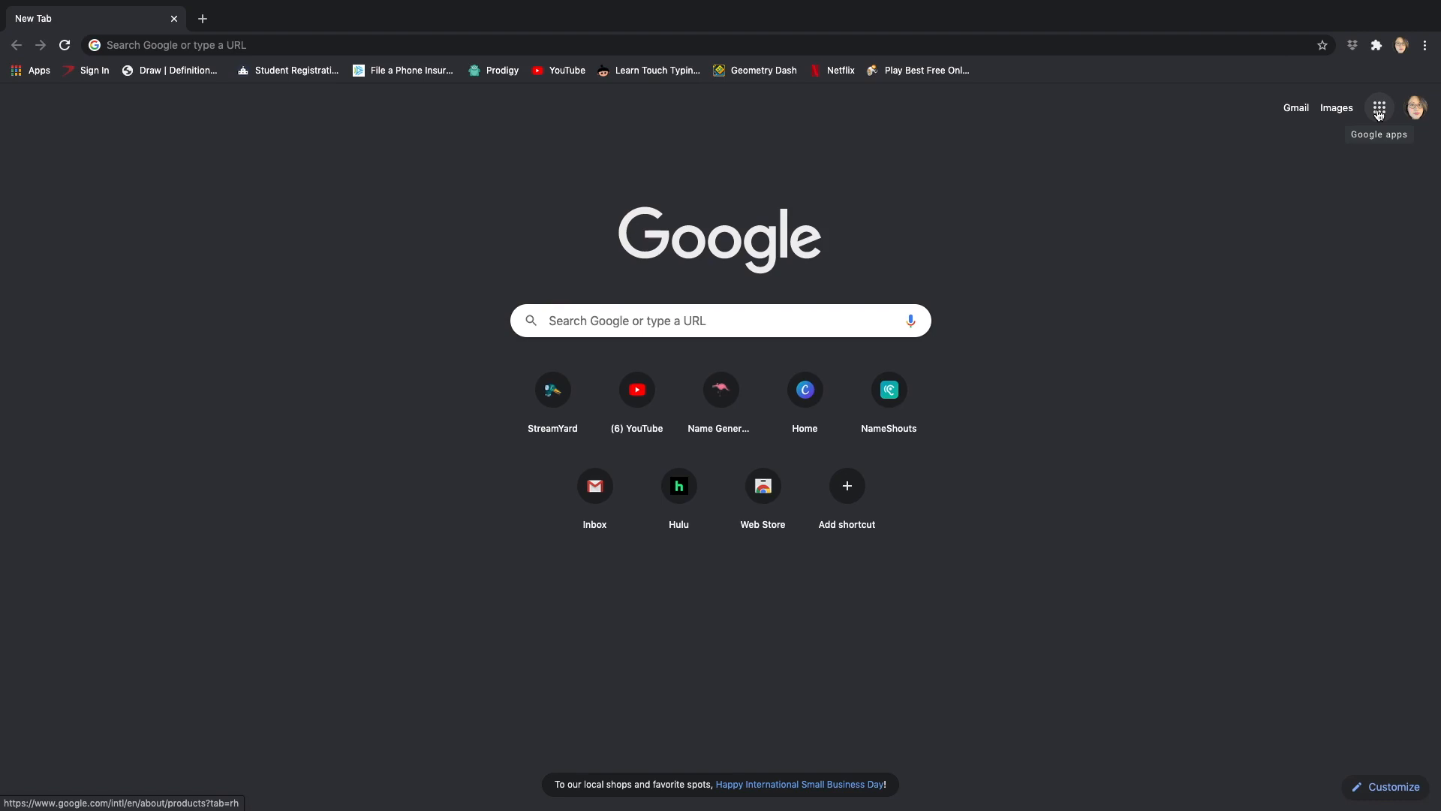
- Open Google Sheets from the Google apps and create a blank spreadsheet
click(1380, 113)
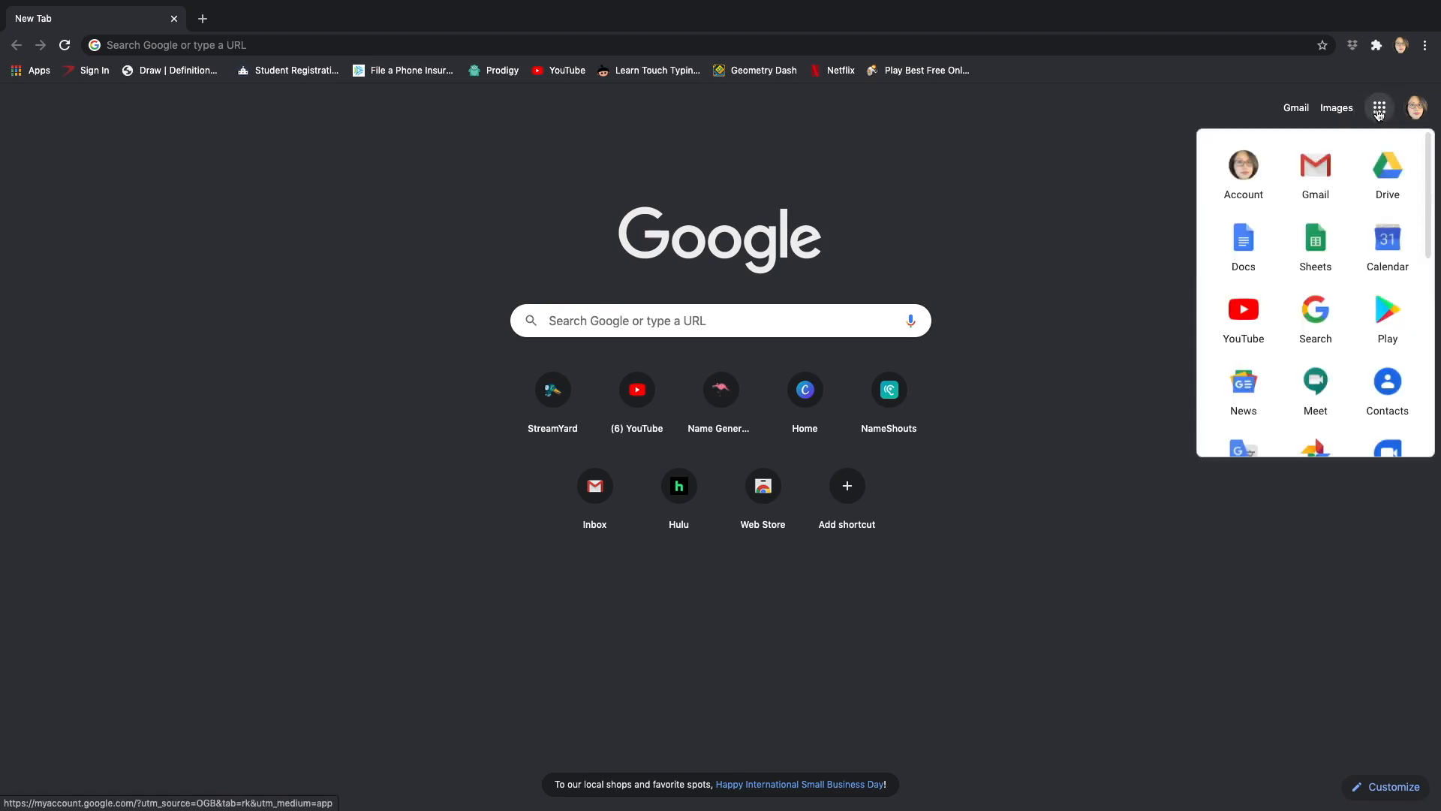
drag(1307, 343, 1310, 271)
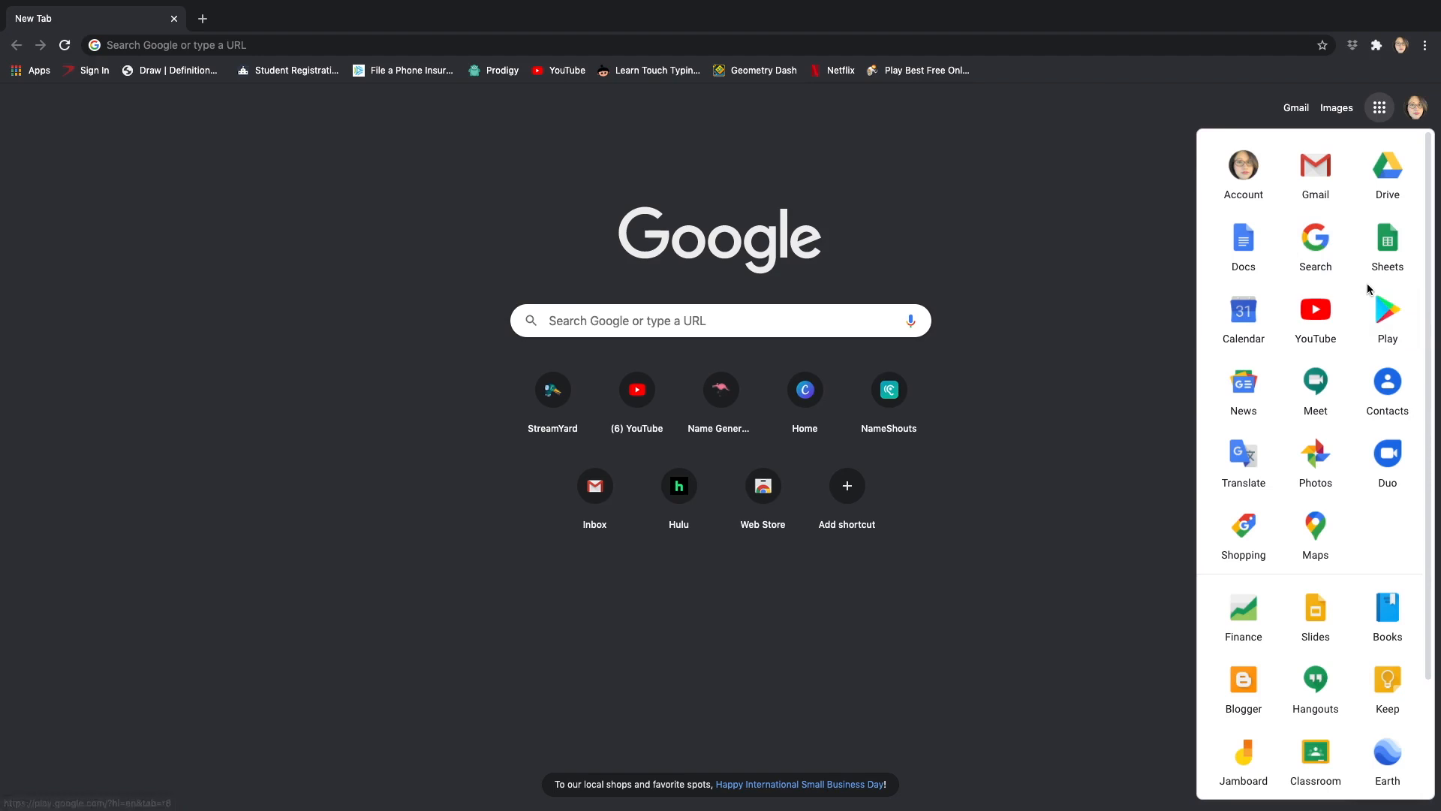
click(1388, 240)
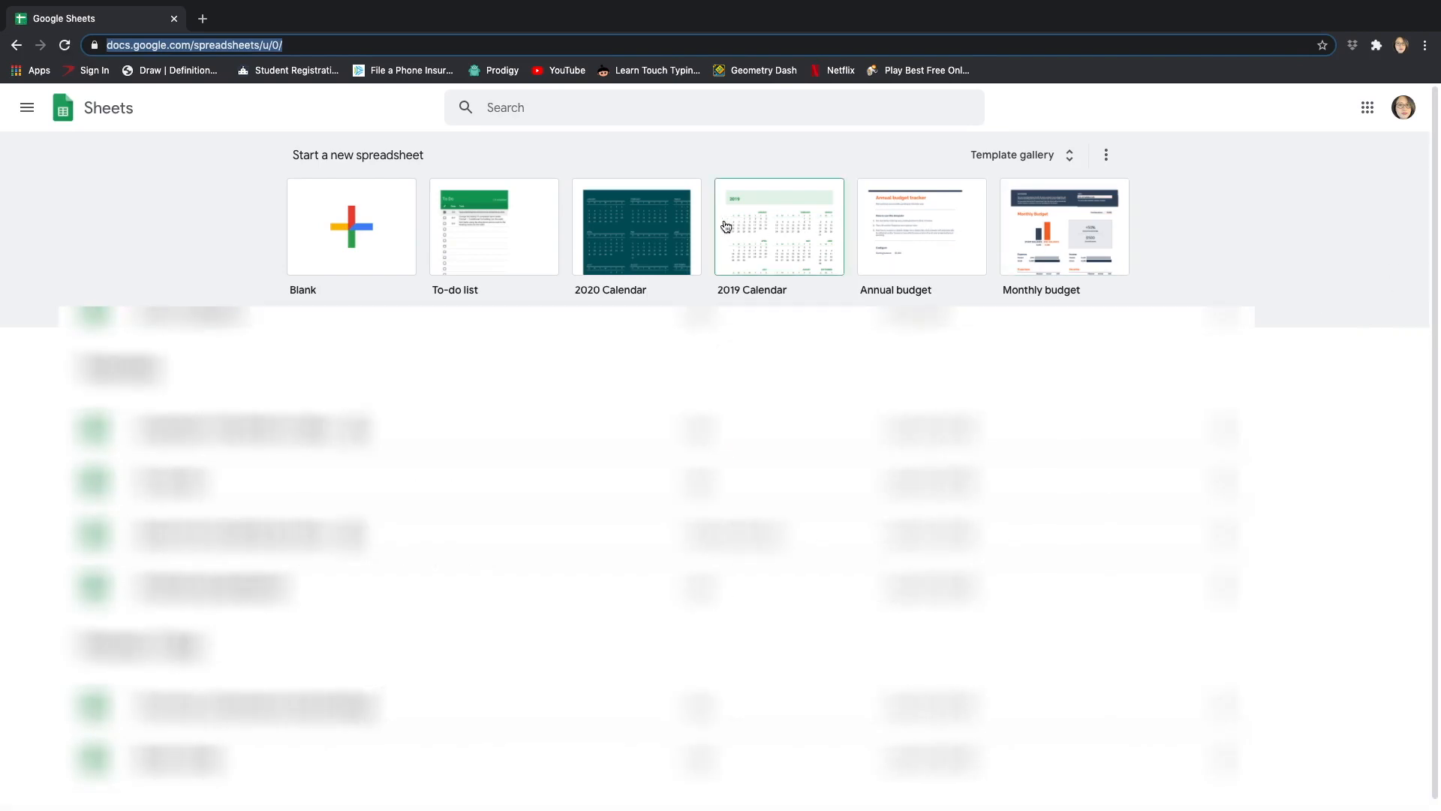
click(360, 230)
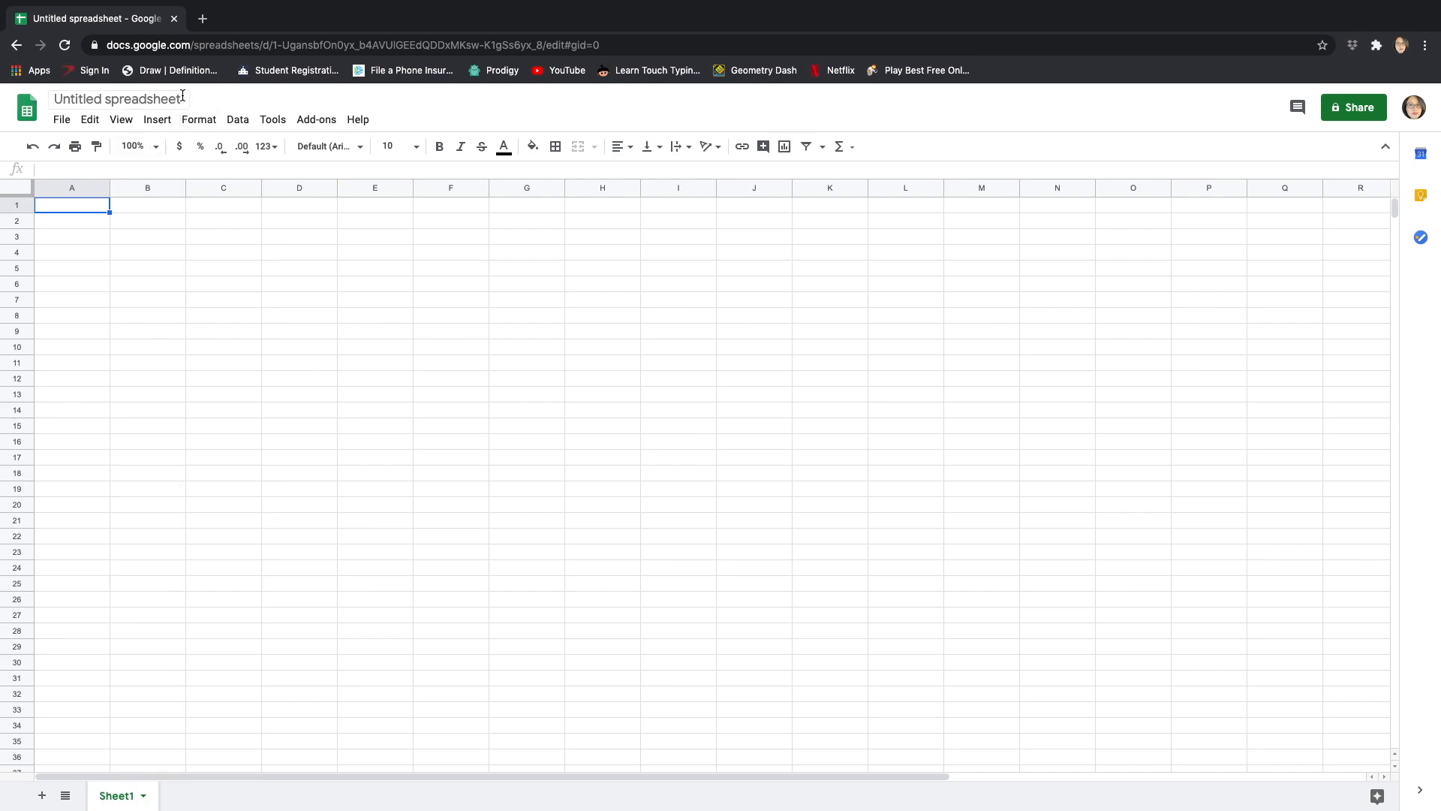
- Rename the spreadsheet as "Camp Nano July Calendar"
click(183, 96)
key(BackSpace)
text(Camp Nano July Calendar)
key(Return)
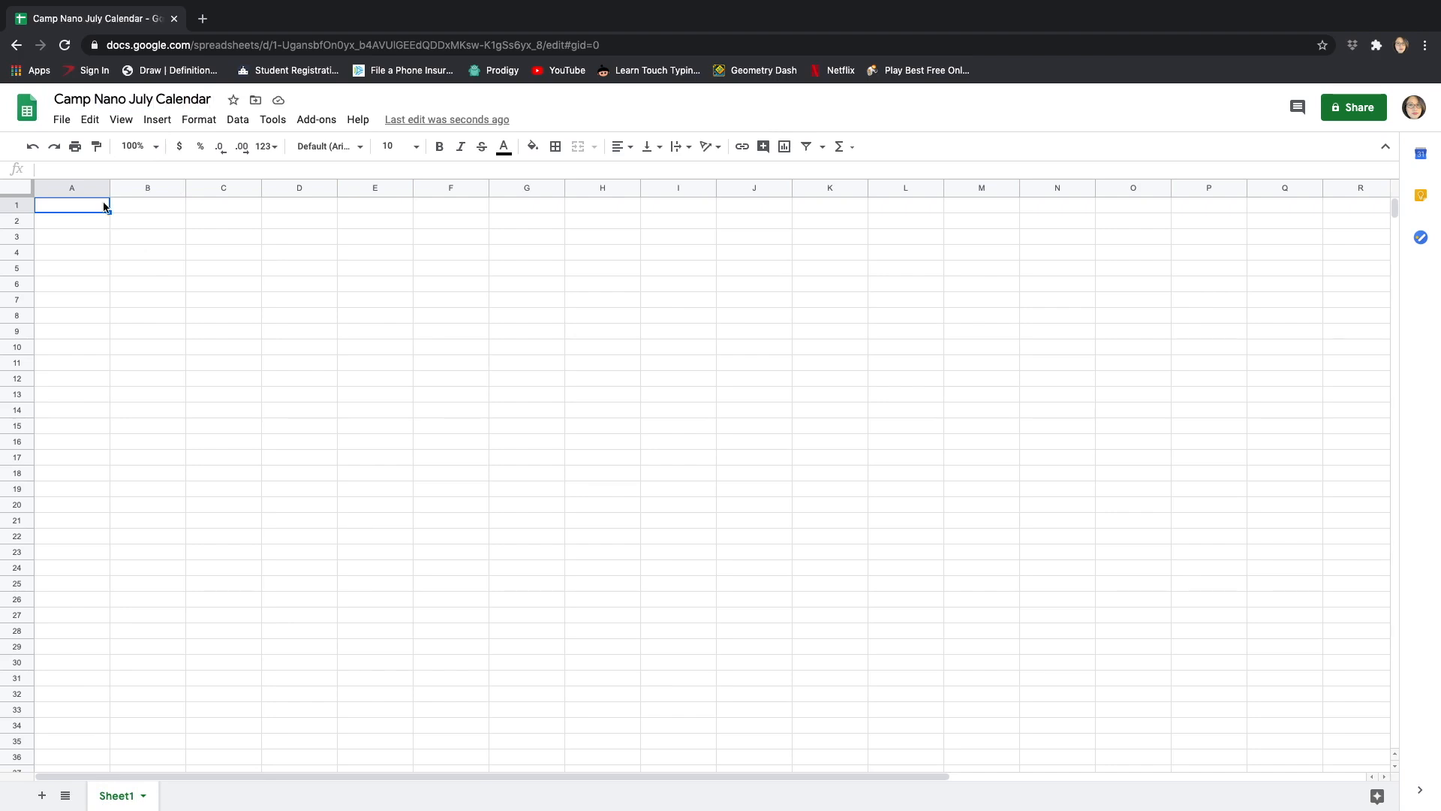
- Enter 1 and 2 in B1 and B2, and extend the series through B31 to number the days up to 31
click(155, 209)
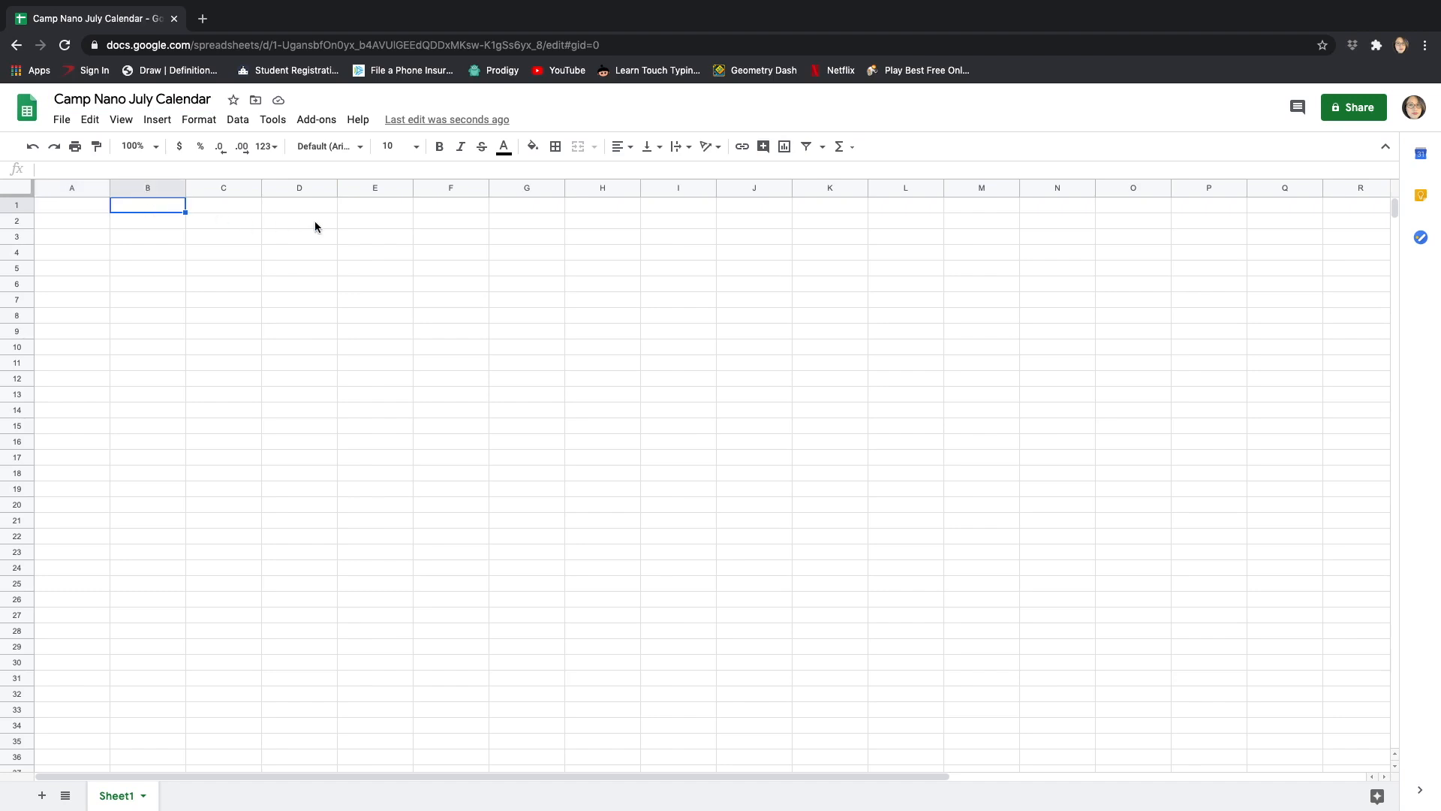
text(1)
key(Return)
text(2)
key(Return)
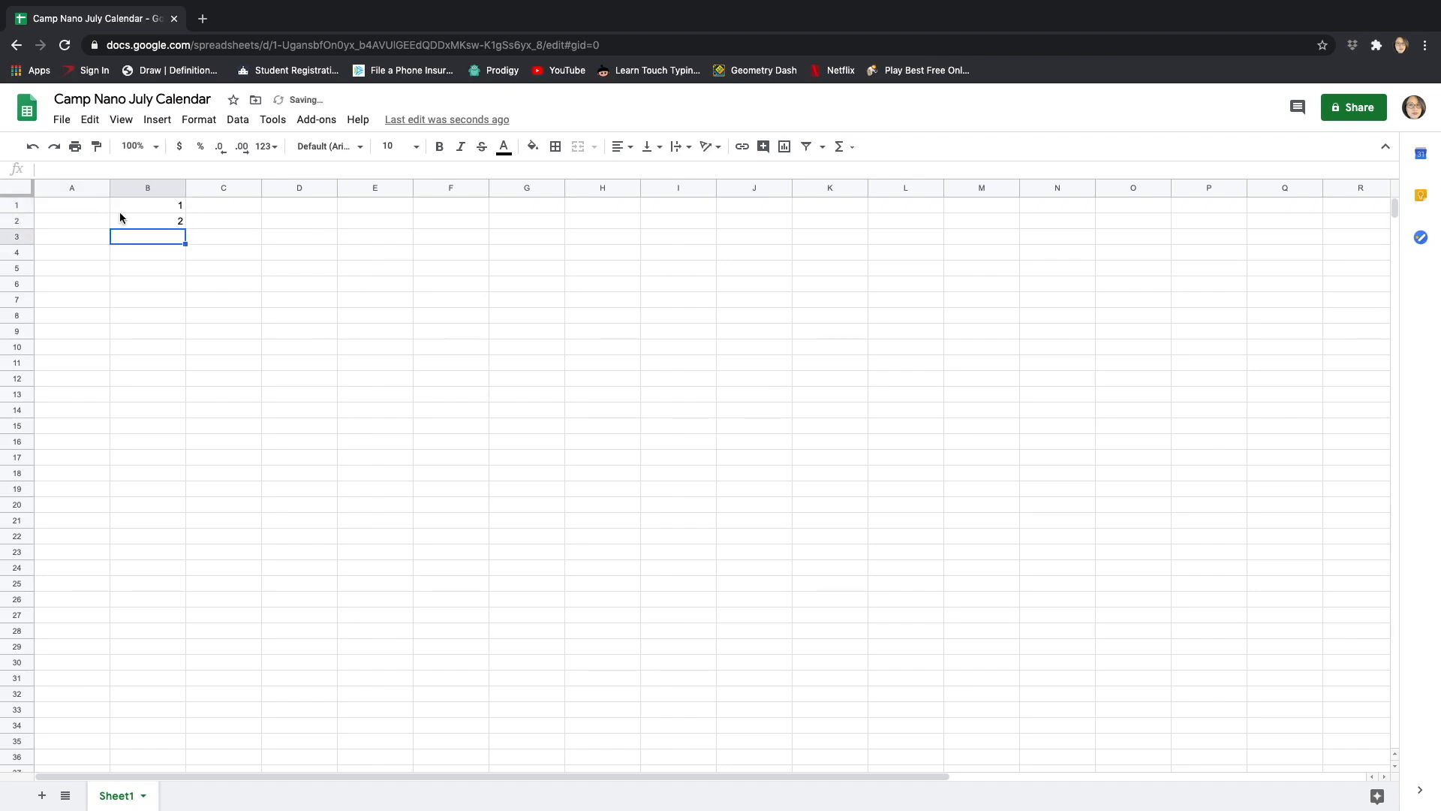
click(162, 206)
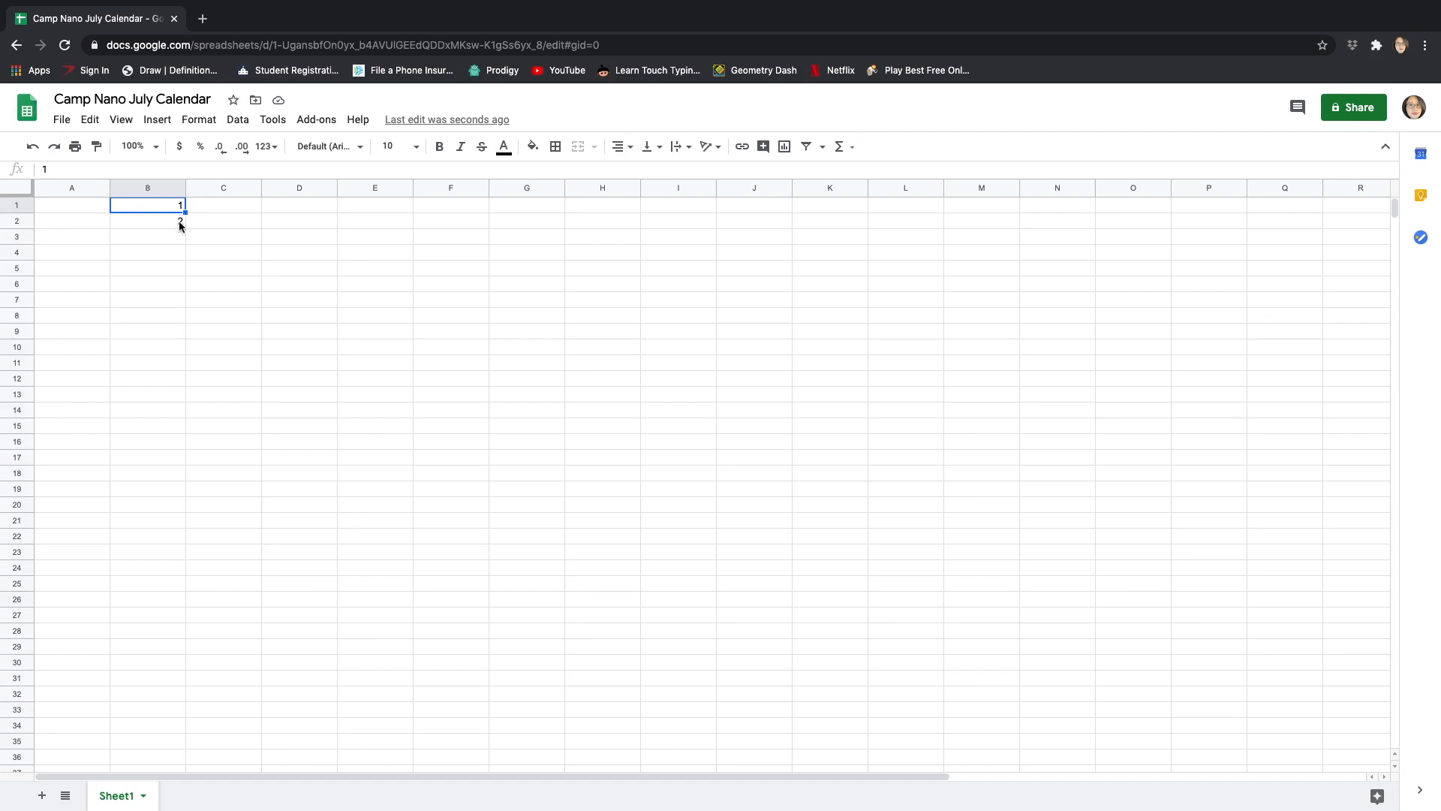
shift+click(179, 223)
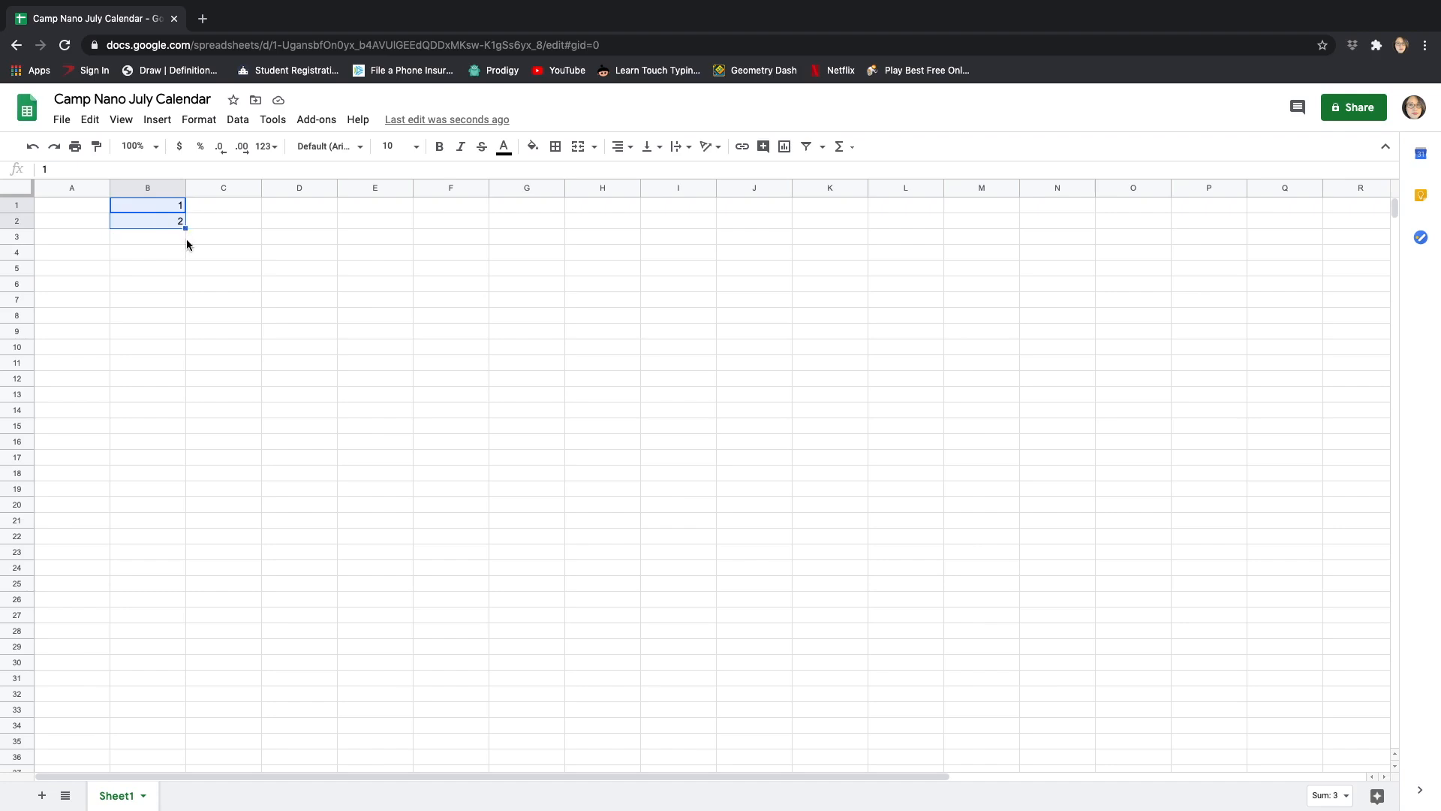
drag(186, 228, 142, 680)
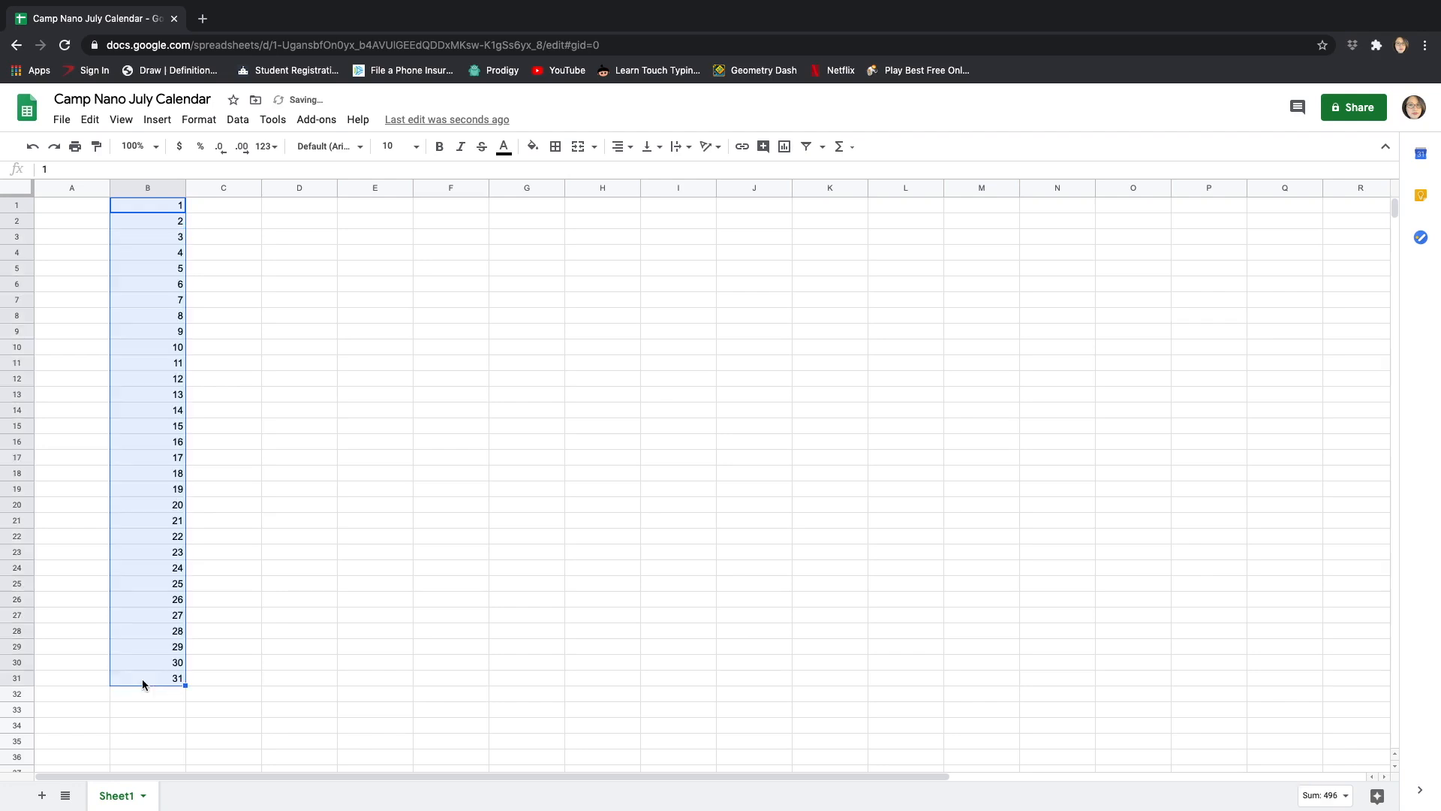
click(283, 272)
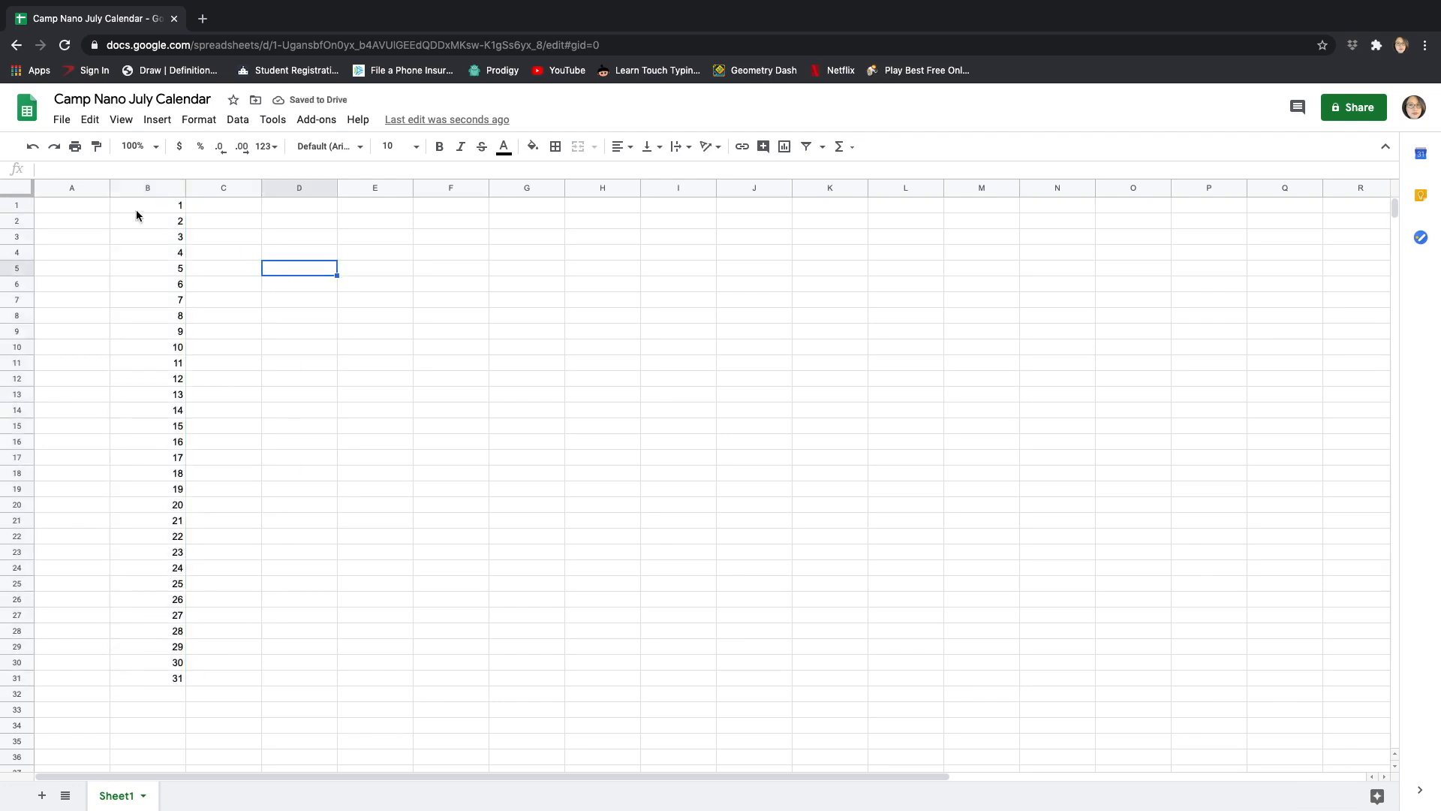
- Enter WEDNESDAY in A1 and THURSDAY in A2, and extend the weekday series down to A31
click(109, 208)
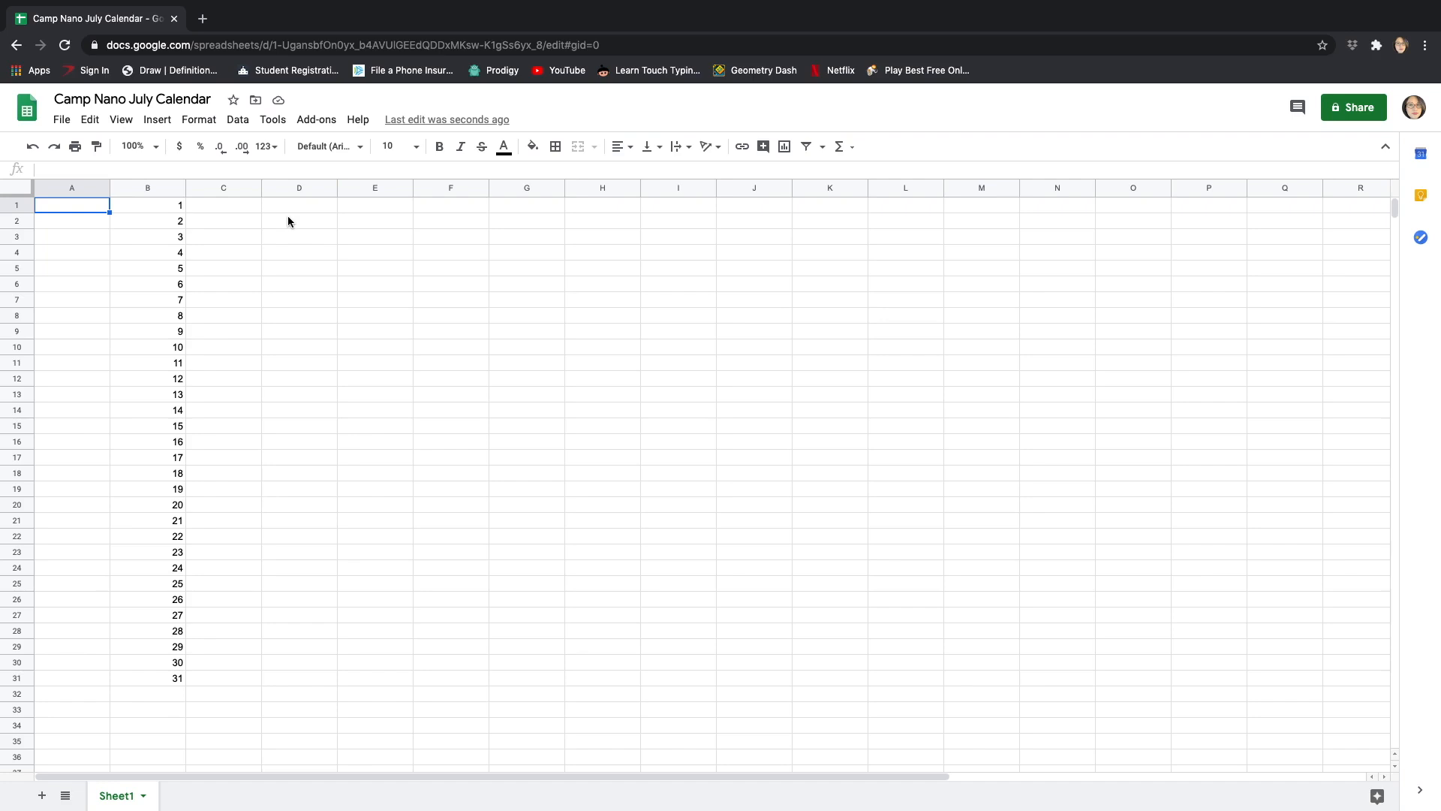
text(WEDNESDAY)
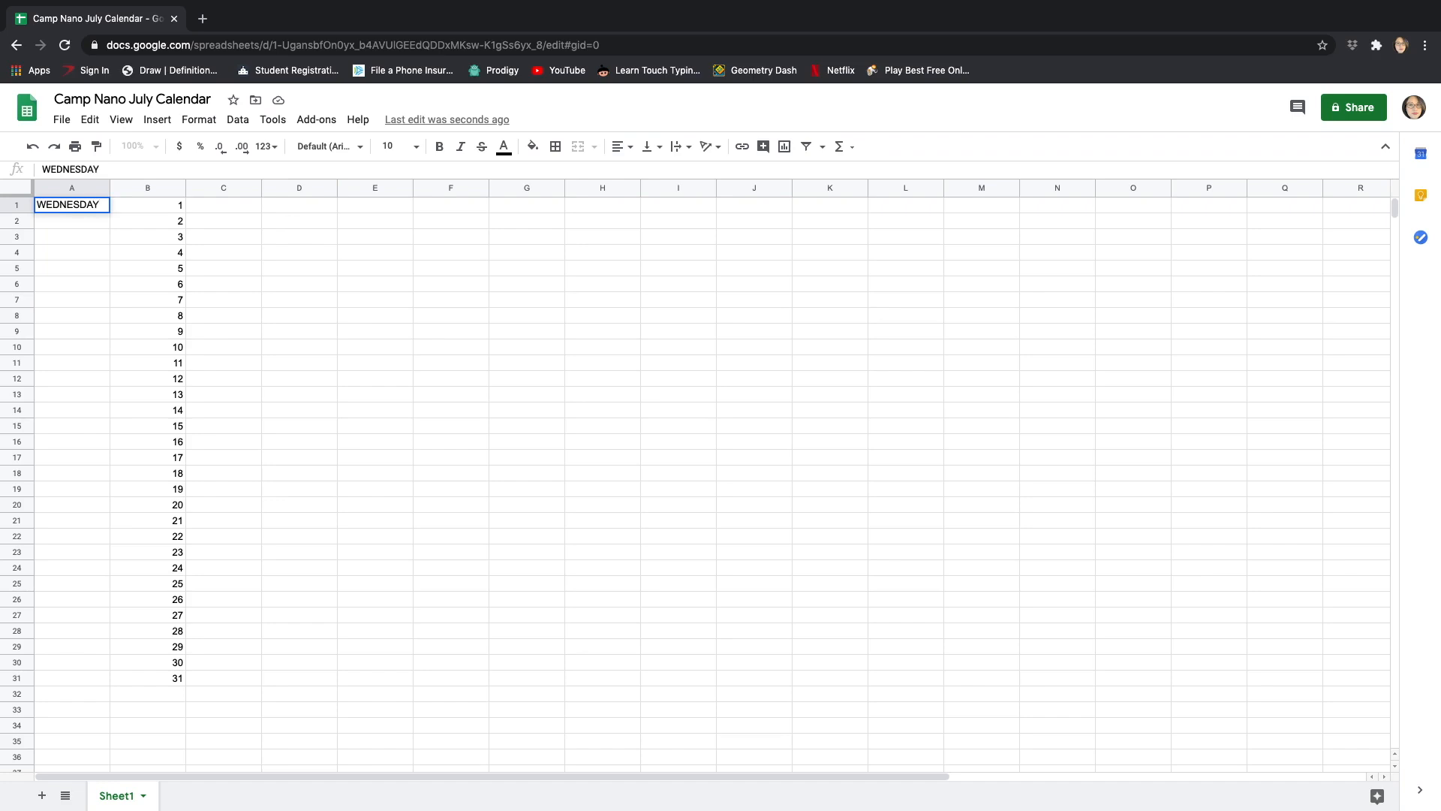
click(91, 222)
text(THU)
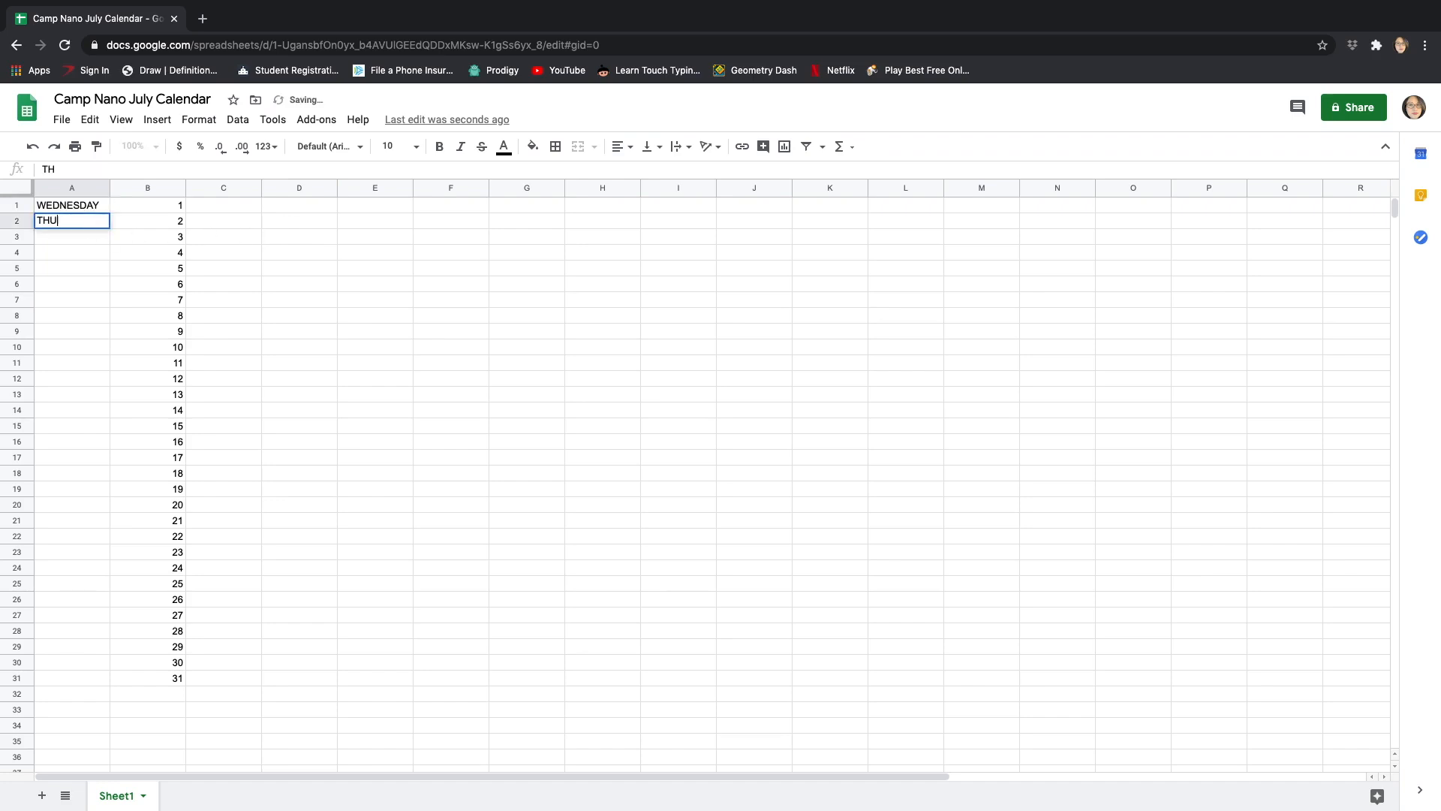
text(RSDAY)
click(76, 209)
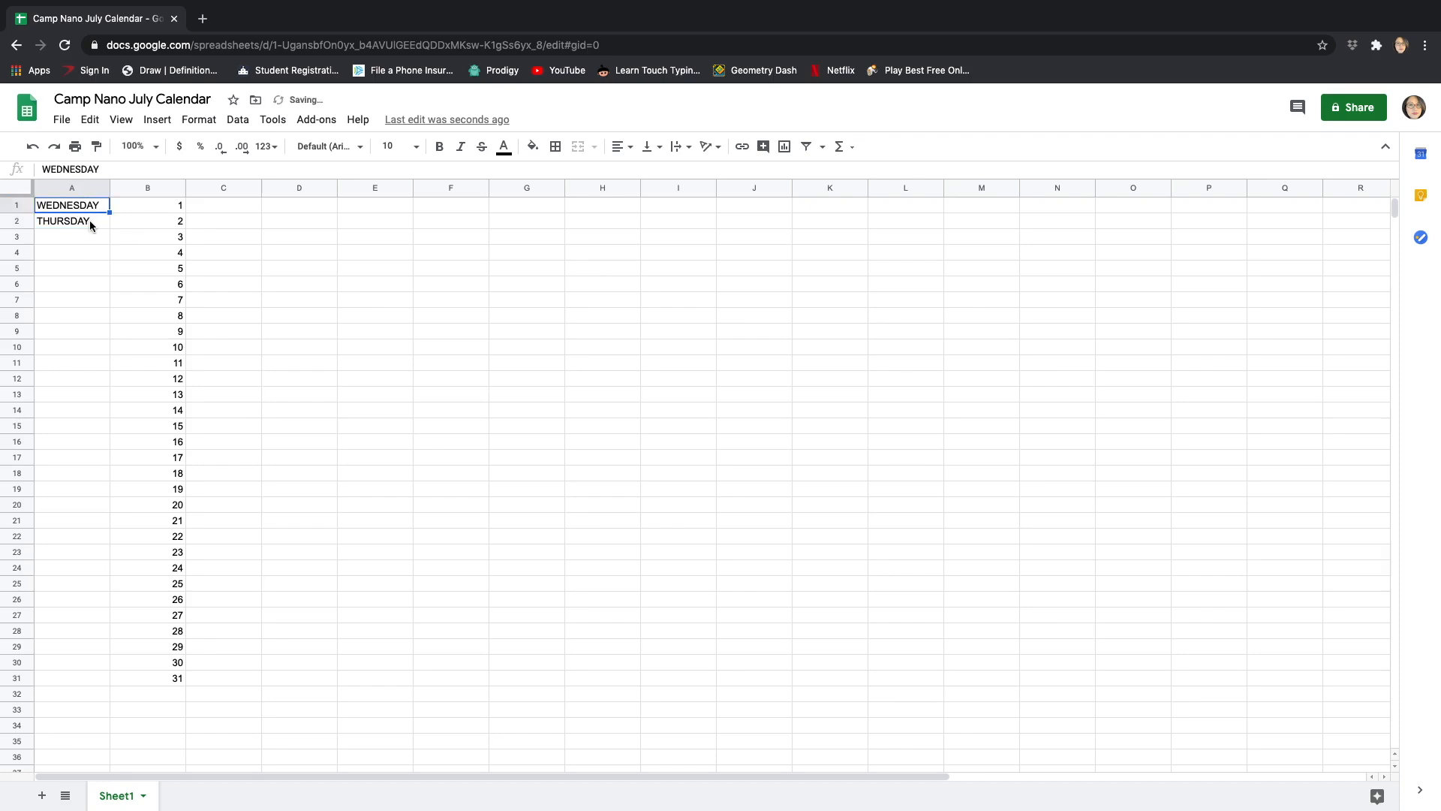
shift+click(89, 219)
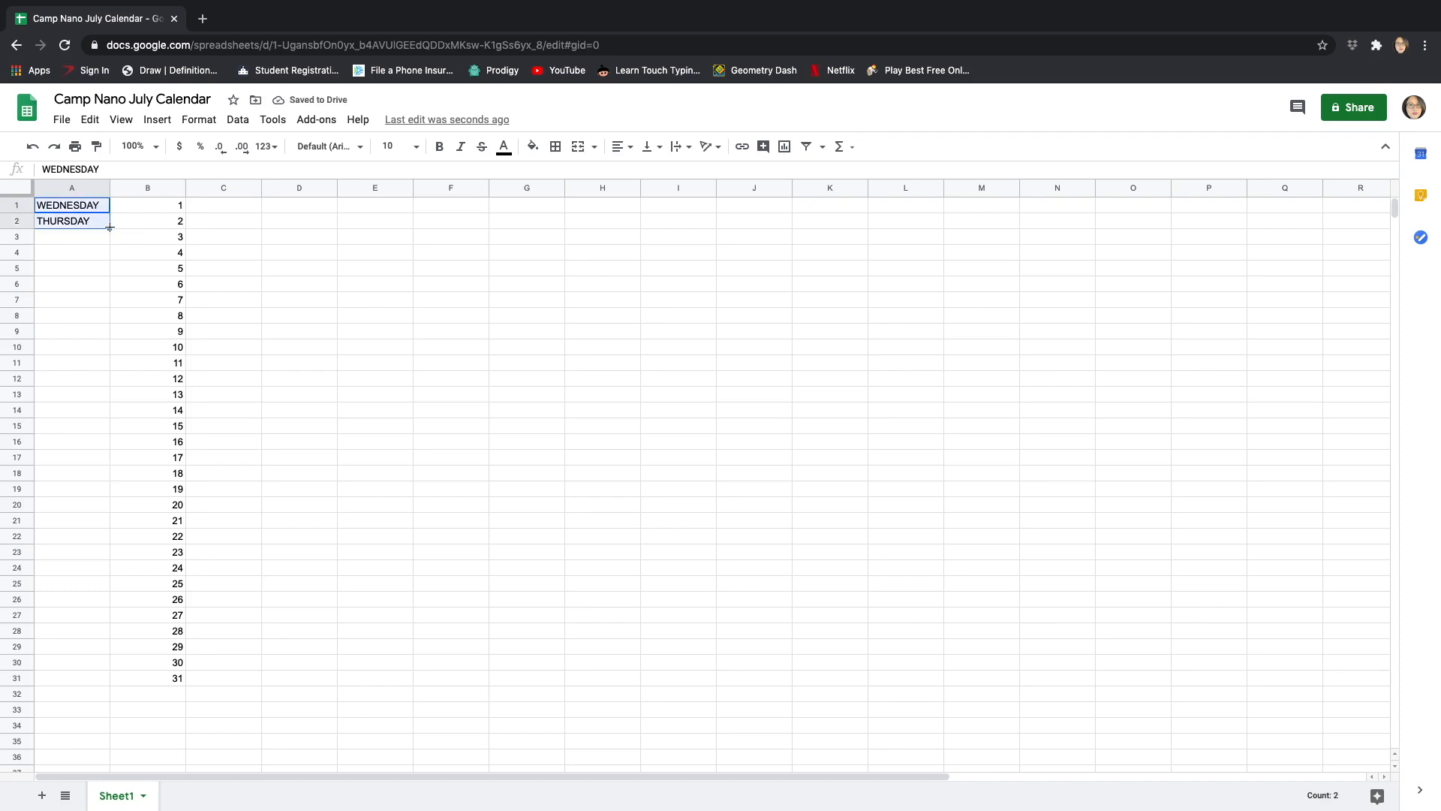
drag(110, 228, 96, 676)
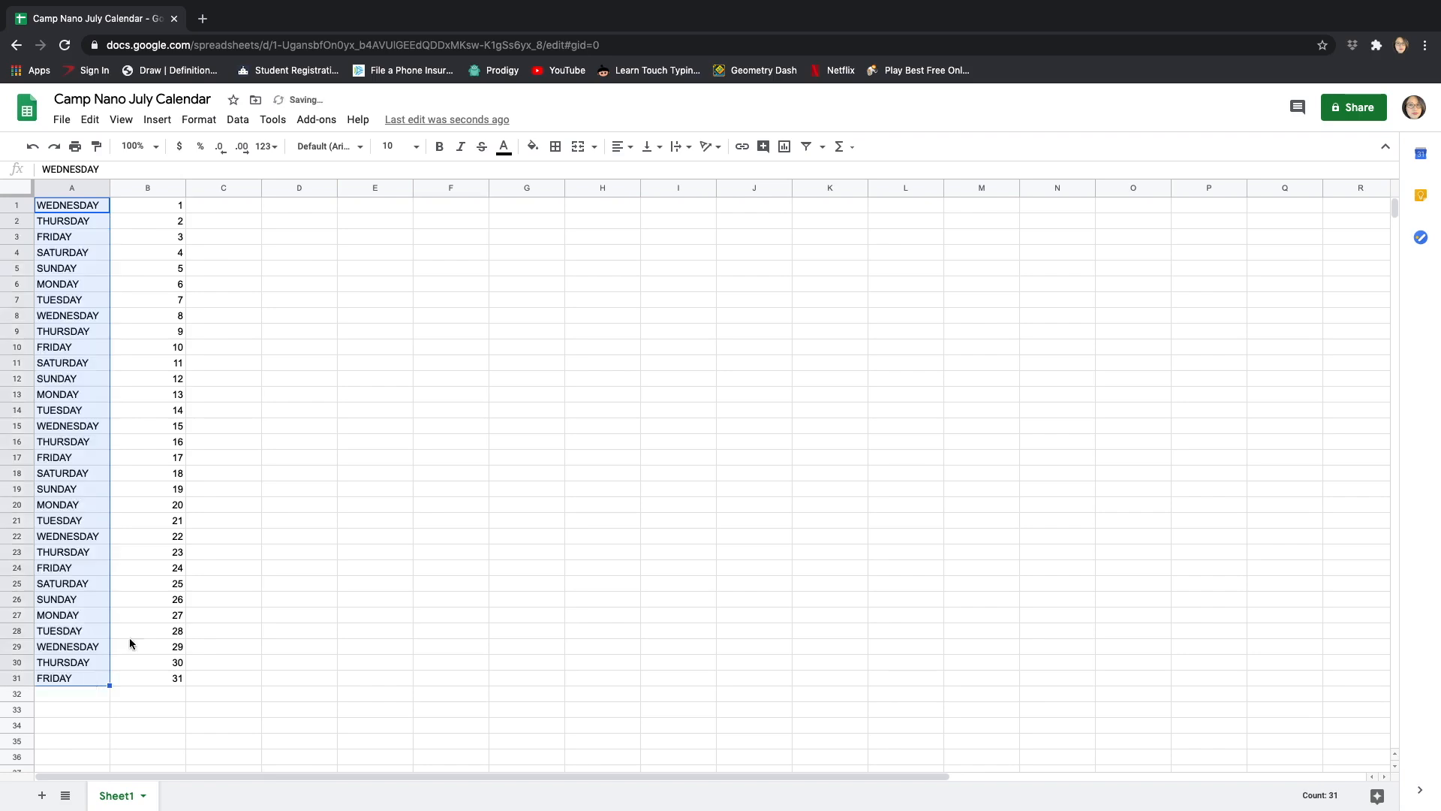
click(255, 255)
- Enter the monthly word goal of 25,000 in cell J2
click(232, 208)
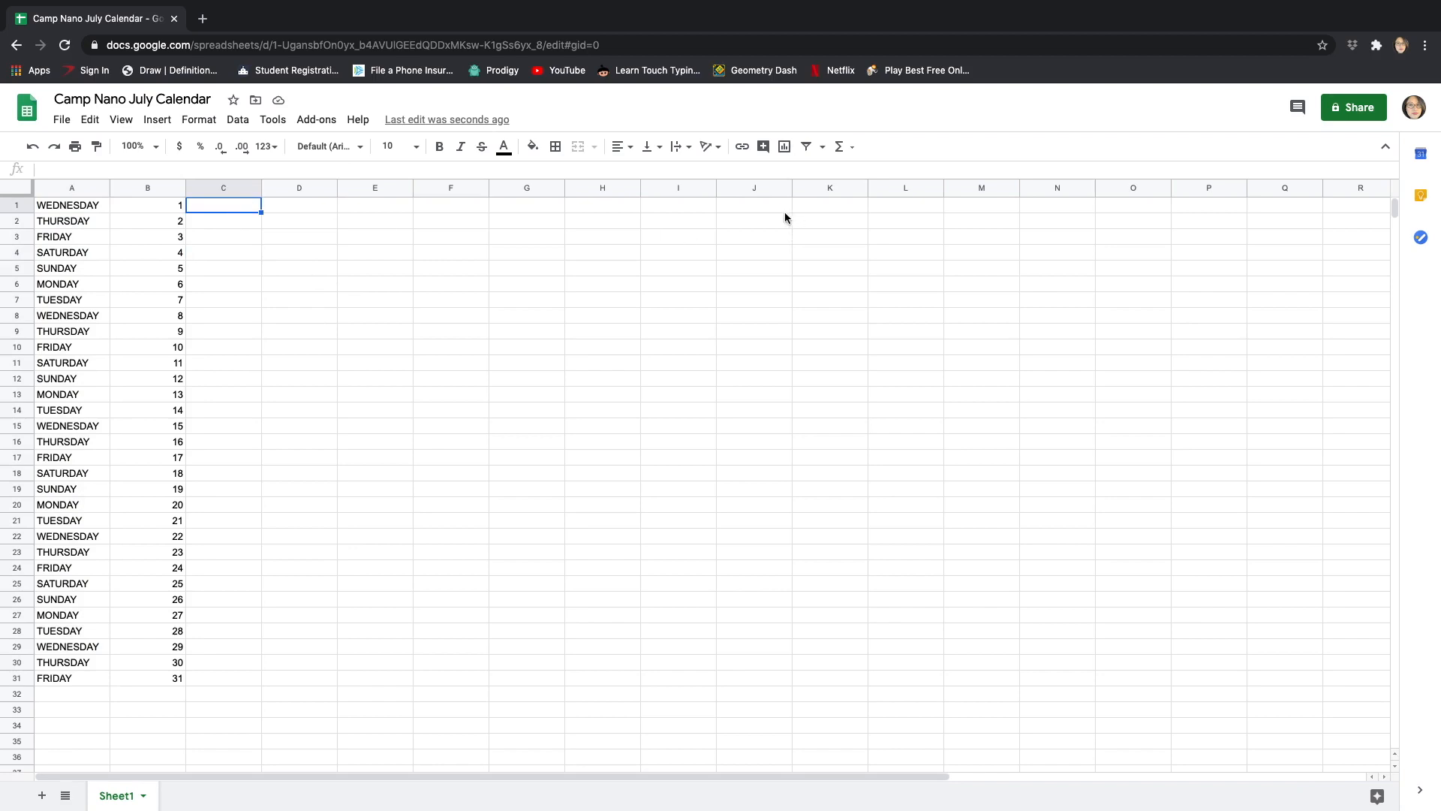
click(760, 225)
text(2)
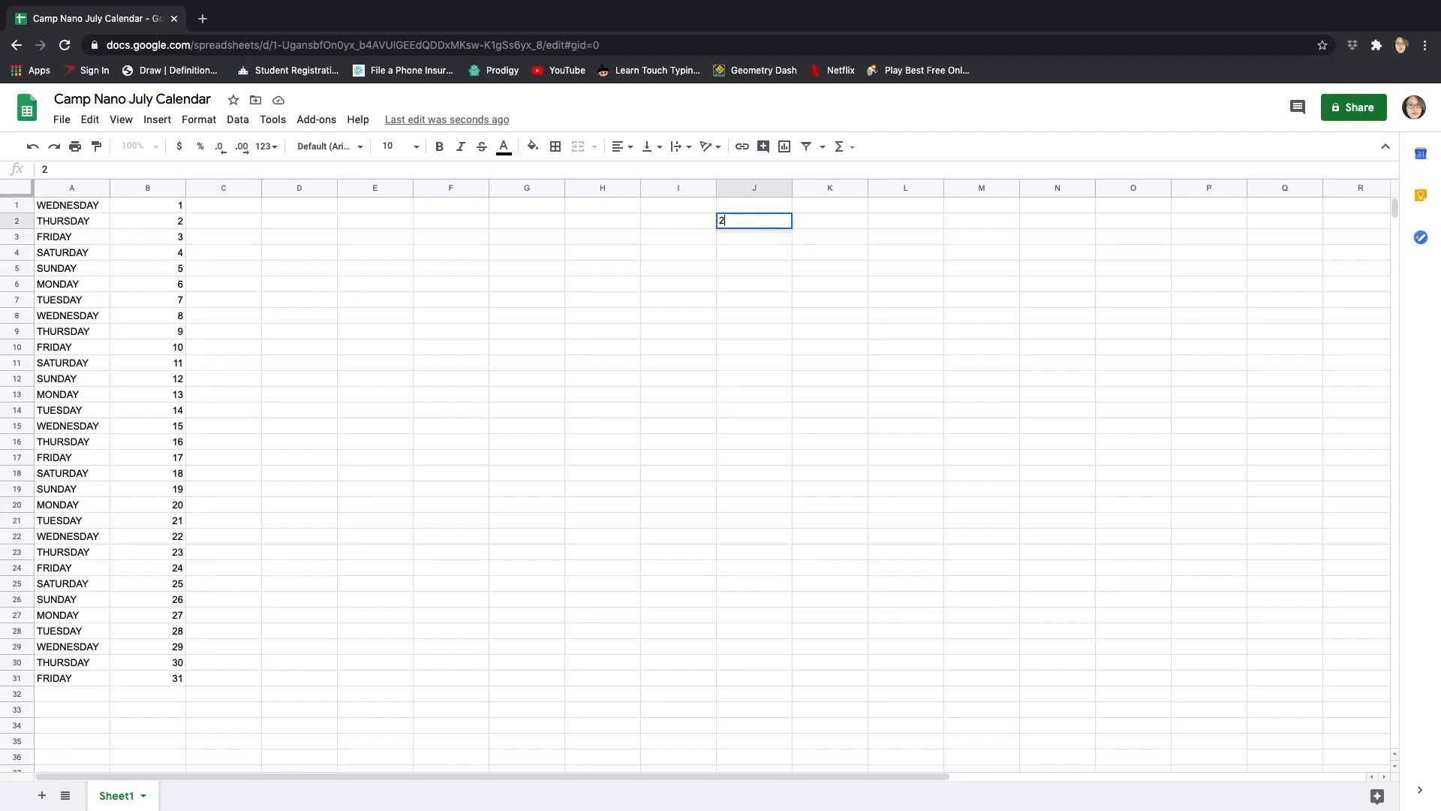
text(5,000)
click(771, 259)
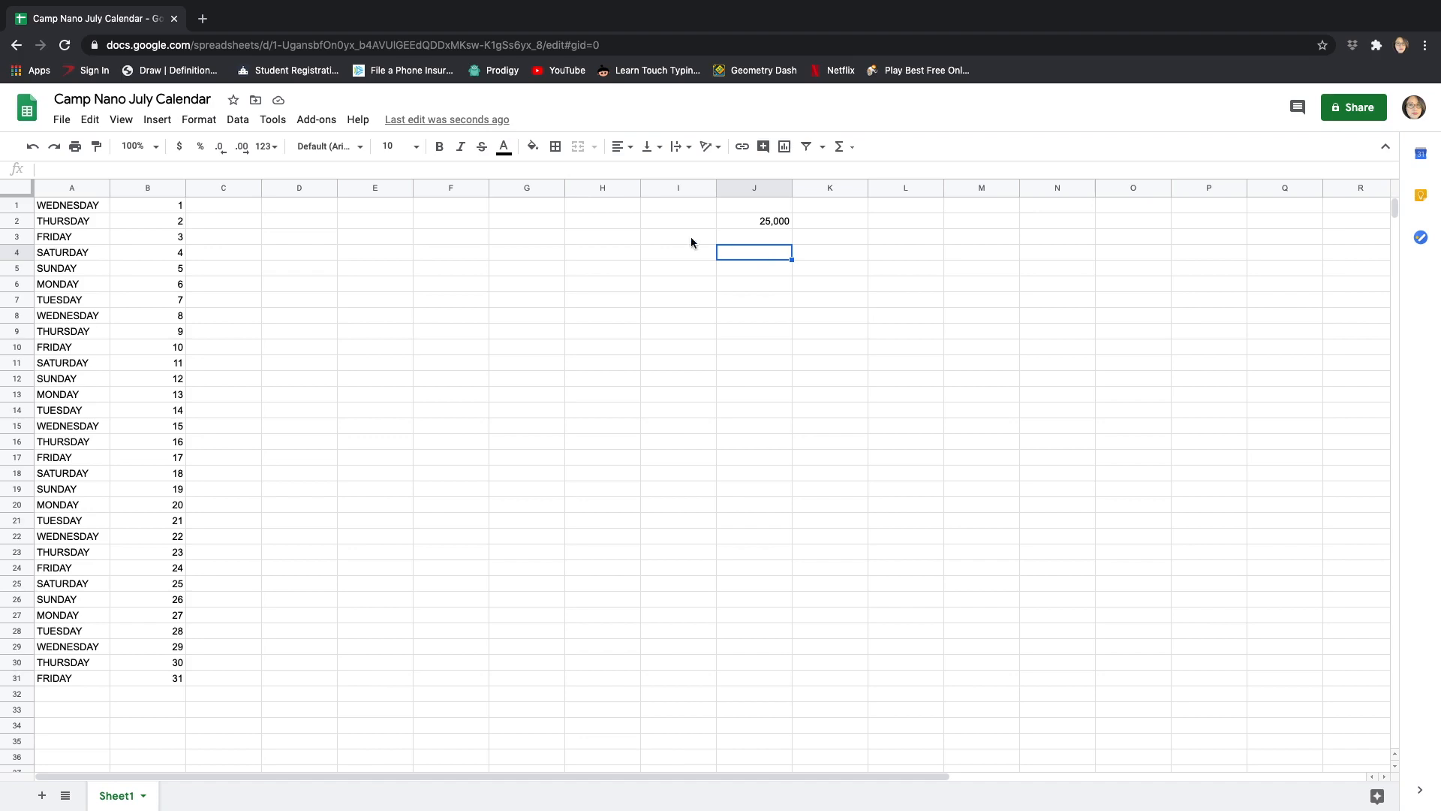
- Enter 1667 in H1 and 3334 in H2, and extend the cumulative series down to H31
click(609, 207)
text(1667)
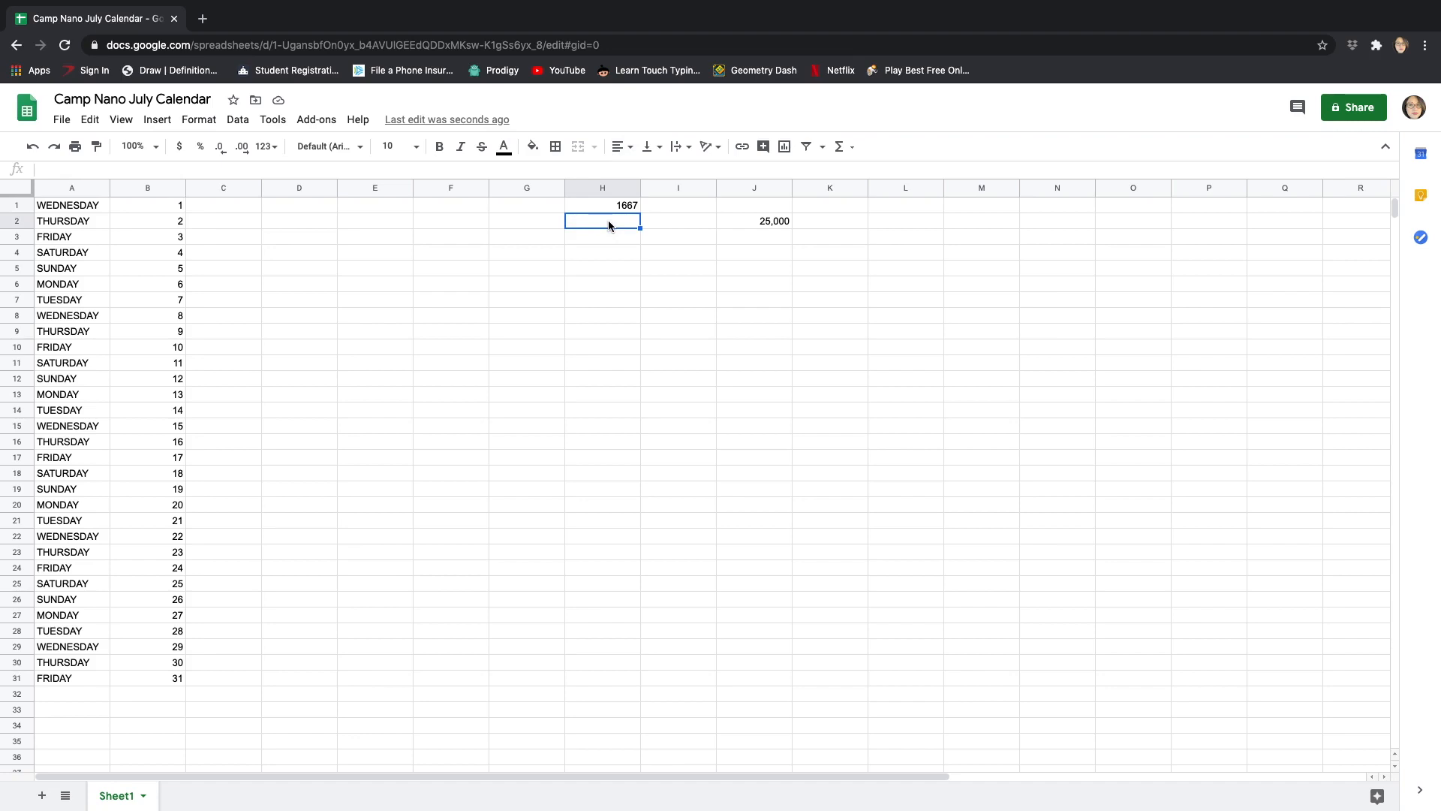
text(3334)
key(Return)
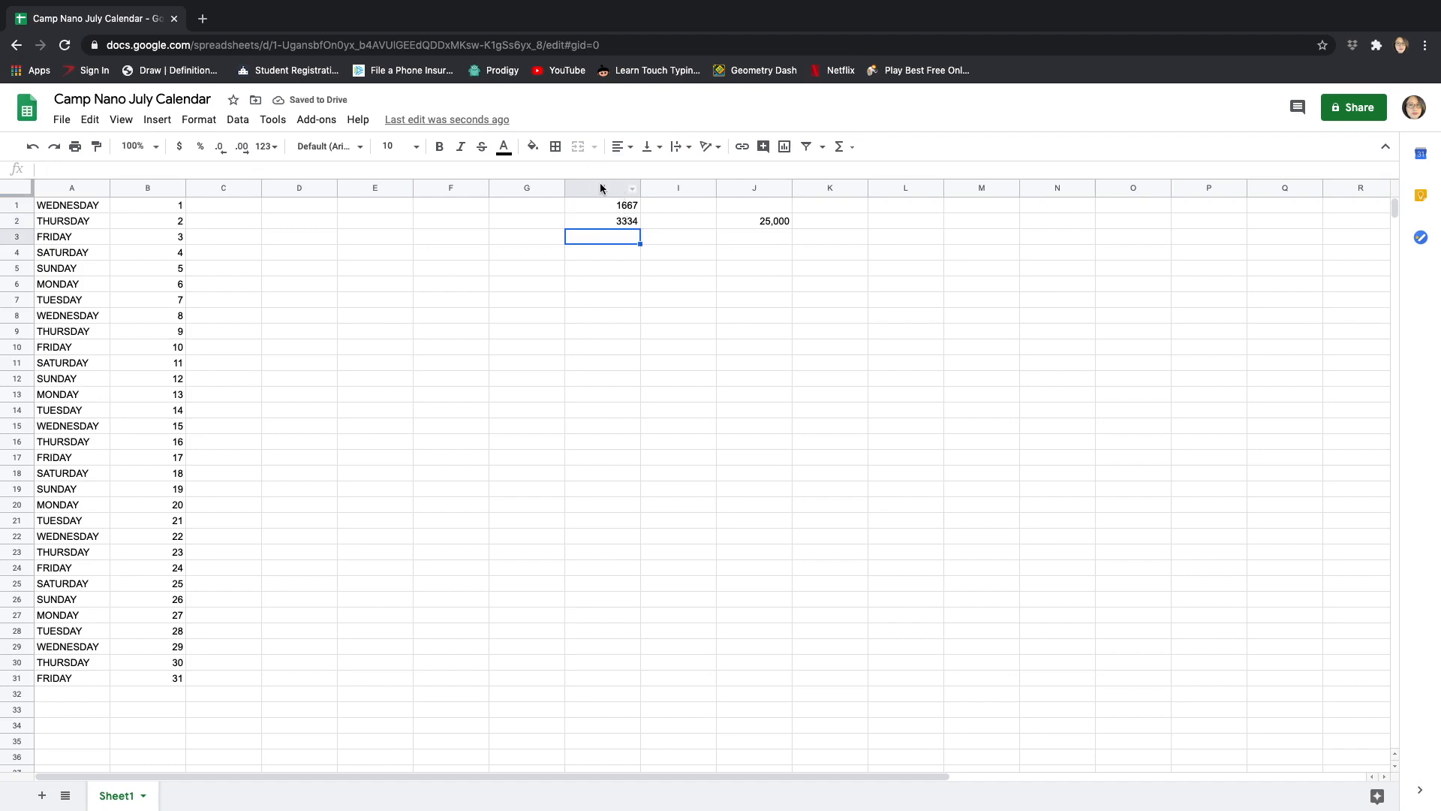
click(623, 206)
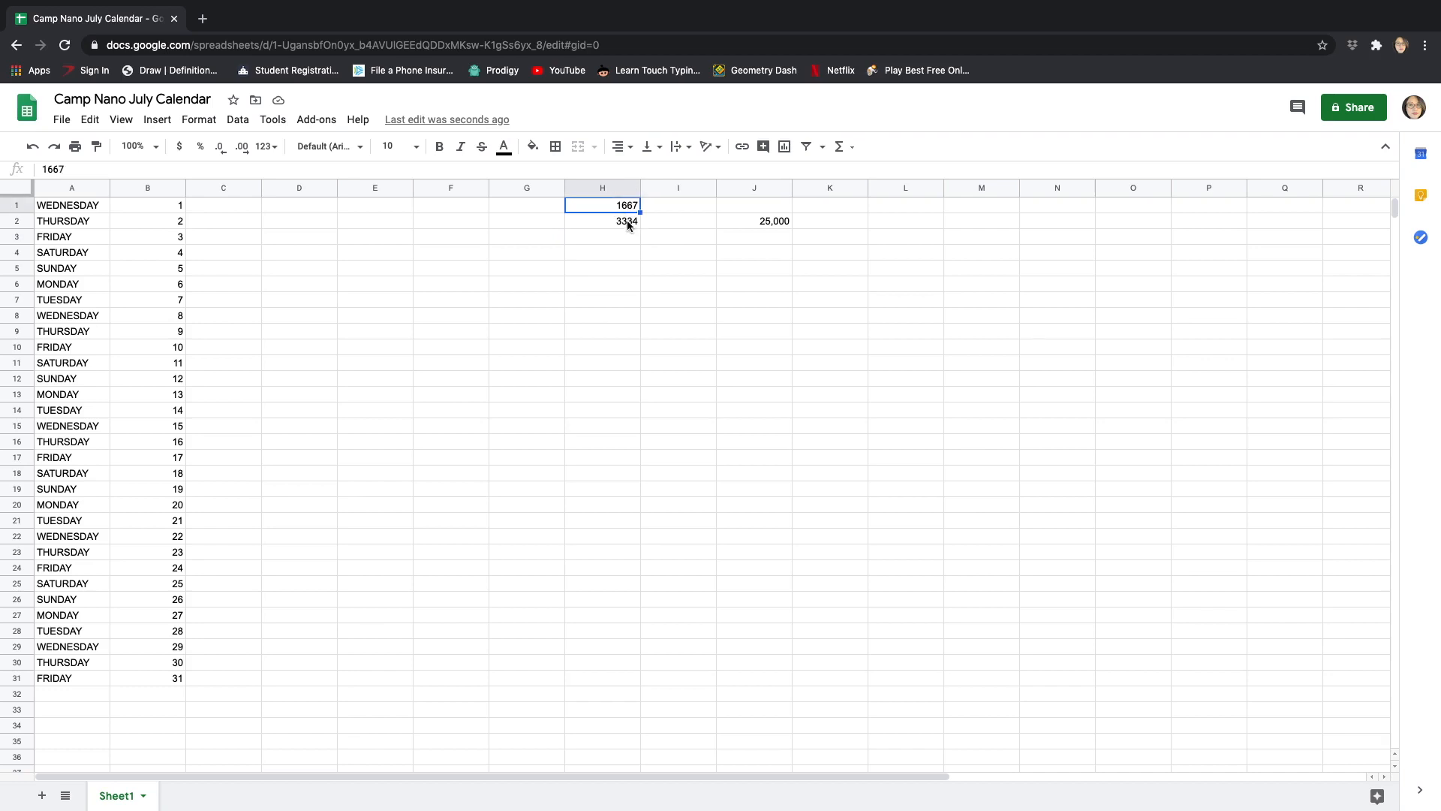
shift+click(627, 219)
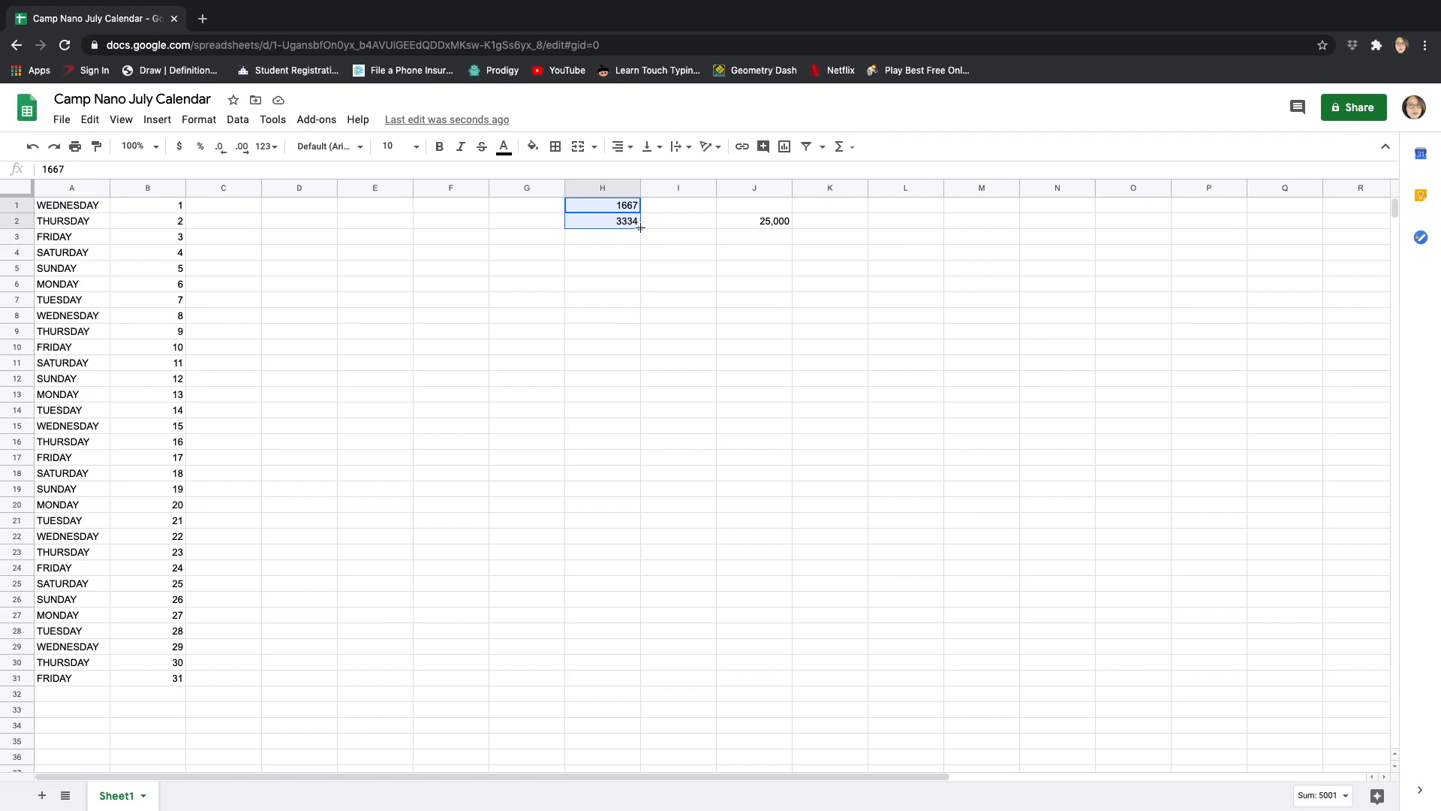
click(641, 229)
drag(641, 228, 624, 674)
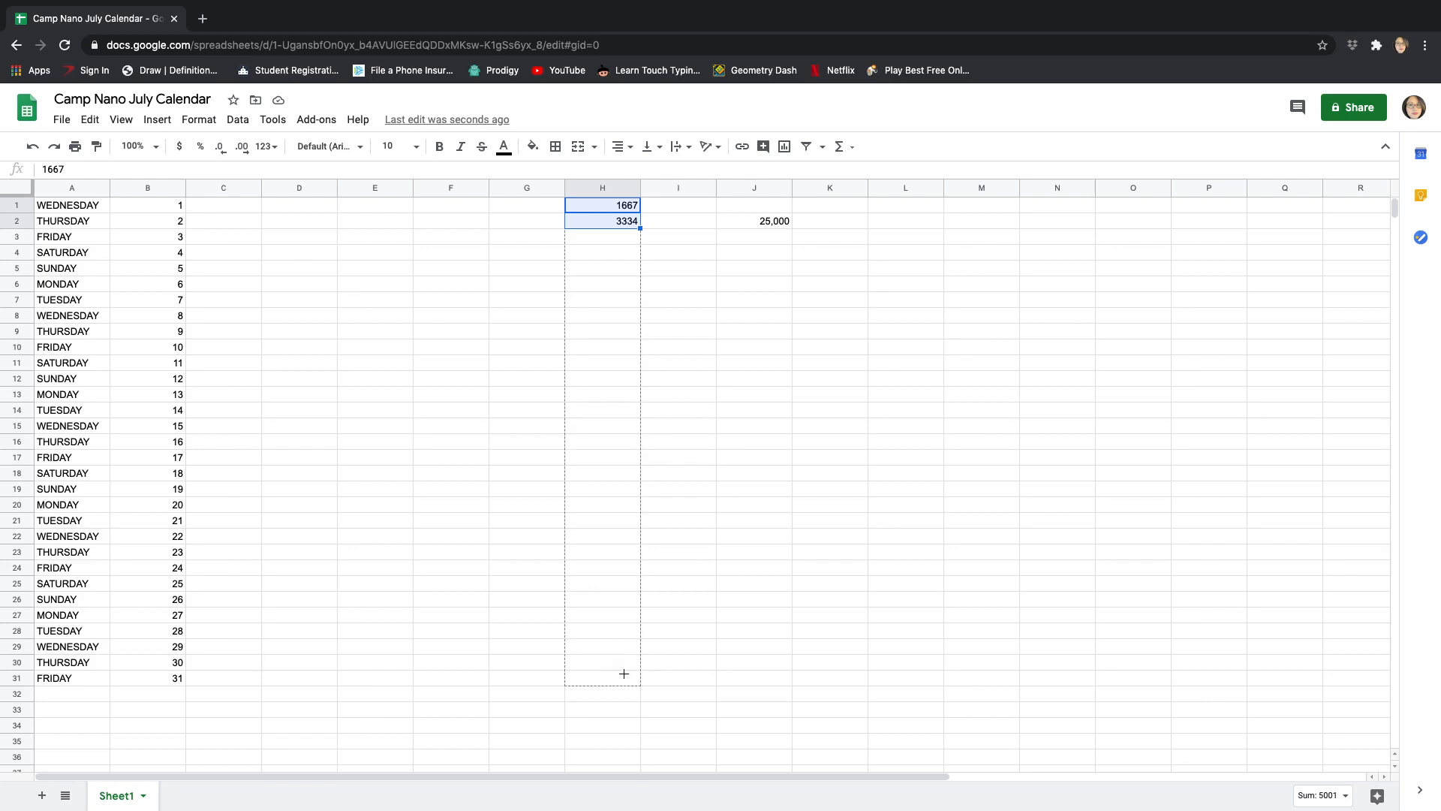
click(791, 397)
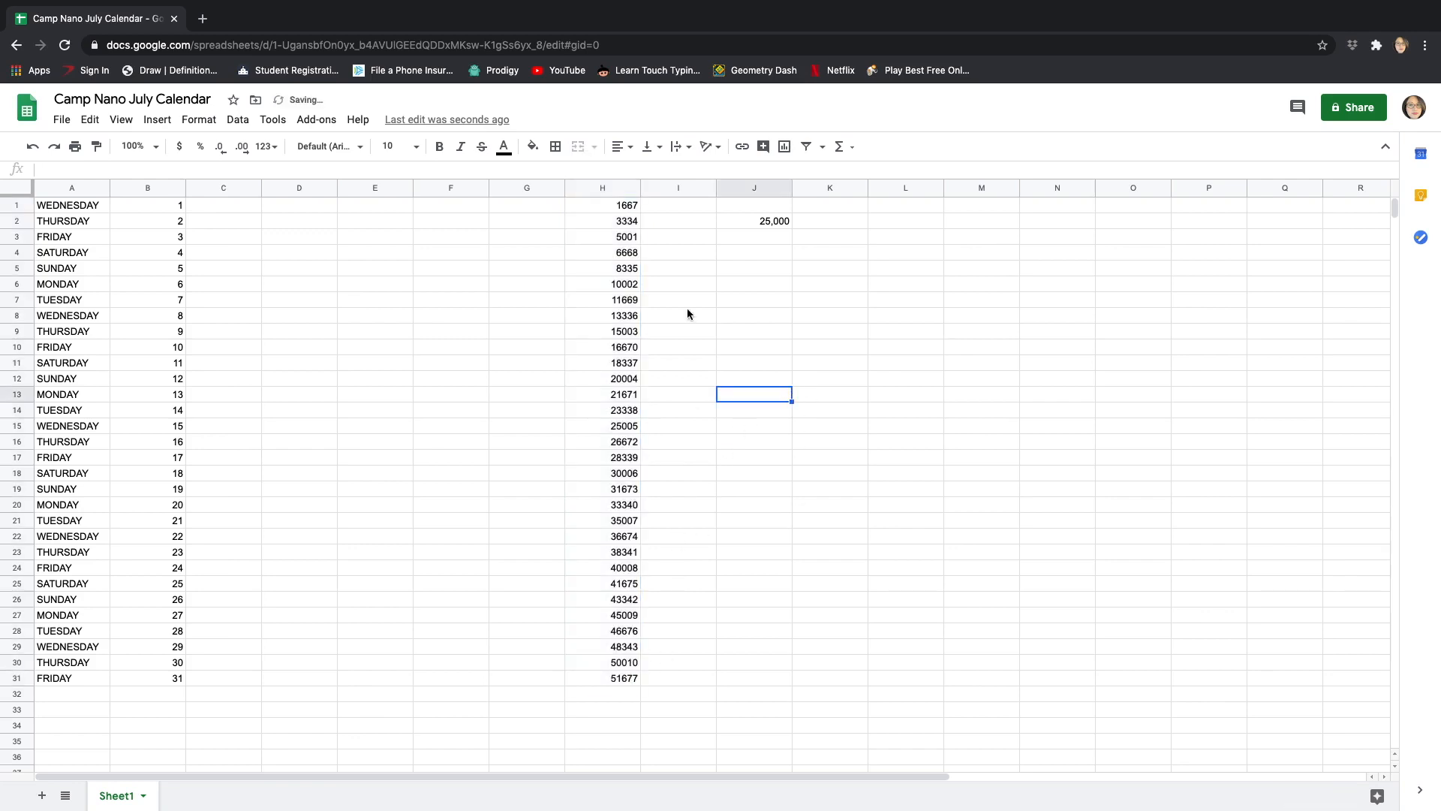
- Check the last values of the cumulative series in column H and clear H1:H31
click(627, 664)
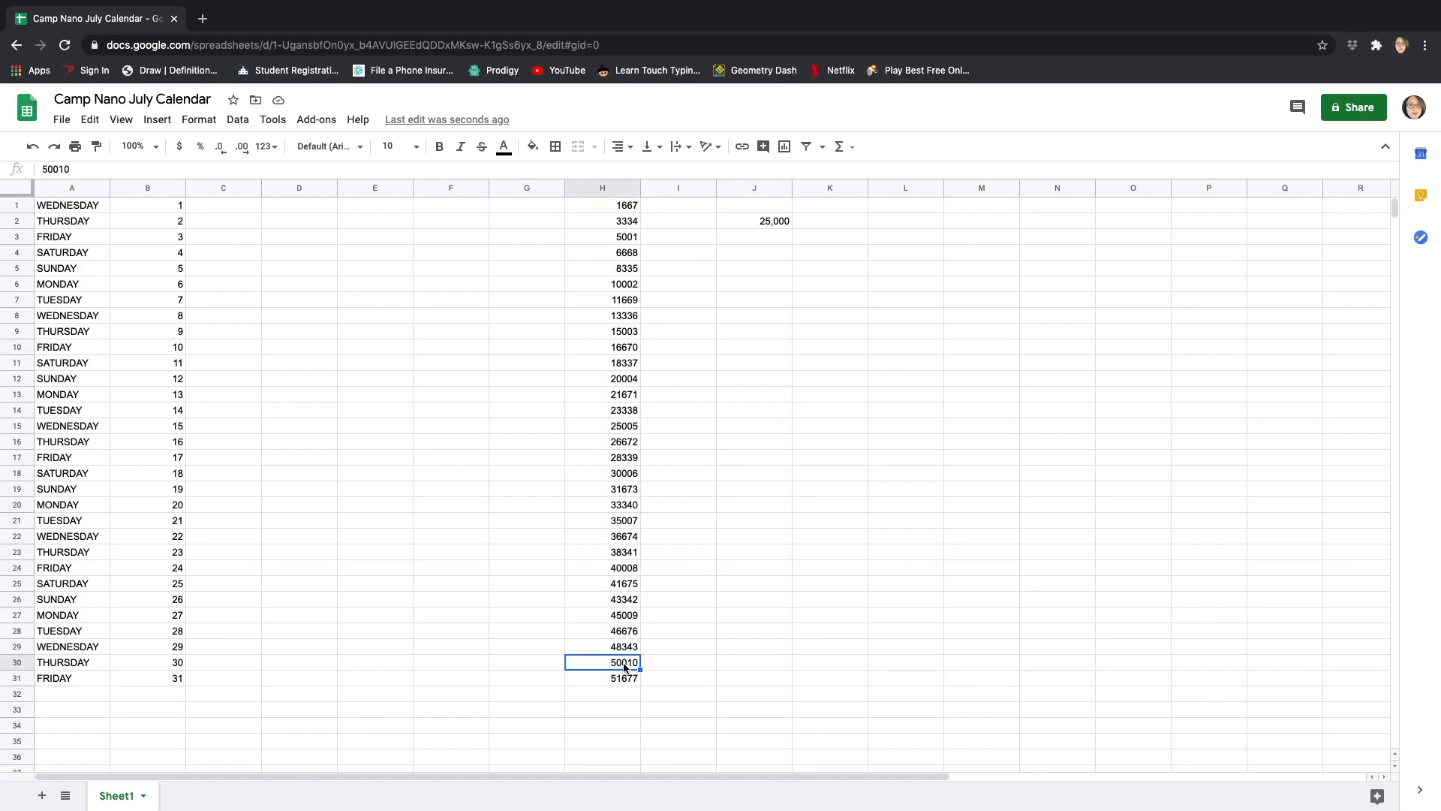
click(620, 681)
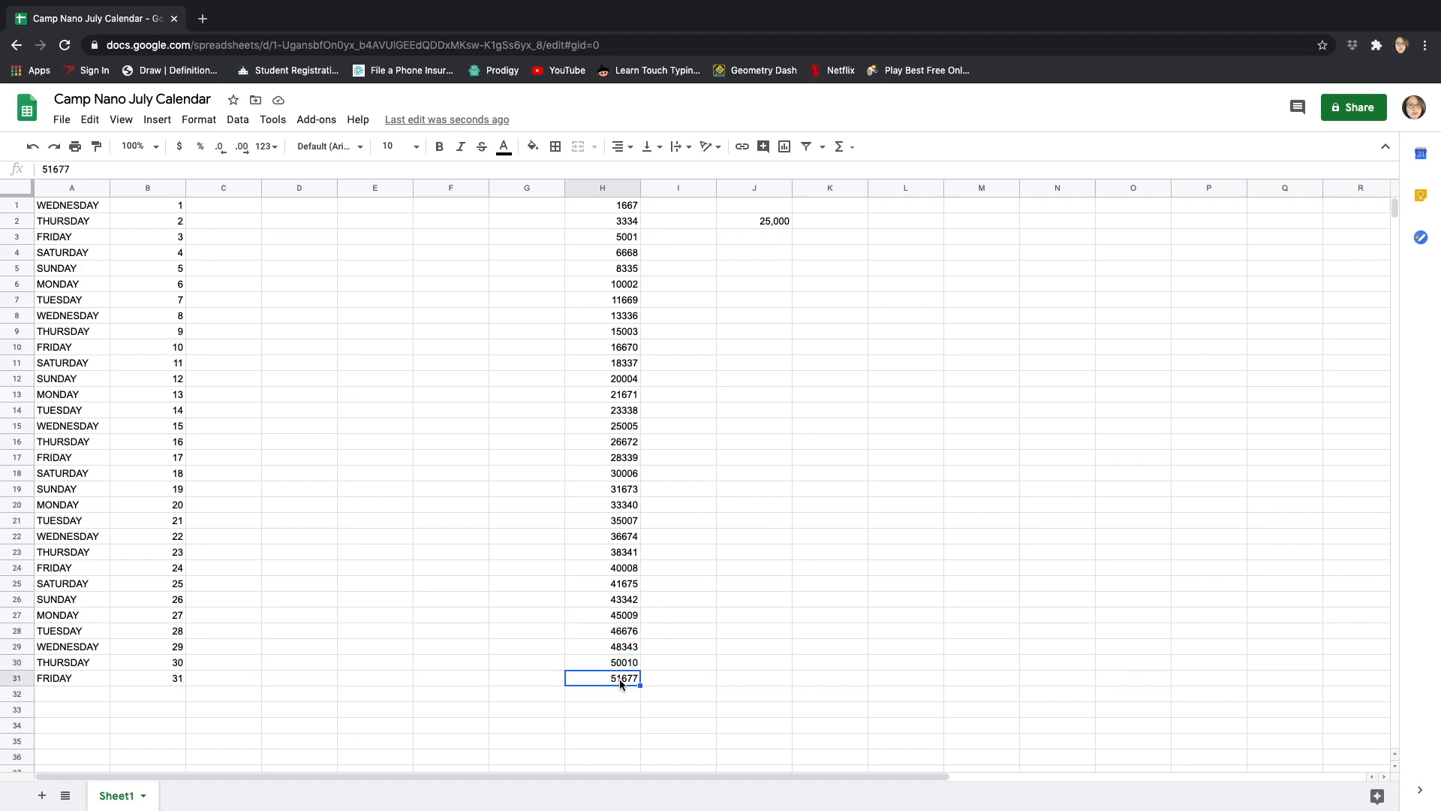
click(702, 221)
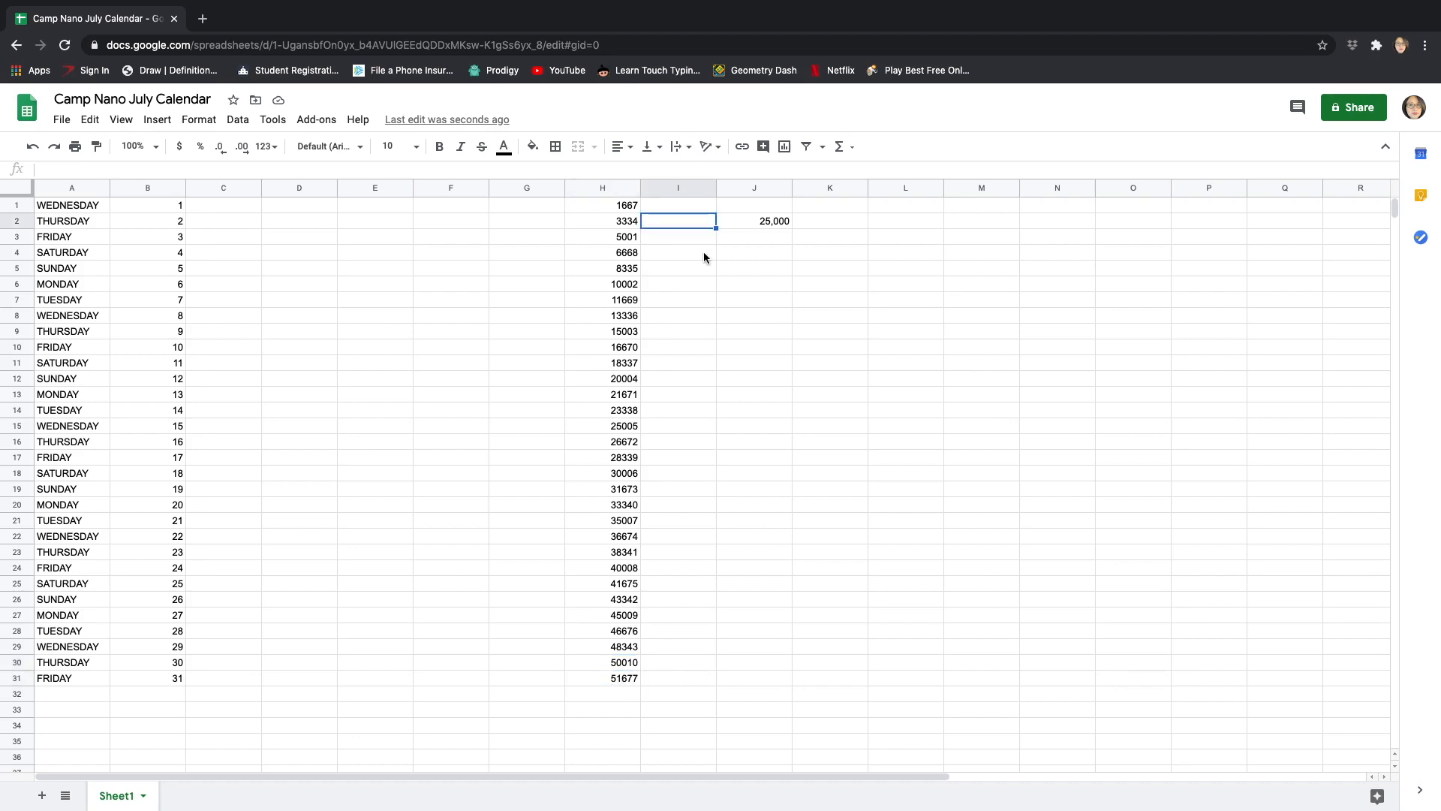
click(774, 222)
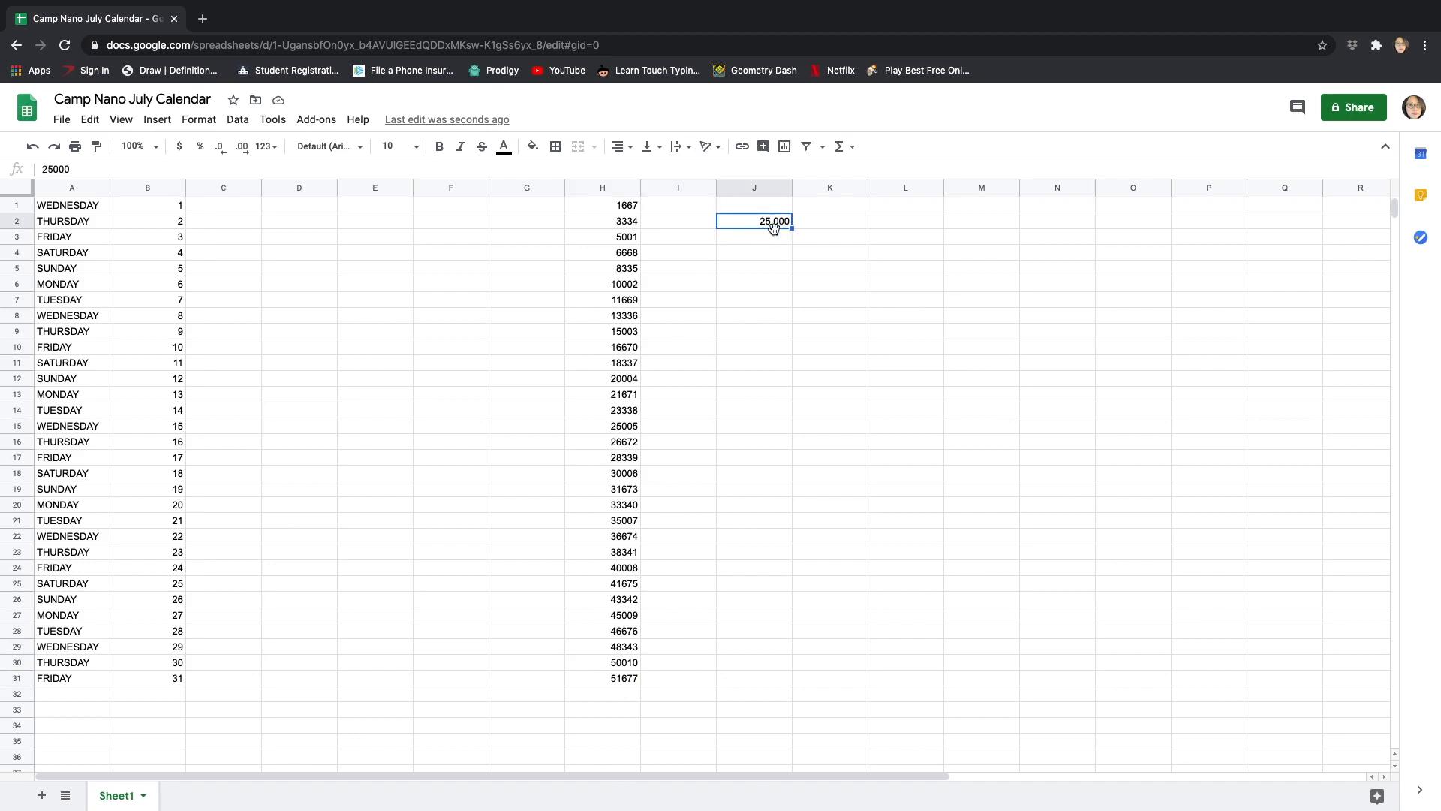
click(632, 209)
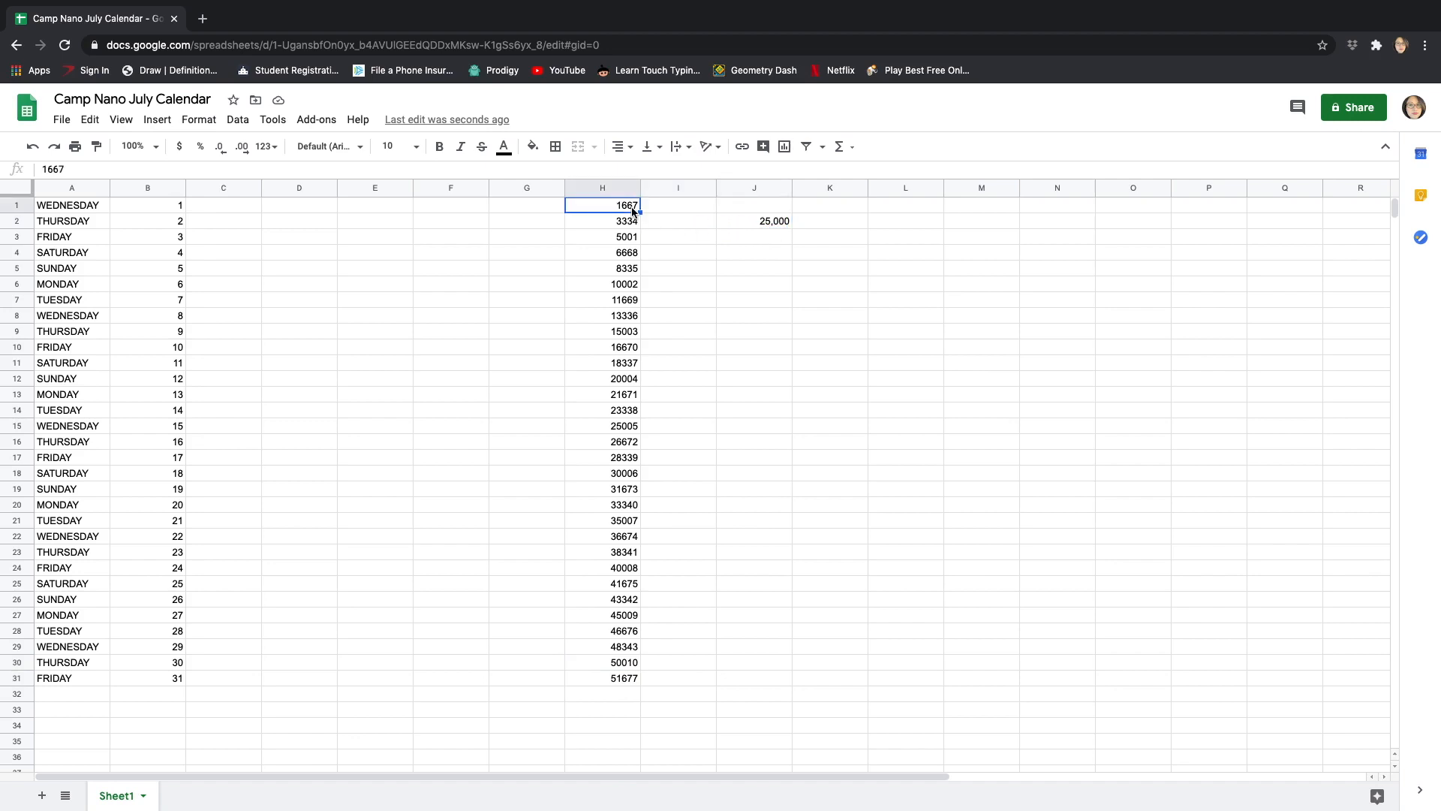
shift+click(628, 679)
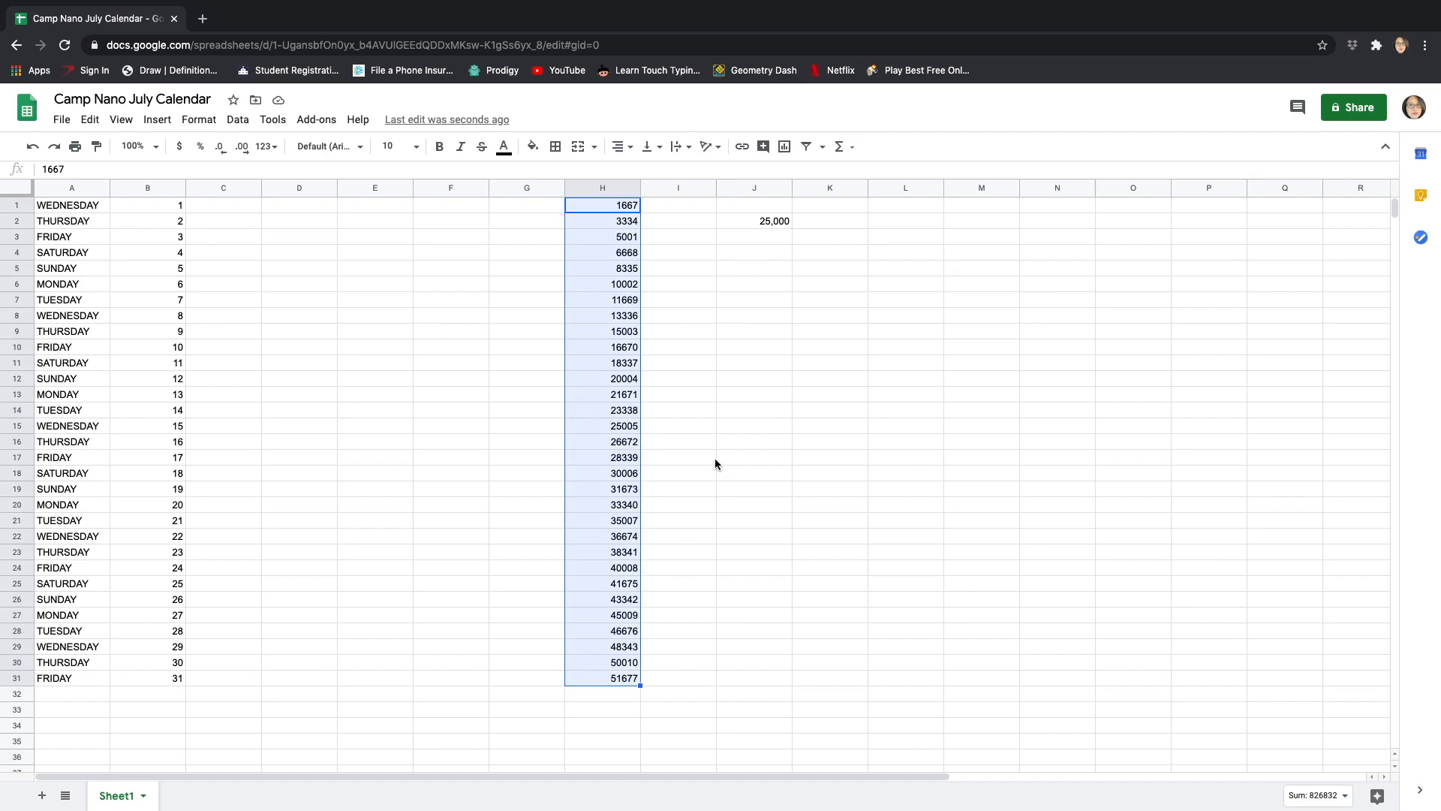
key(Delete)
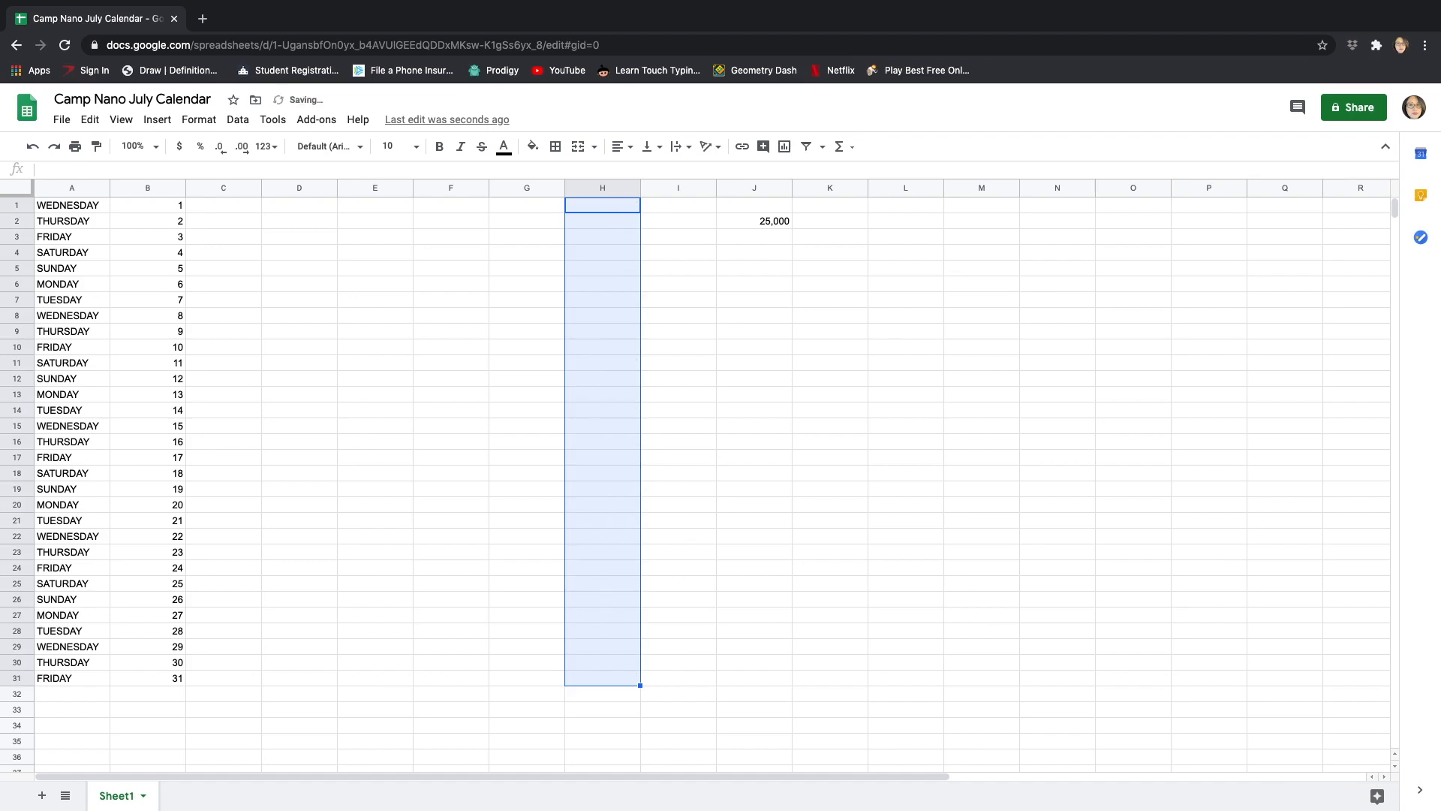
- Enter 807 in C1 and 1614 in C2, and extend the cumulative word count series down to C31
click(217, 208)
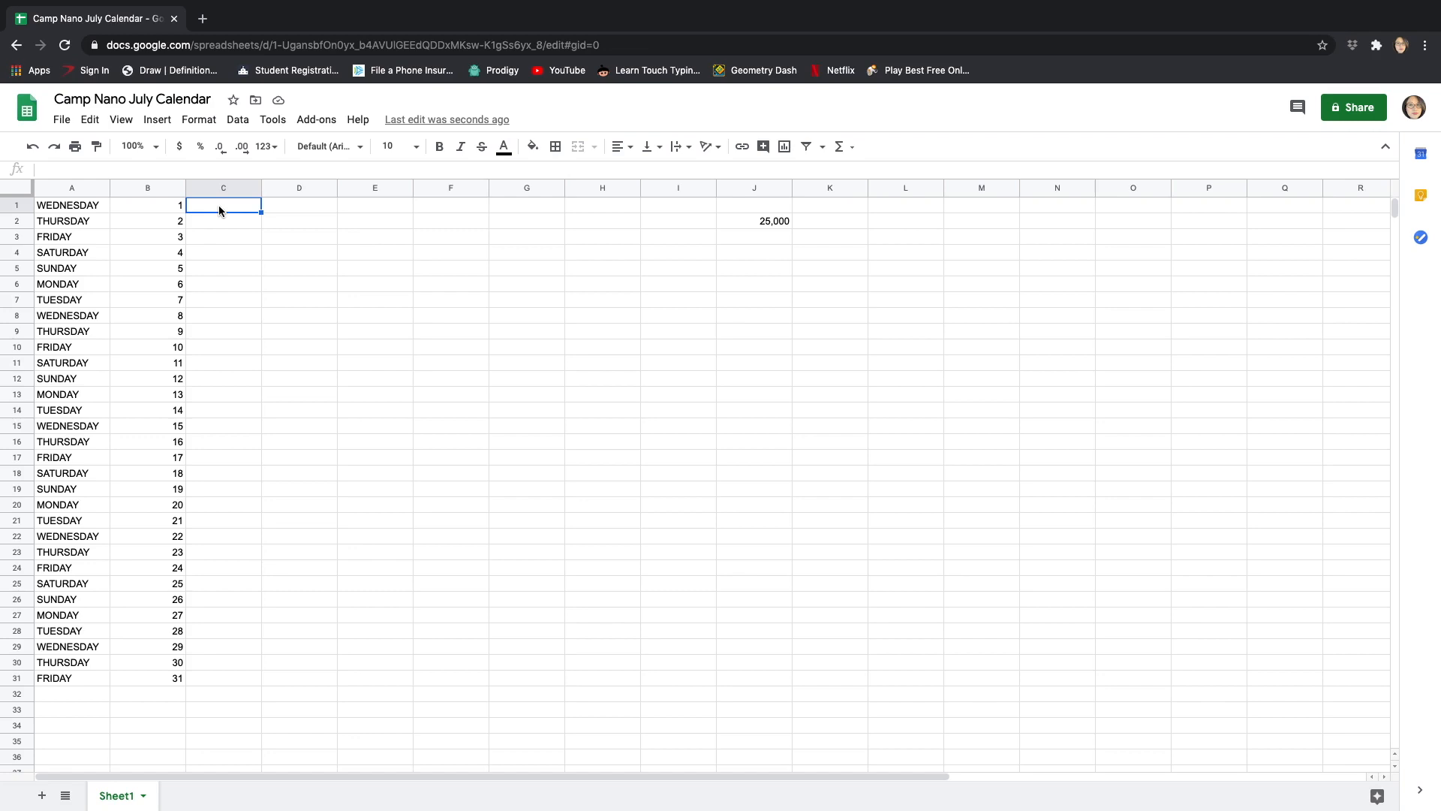
text(807)
click(219, 225)
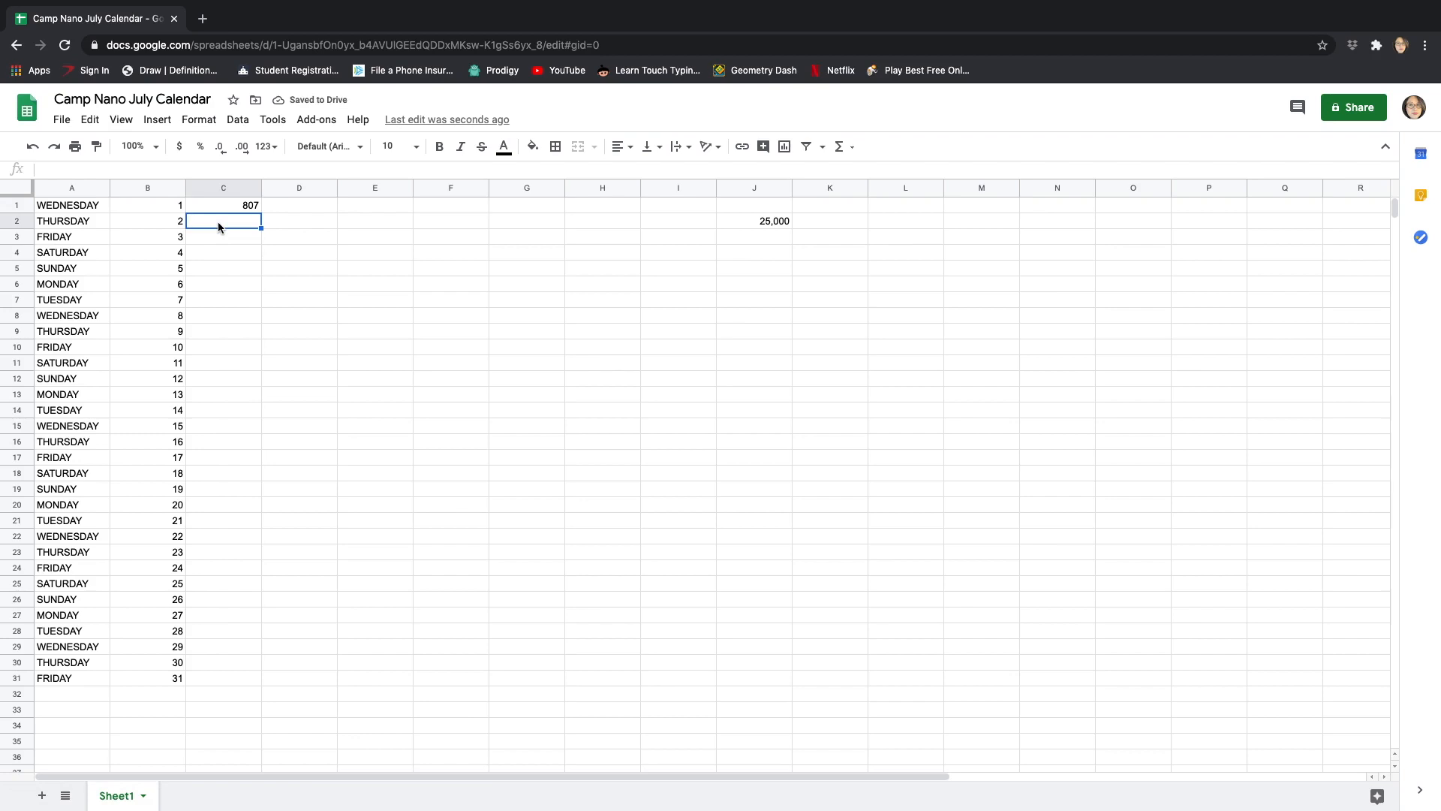
text(1614)
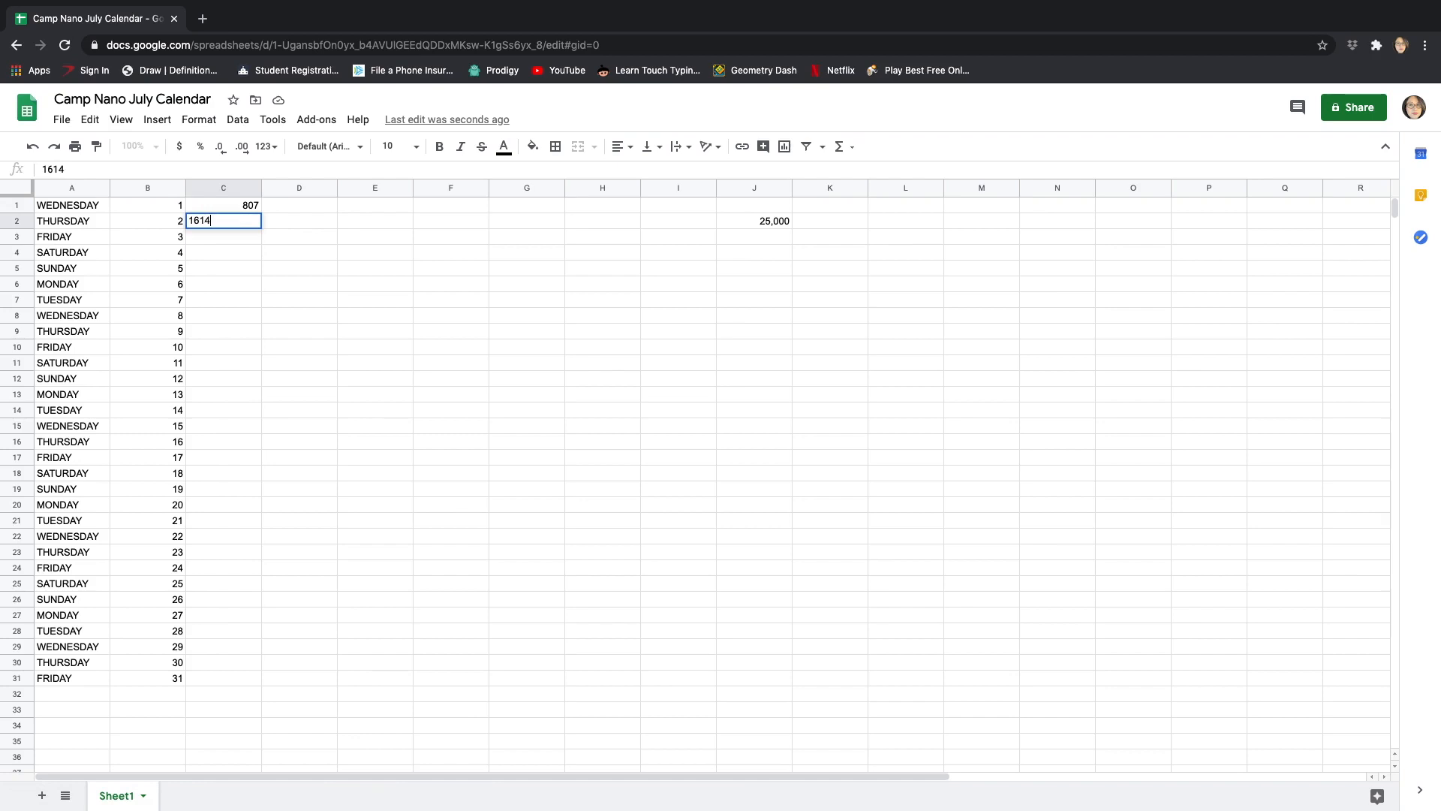
click(207, 241)
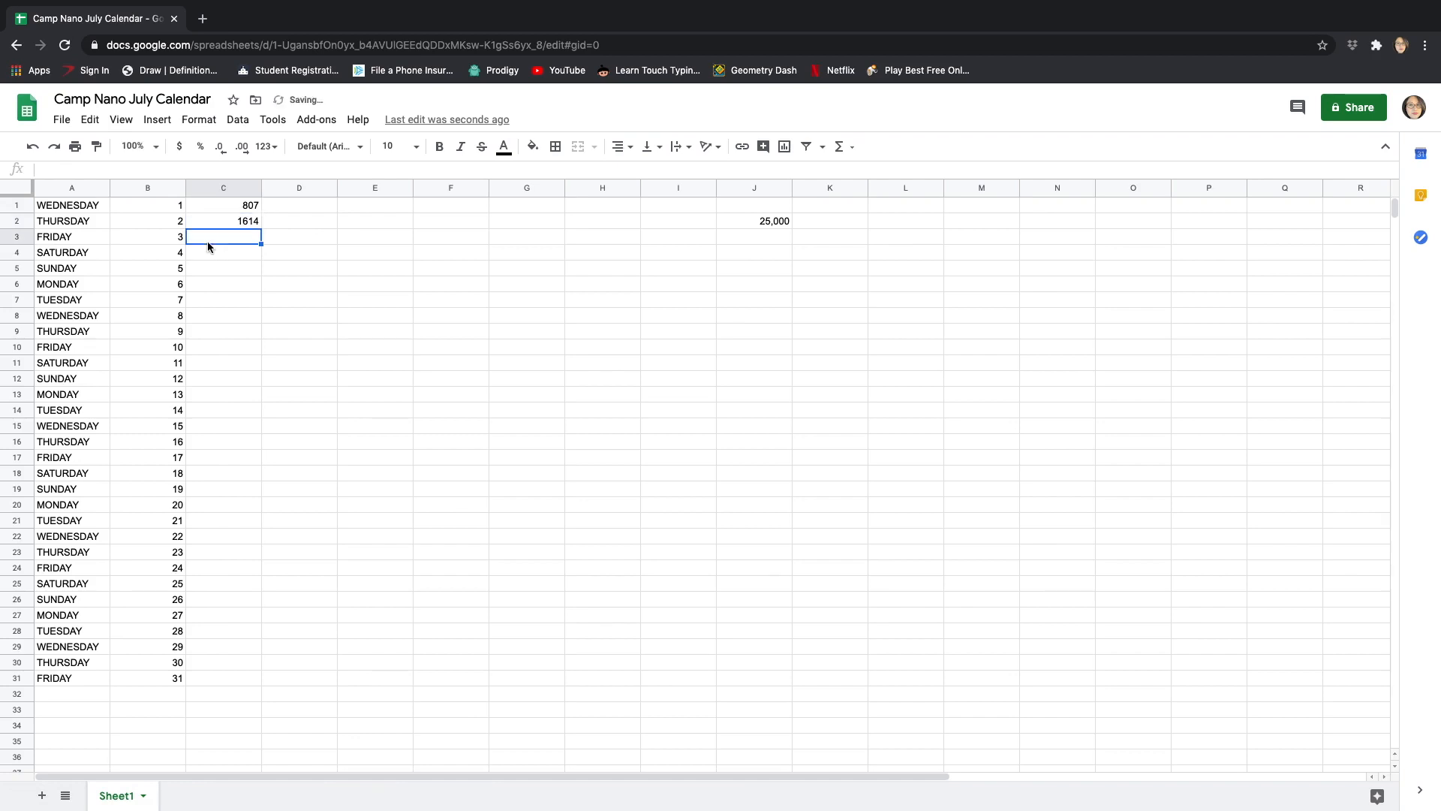
click(251, 209)
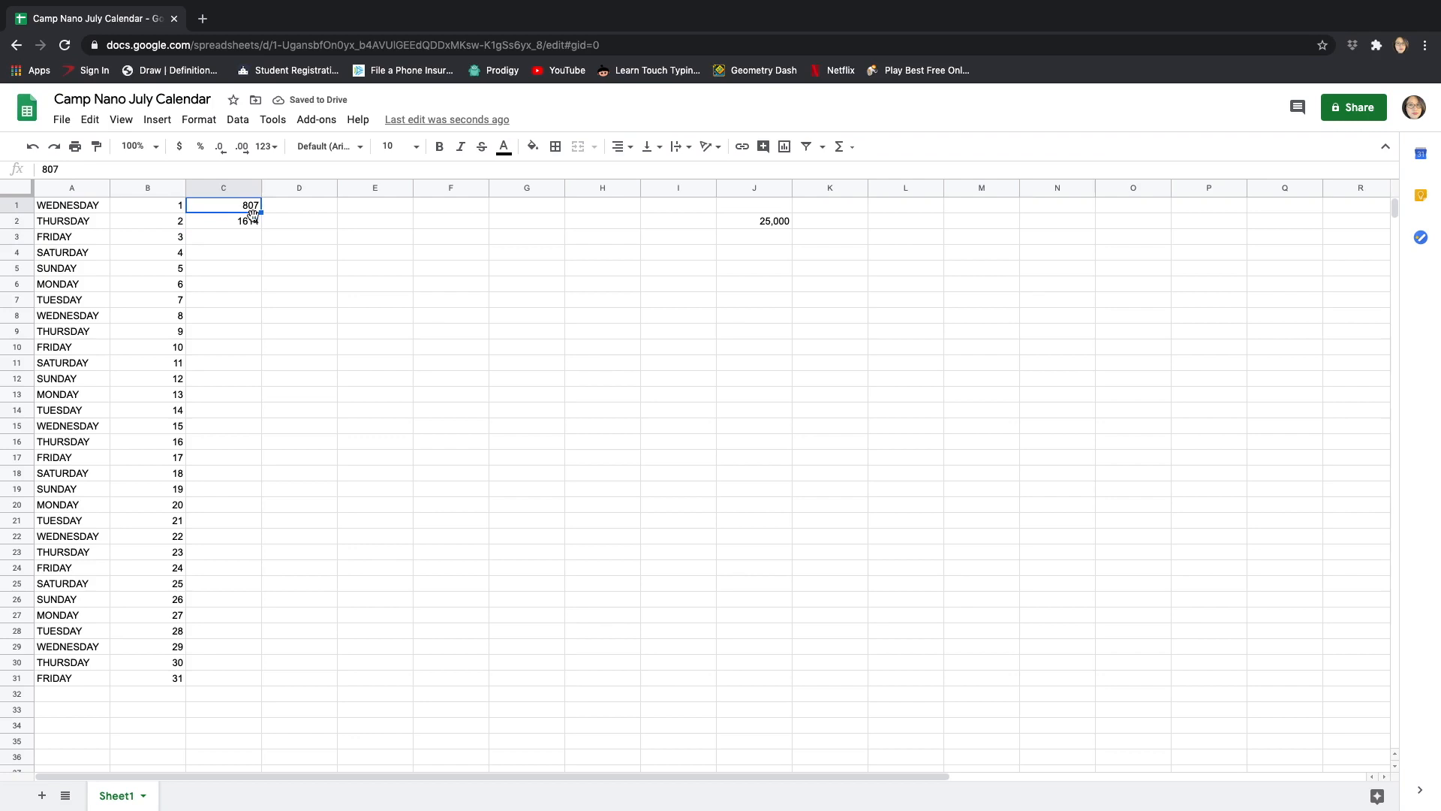
shift+click(253, 222)
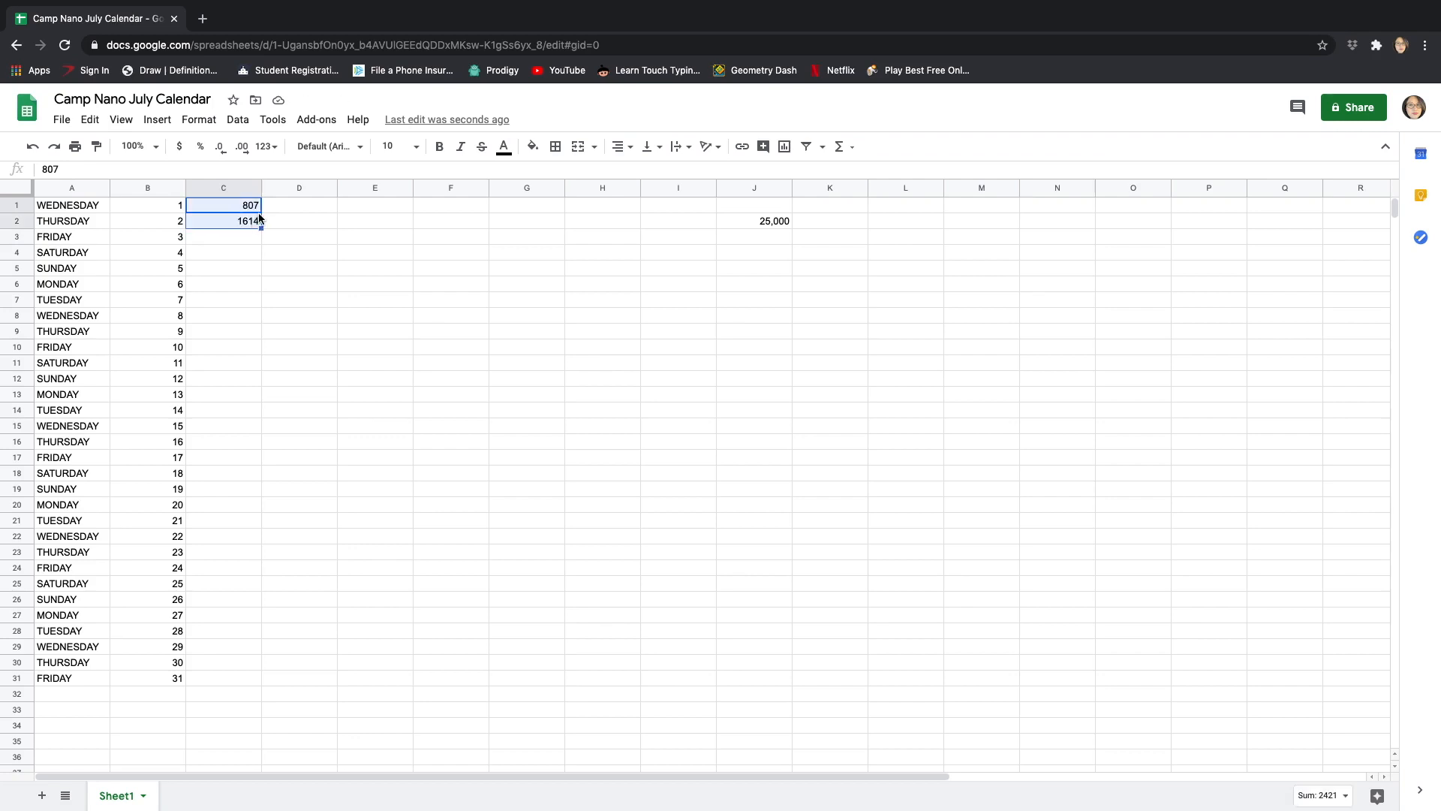
drag(259, 227, 243, 684)
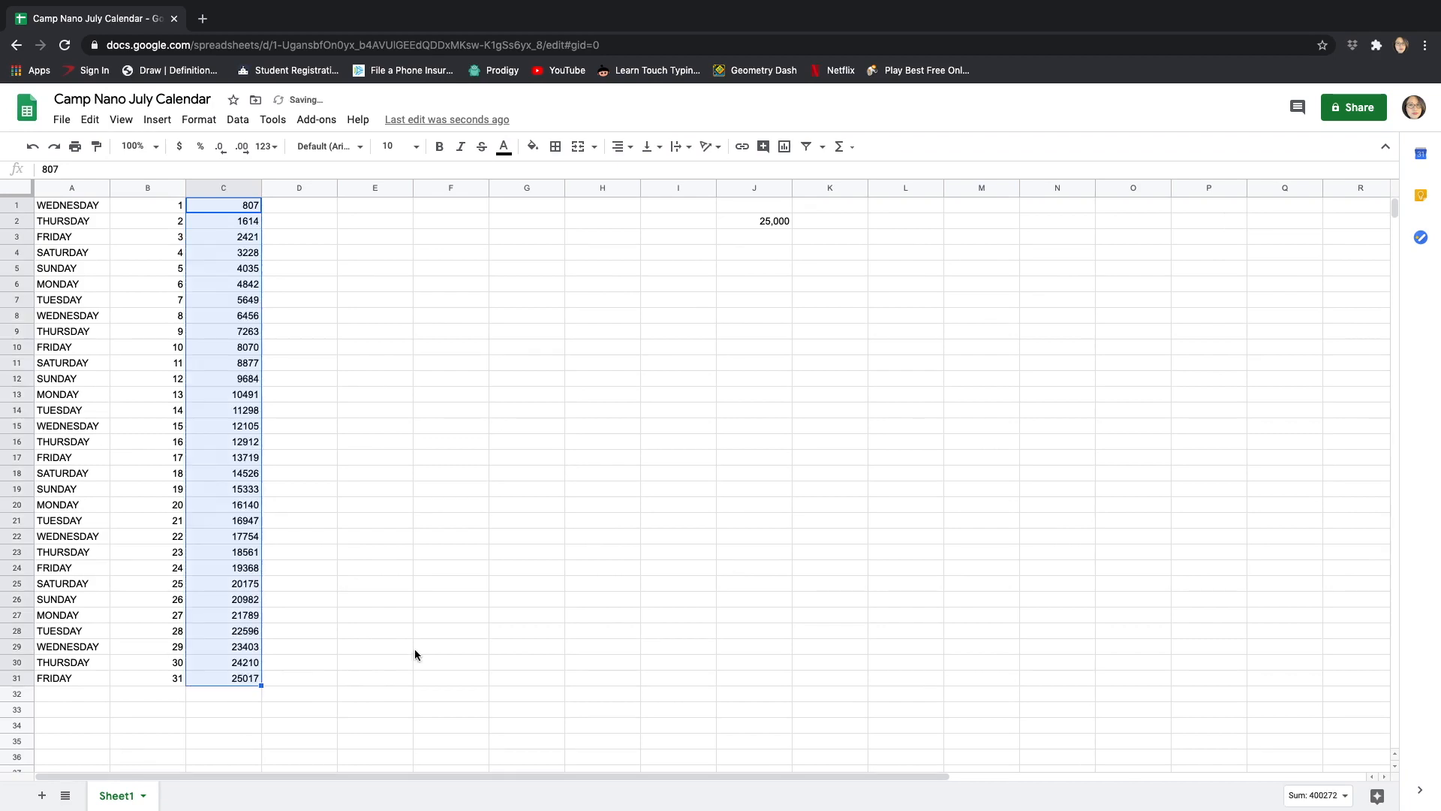
click(513, 556)
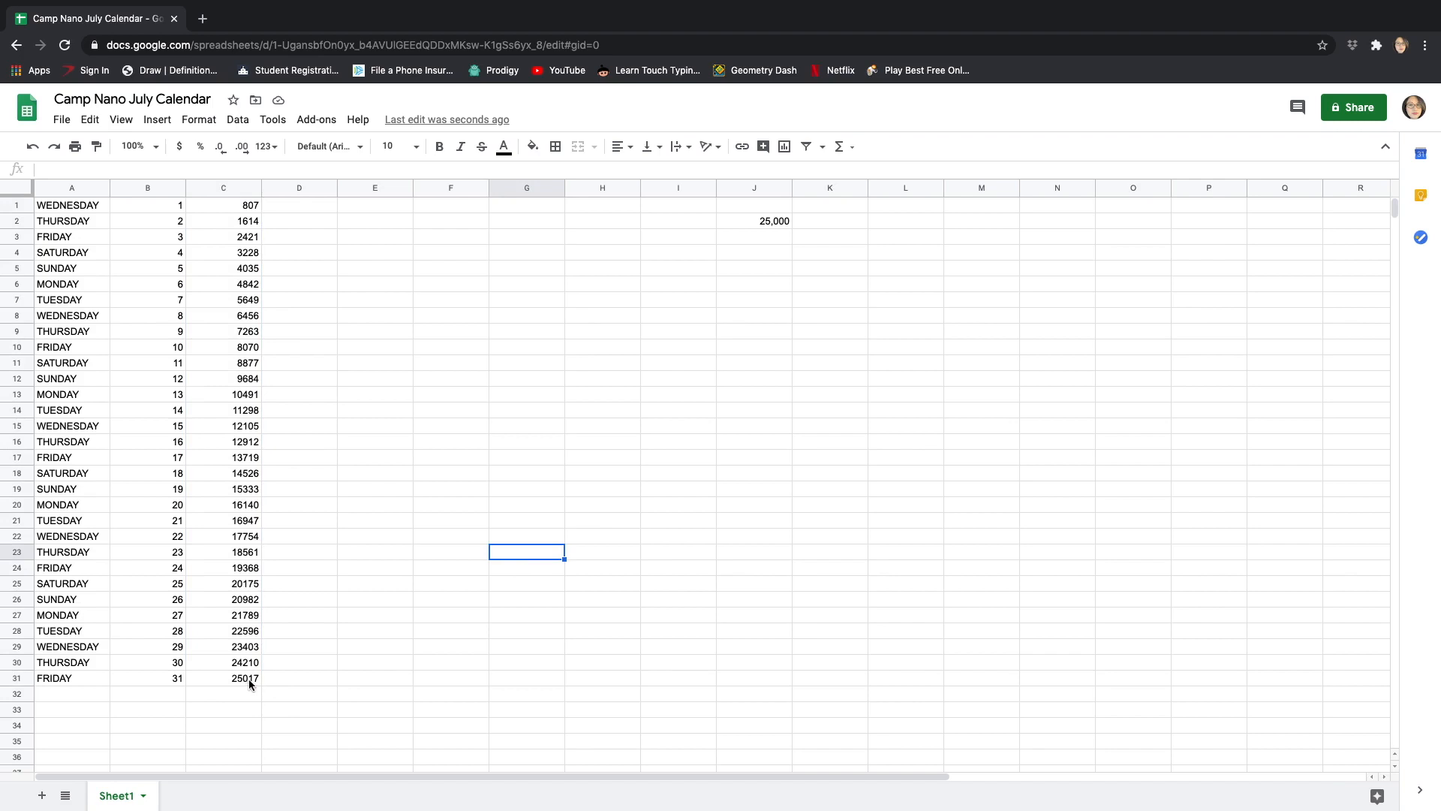
click(249, 678)
key(Right)
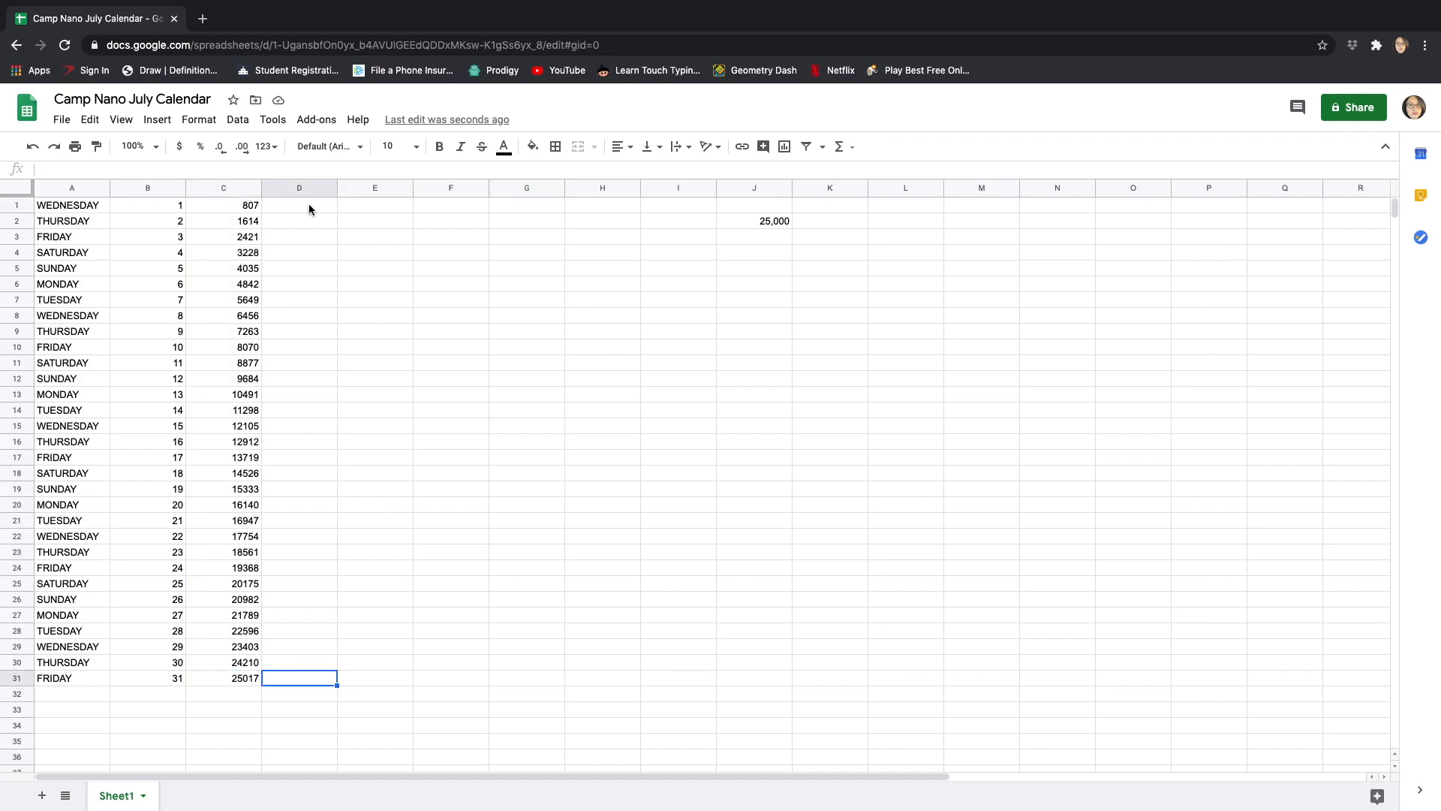
- Enter 60 in D1 and 120 in D2, and extend the series down to D31
click(309, 207)
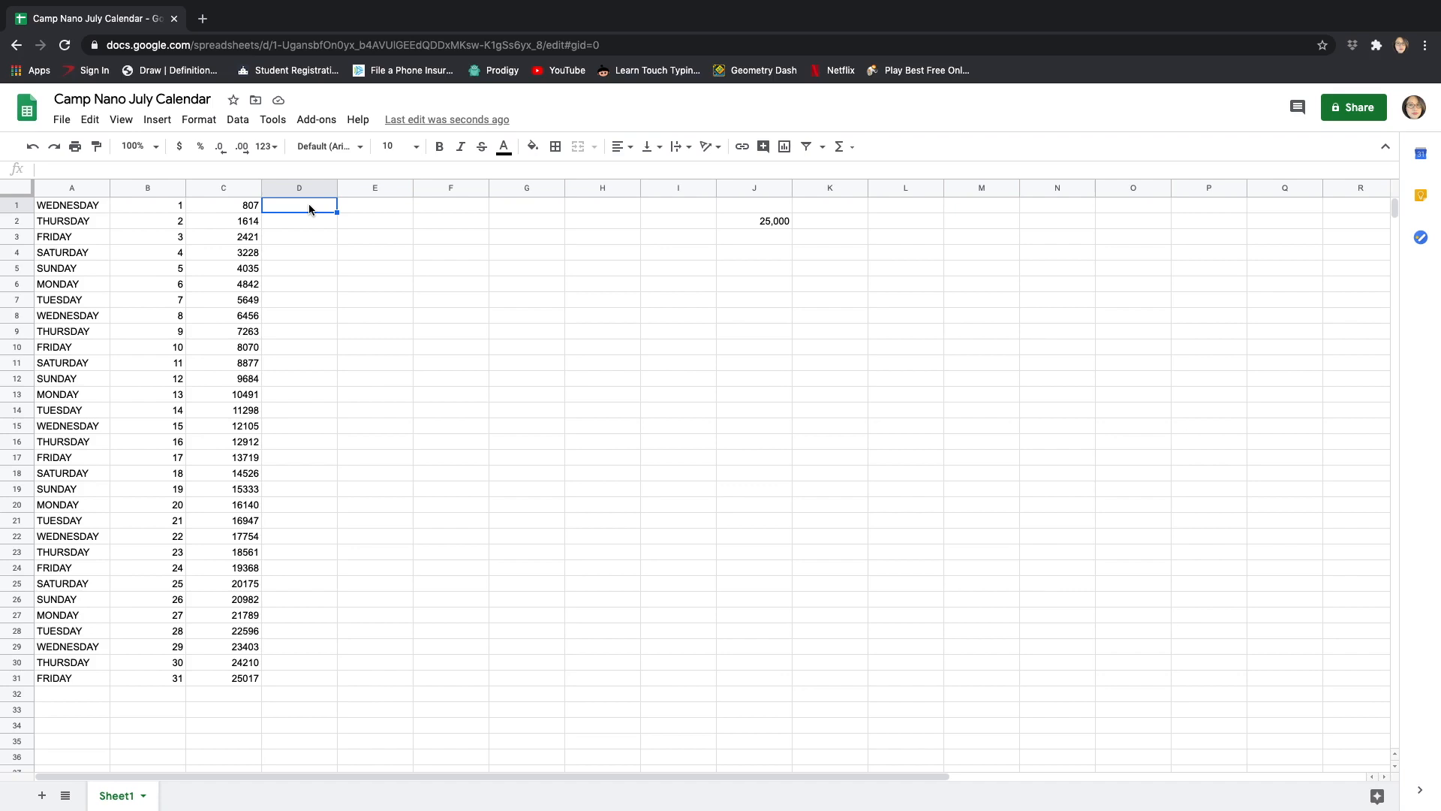
click(248, 205)
click(302, 205)
click(302, 205)
text(60)
key(Return)
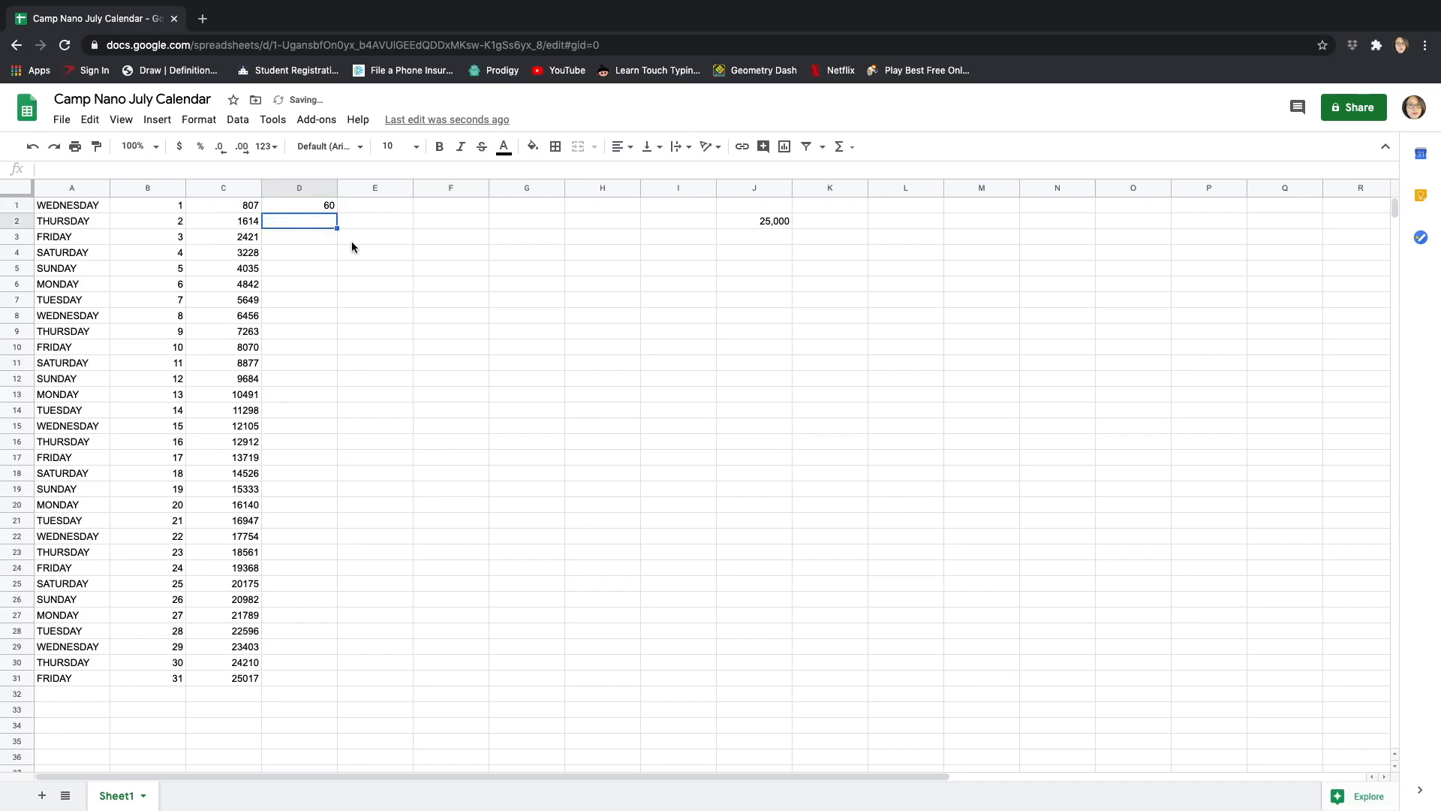
text(120)
key(Return)
click(328, 206)
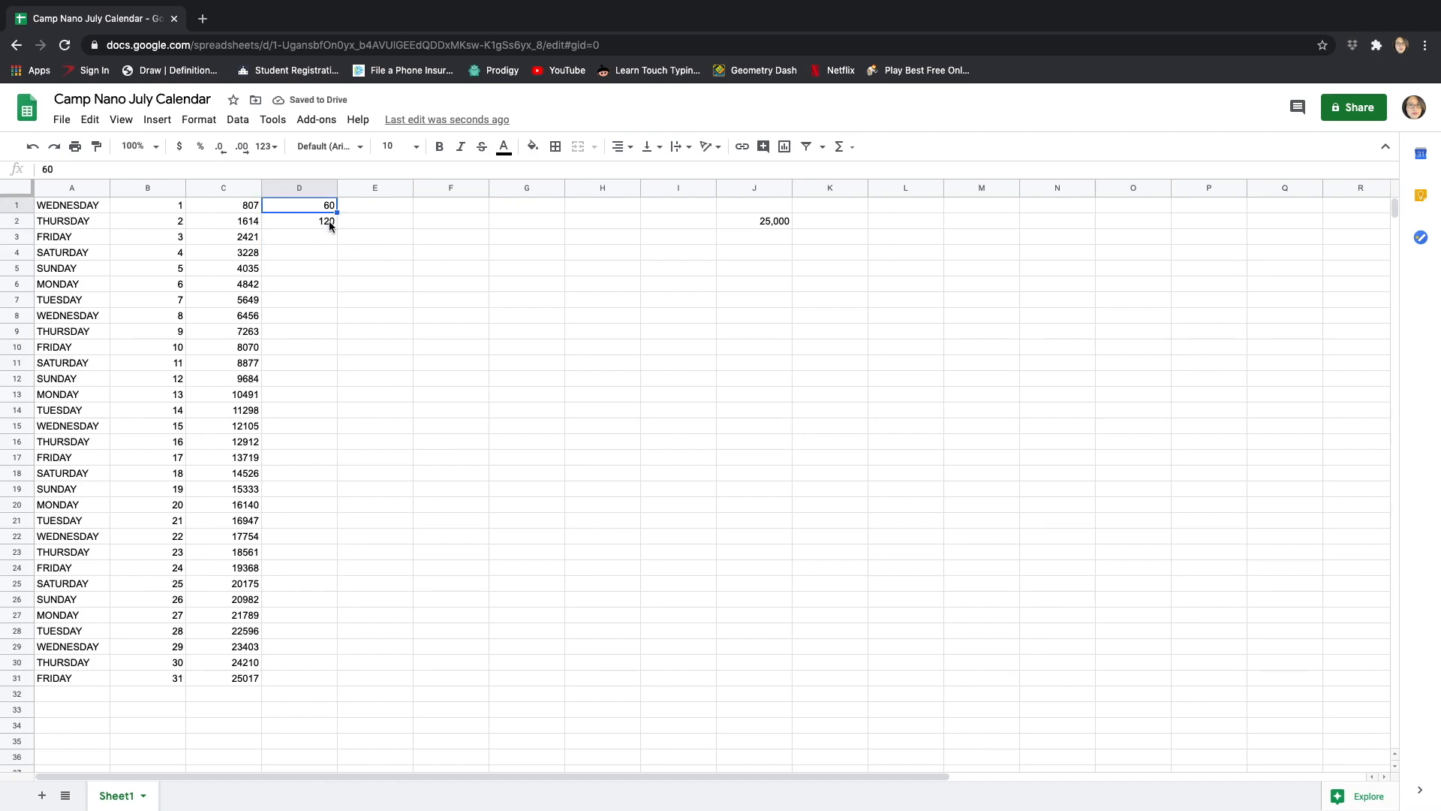
shift+click(331, 220)
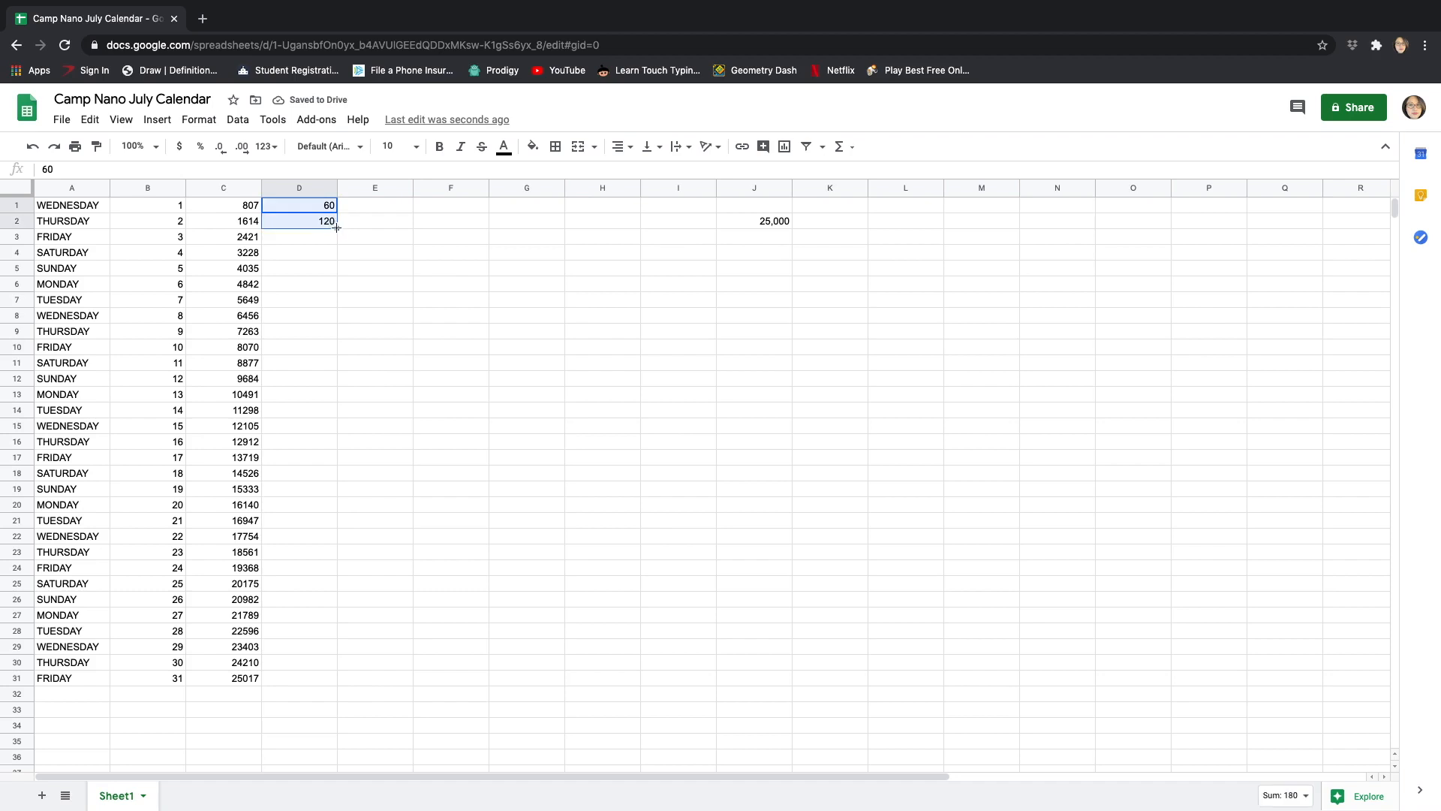
drag(337, 228, 309, 675)
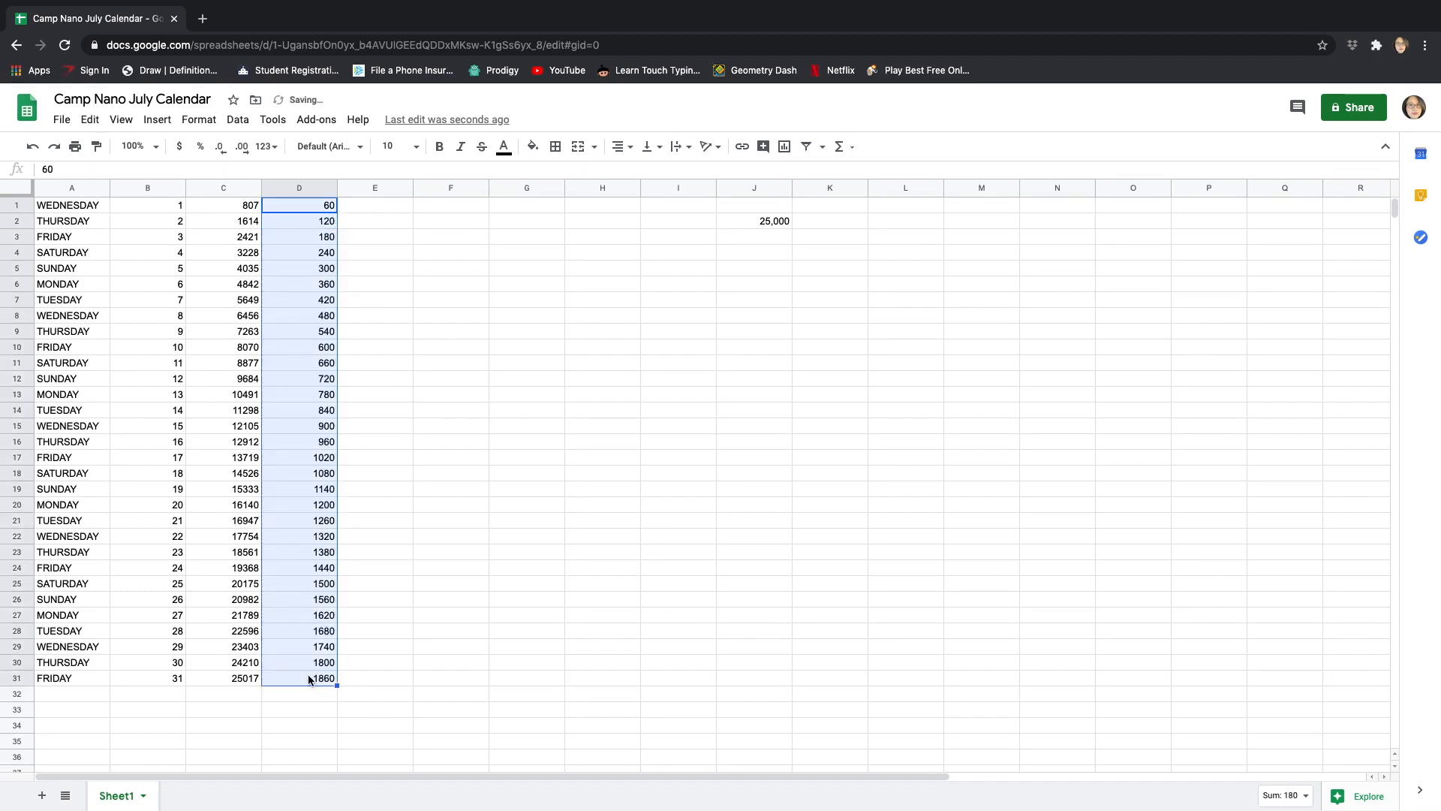
click(410, 637)
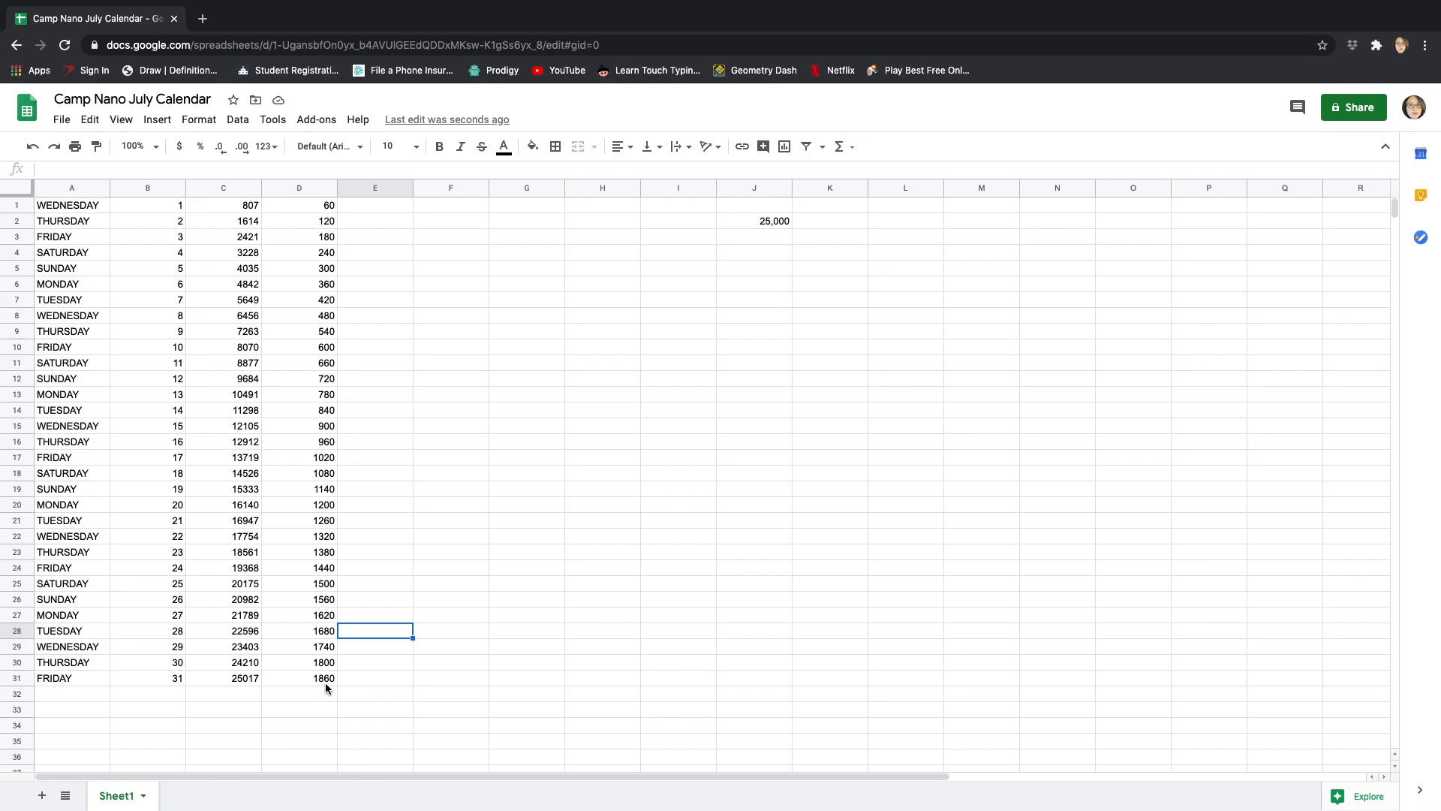
- Enter 90 in E1 and 180 in E2, and extend the series down to E31
click(327, 208)
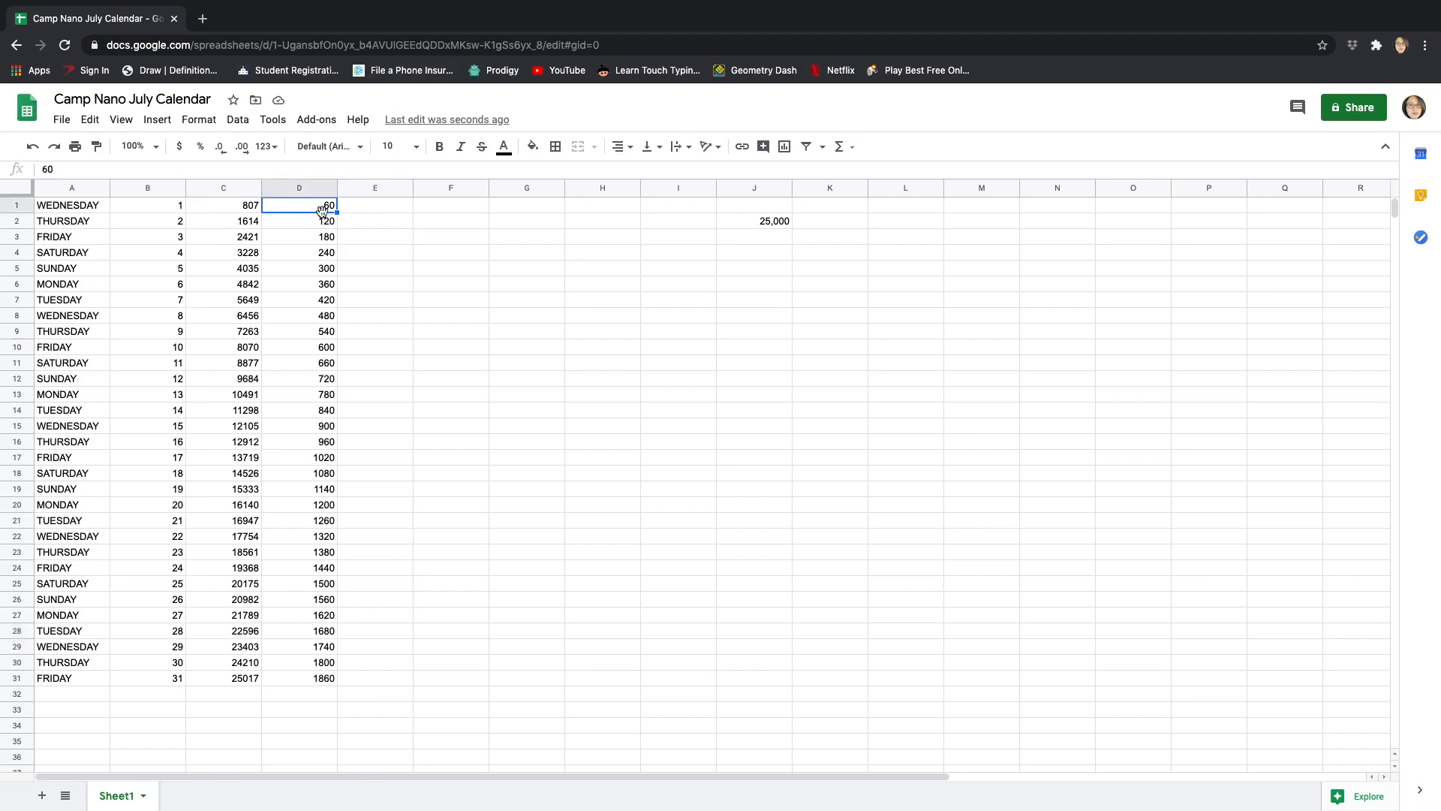
click(393, 208)
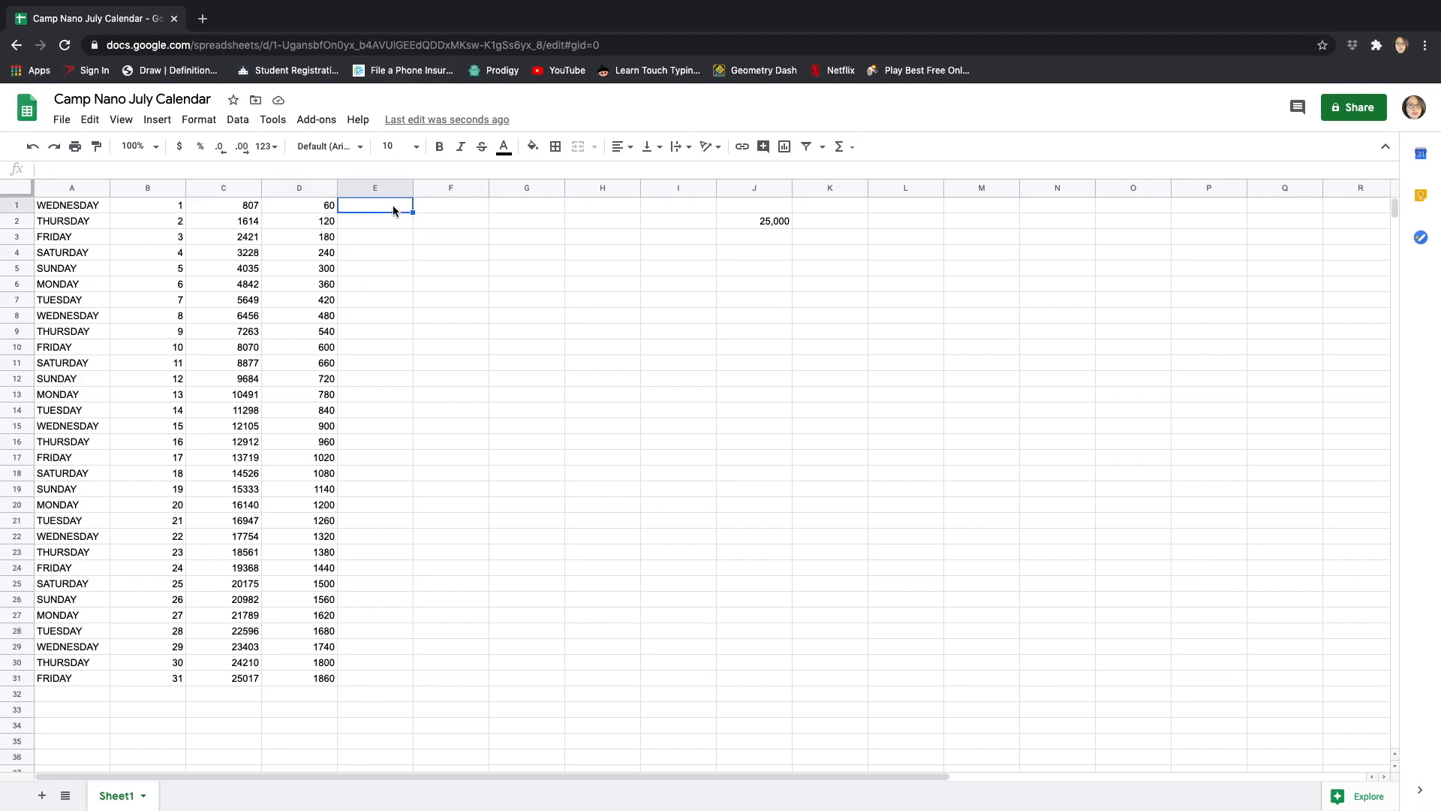
text(90)
key(Return)
text(180)
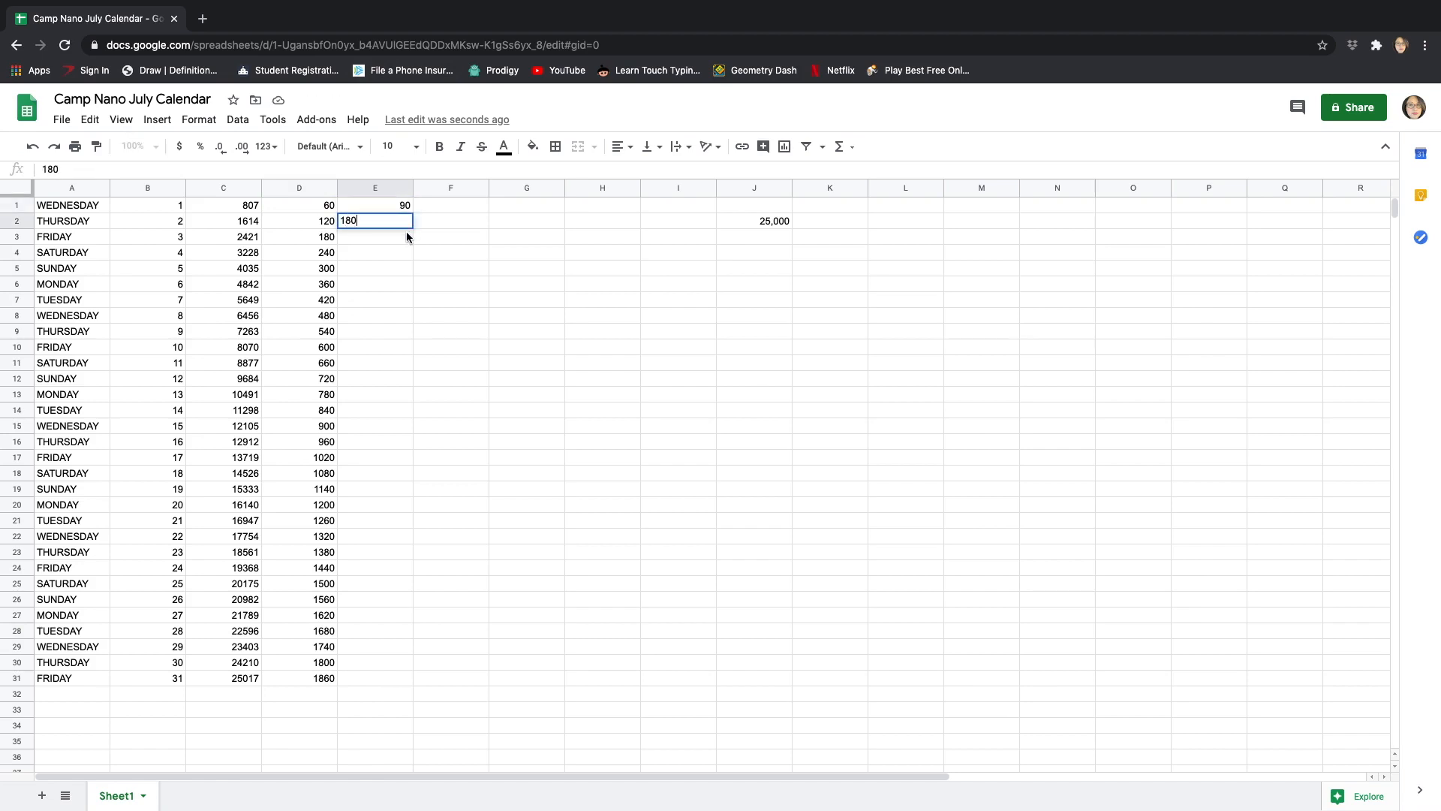
key(Return)
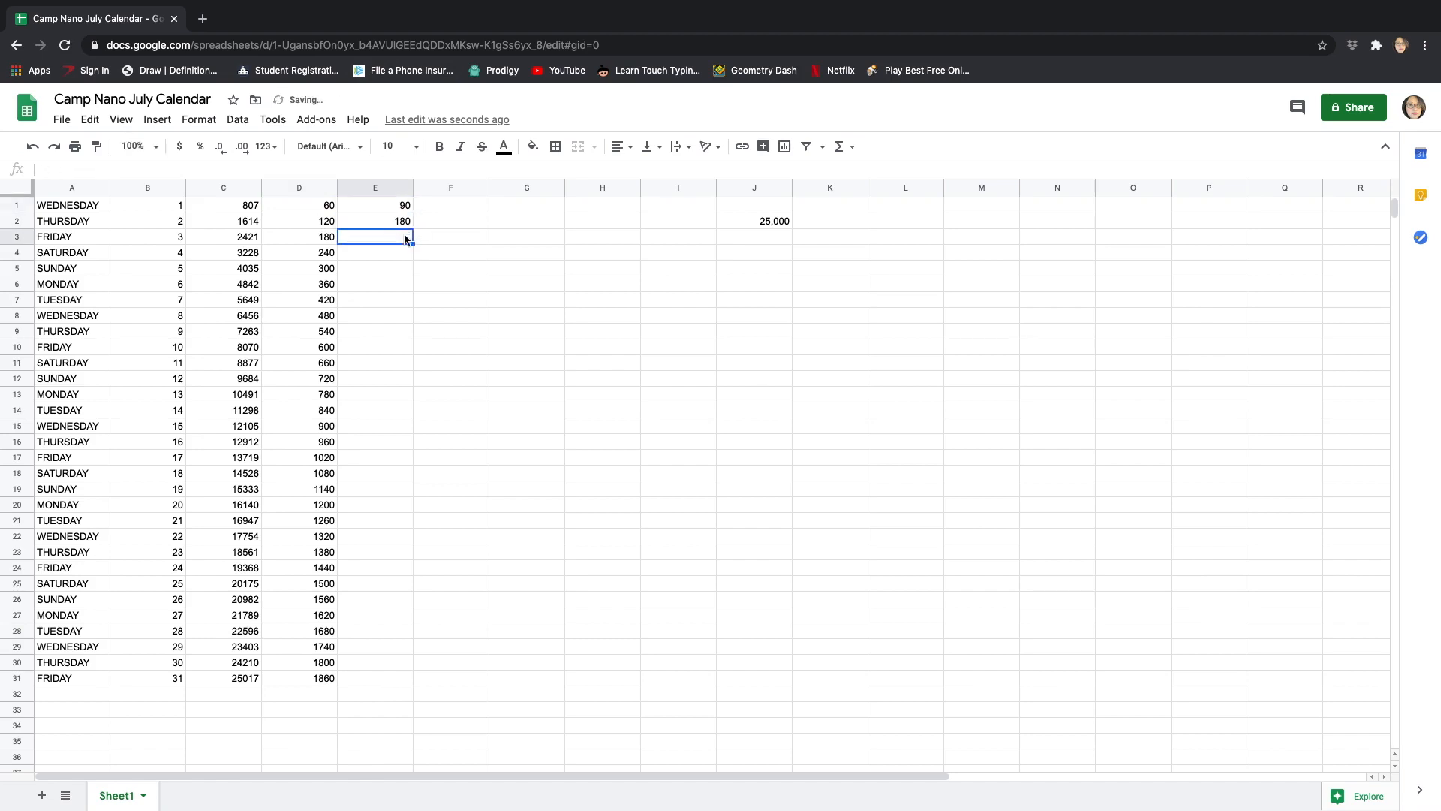
click(409, 211)
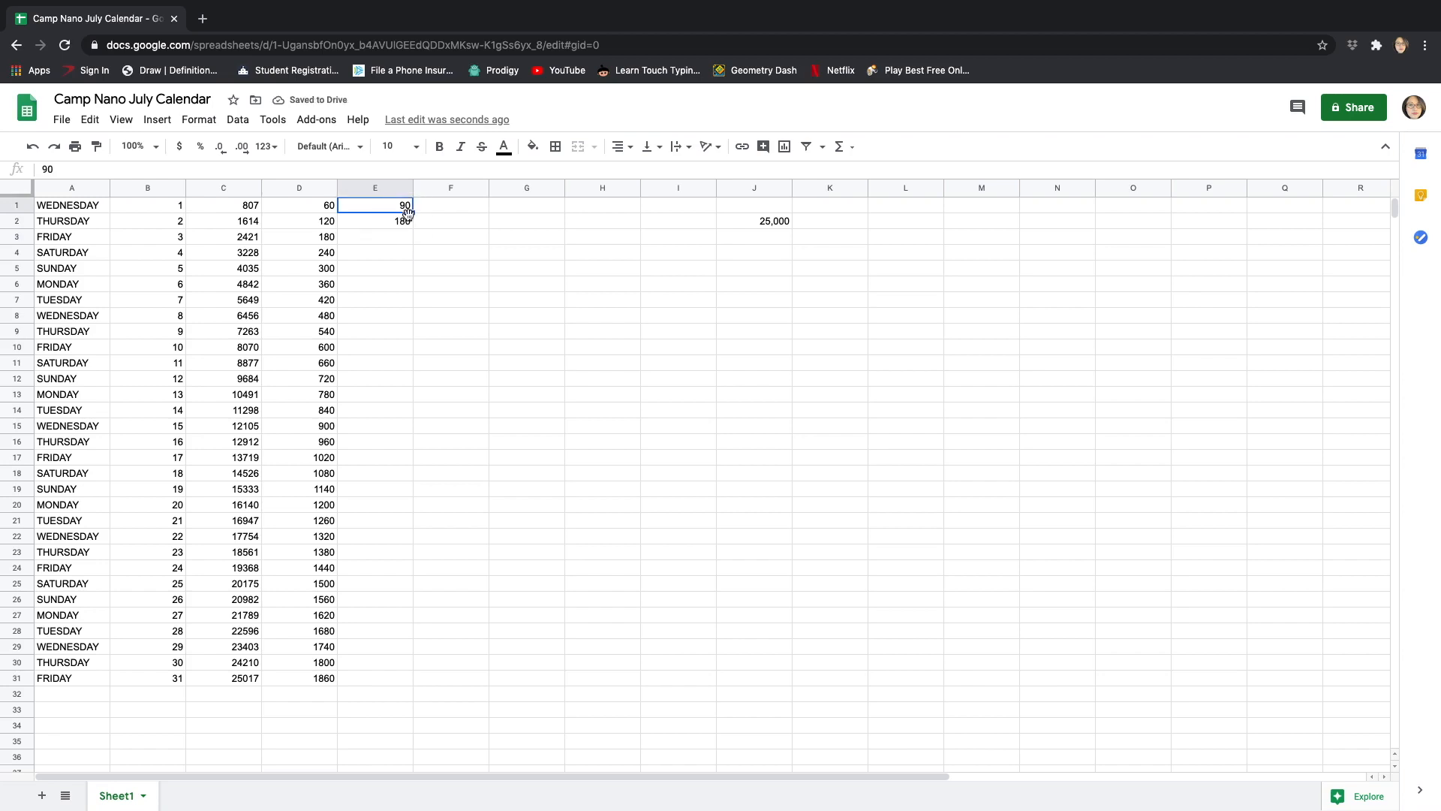
drag(405, 216, 391, 681)
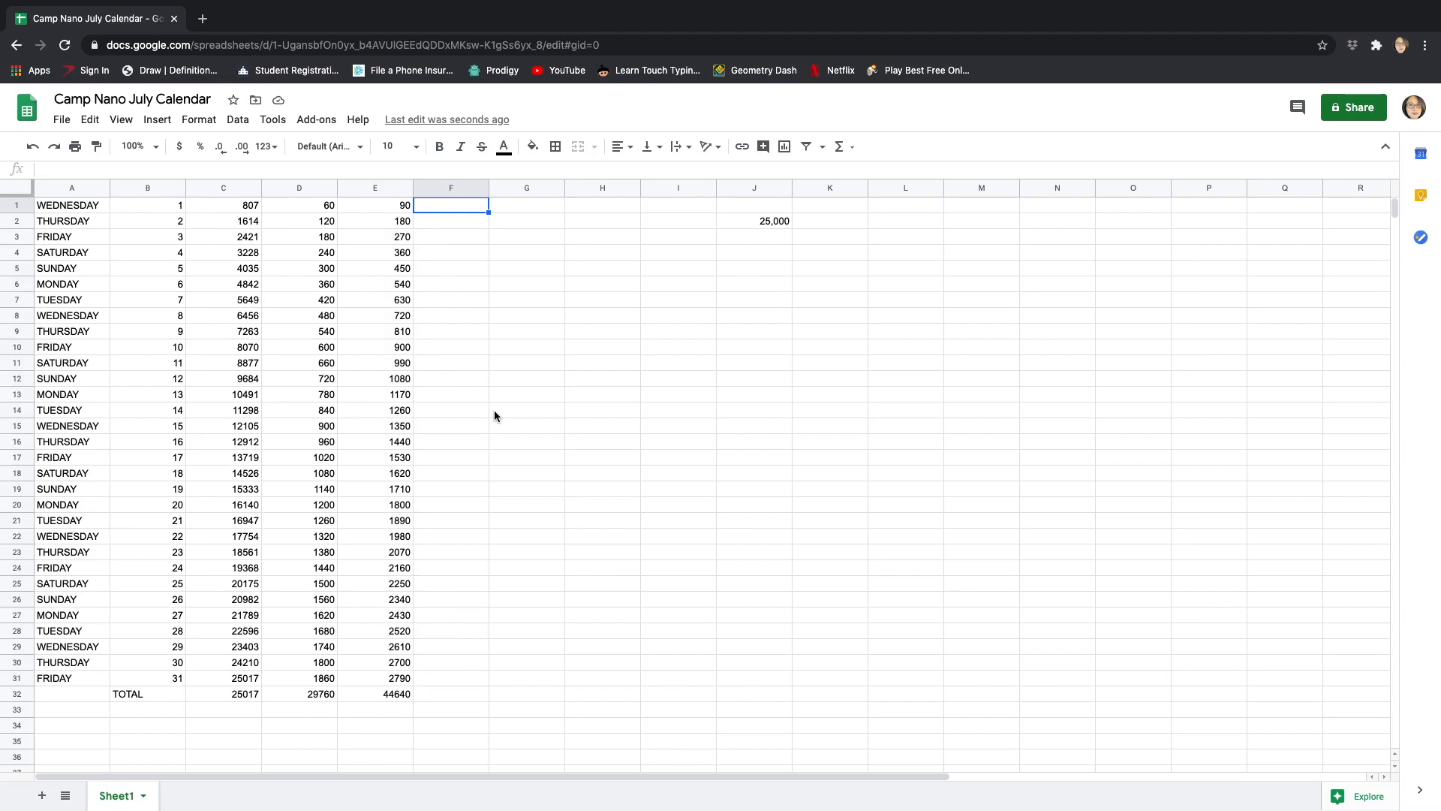
click(421, 316)
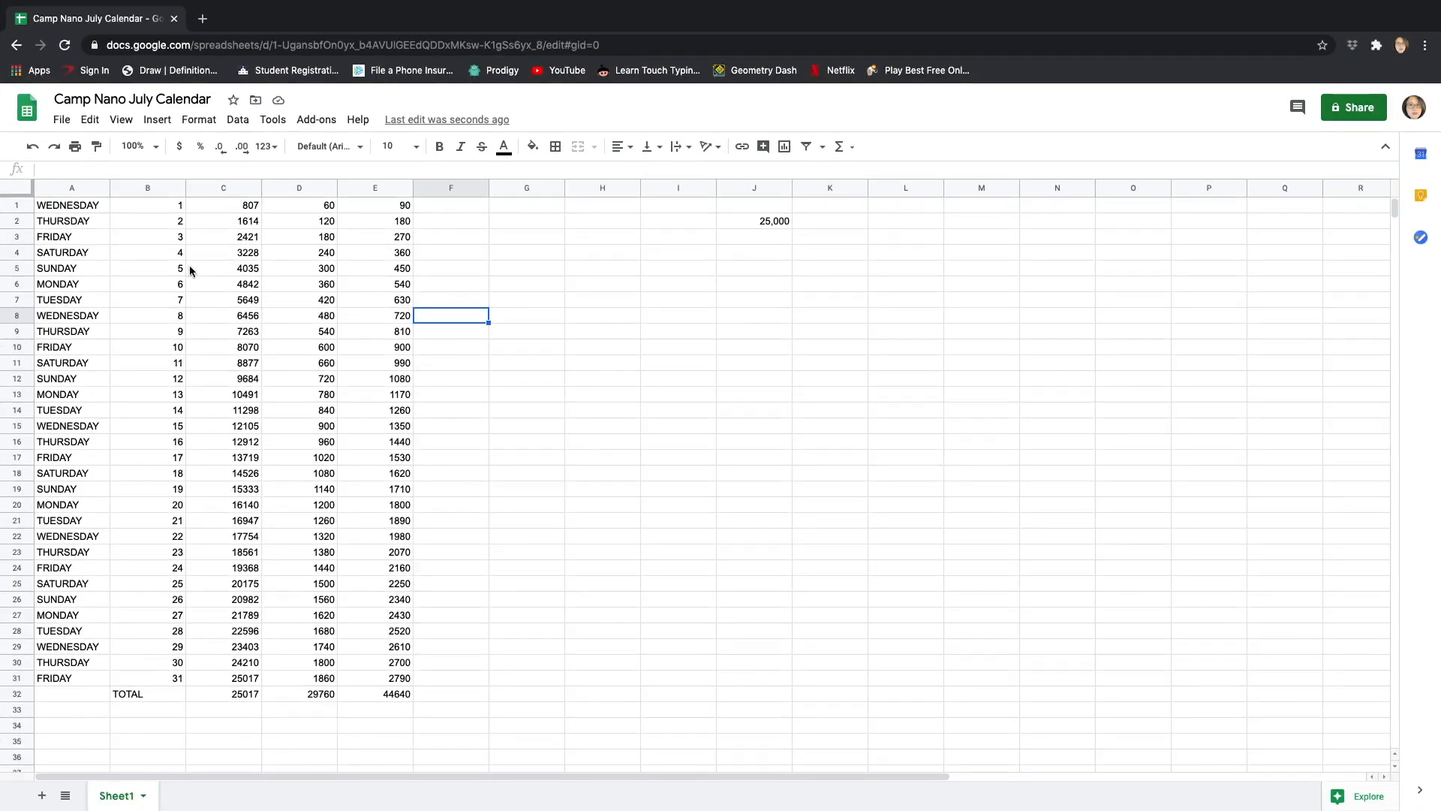
- Insert two blank rows above the first row of the calendar
click(15, 207)
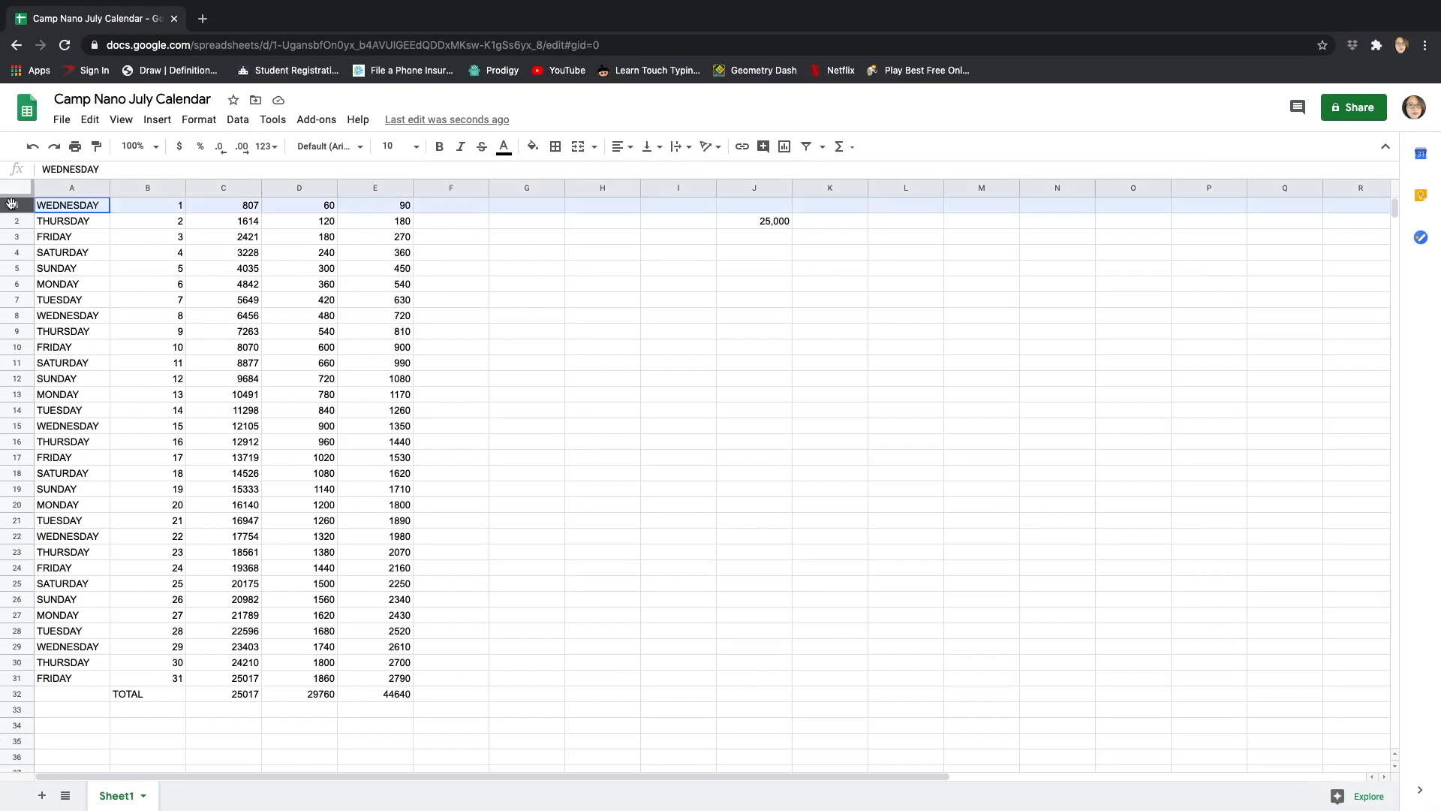
click(157, 120)
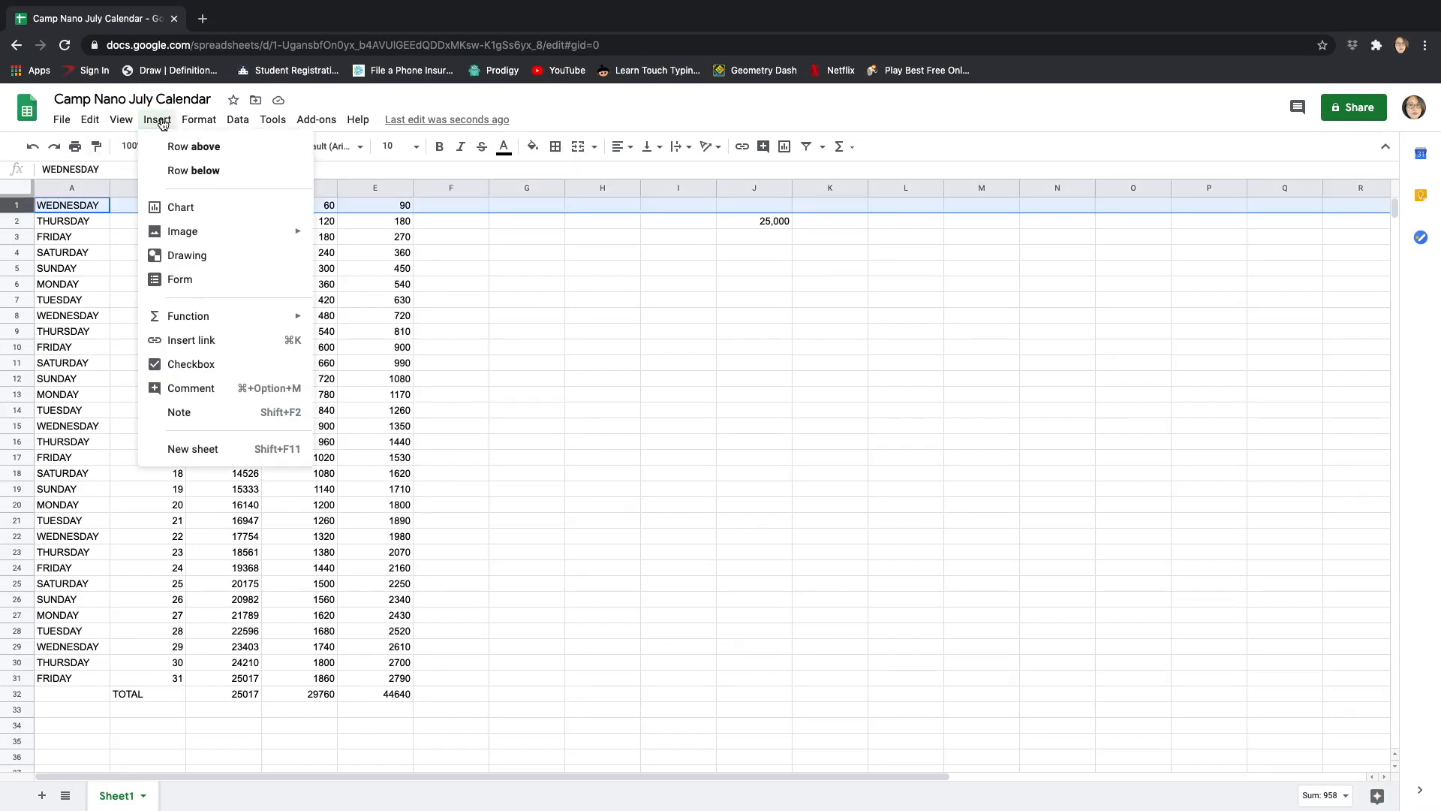
click(202, 146)
click(157, 119)
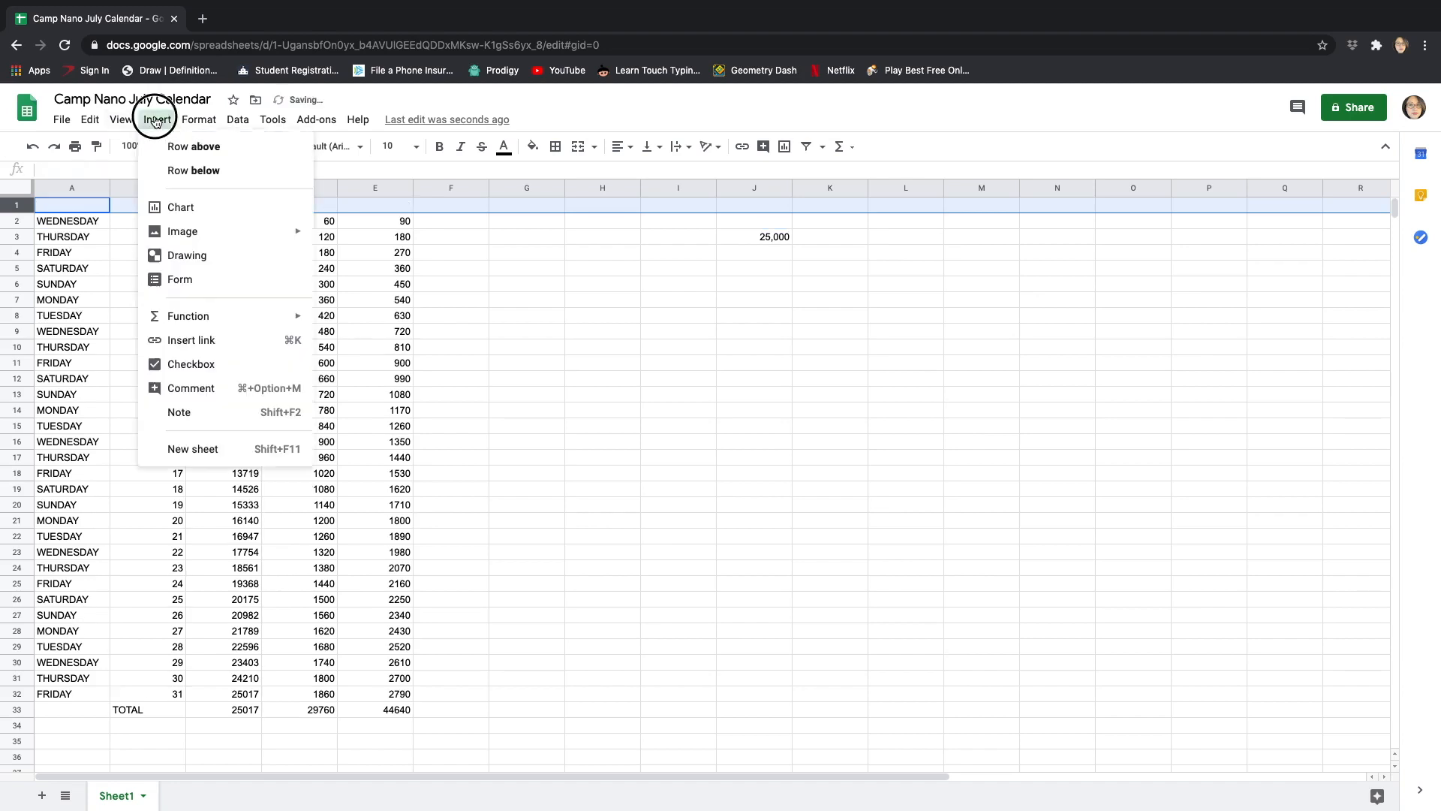
click(193, 148)
- Merge cells A1 to G1 into a single title cell
click(73, 207)
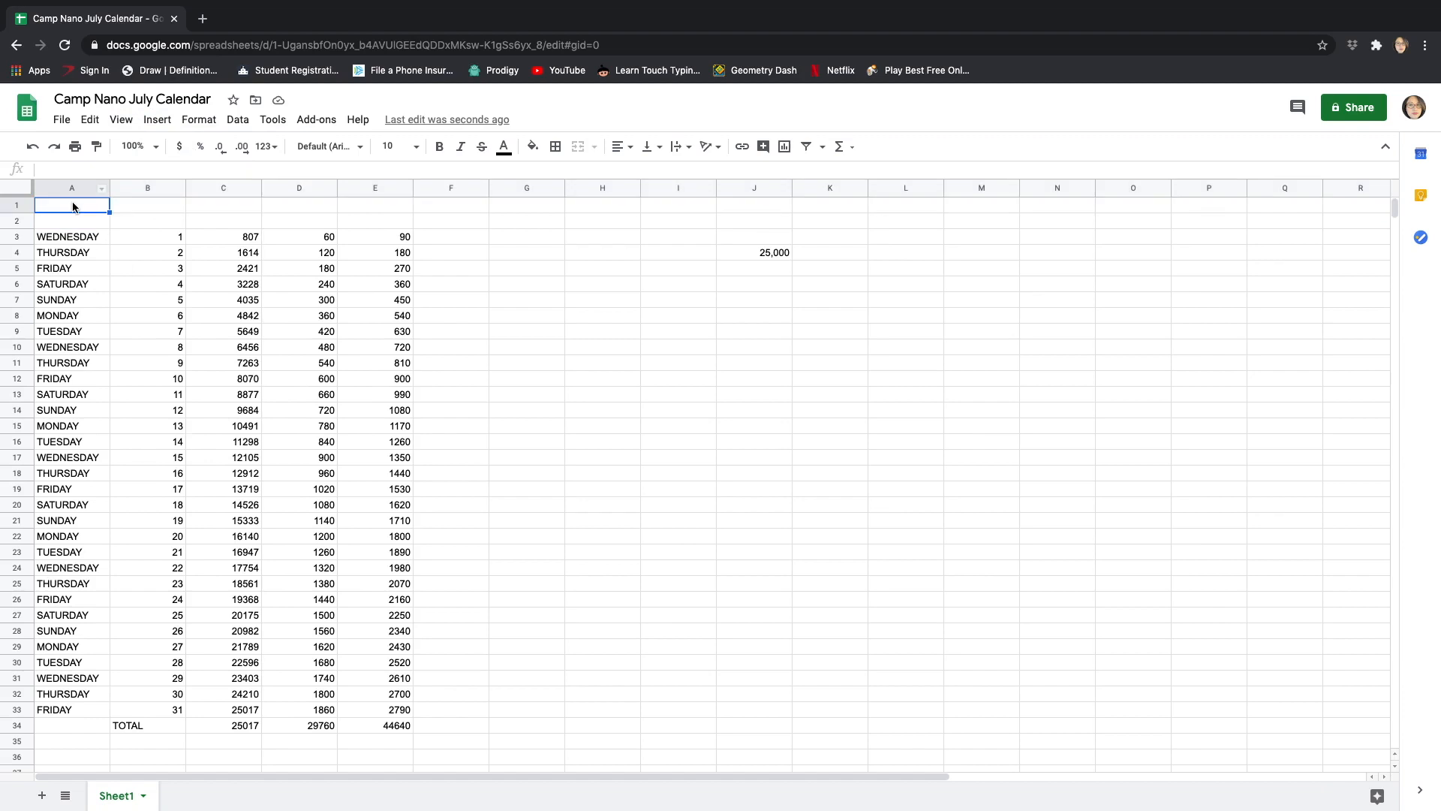
shift+click(531, 206)
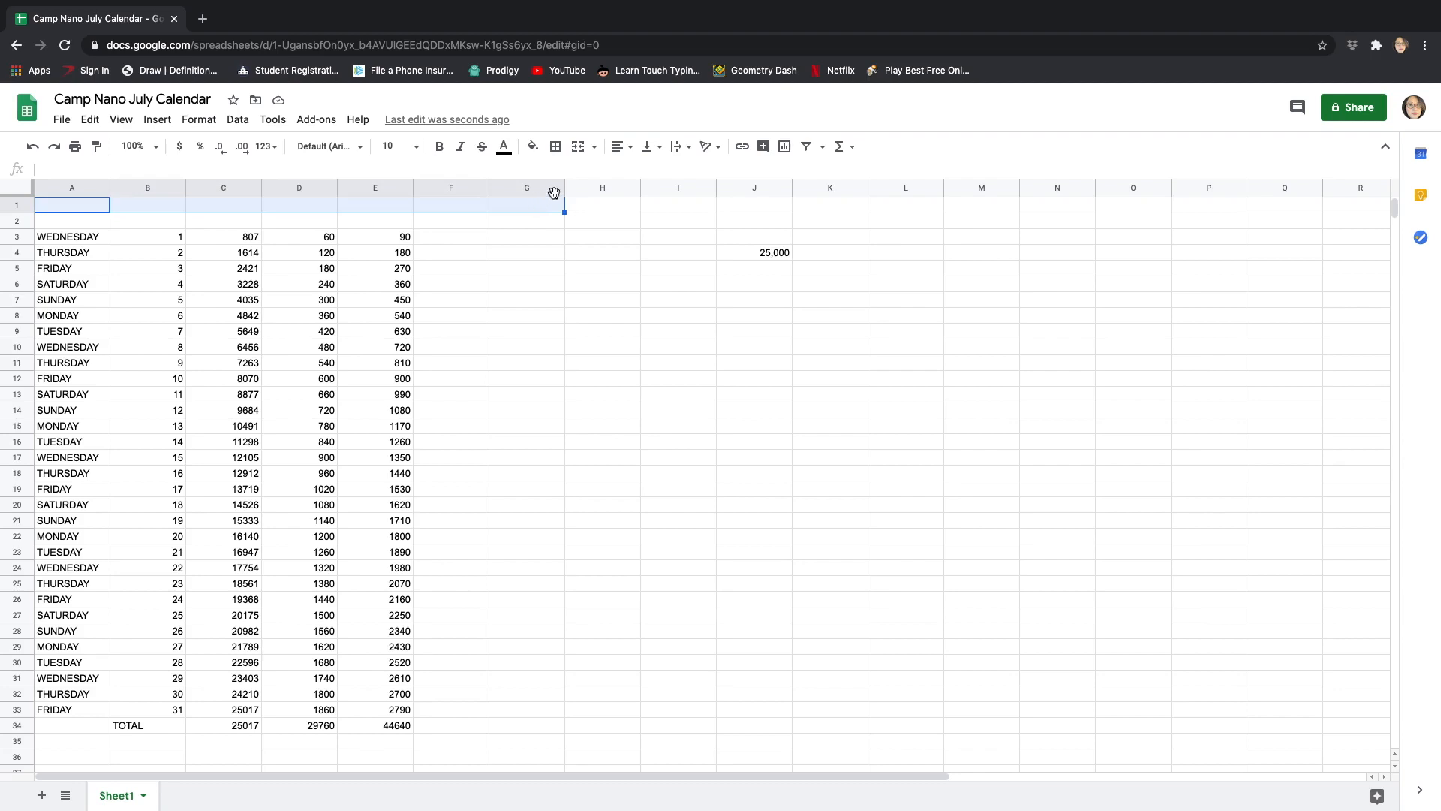
click(593, 148)
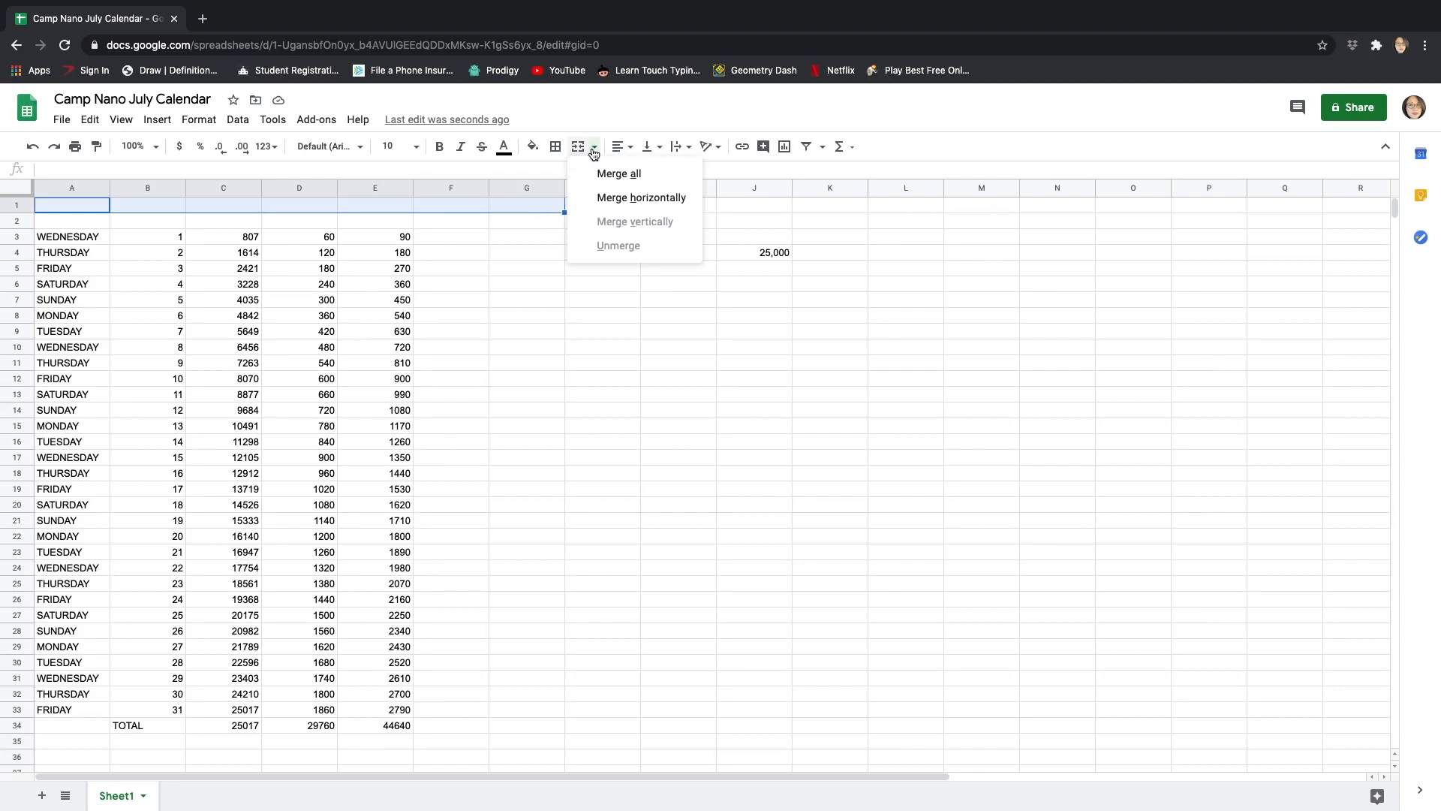
click(620, 175)
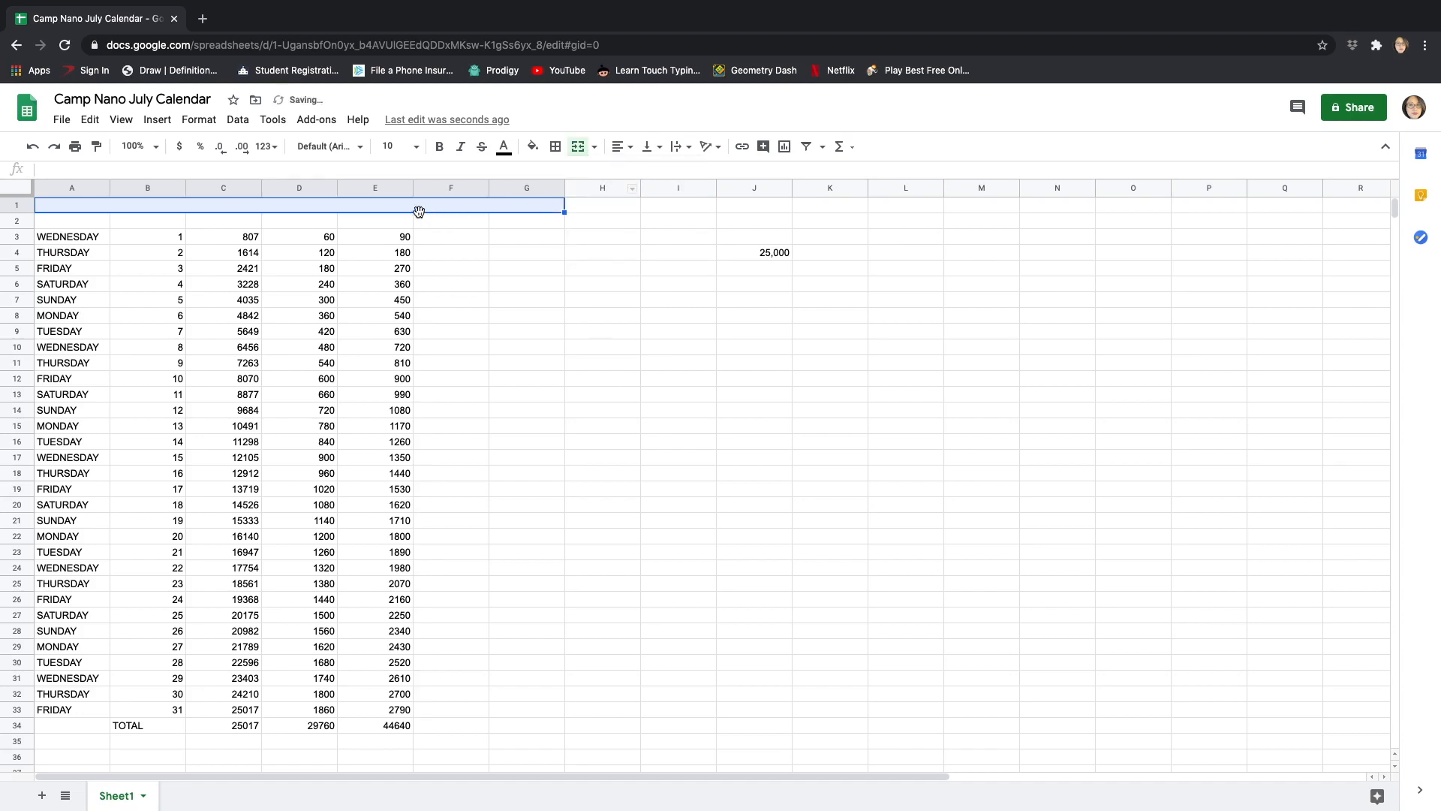
- Copy the document name into the merged title cell, complete it as "Camp Nano July Calendar 2020", and select the title text
double_click(331, 204)
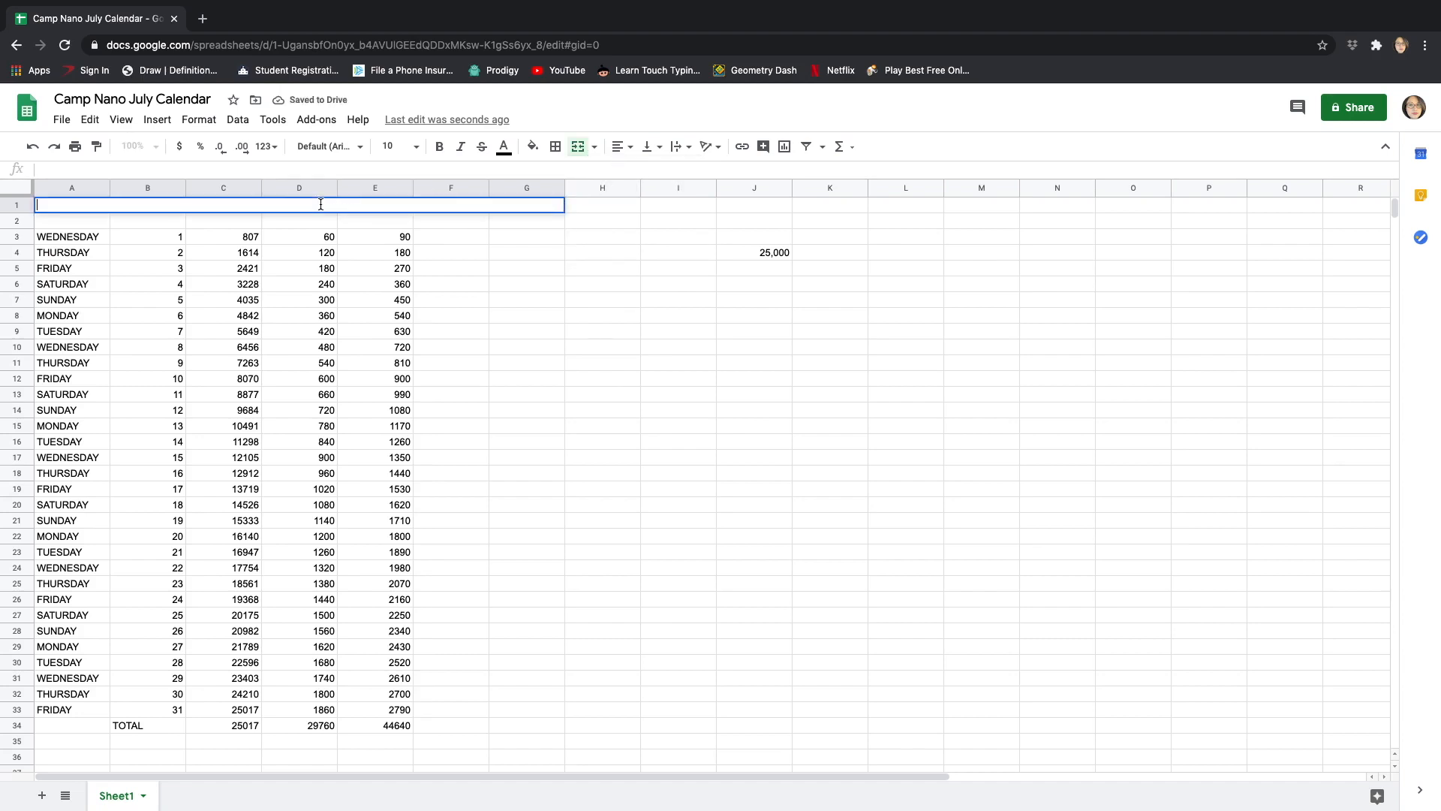
click(49, 100)
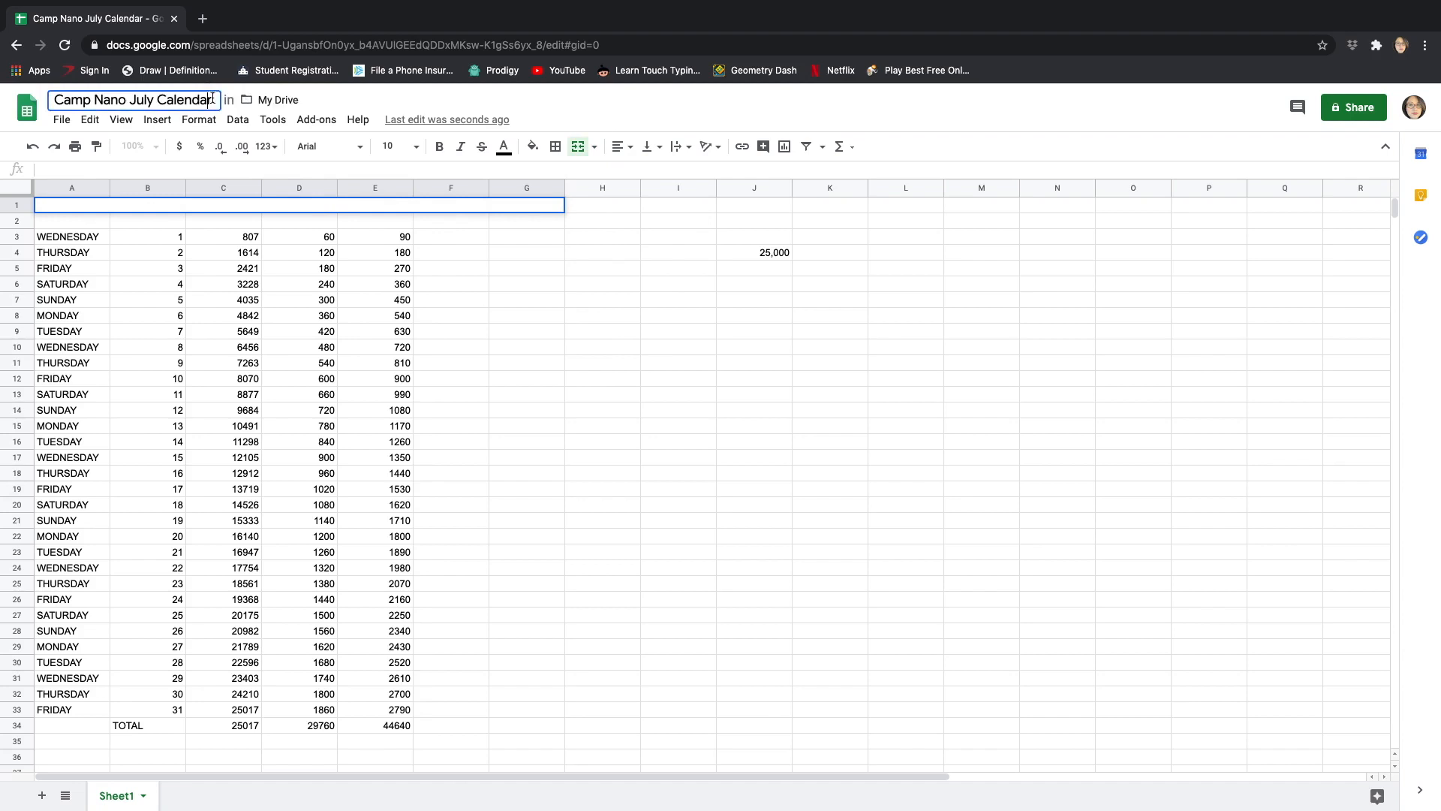
drag(49, 100, 188, 100)
key(super+c)
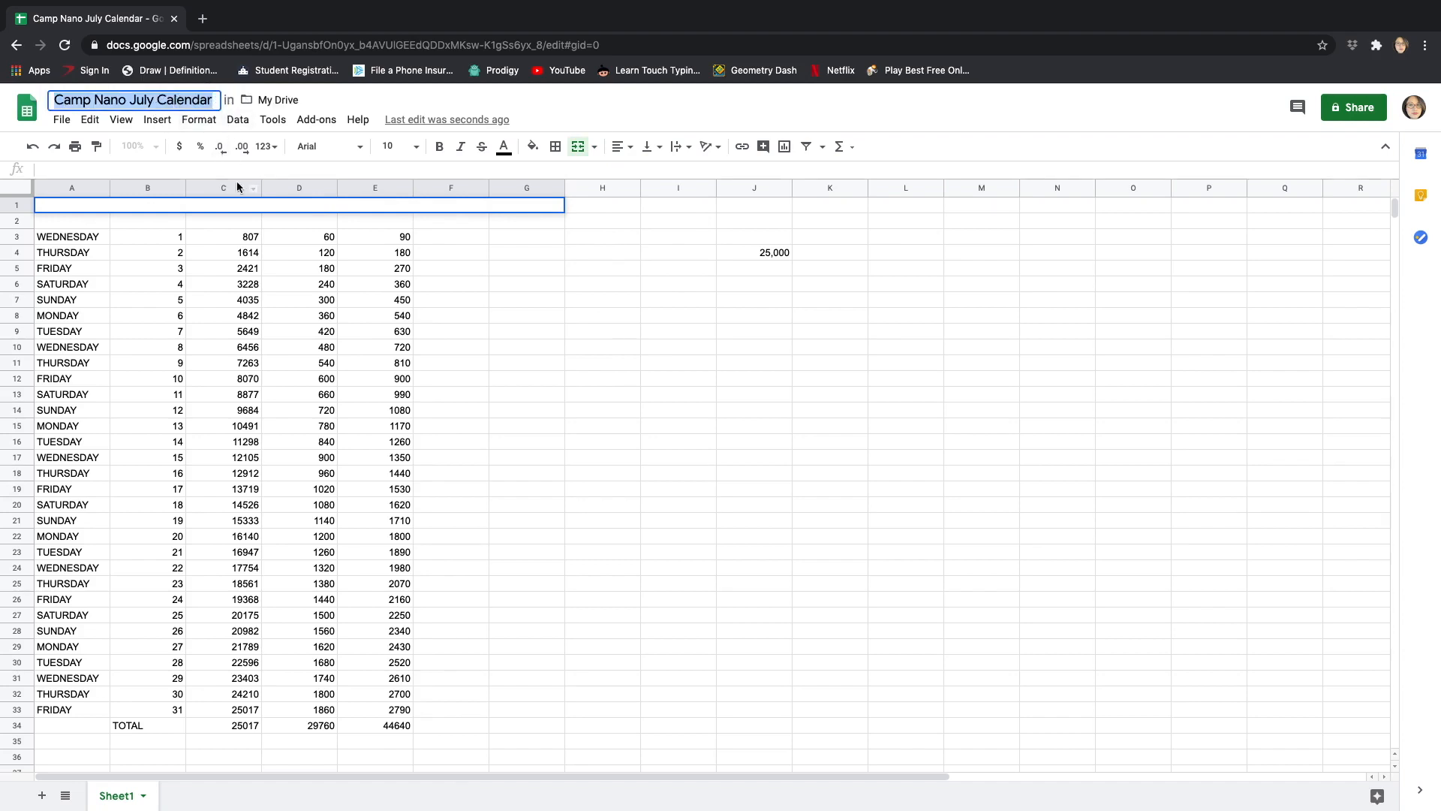
double_click(247, 205)
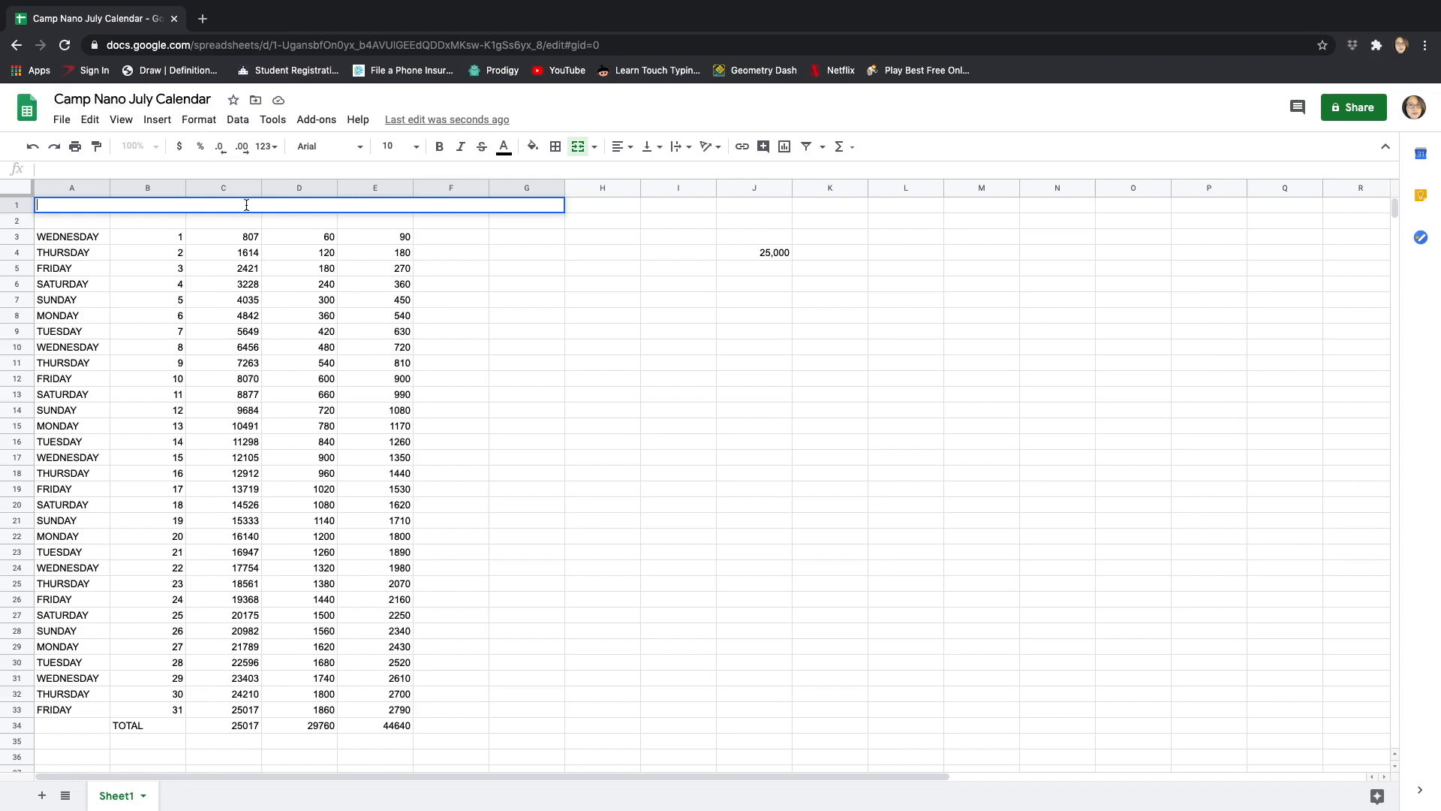
key(super+v)
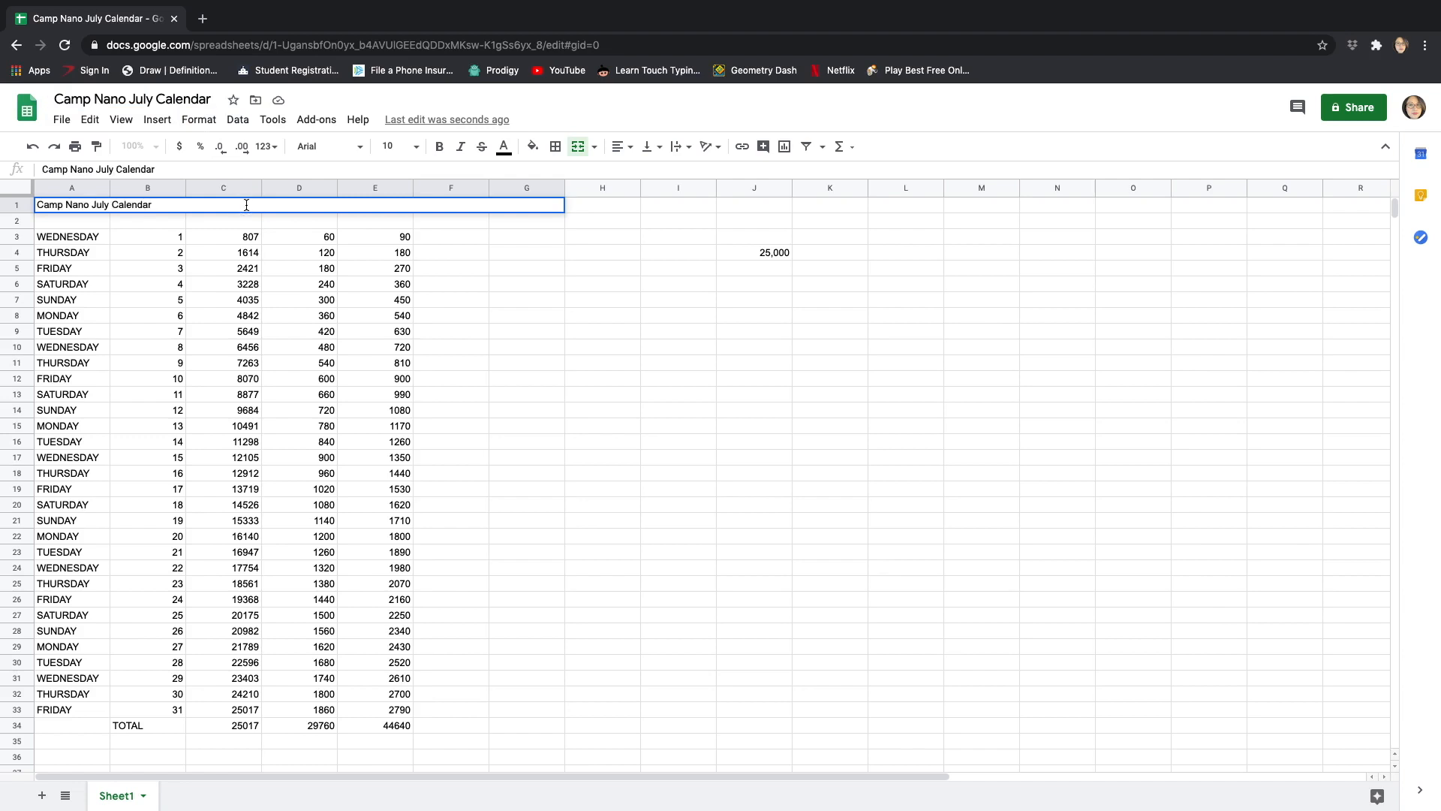
text(2020)
drag(177, 204, 27, 187)
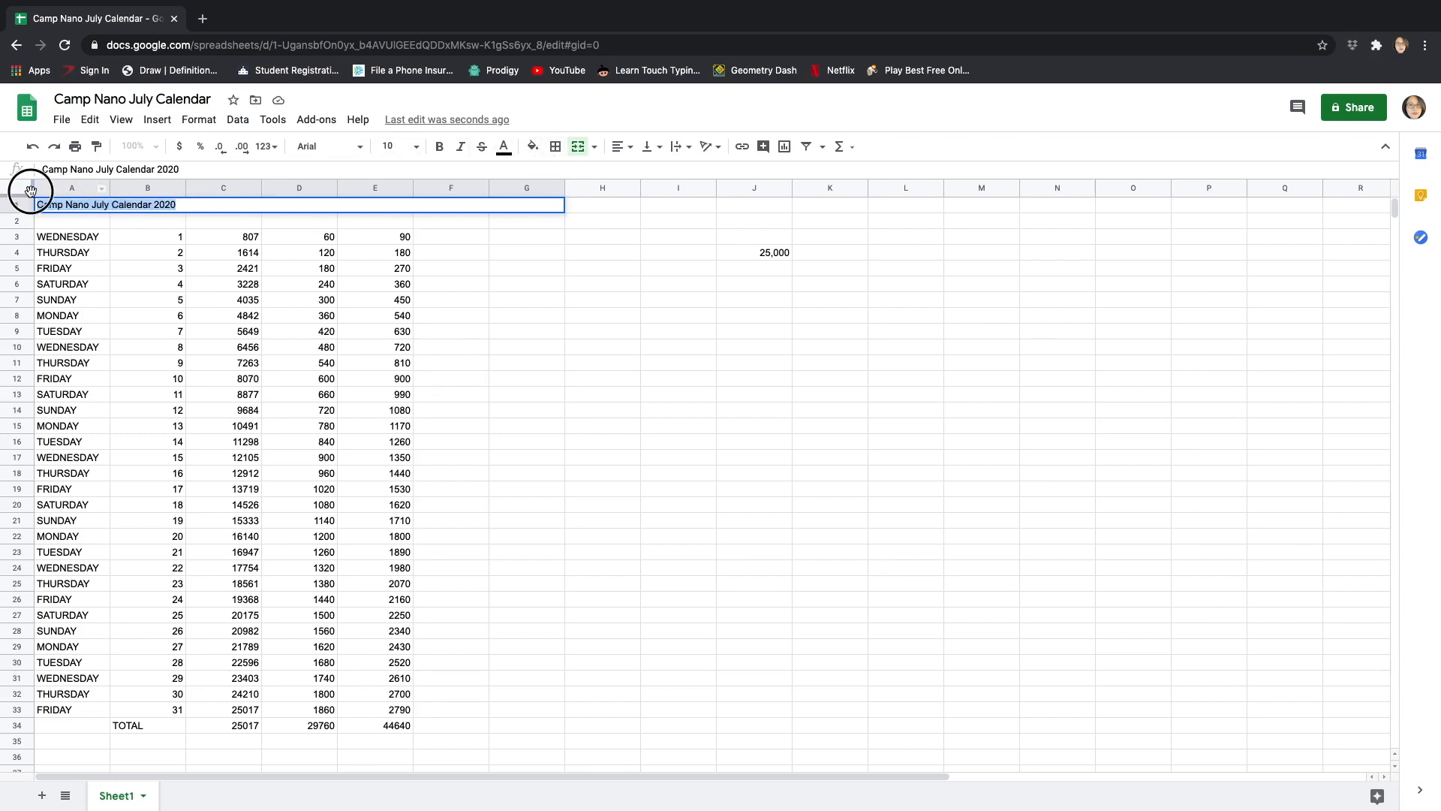
- Set the title text to font size 24 and center it in its merged cell
click(418, 154)
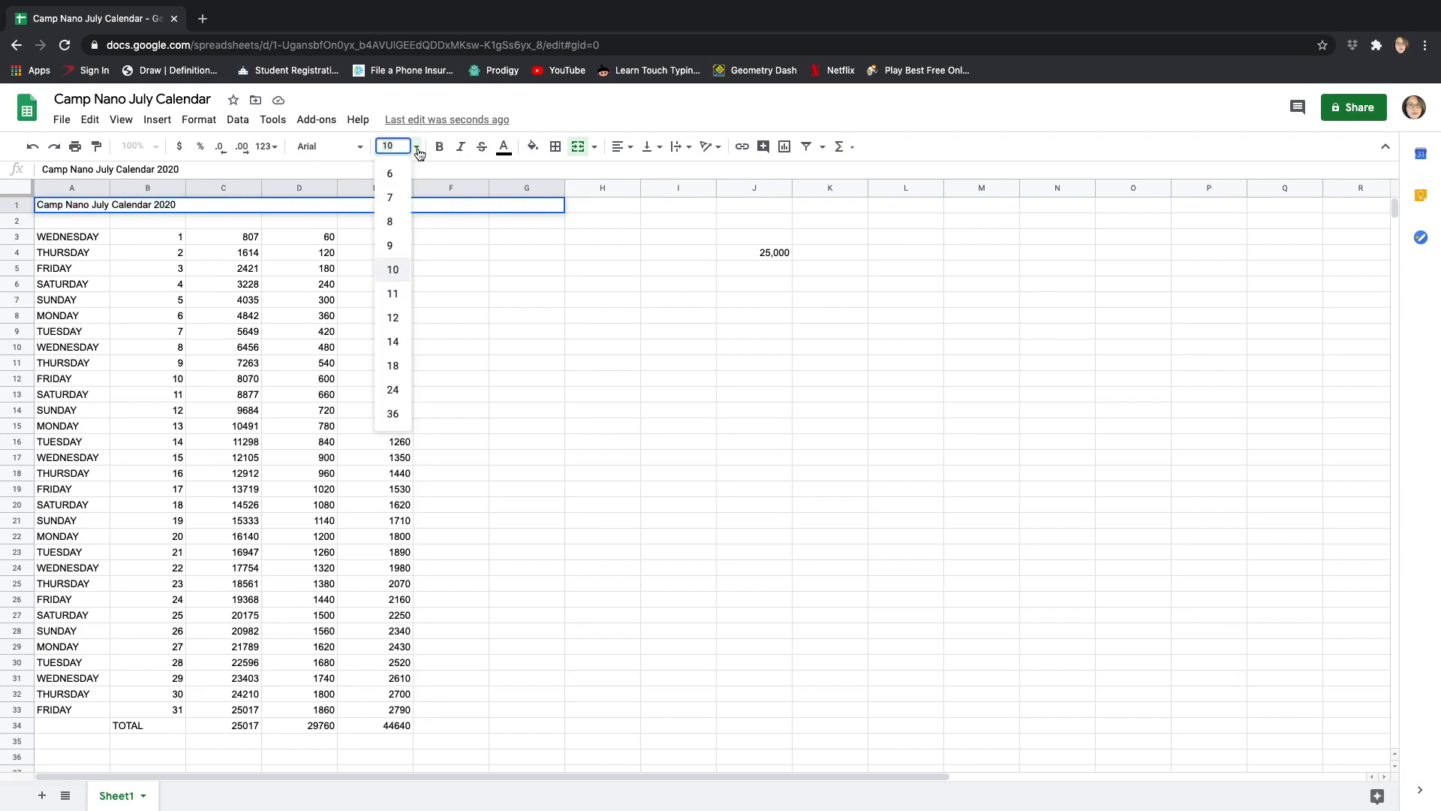
click(396, 391)
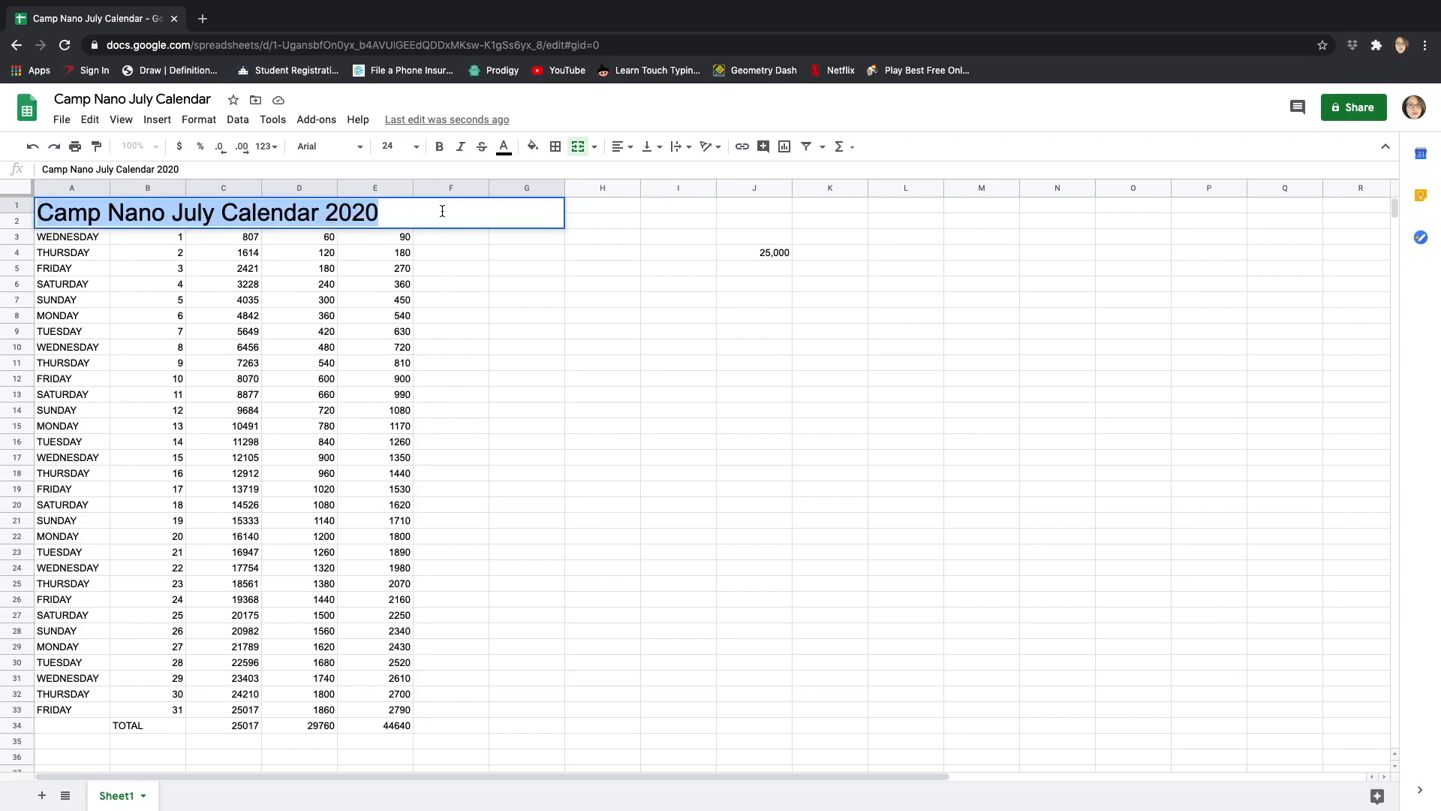
click(560, 244)
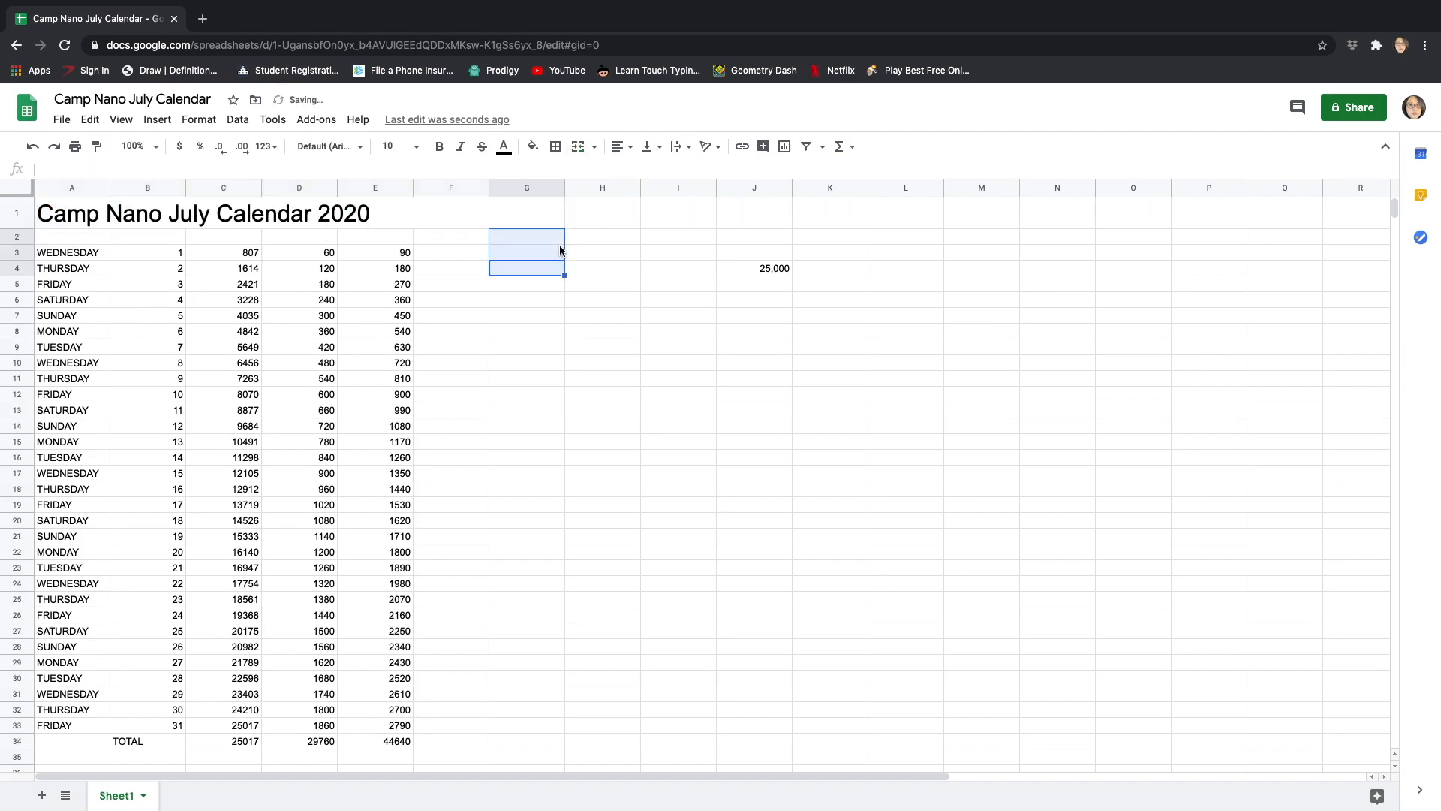
click(383, 206)
click(621, 146)
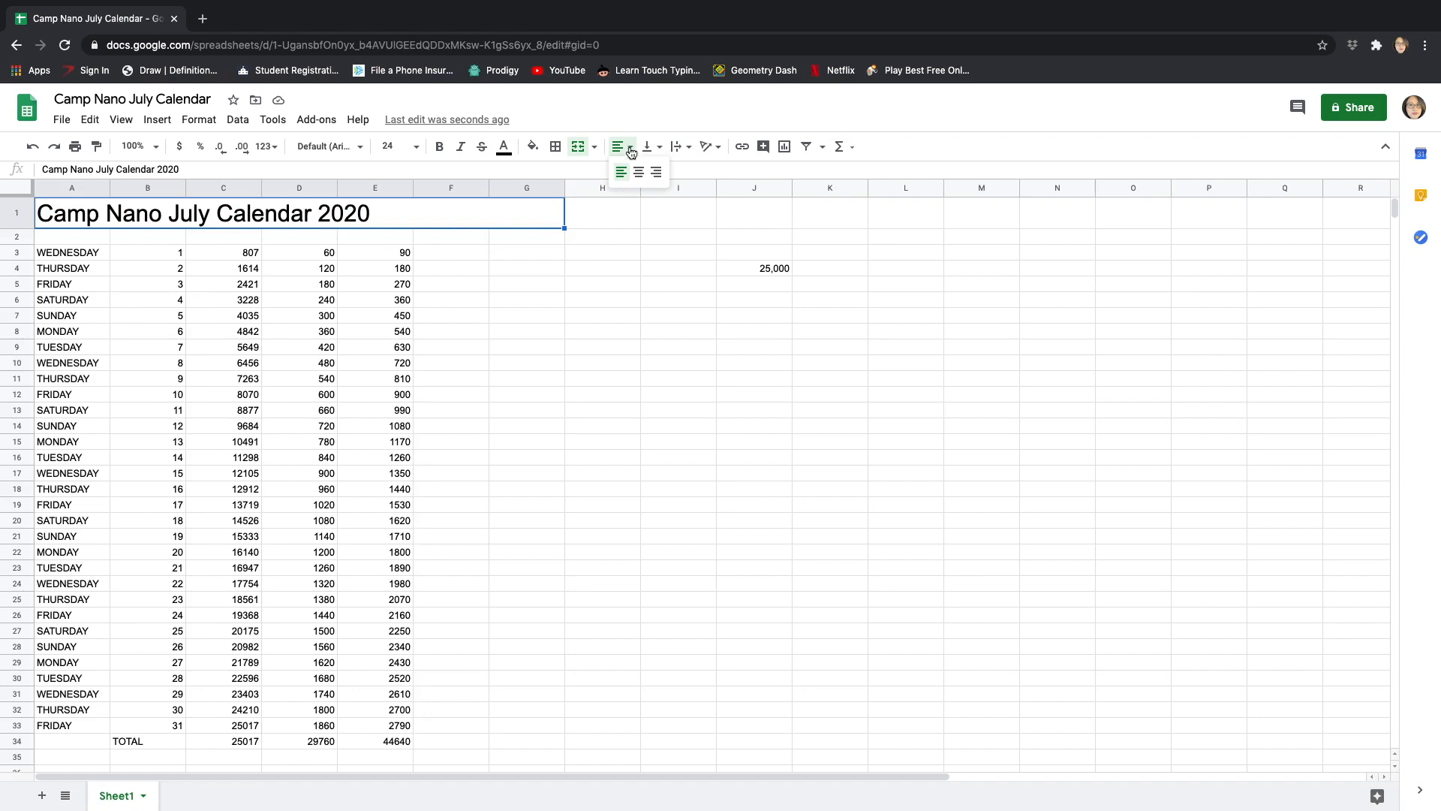
click(638, 174)
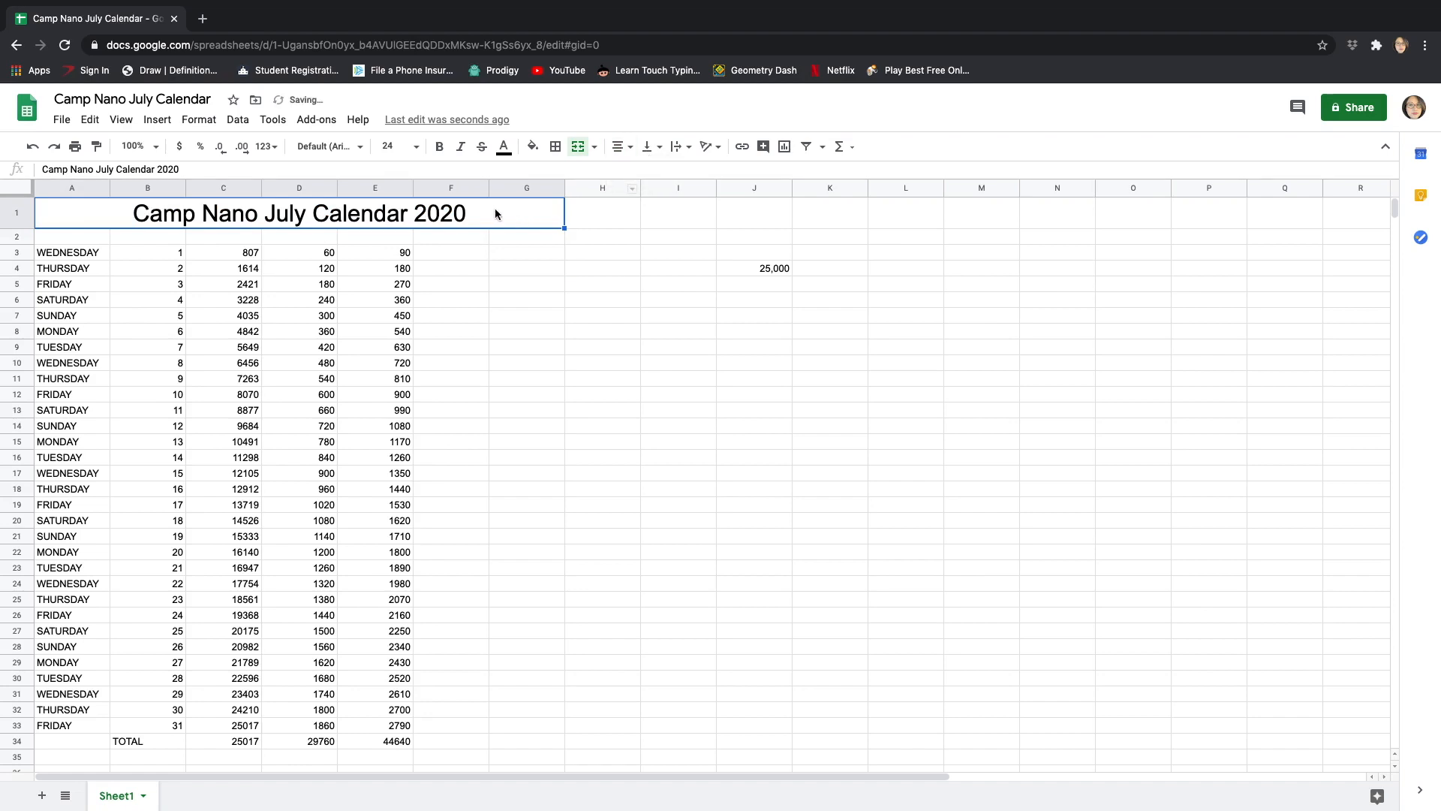
- Make the title text white and fill its merged cell with black
double_click(466, 215)
drag(465, 216, 124, 212)
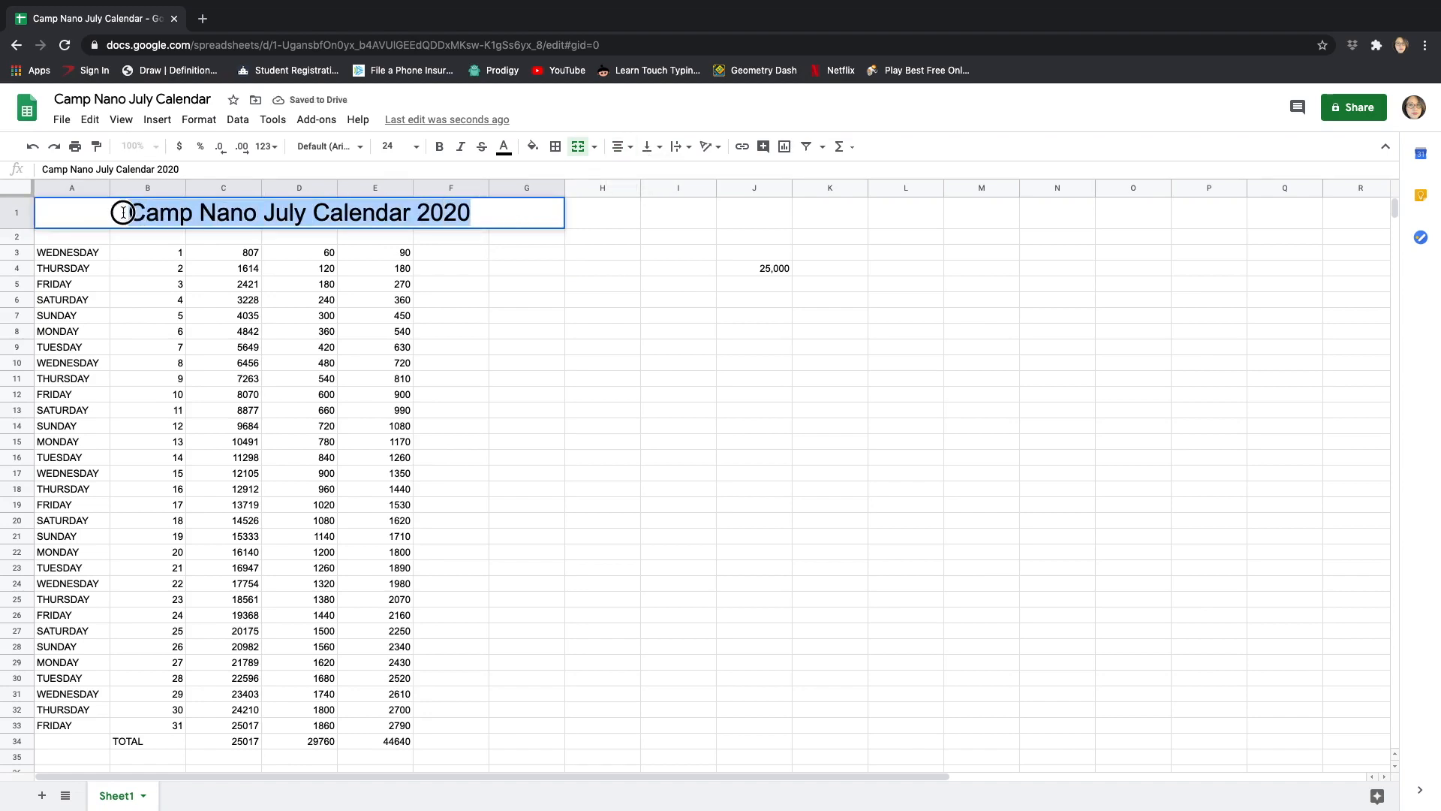
click(504, 147)
click(659, 198)
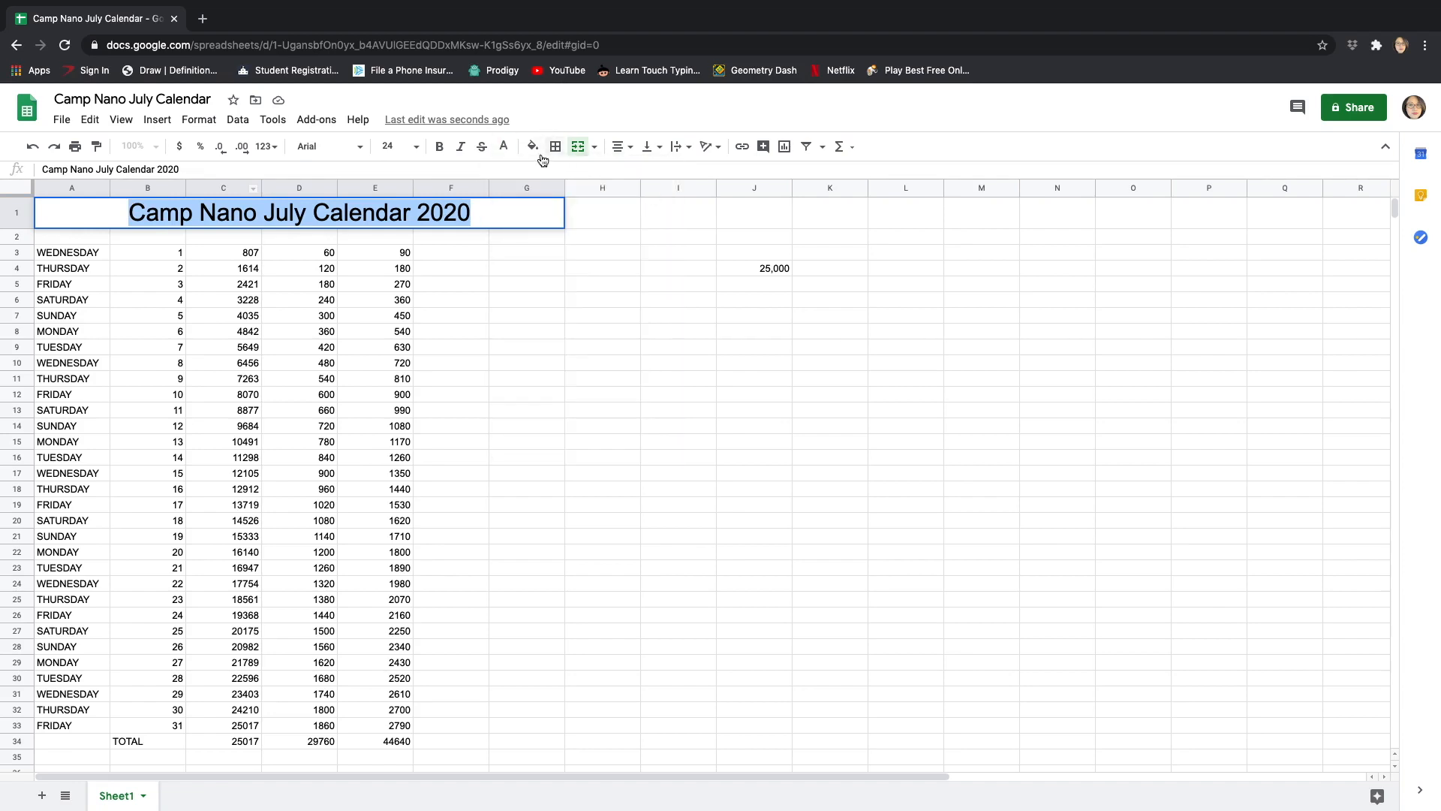
click(533, 149)
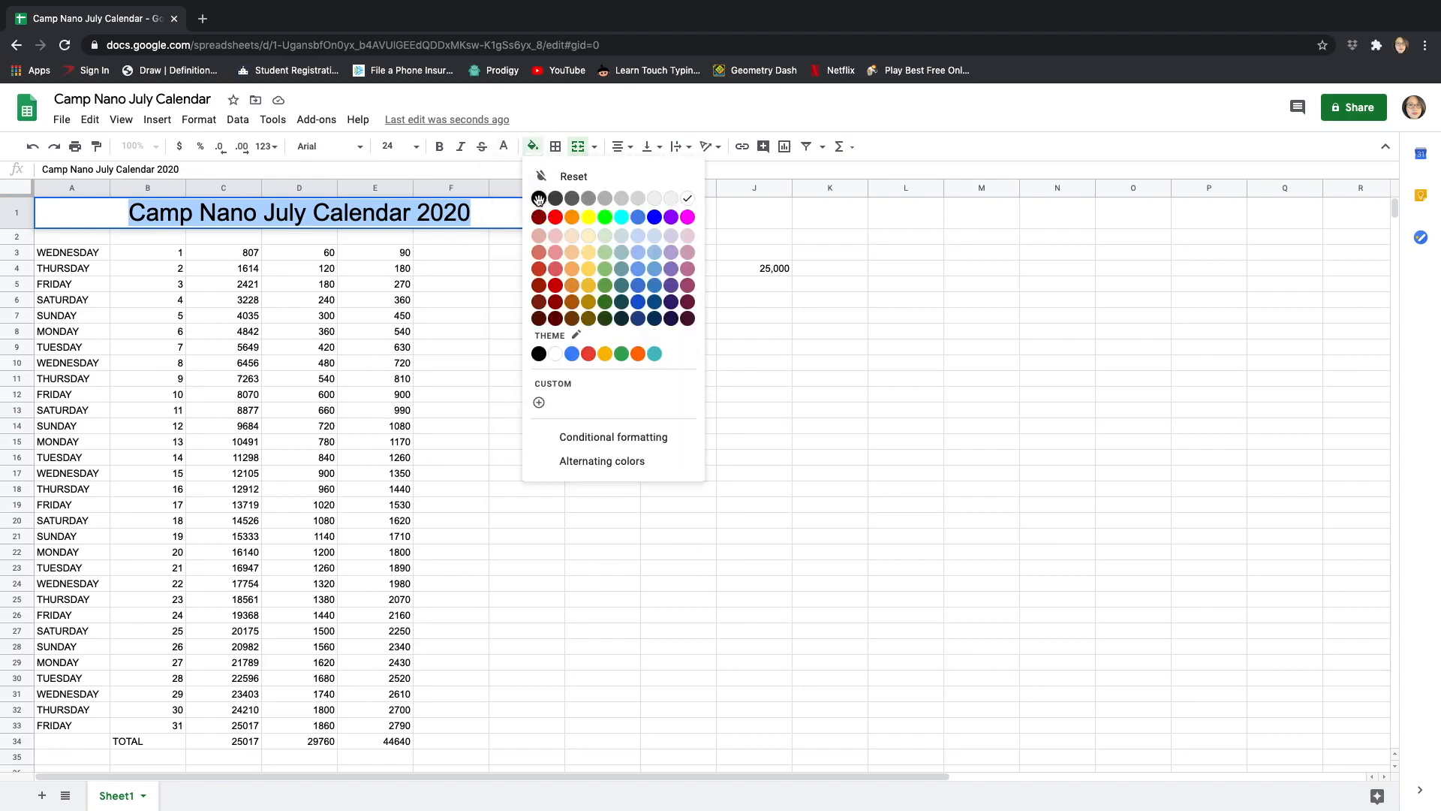
click(540, 200)
click(509, 285)
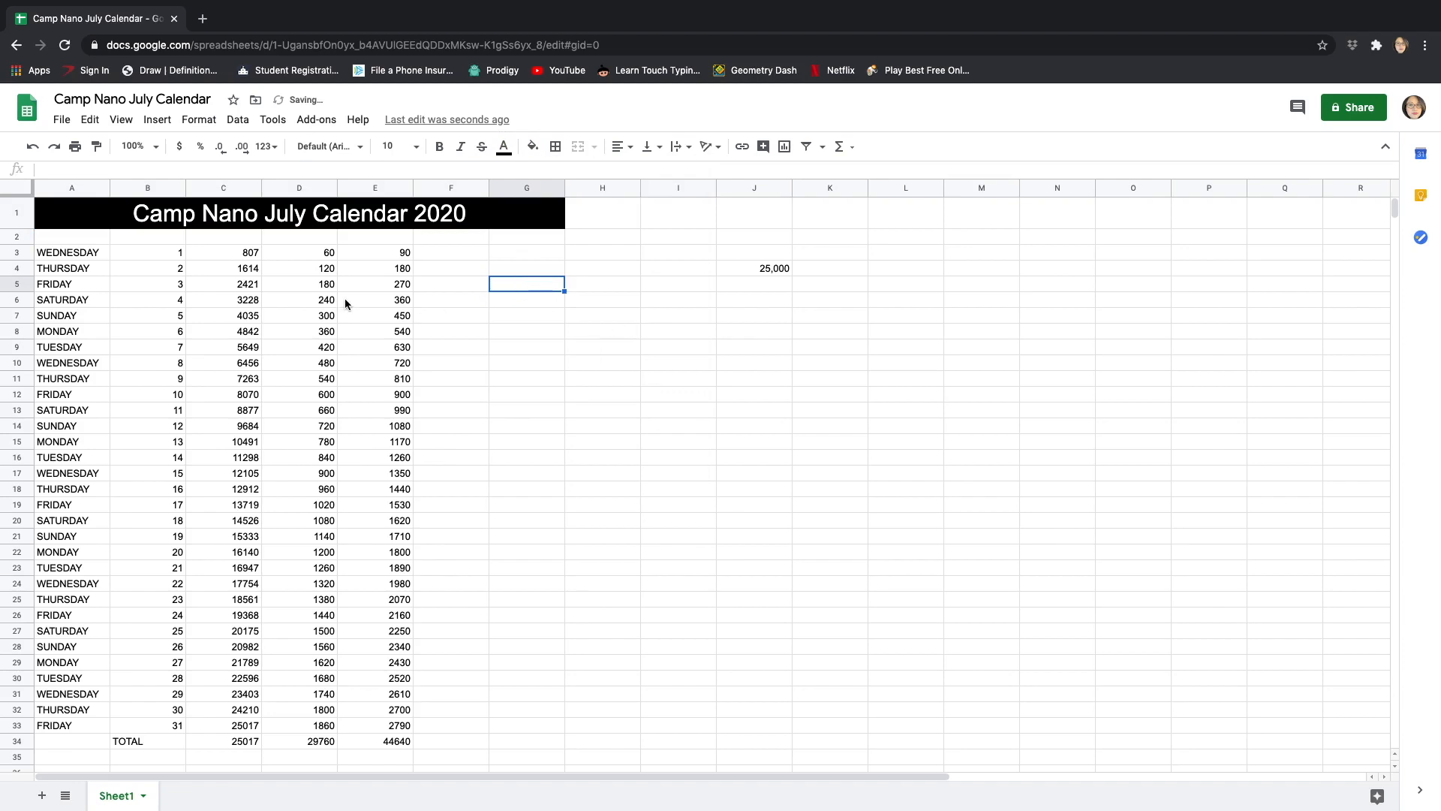
- Set the font of A1 to J34 to Comic Sans MS and clear the 25,000 from J4
click(132, 208)
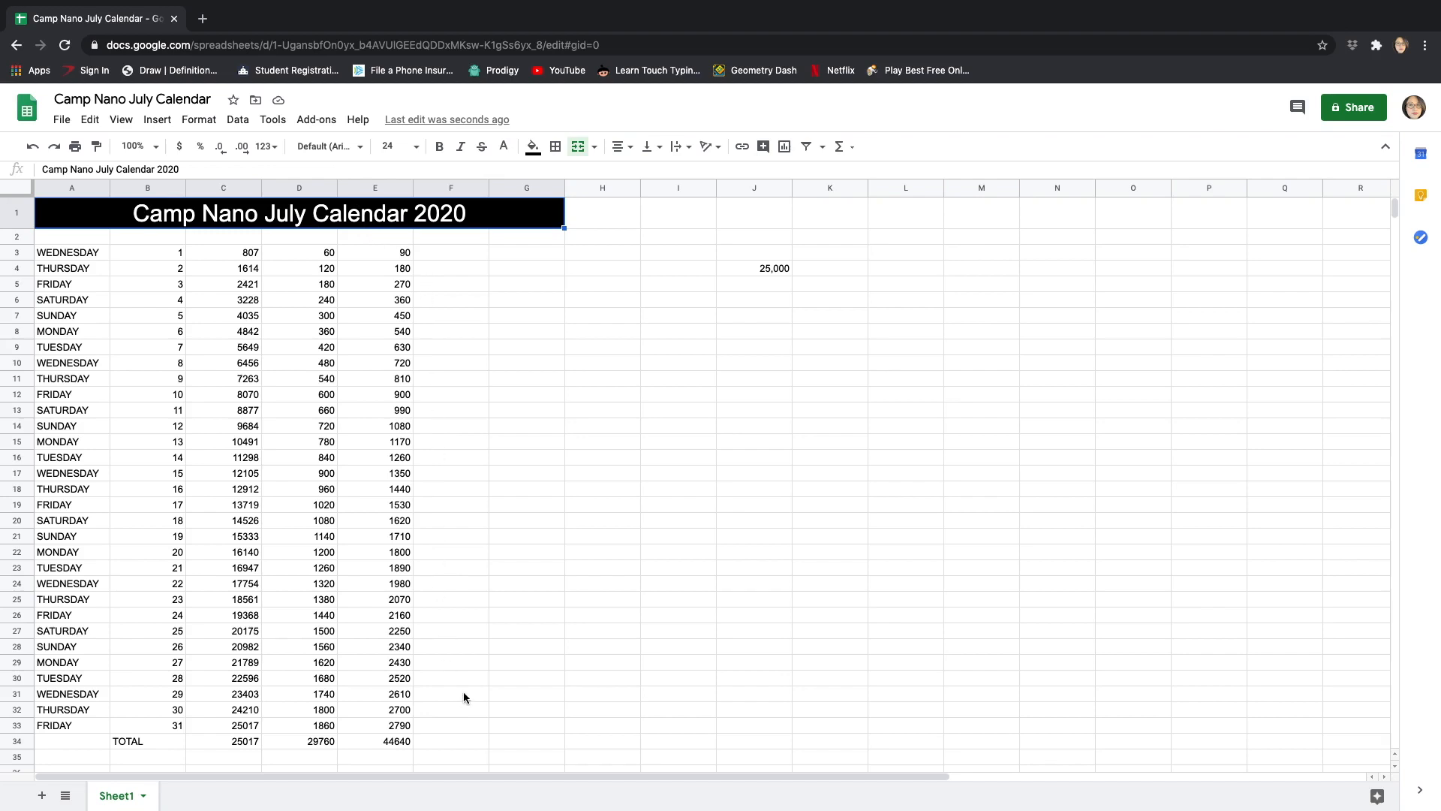
scroll(463, 694, down, 6)
scroll(462, 695, up, 3)
scroll(462, 697, up, 2)
shift+click(778, 741)
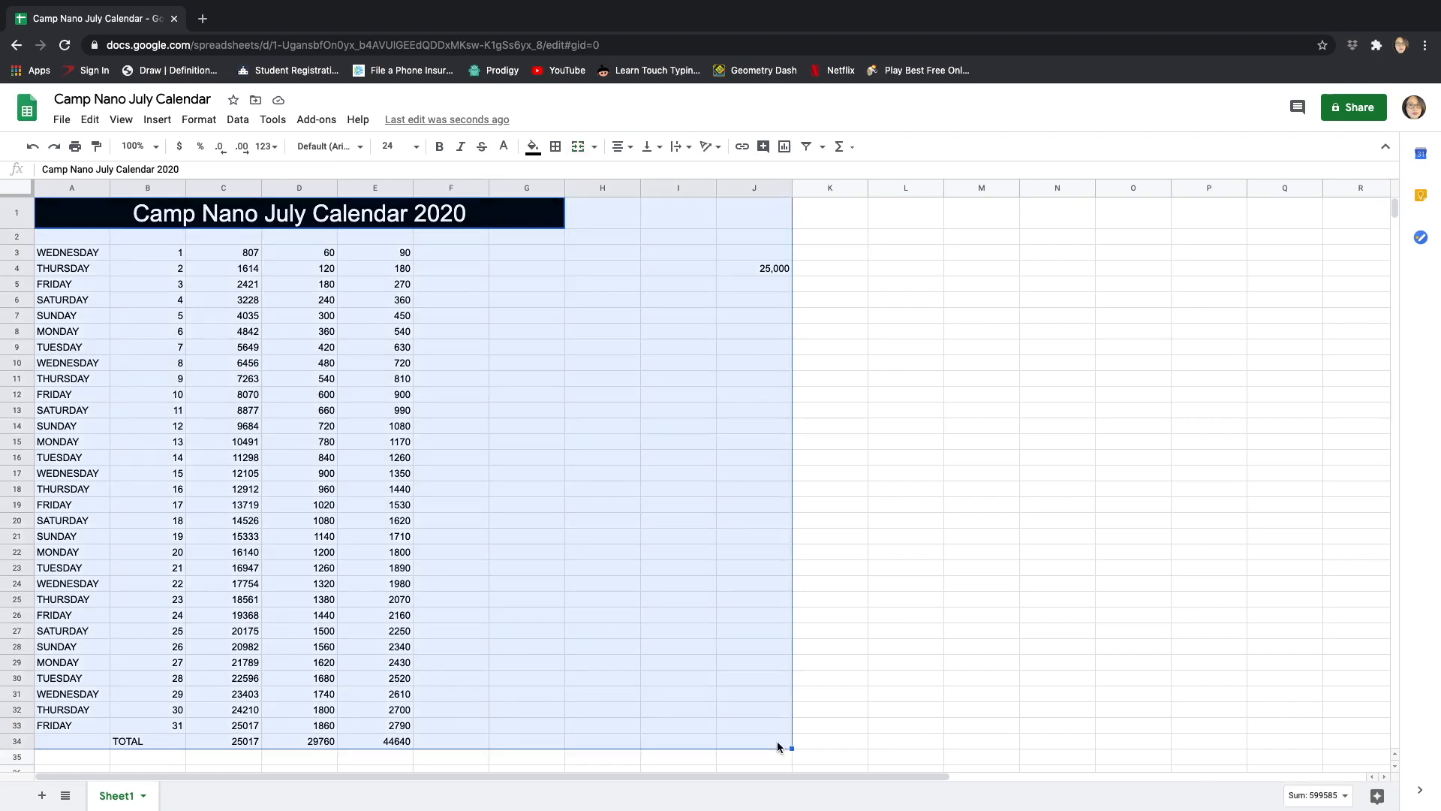
click(335, 147)
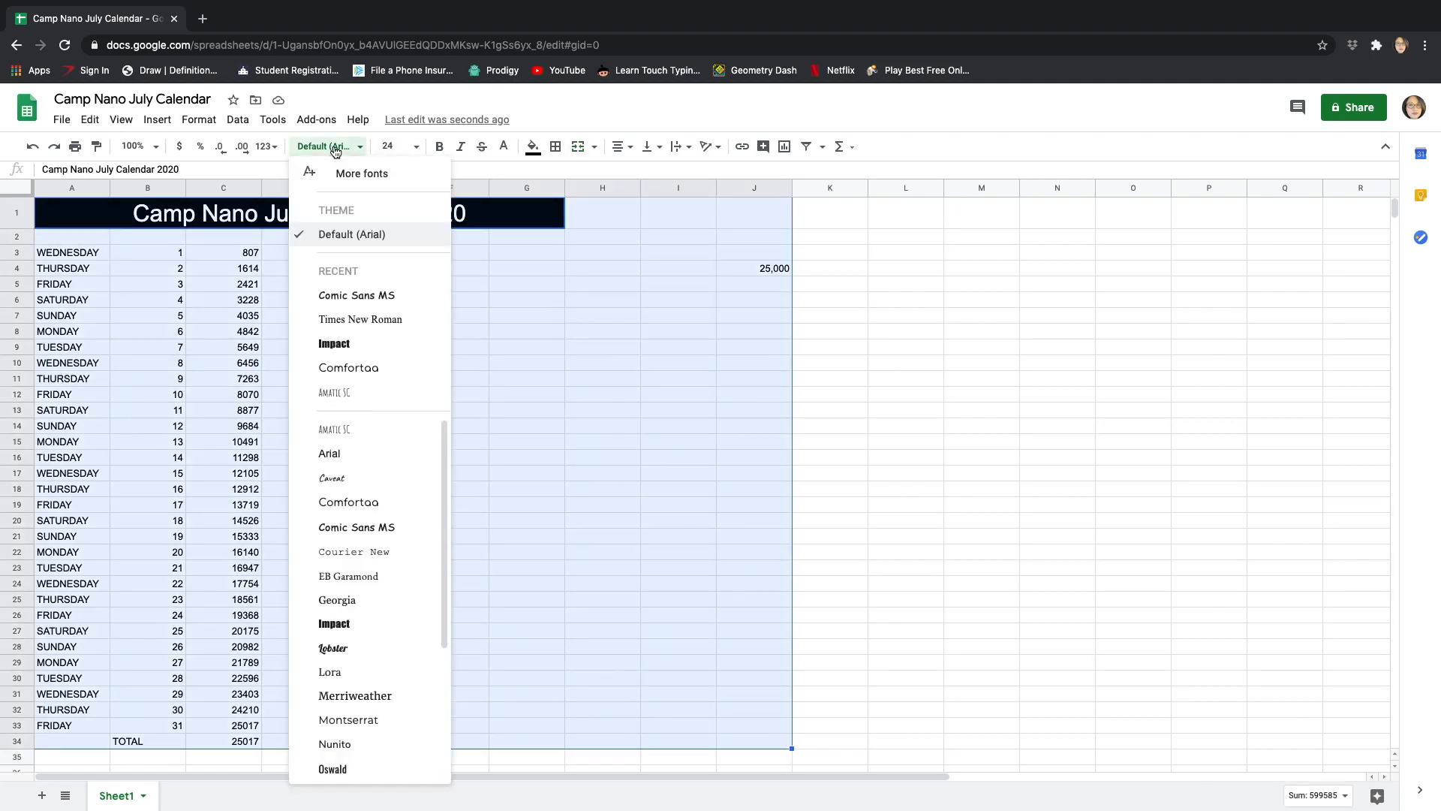
click(359, 295)
click(890, 353)
click(781, 270)
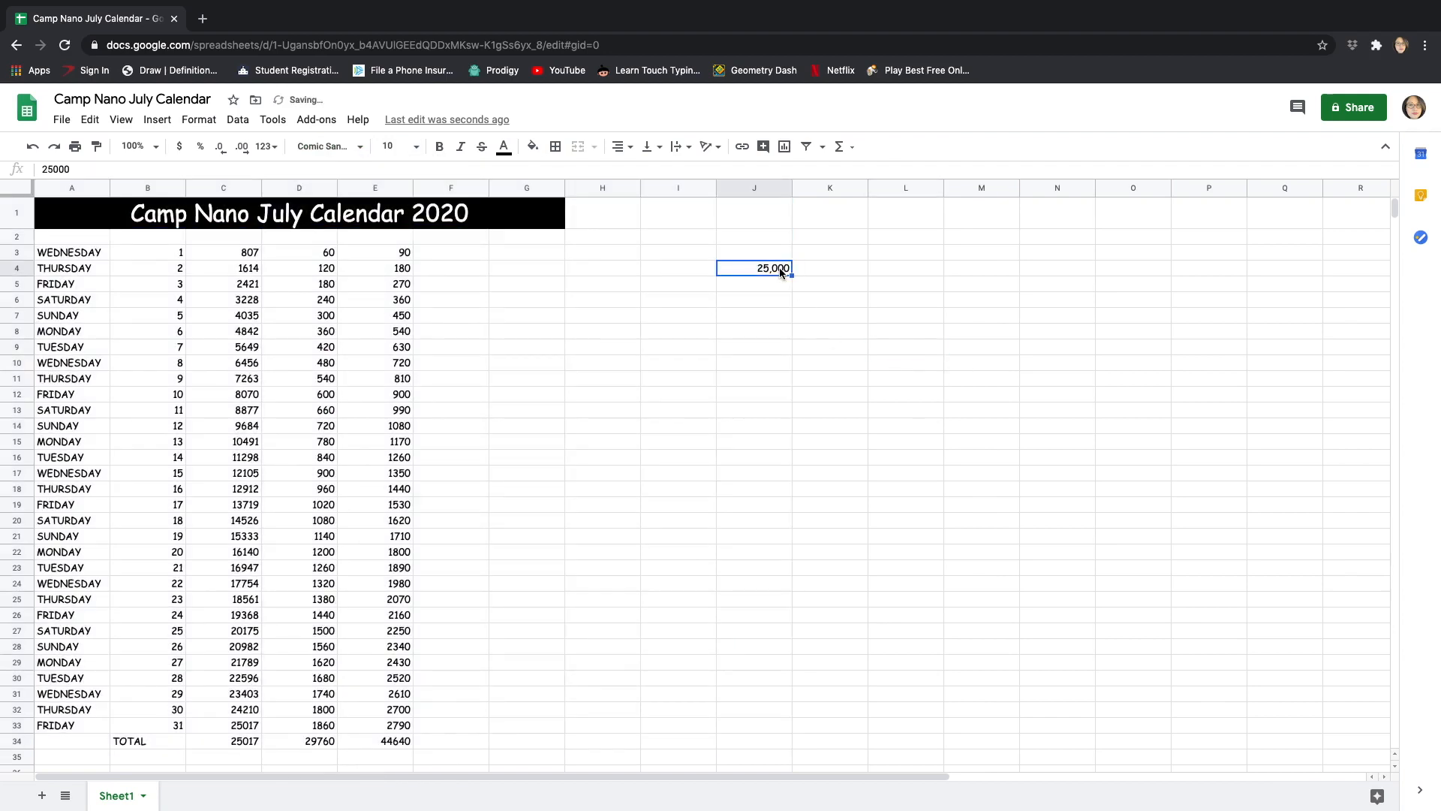
- Center the contents of cells A3 to E34 horizontally
click(83, 254)
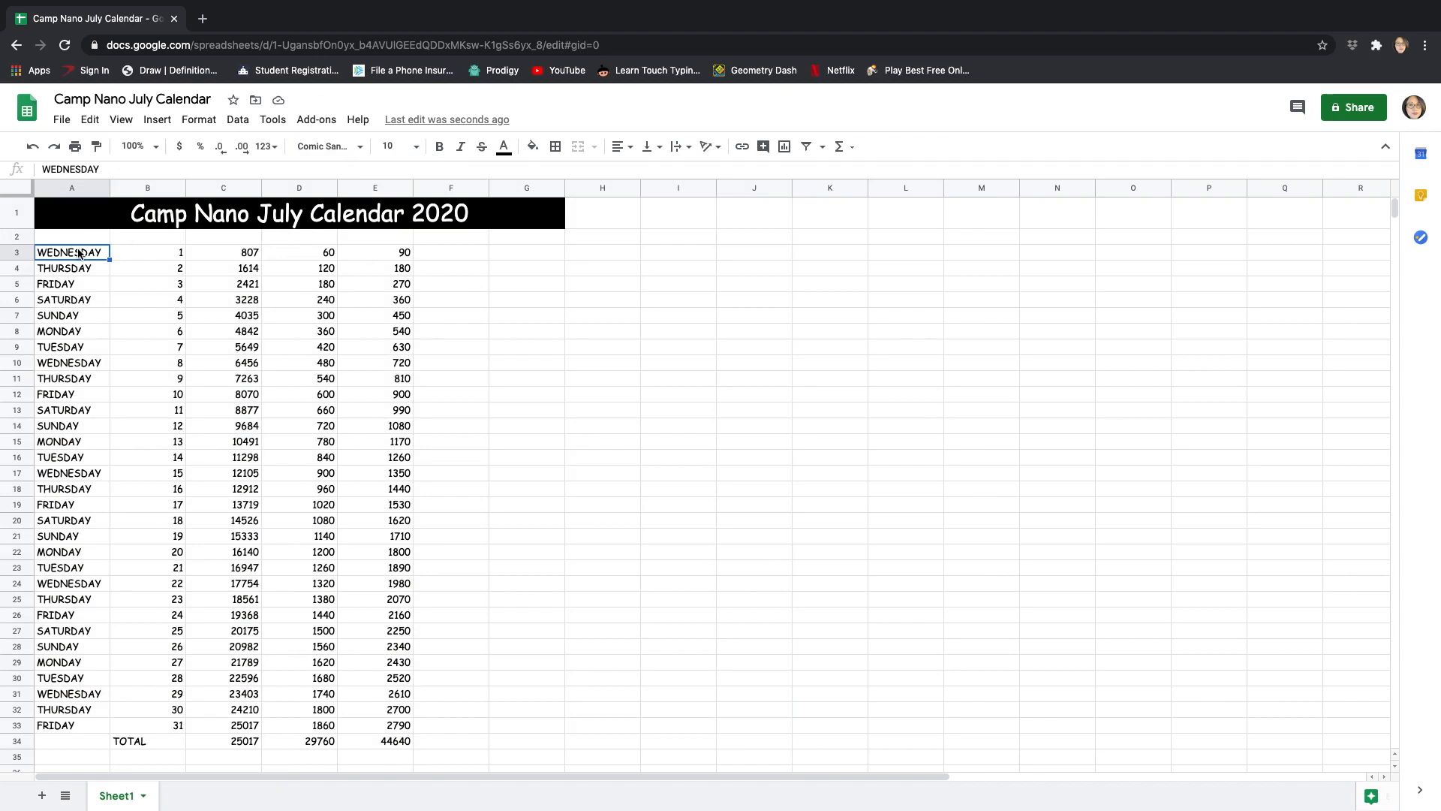
shift+click(405, 741)
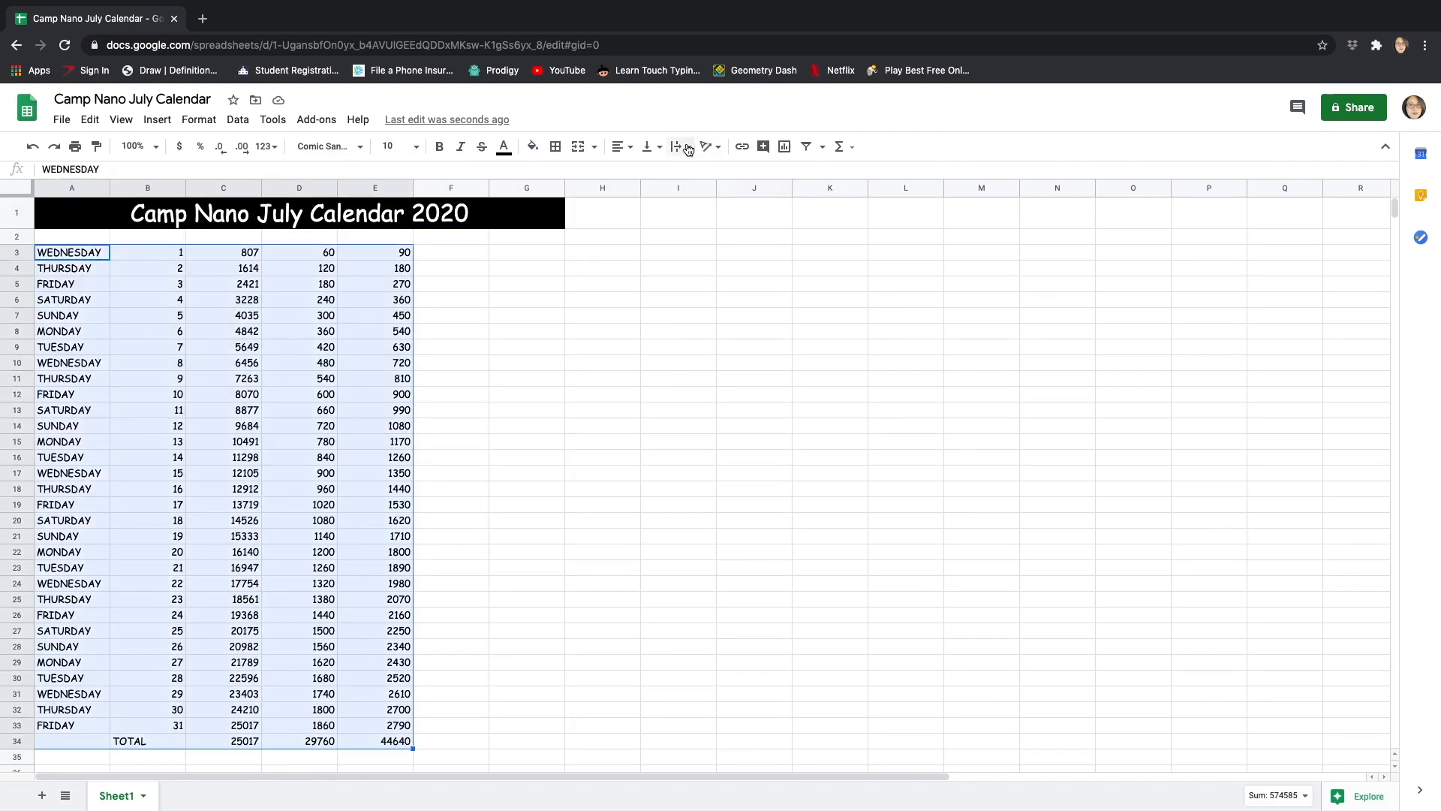
click(622, 147)
click(639, 170)
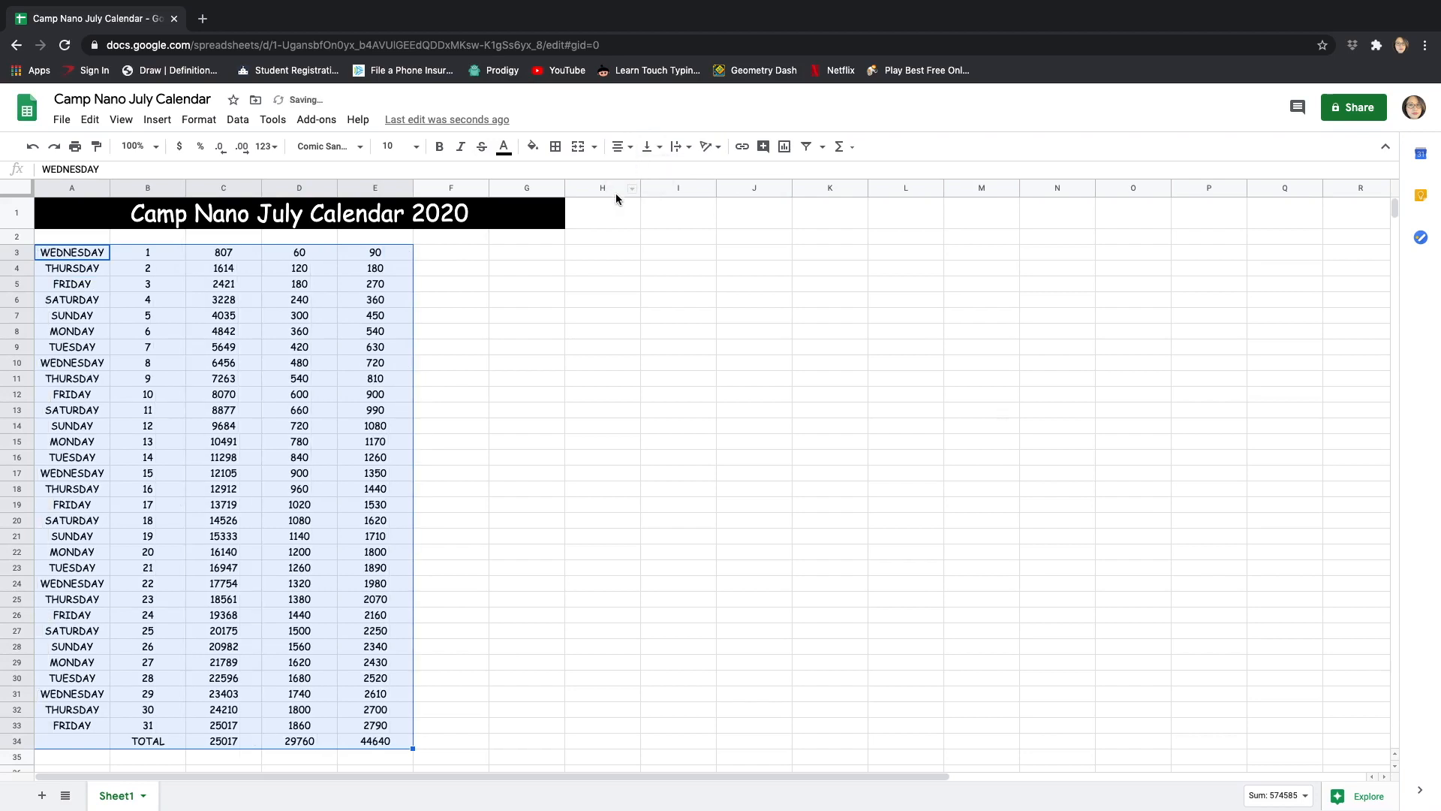
click(487, 331)
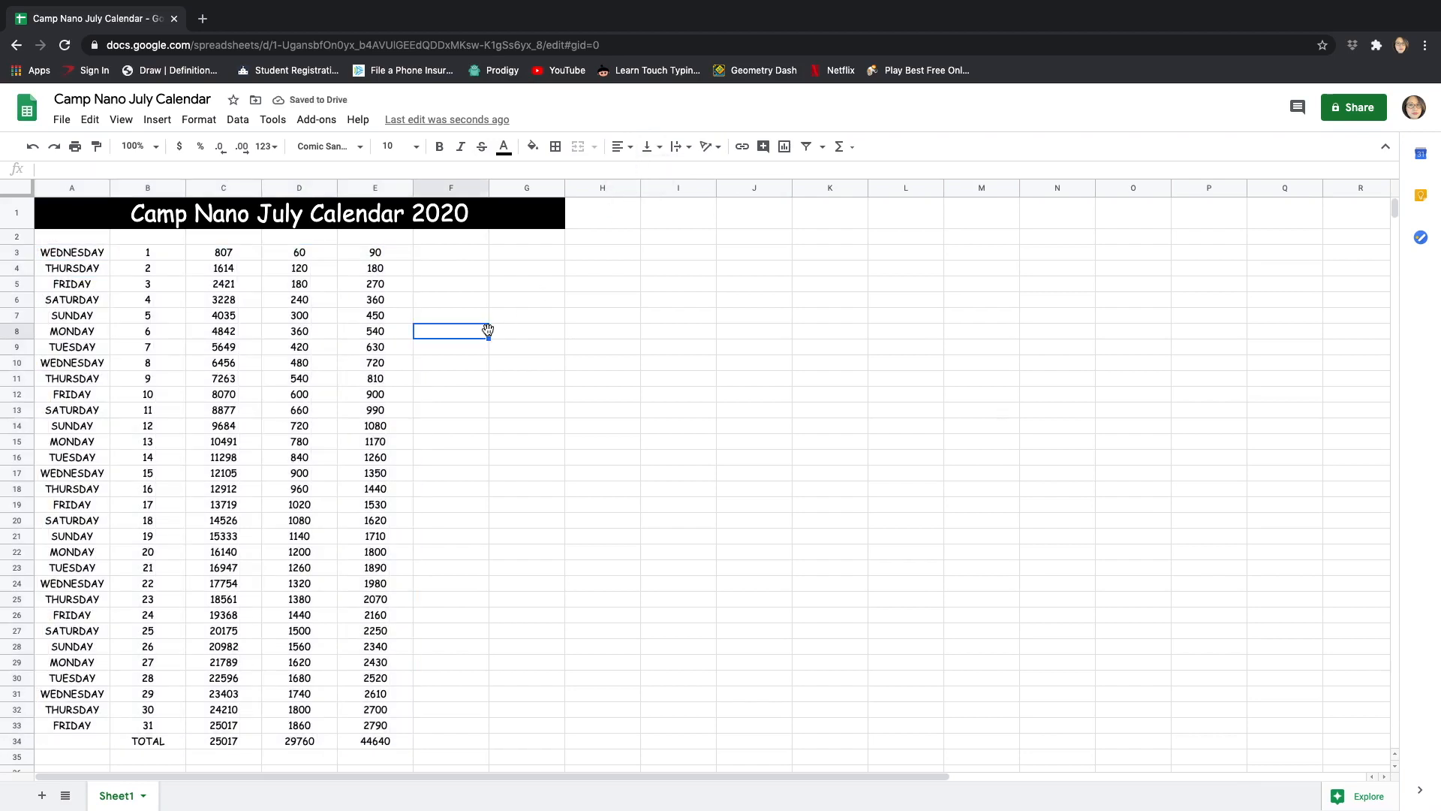
- Fill cells A2 to G2 of the empty row below the title with light gray
click(56, 241)
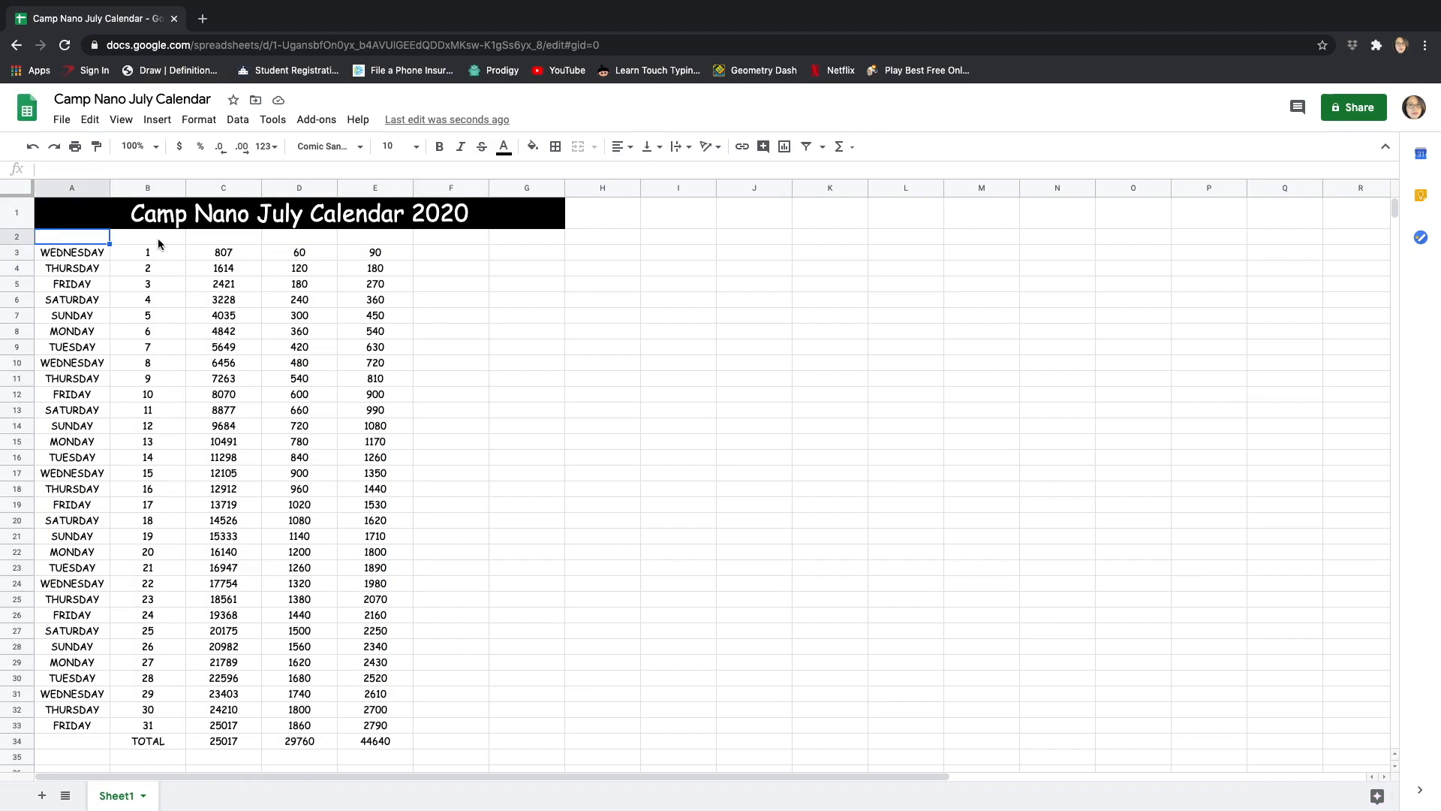
shift+click(531, 238)
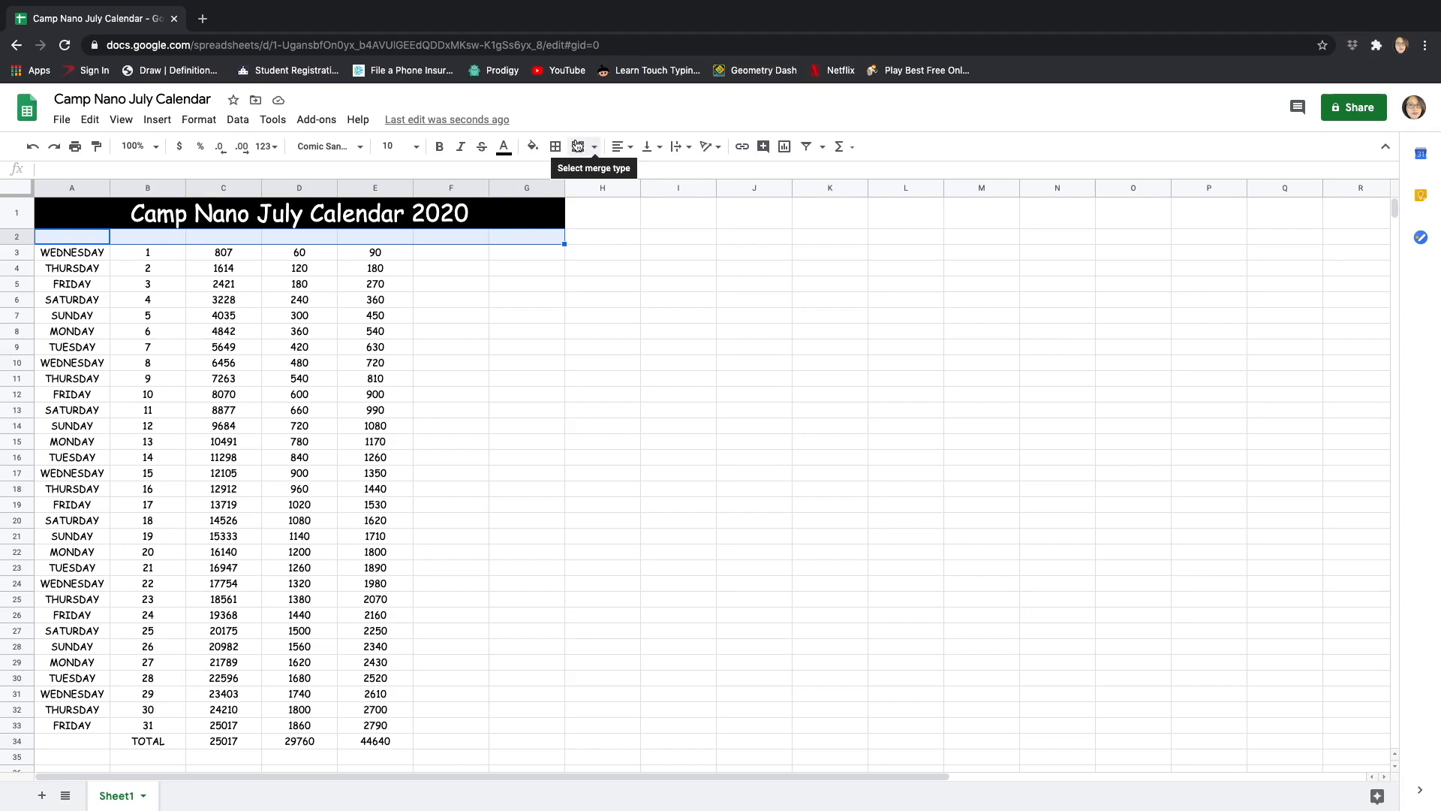
click(533, 146)
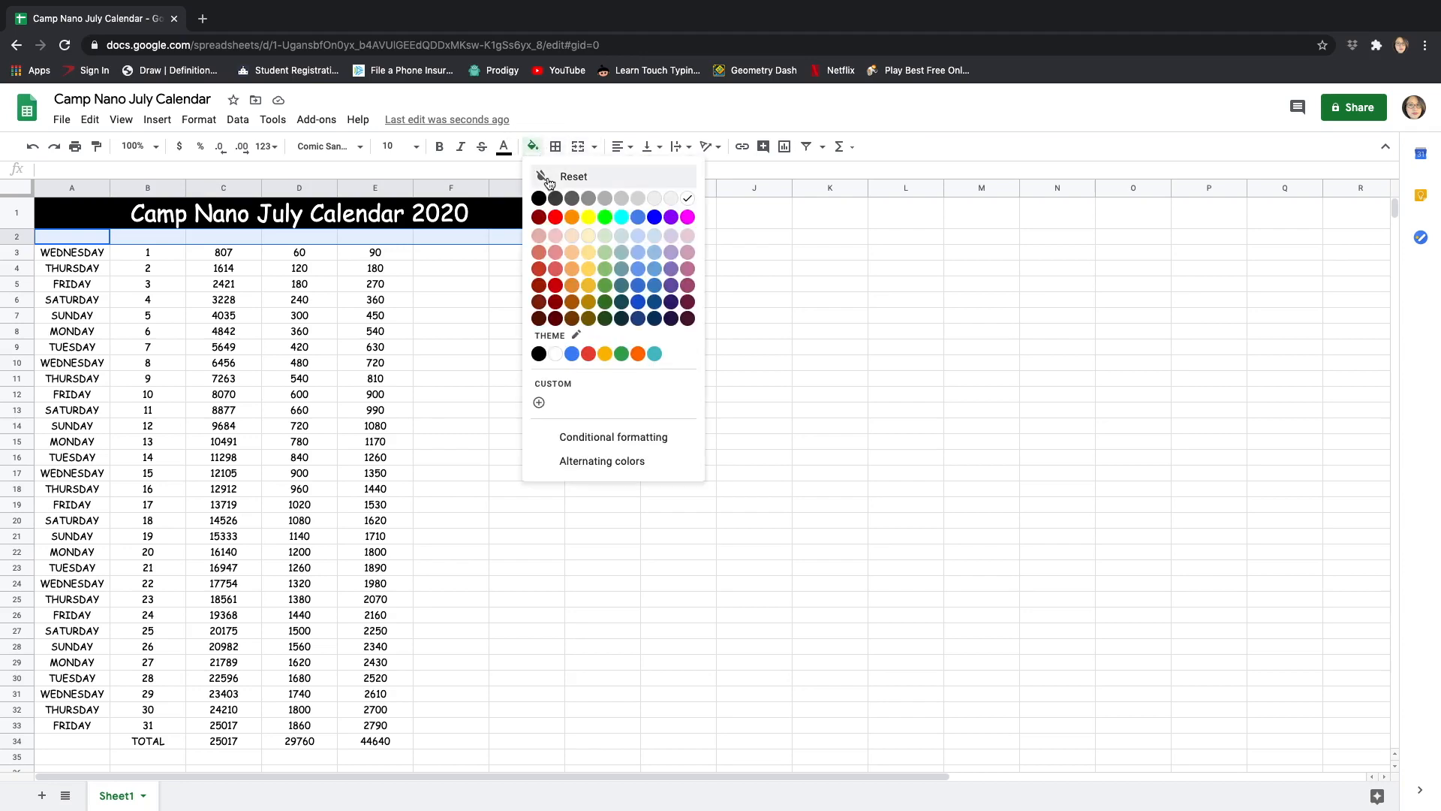
click(655, 200)
click(527, 283)
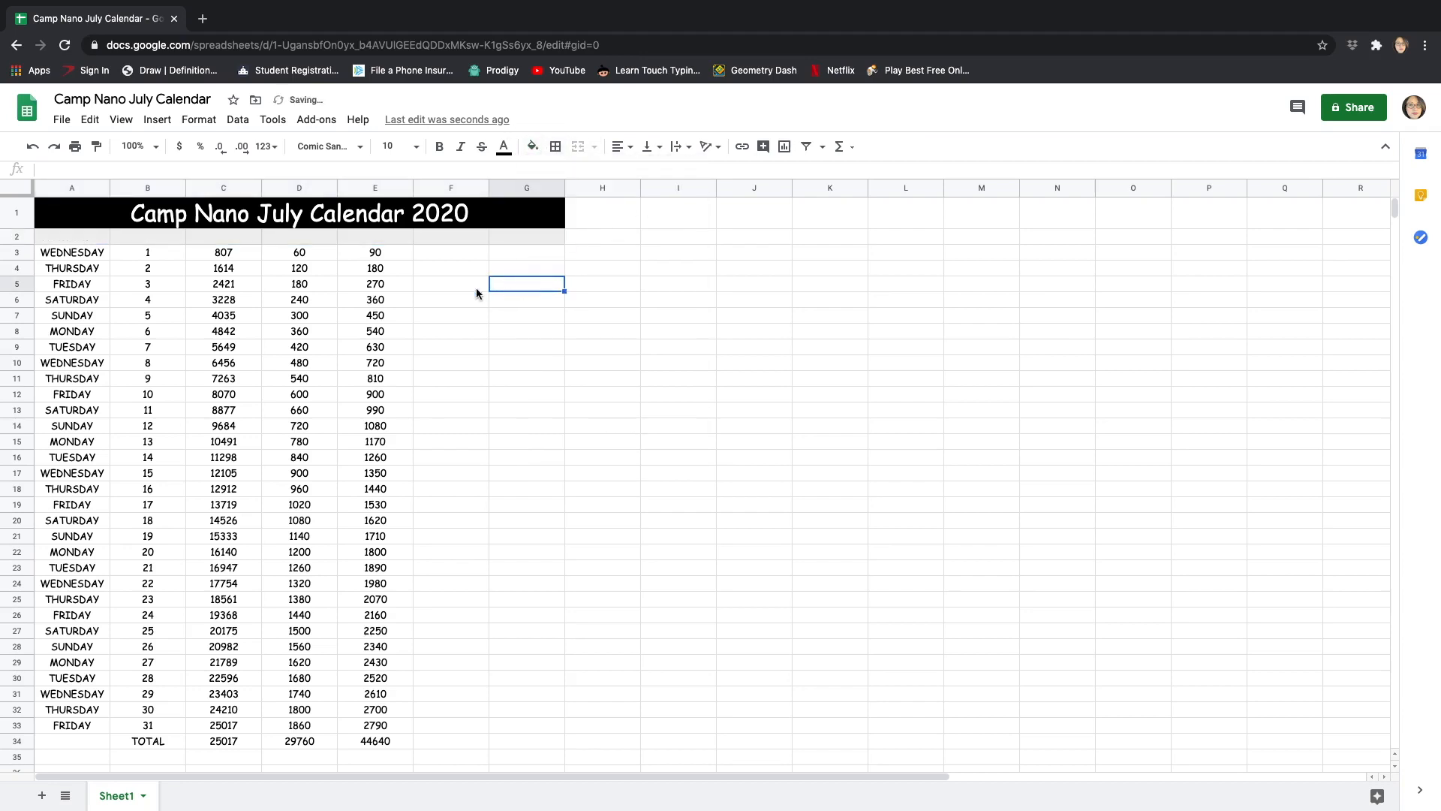
- Enter the headers DAYS in A2 and # in B2
click(87, 238)
text(DAYS)
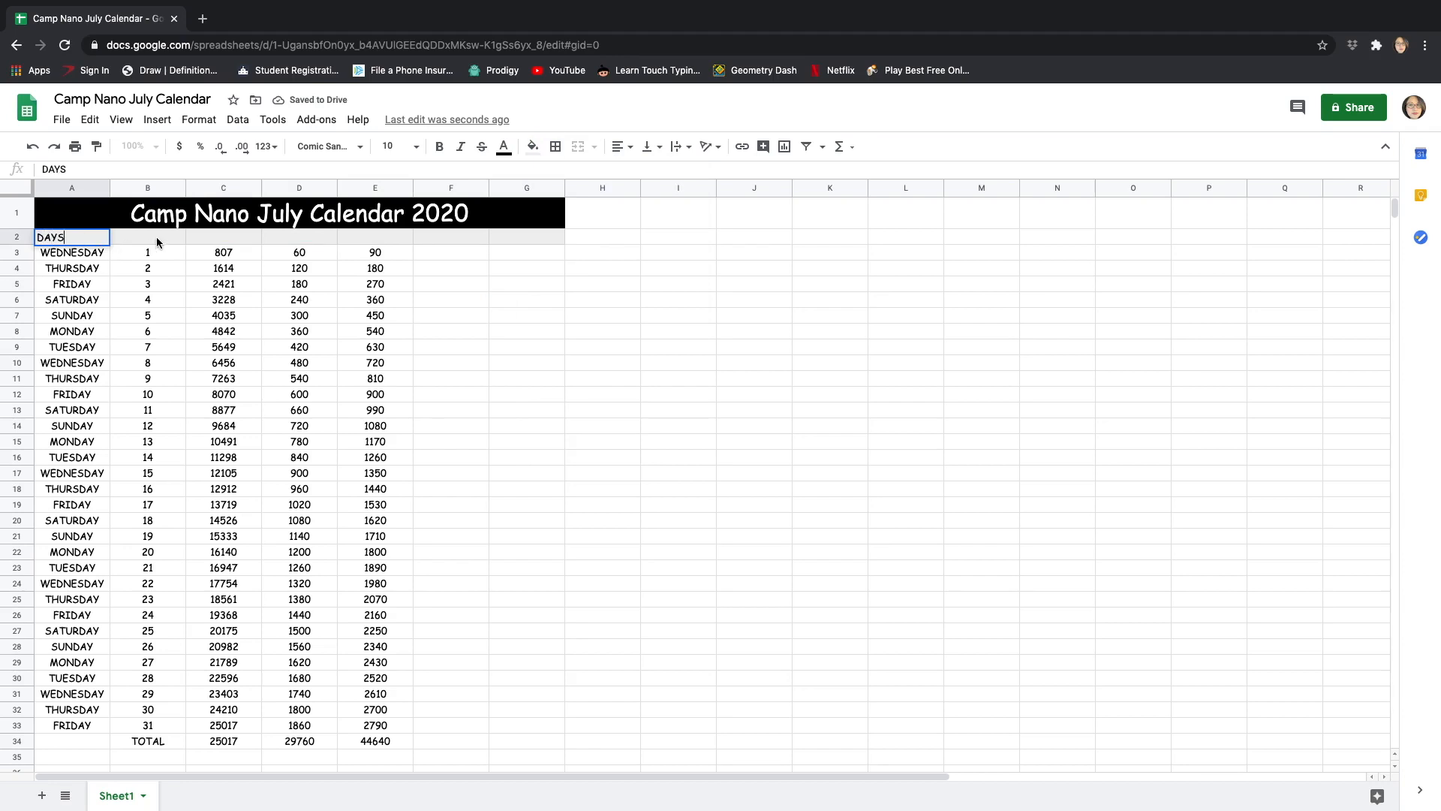
click(157, 239)
text(#)
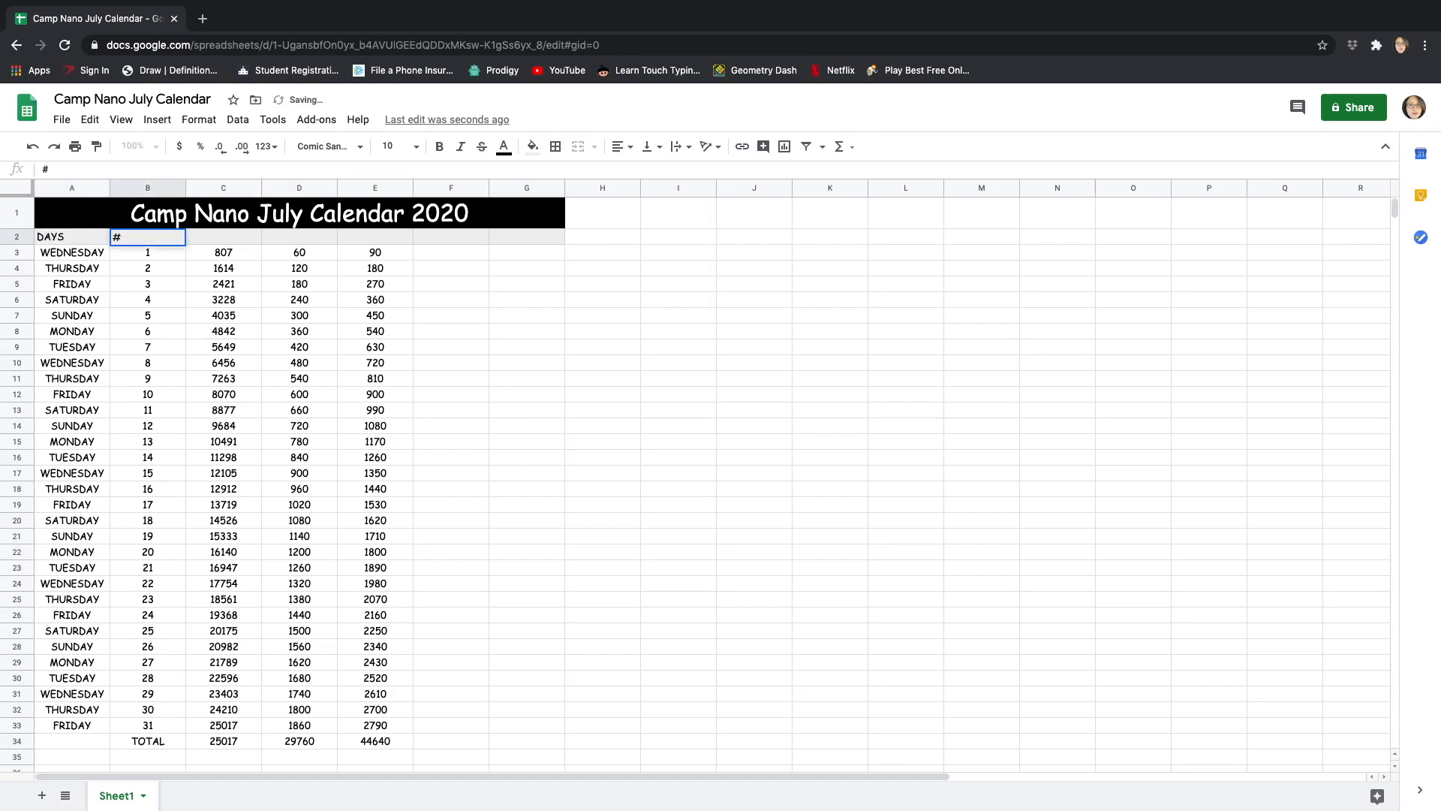
- Enter the headers DAILY GOAL in C2, DAILY TOTAL in D2 and MINUTES in E2
click(220, 240)
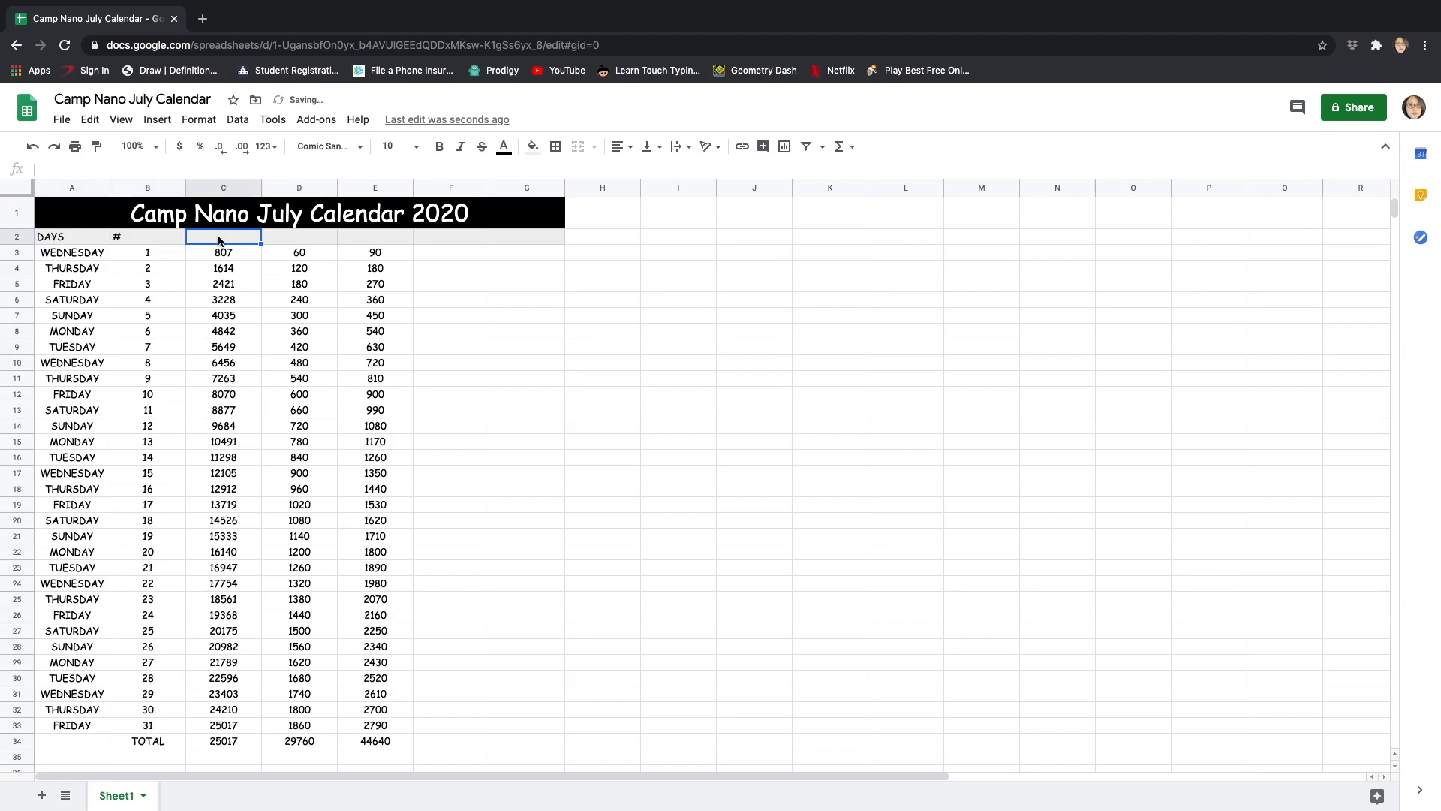
text(G)
key(BackSpace)
text(DAILY GOAL)
key(Tab)
text(DAILY TOTAL)
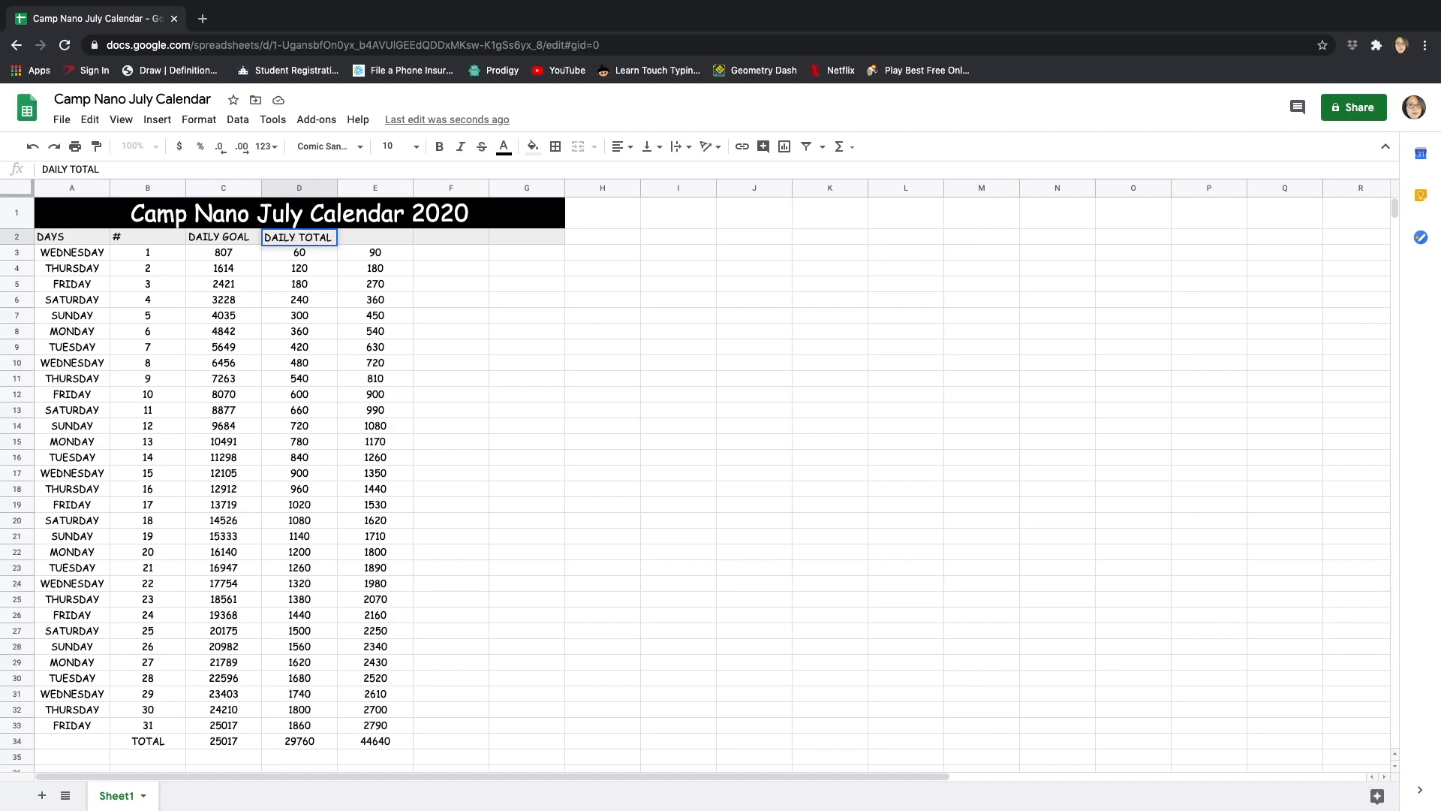
click(384, 235)
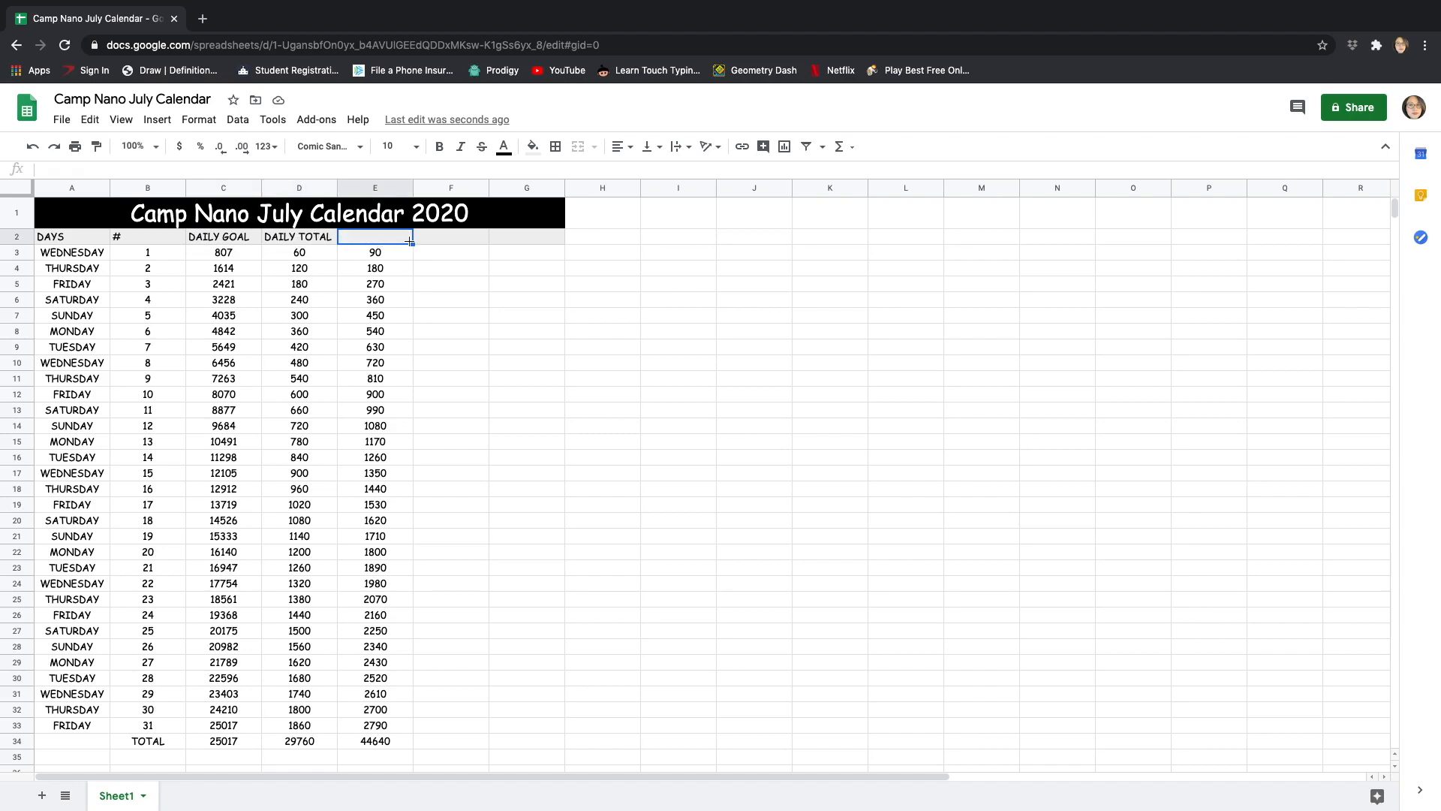
text(MINUTES)
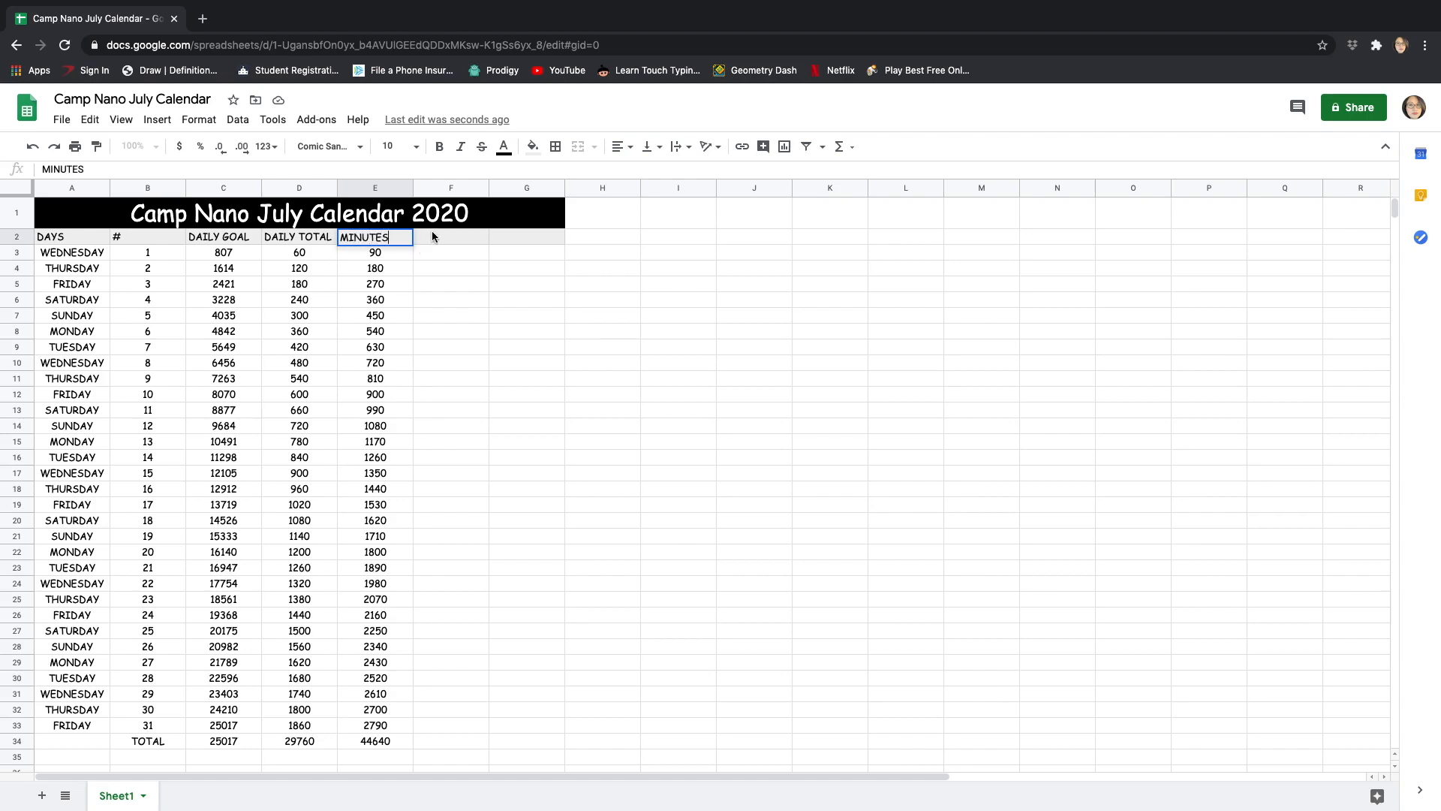
click(438, 238)
- Clear the contents of cells D3 to D34 under the DAILY TOTAL header
click(381, 257)
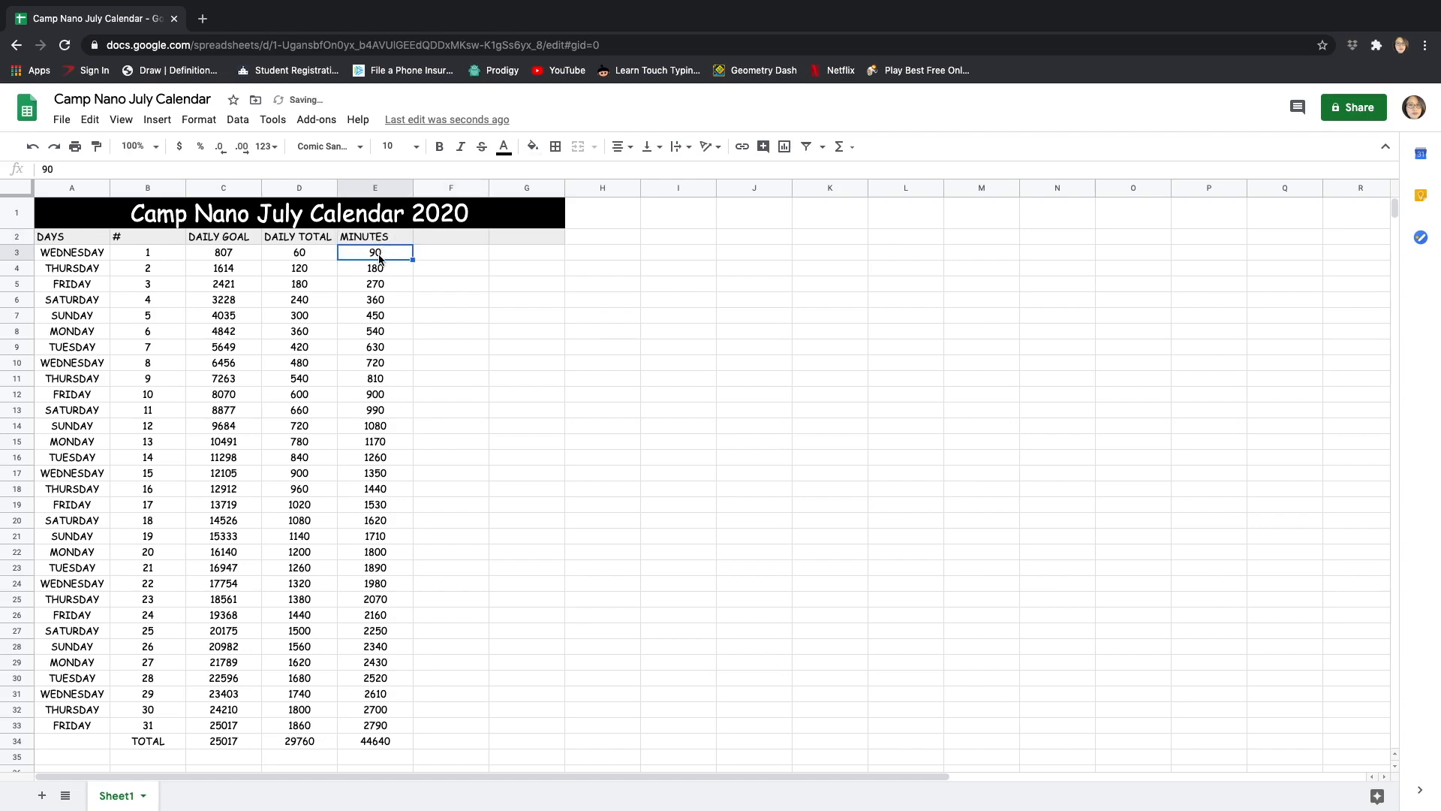
click(292, 257)
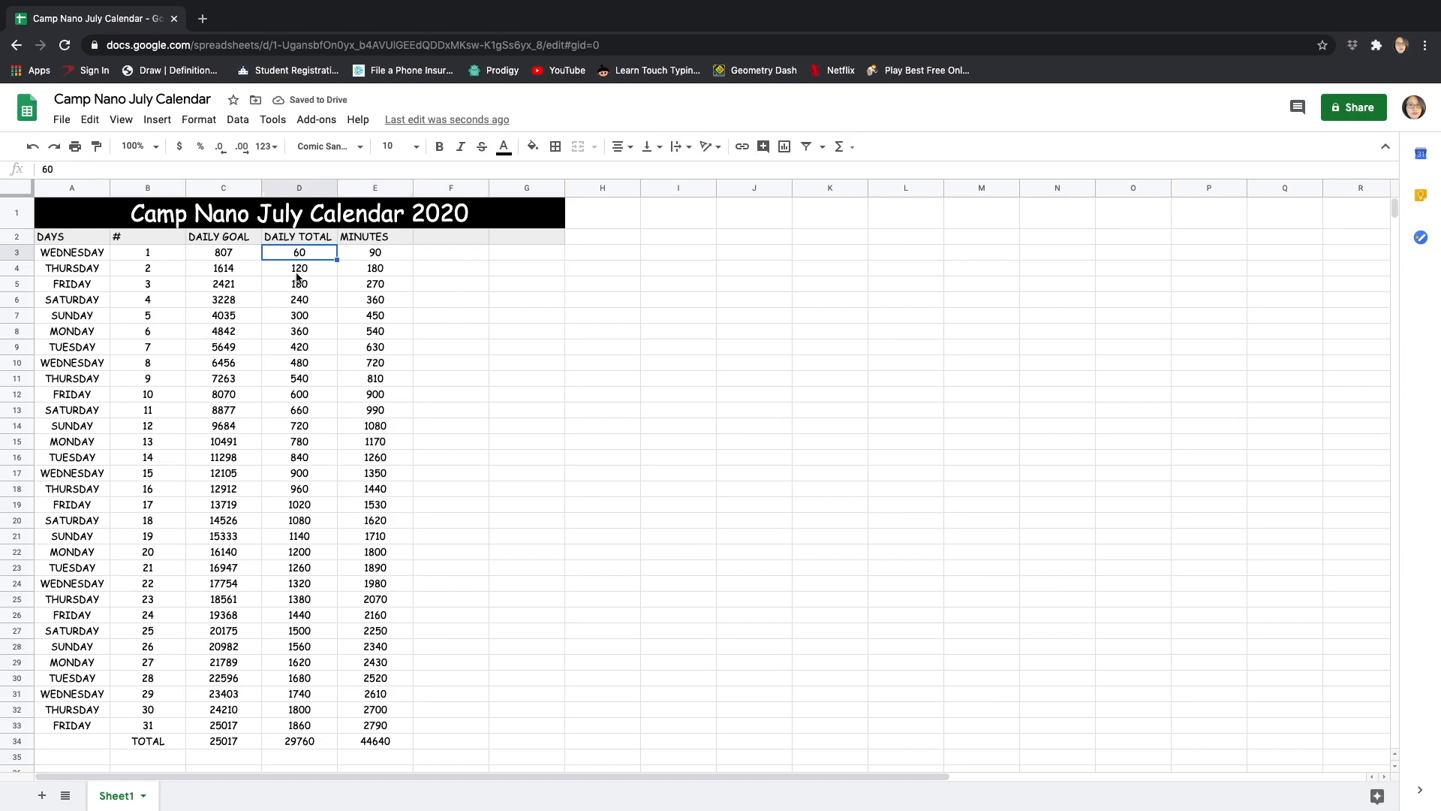
shift+click(299, 741)
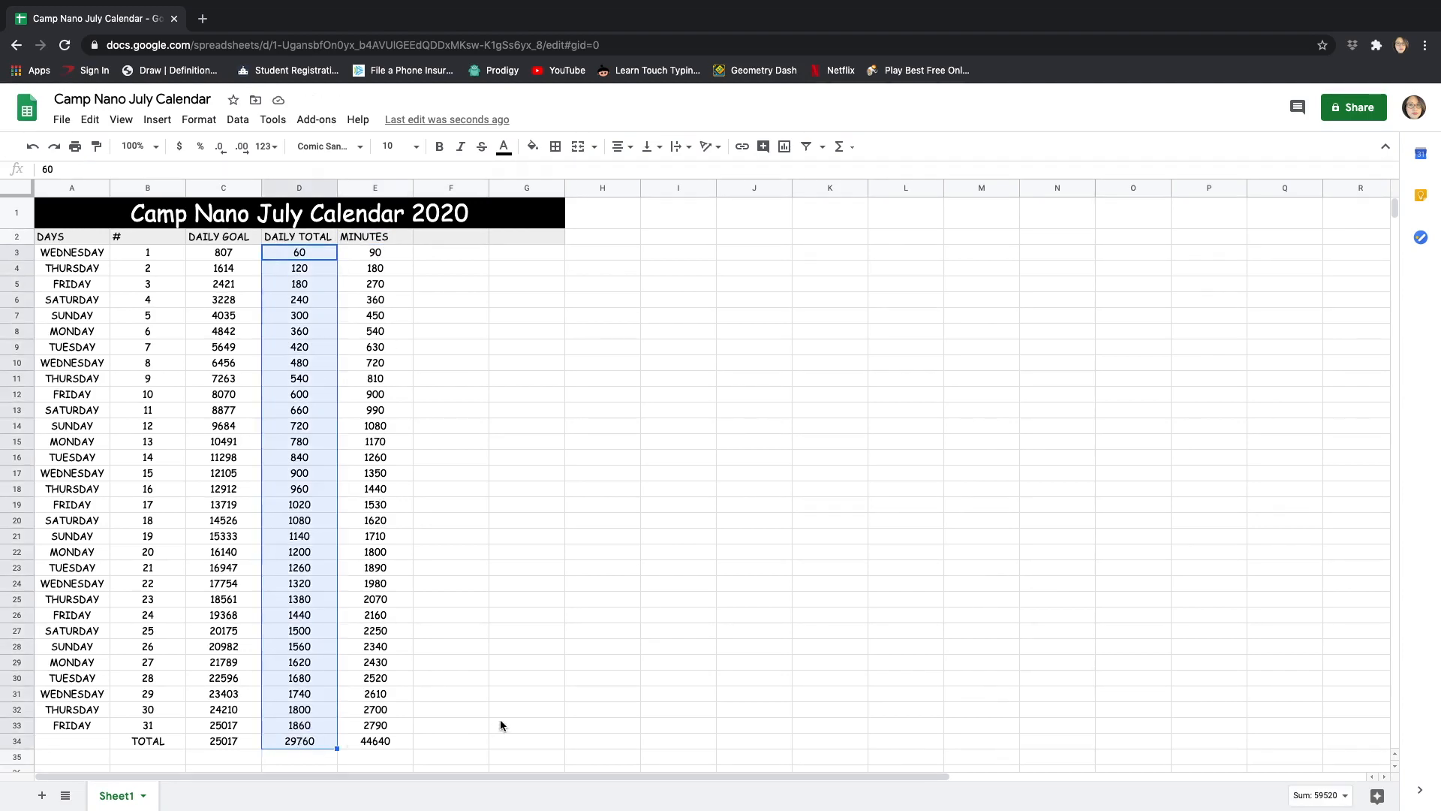
key(Delete)
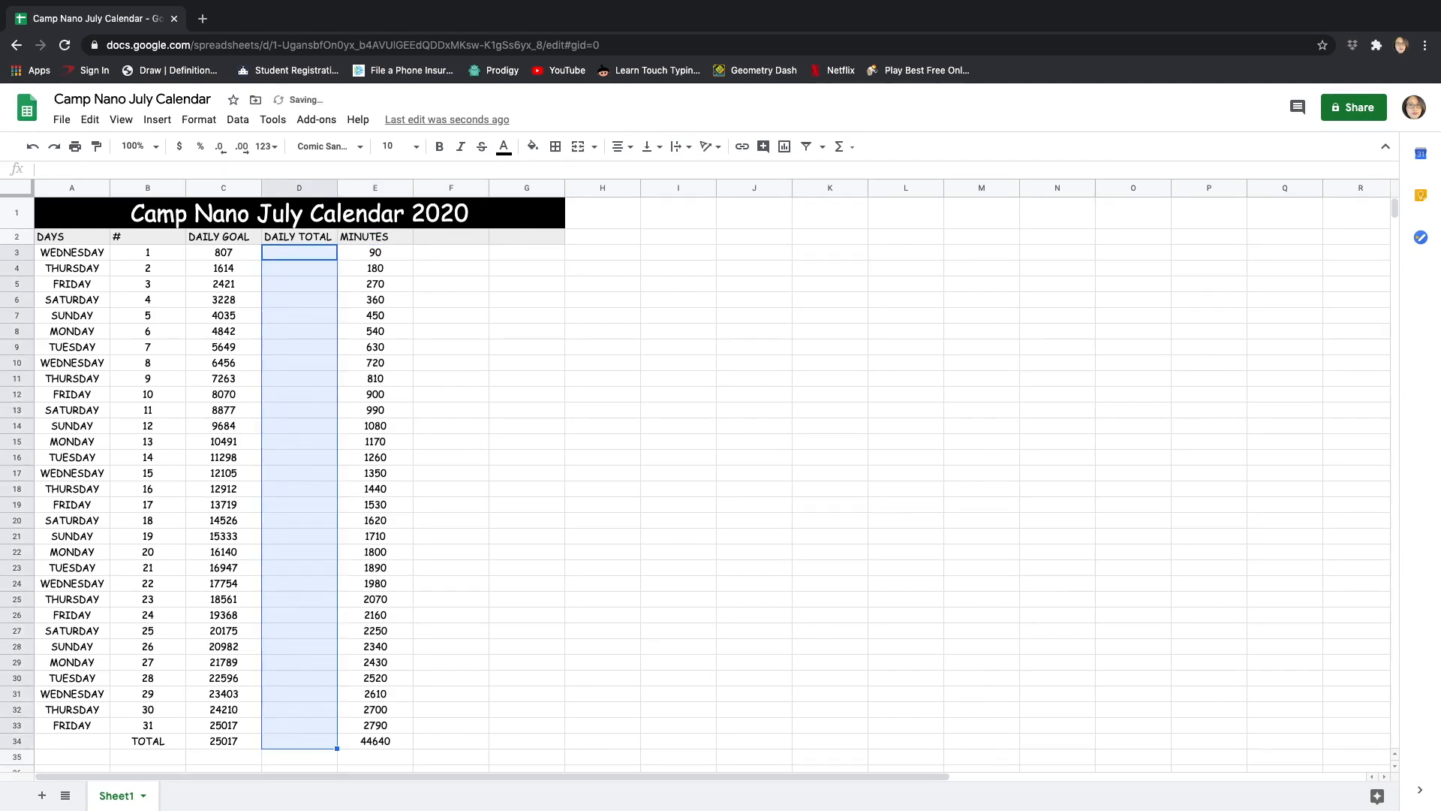
click(439, 253)
- Enter 847 as a sample daily total in D3 and clear it again
click(308, 254)
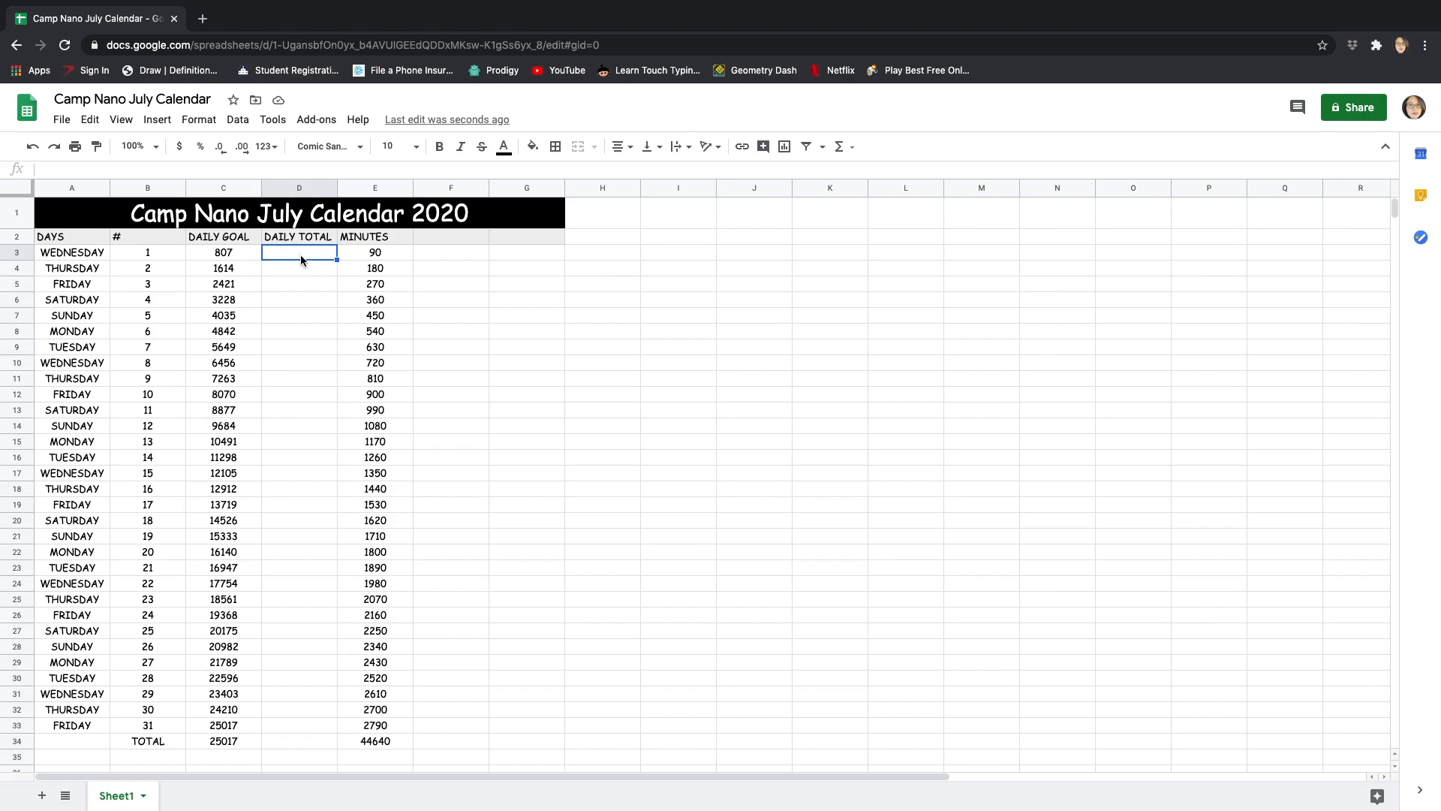
text(847)
key(Return)
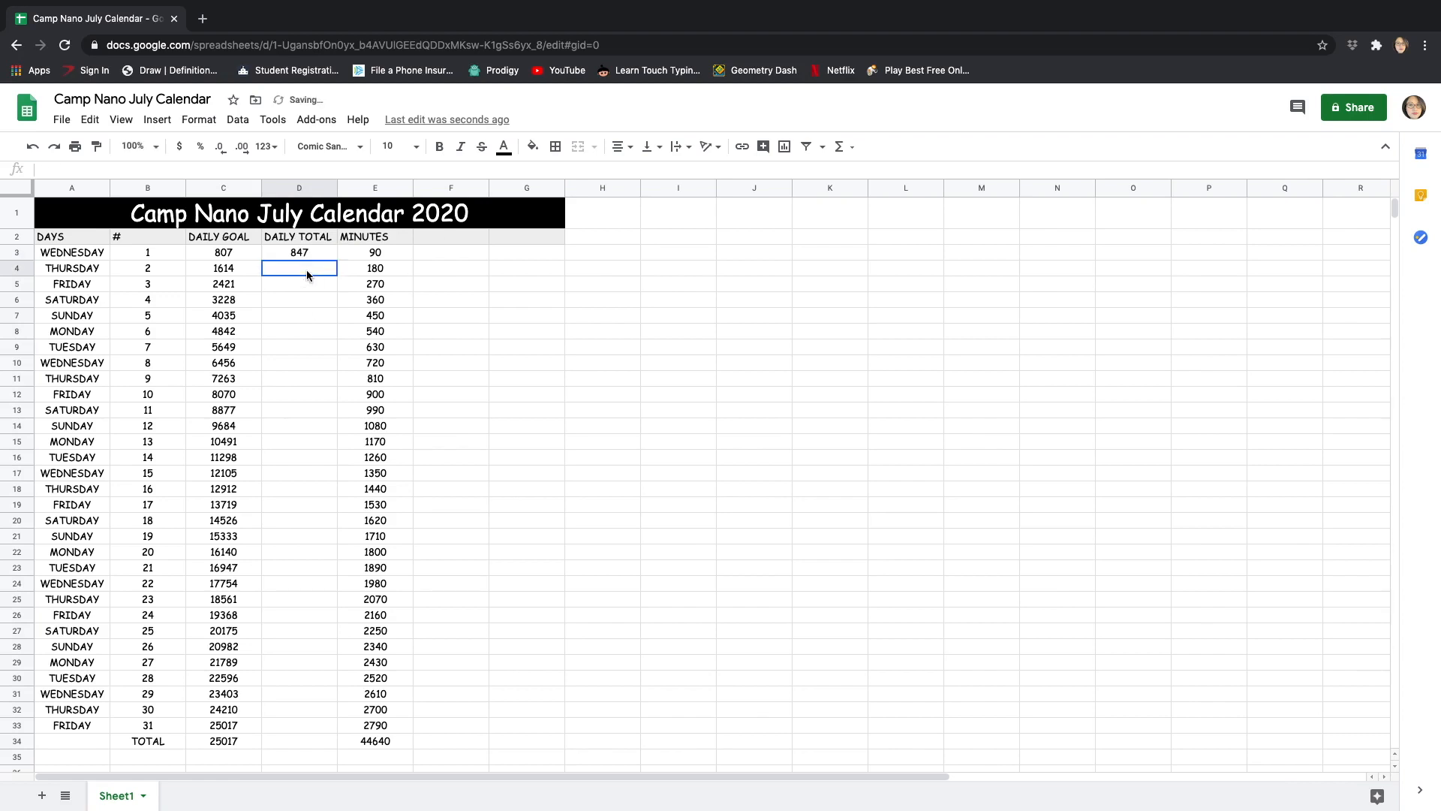
click(311, 253)
key(Delete)
- Enter the header PAGES in F2, beside the MINUTES header
click(433, 255)
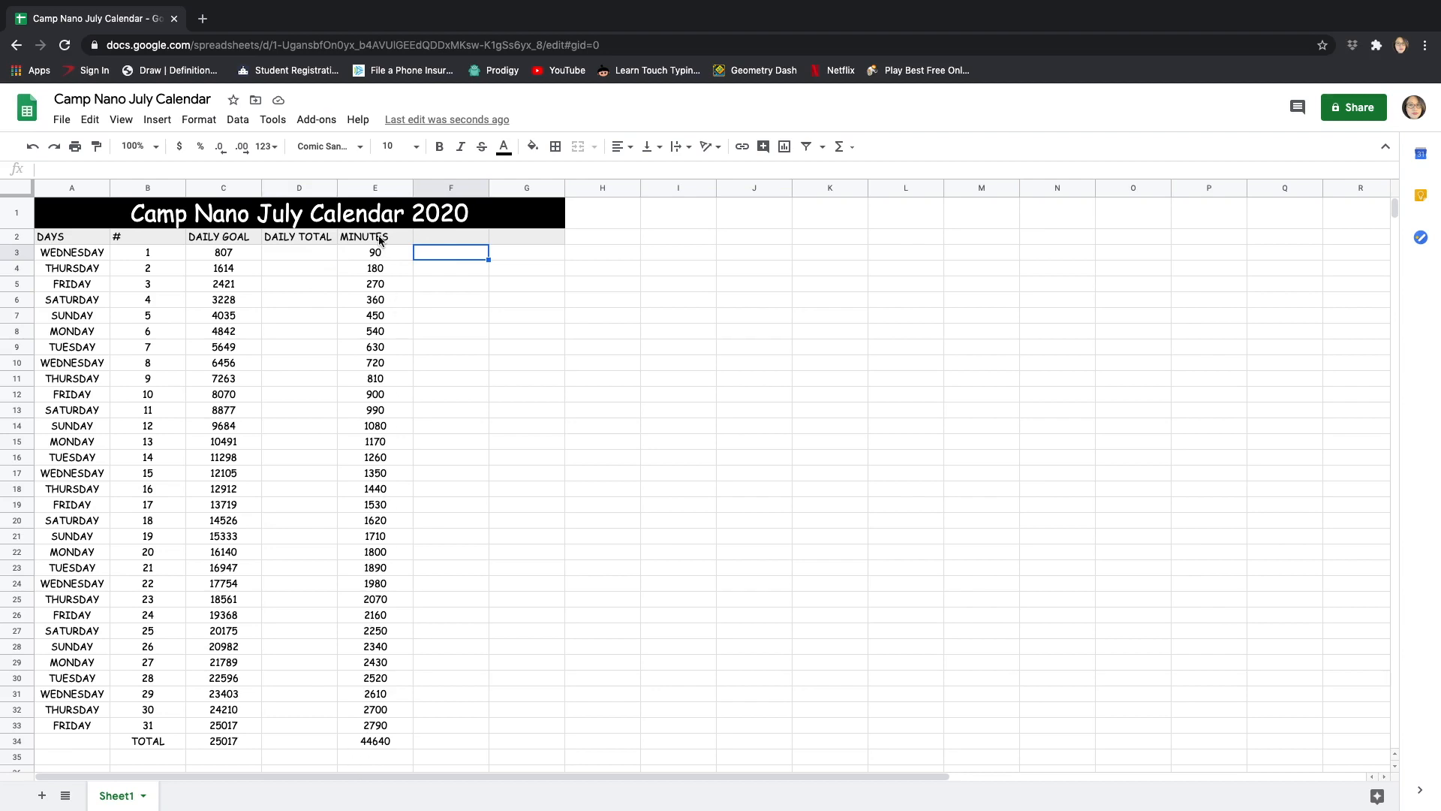
double_click(444, 237)
text(PAGES)
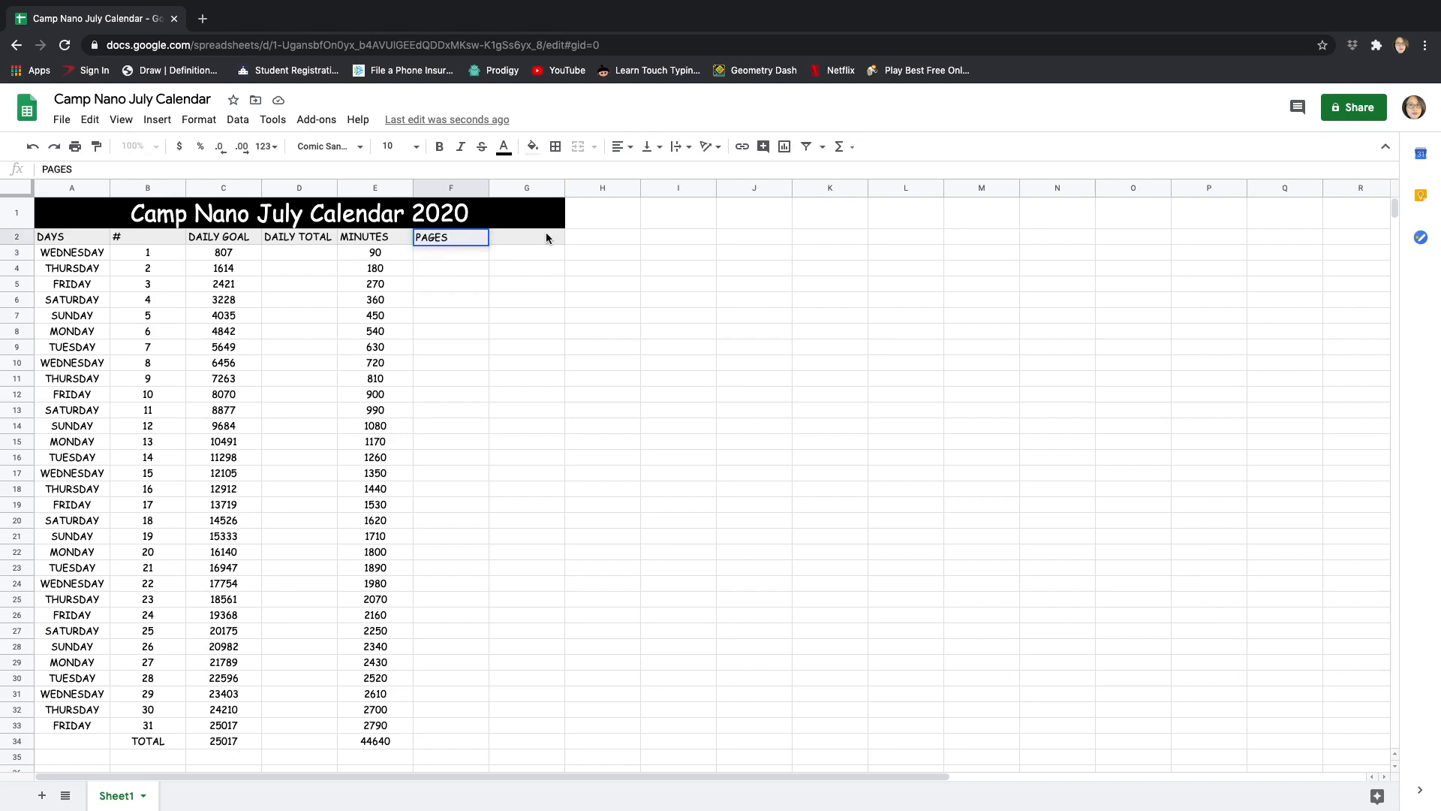
- Insert a new blank column before the DAYS column
click(547, 238)
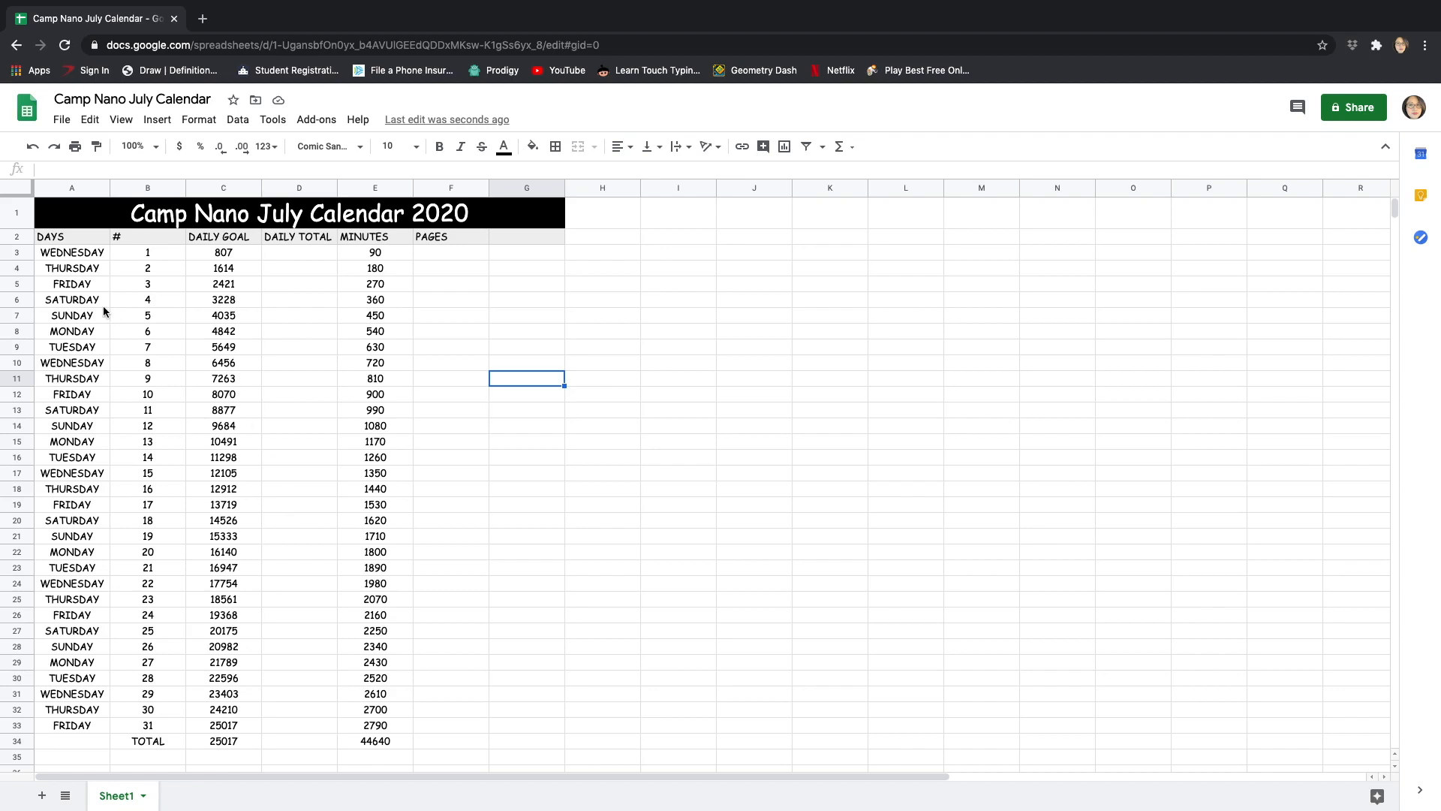
click(71, 188)
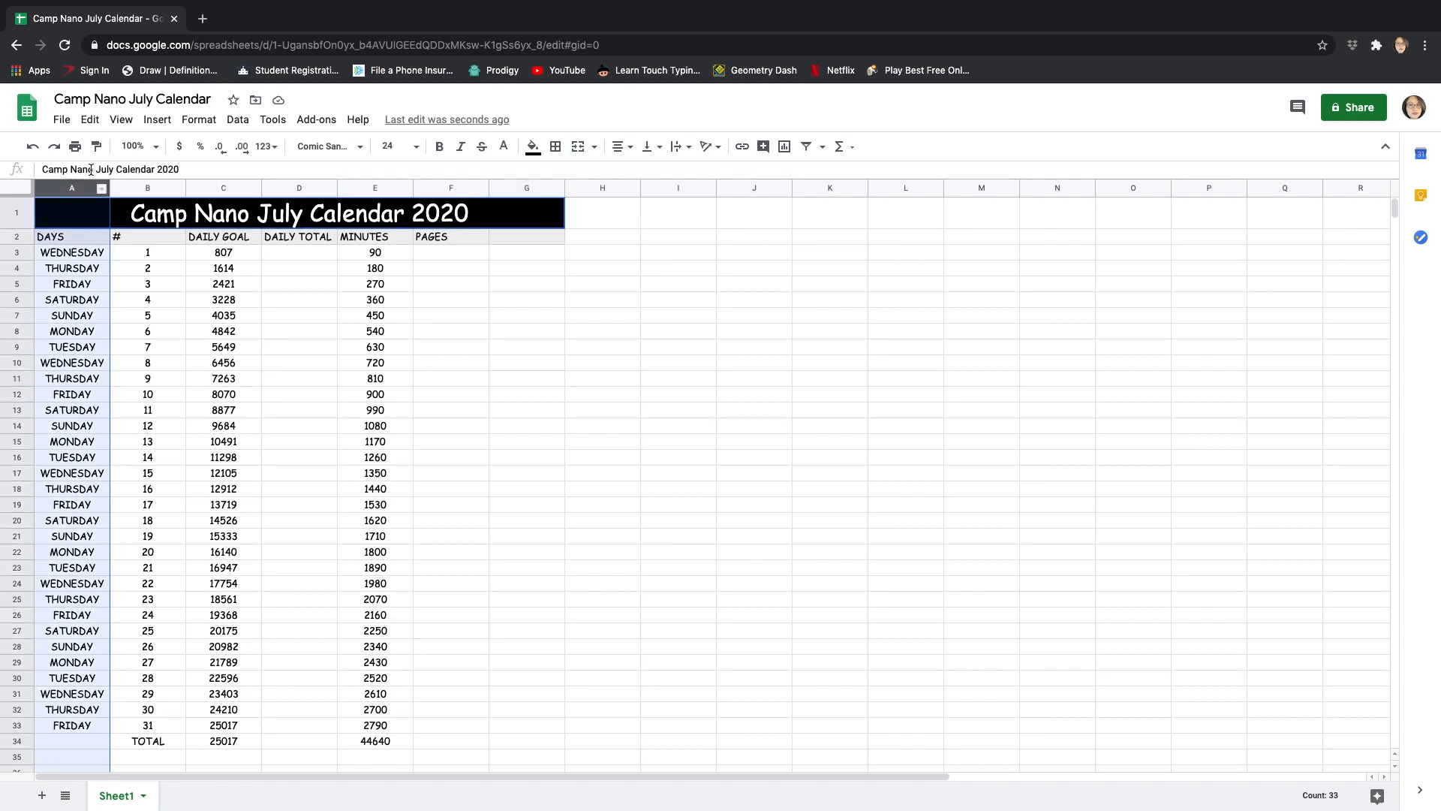
click(156, 120)
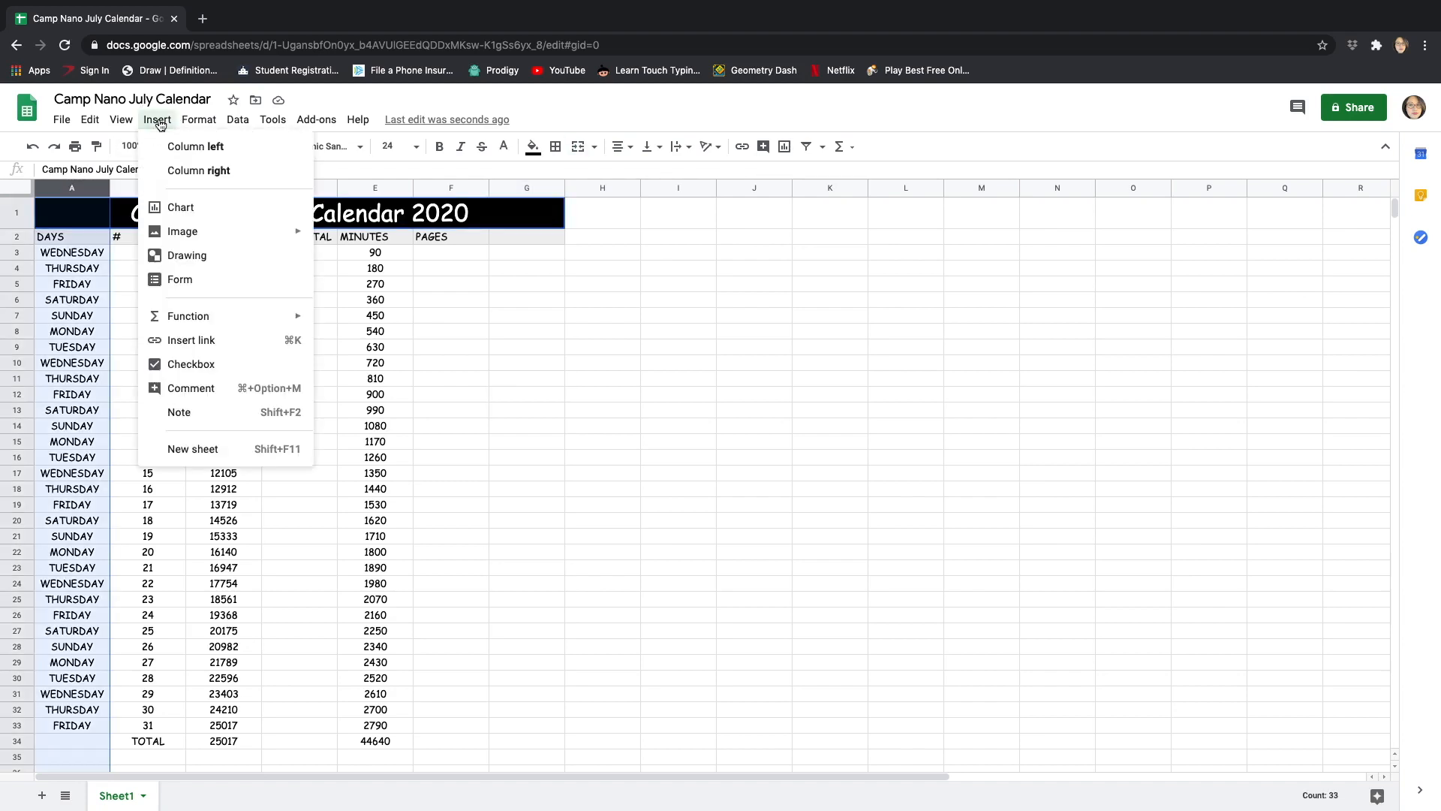
click(225, 150)
- Merge cells A3 to A9 in the new column, beside the first seven days
click(87, 247)
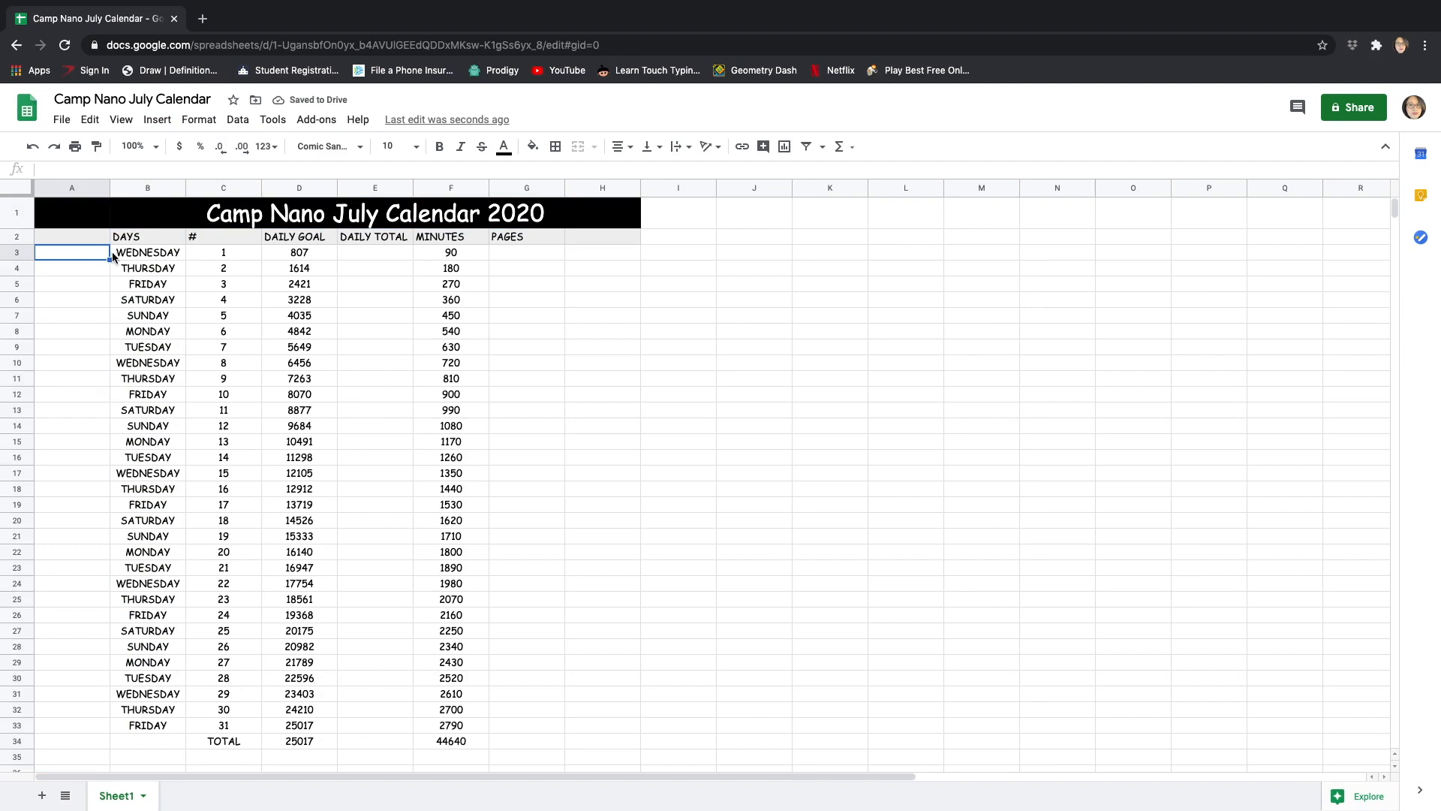
click(227, 252)
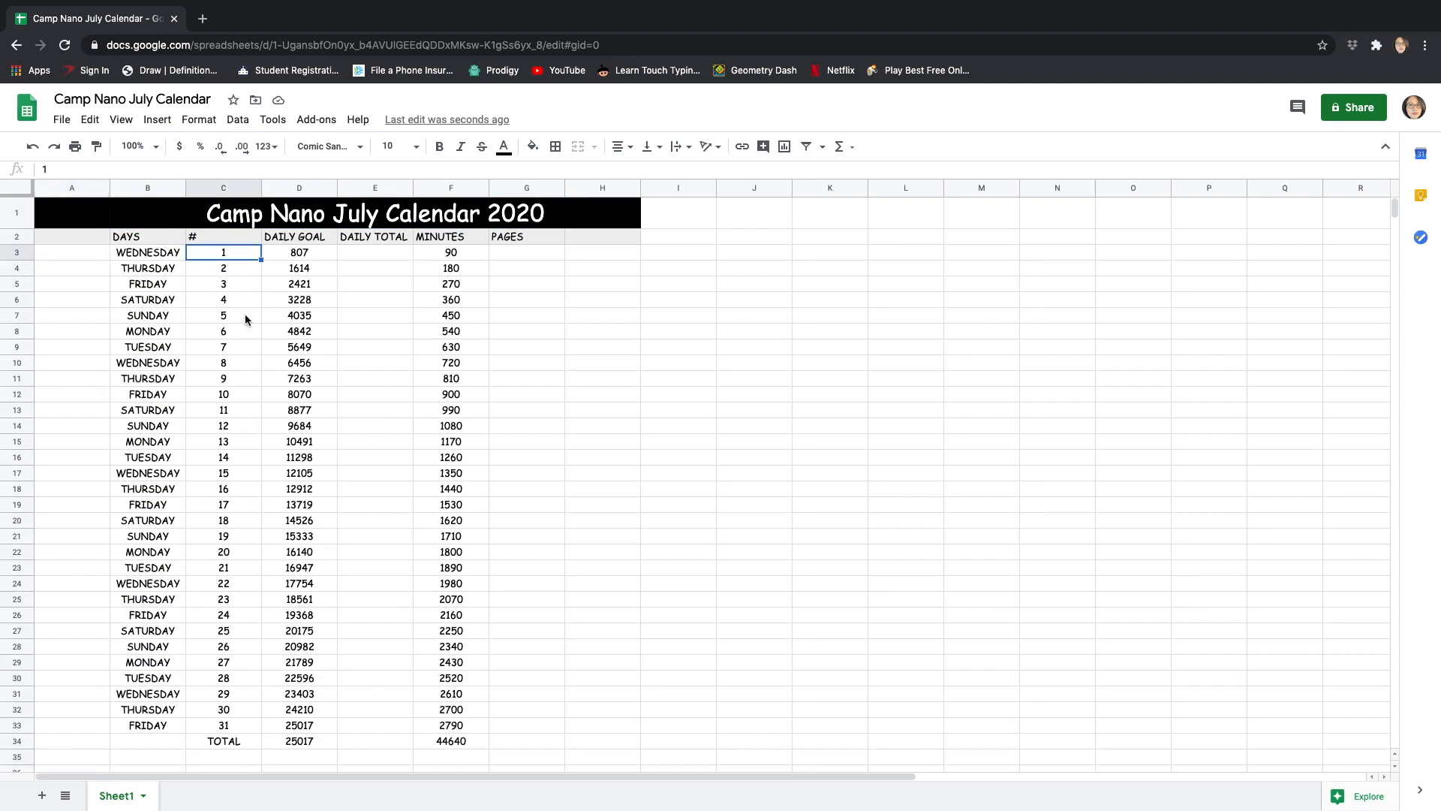
click(85, 254)
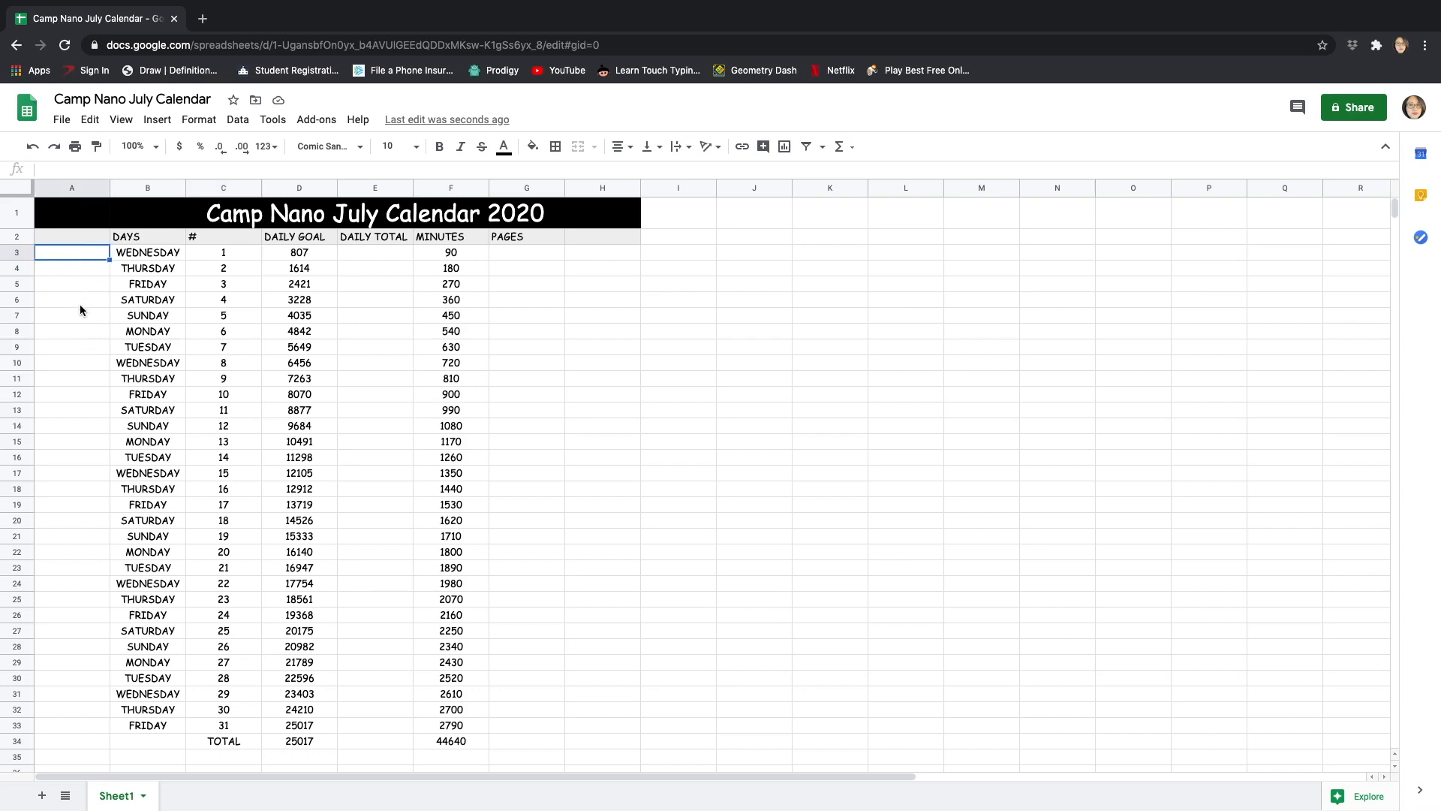
shift+click(74, 350)
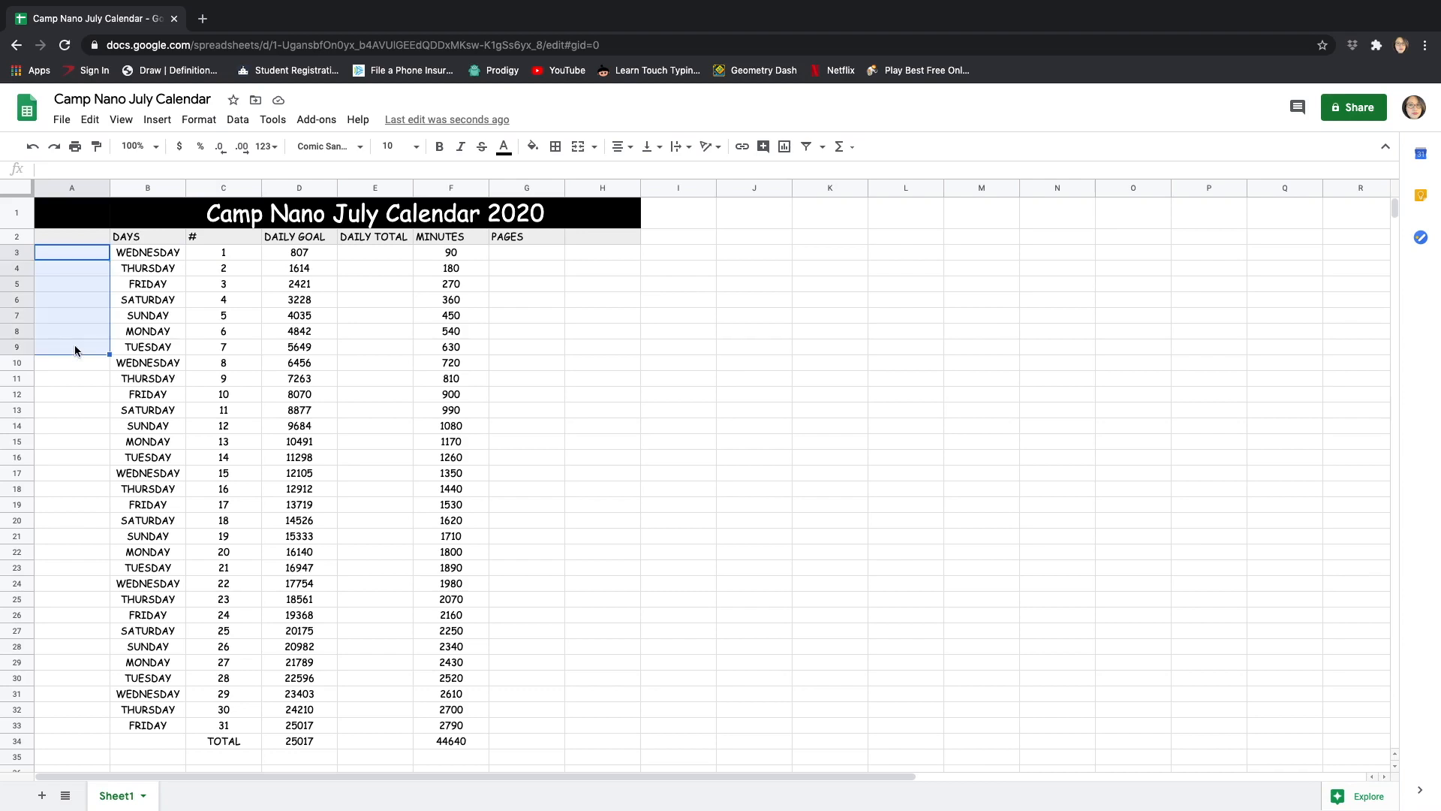
click(592, 151)
click(617, 171)
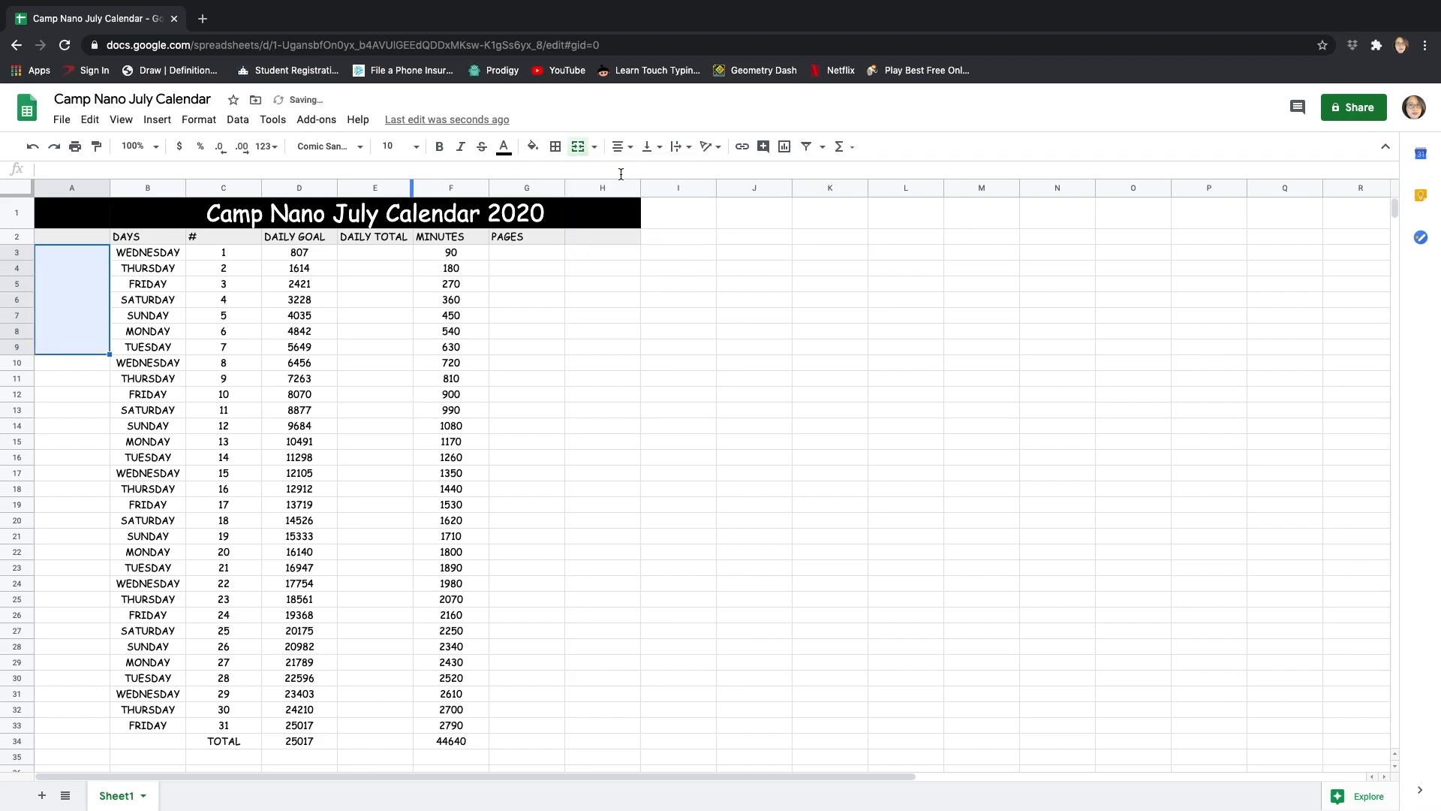
- Enter WEEK 1 in the merged cell A3:A9 and rotate its text upward by 90°
double_click(87, 280)
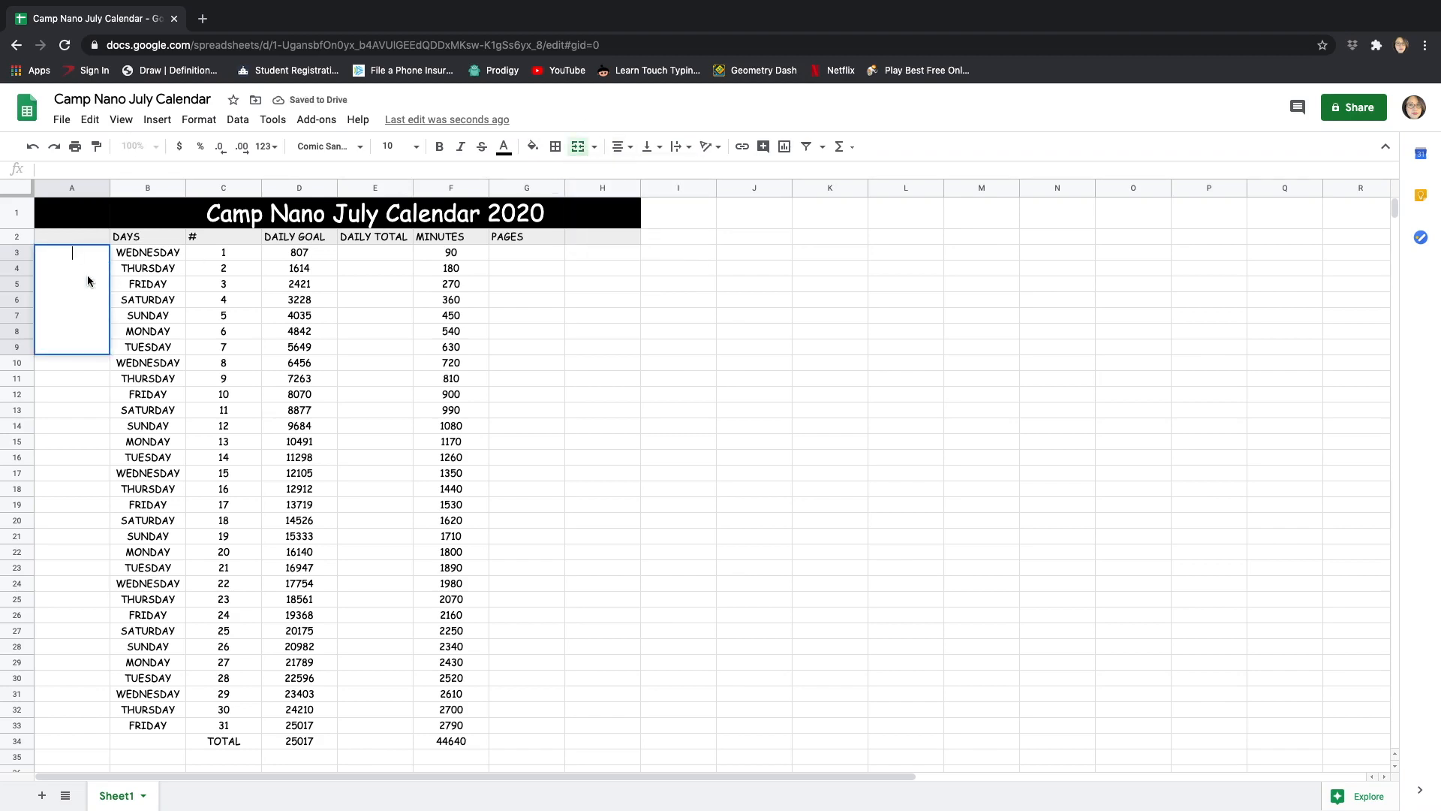
text(WEEK 1)
click(708, 149)
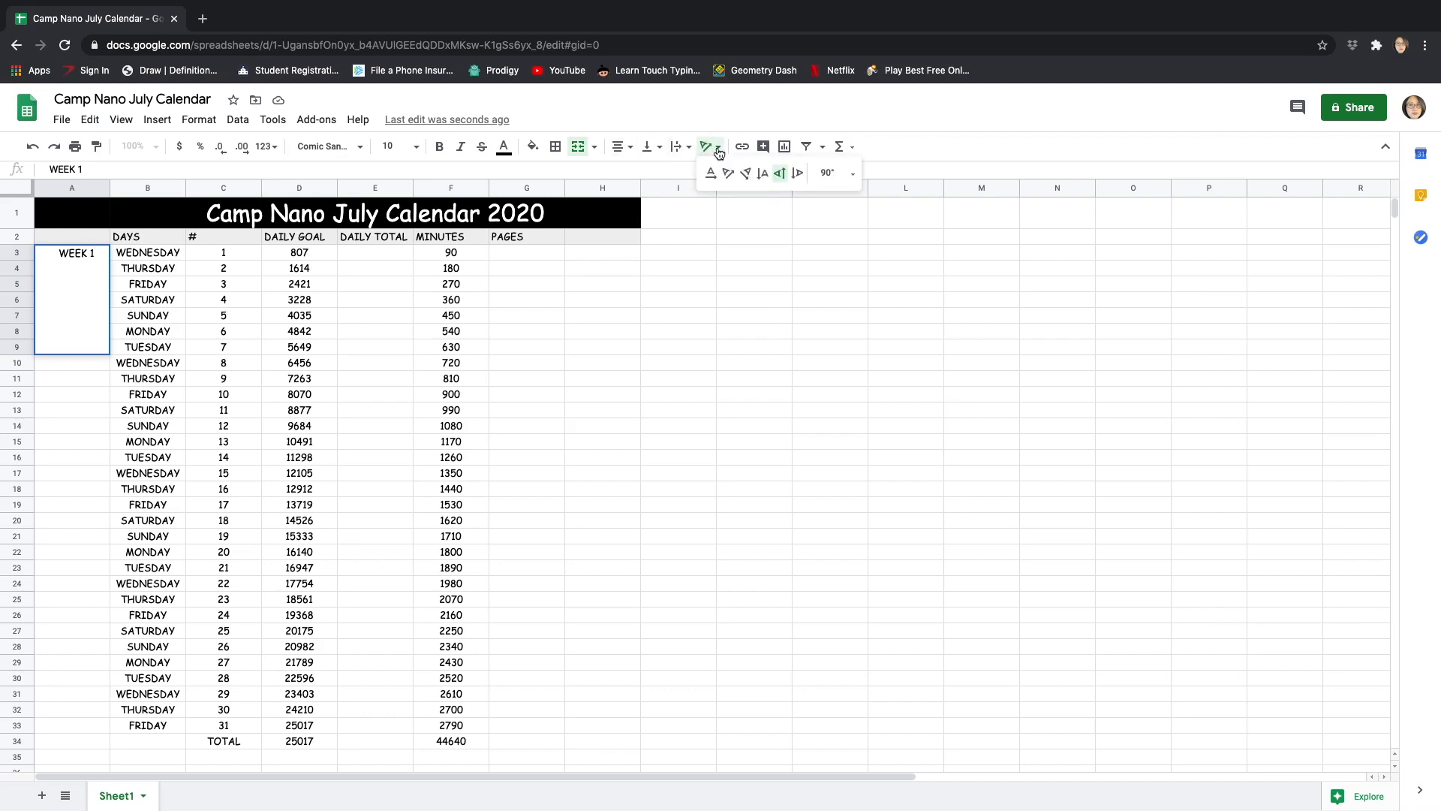
click(781, 174)
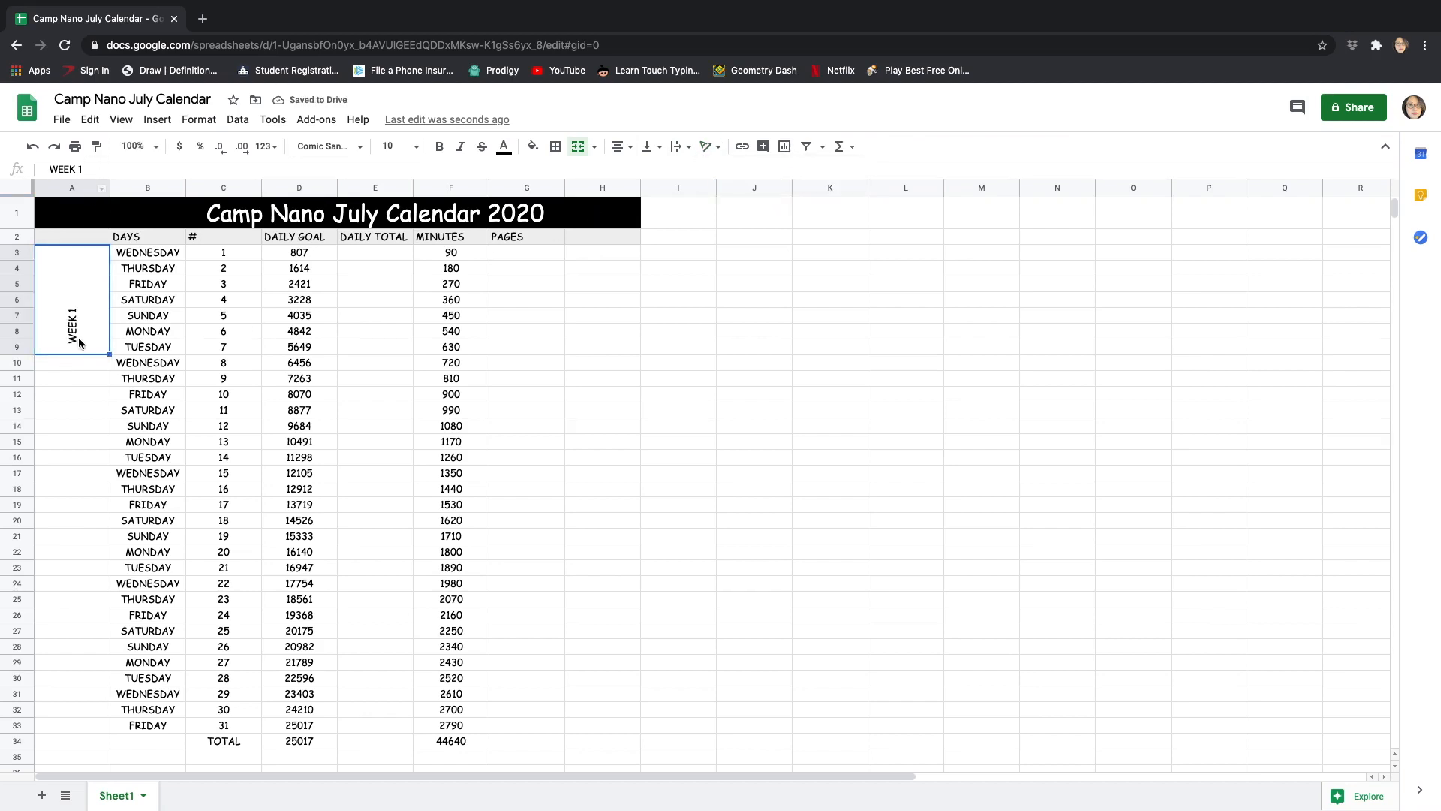
- Move WEEK 1 towards the middle of its cell with leading spaces and narrow column A to about 46 pixels
key(super+z)
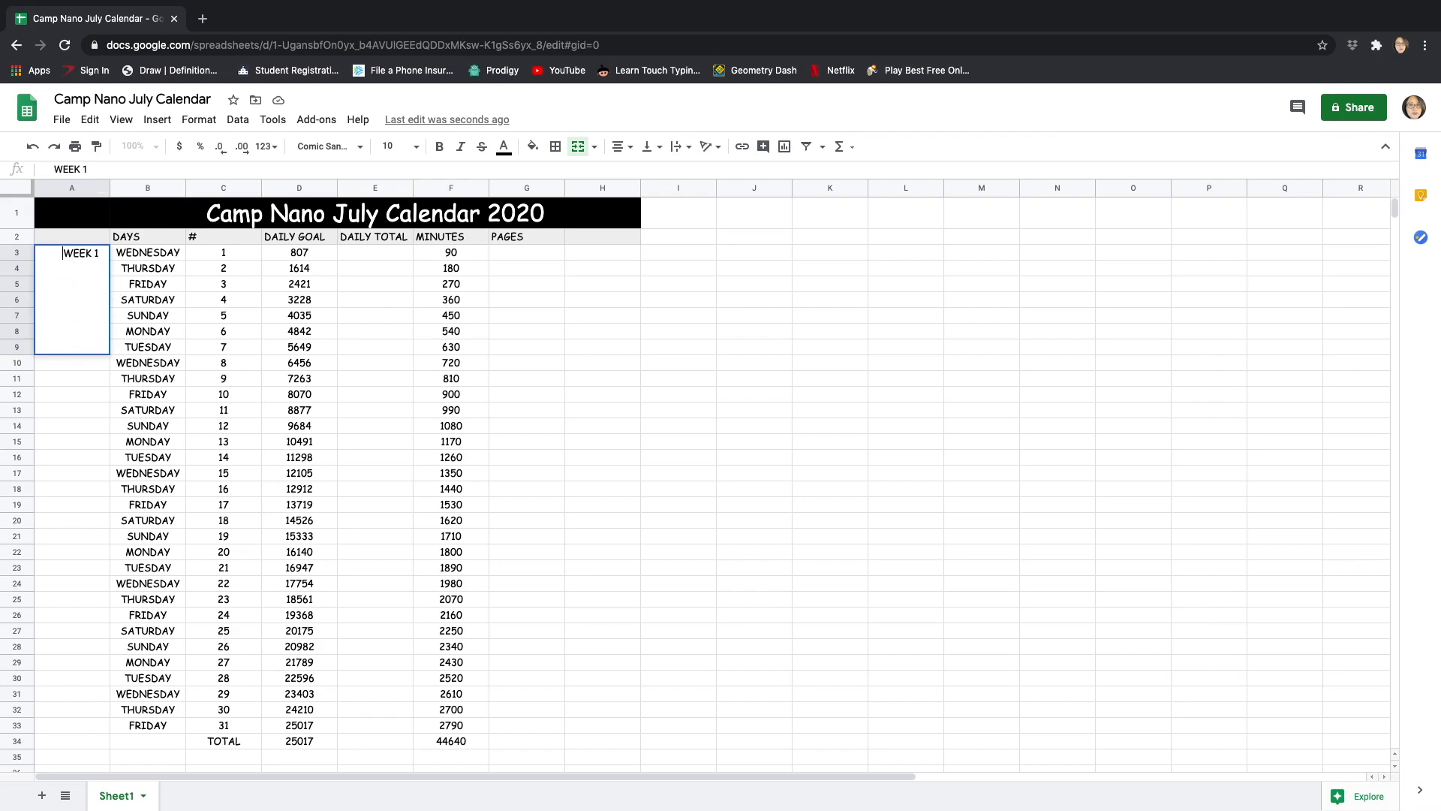
click(561, 322)
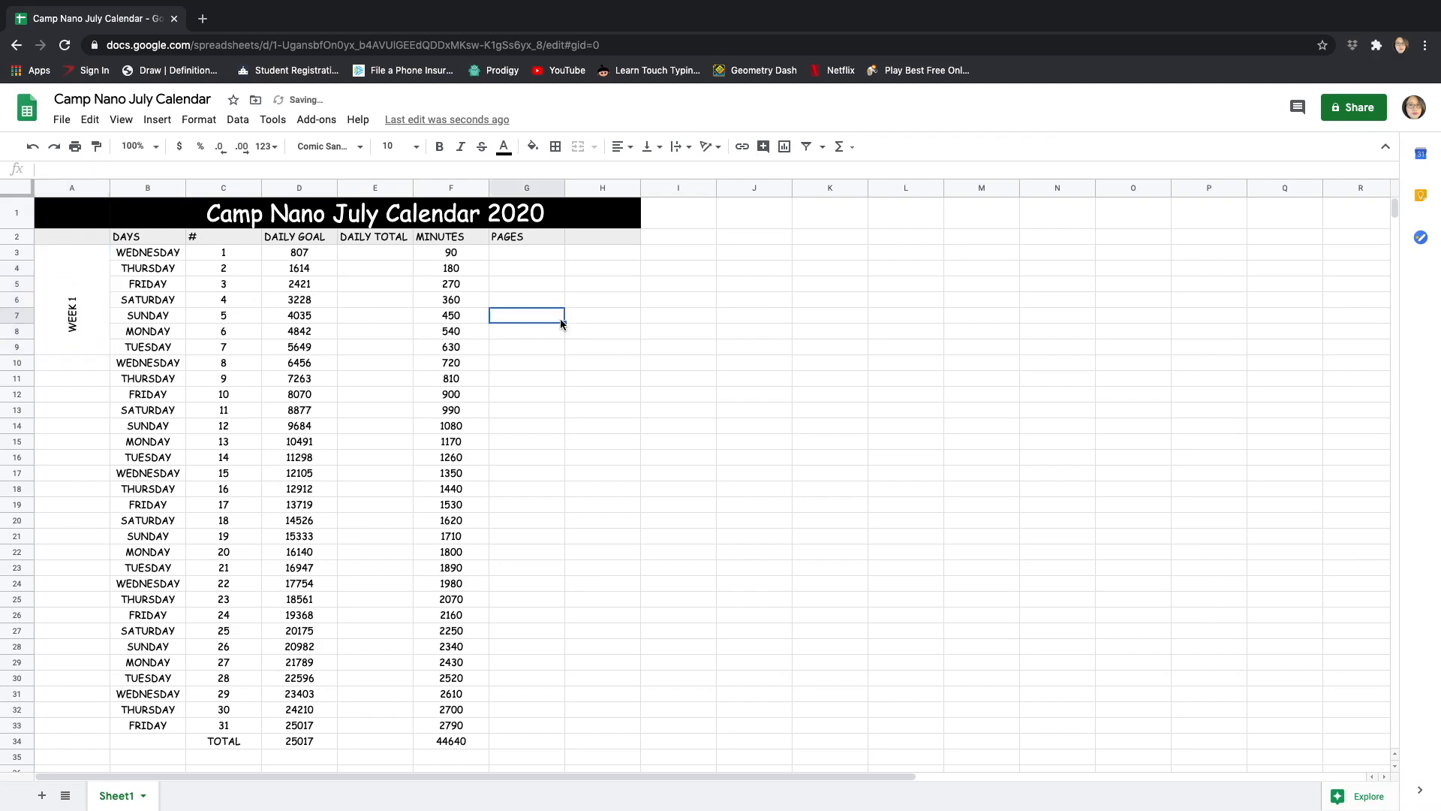
drag(108, 186, 69, 187)
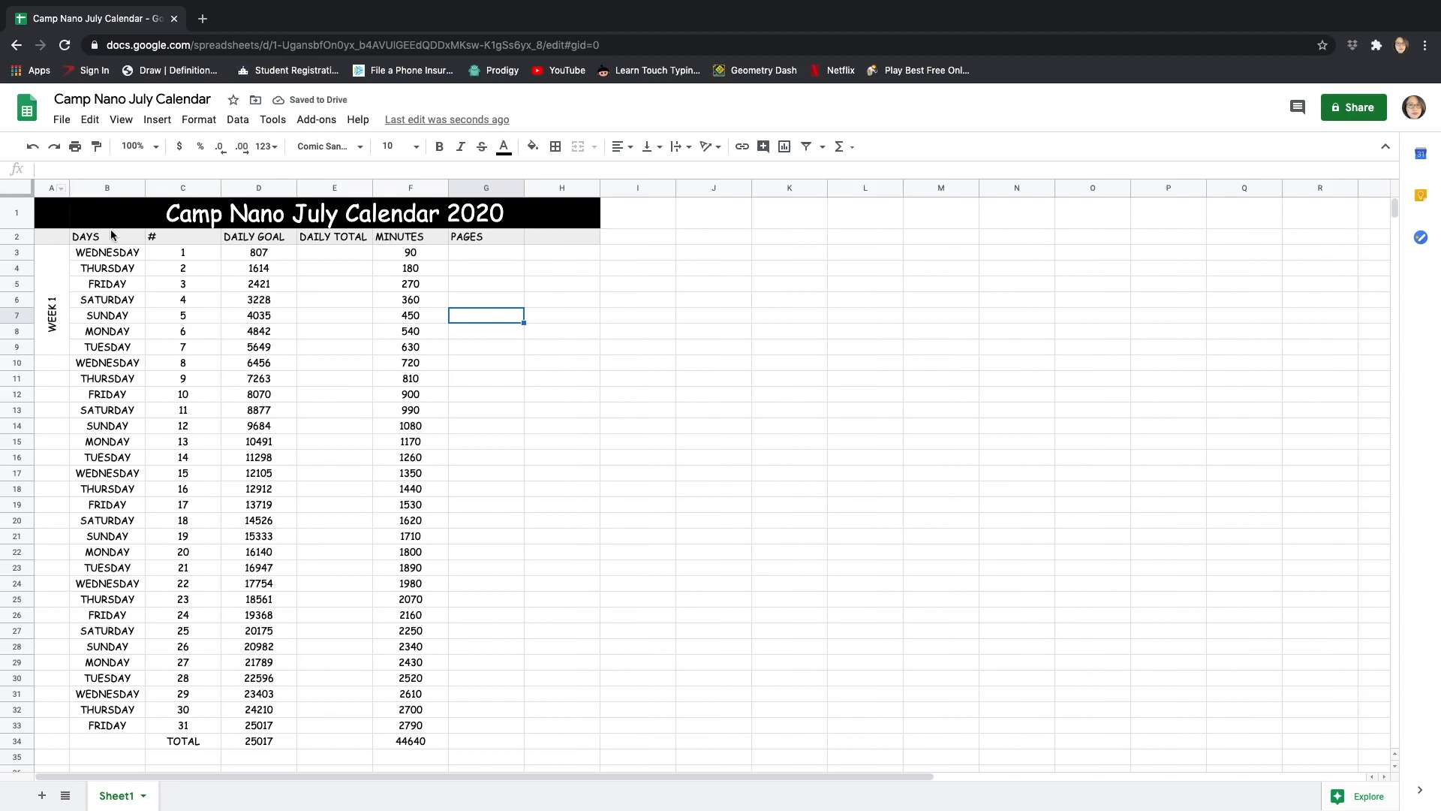
click(55, 189)
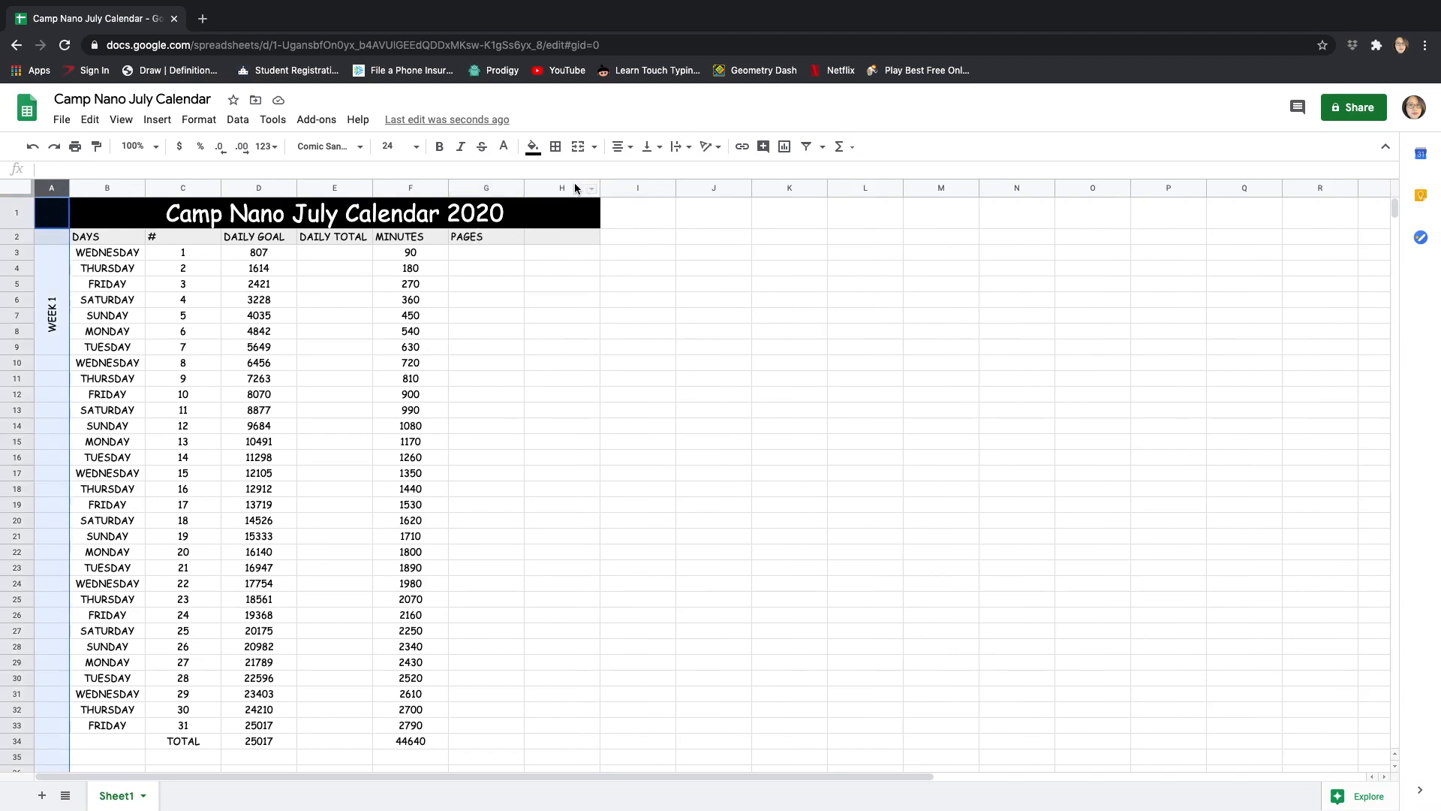
shift+click(576, 187)
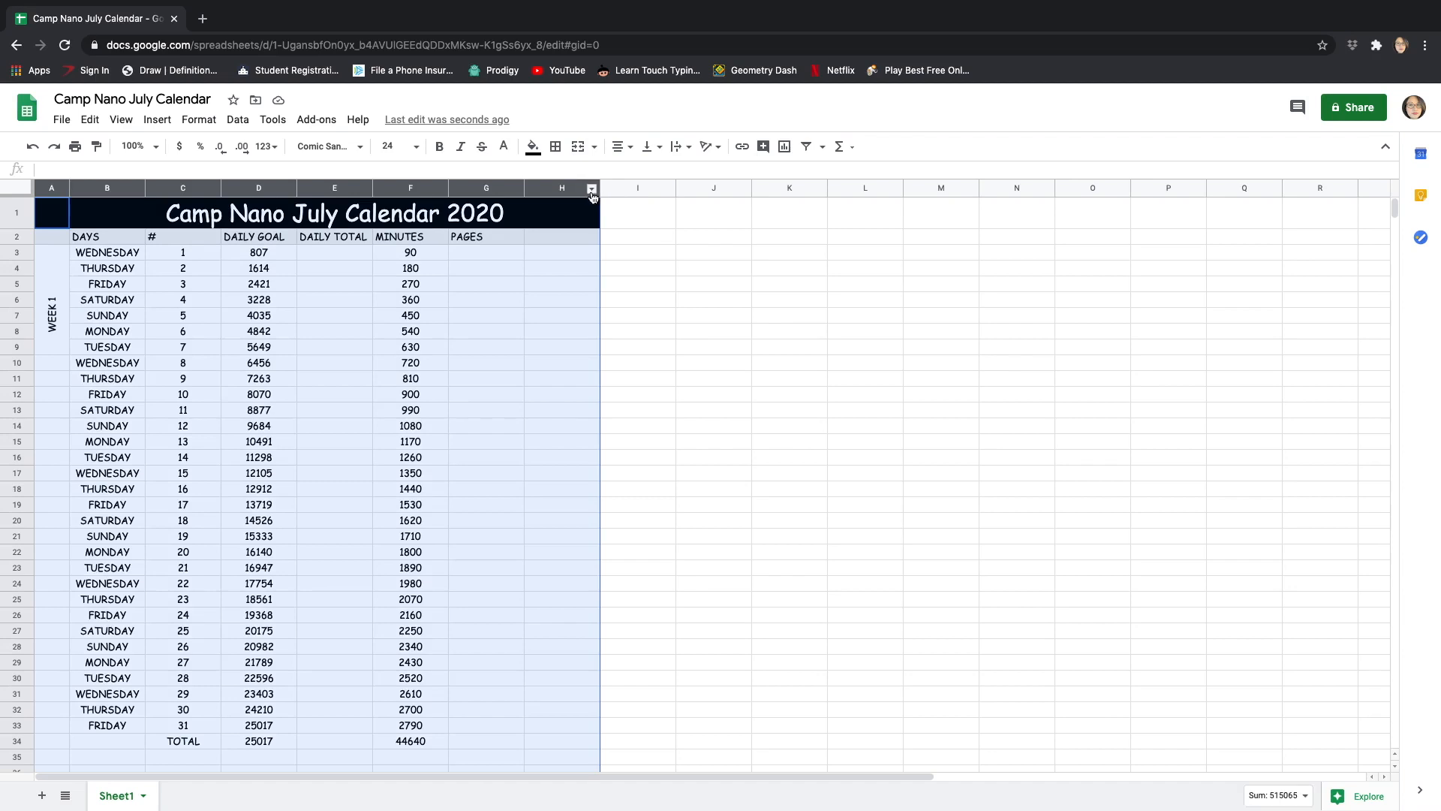
click(592, 188)
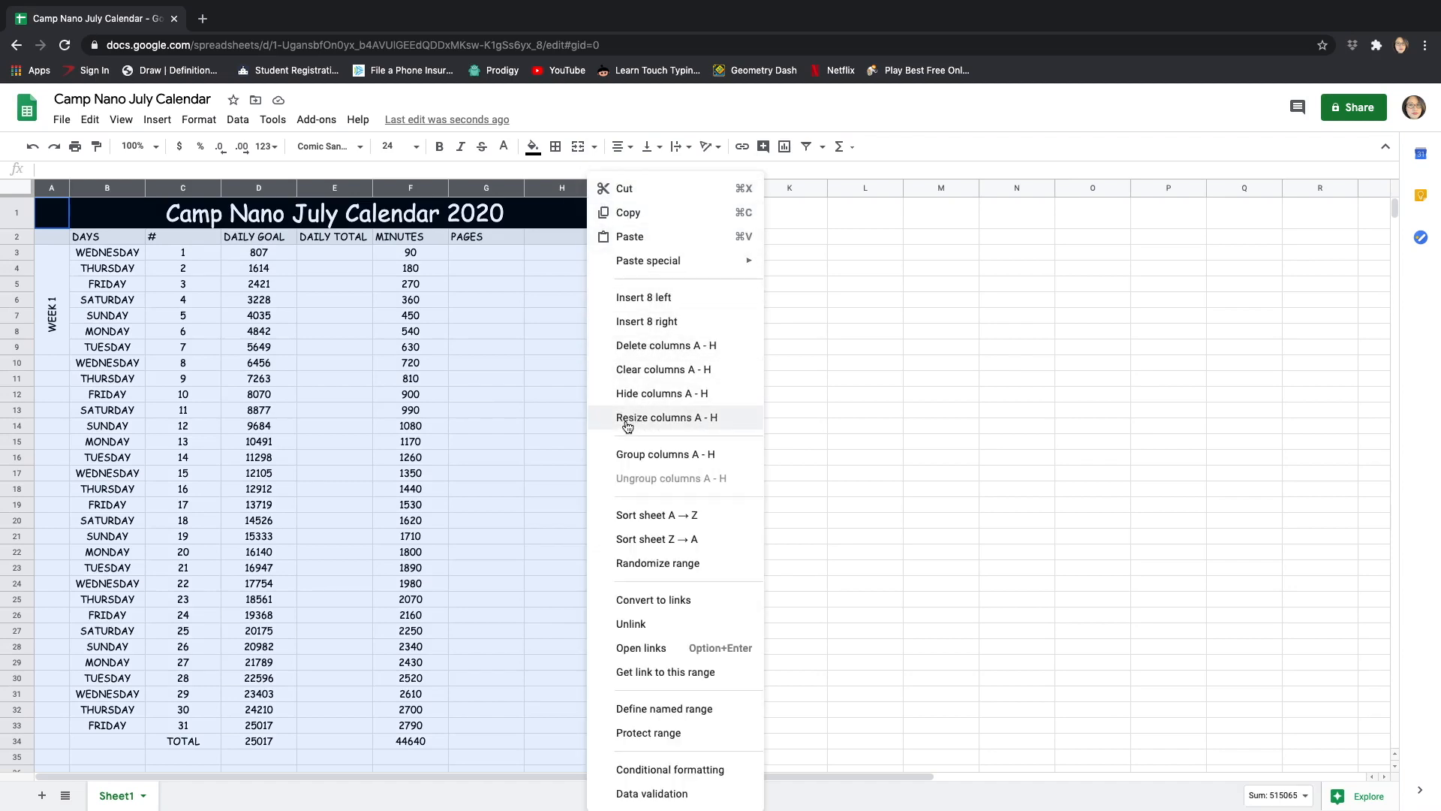
click(714, 420)
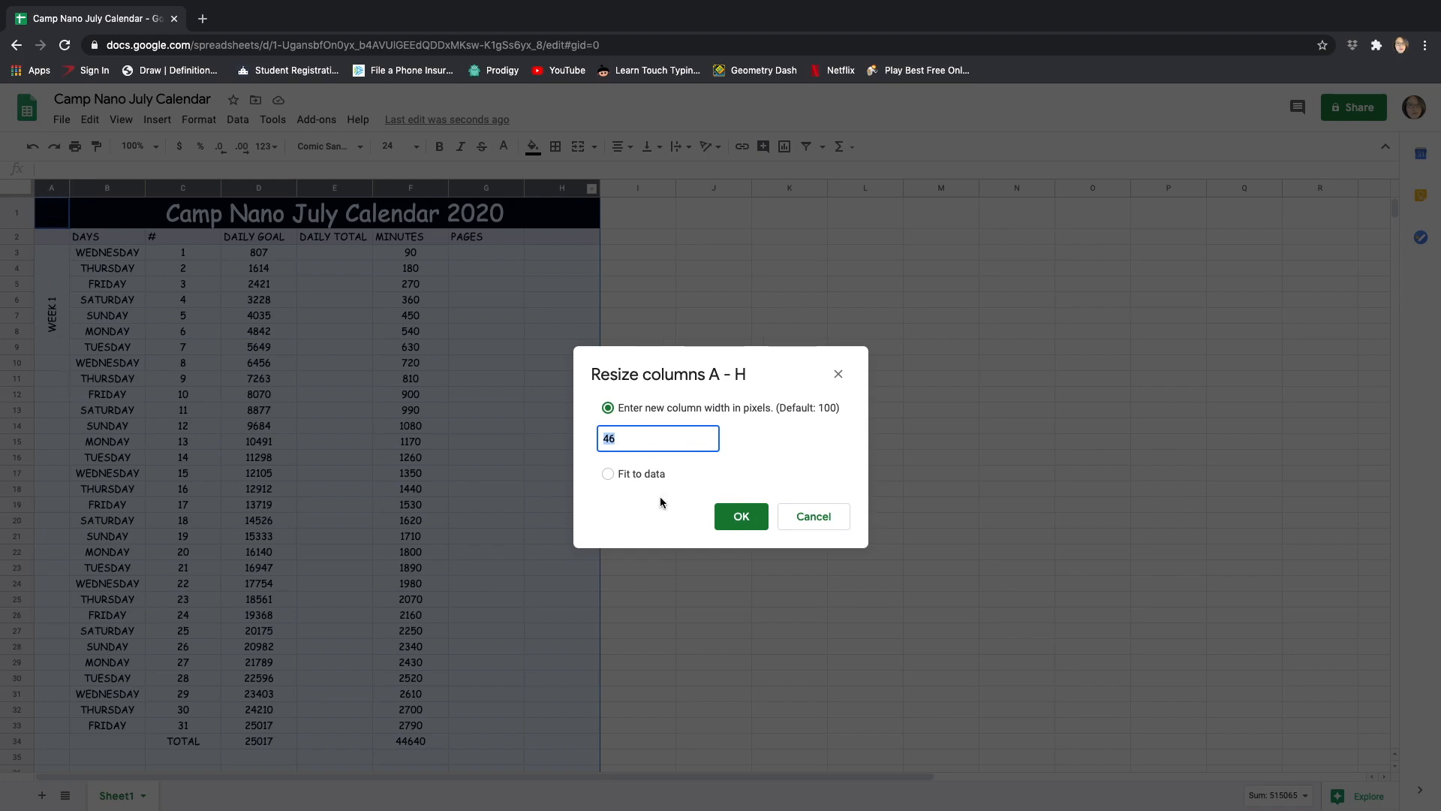
click(811, 519)
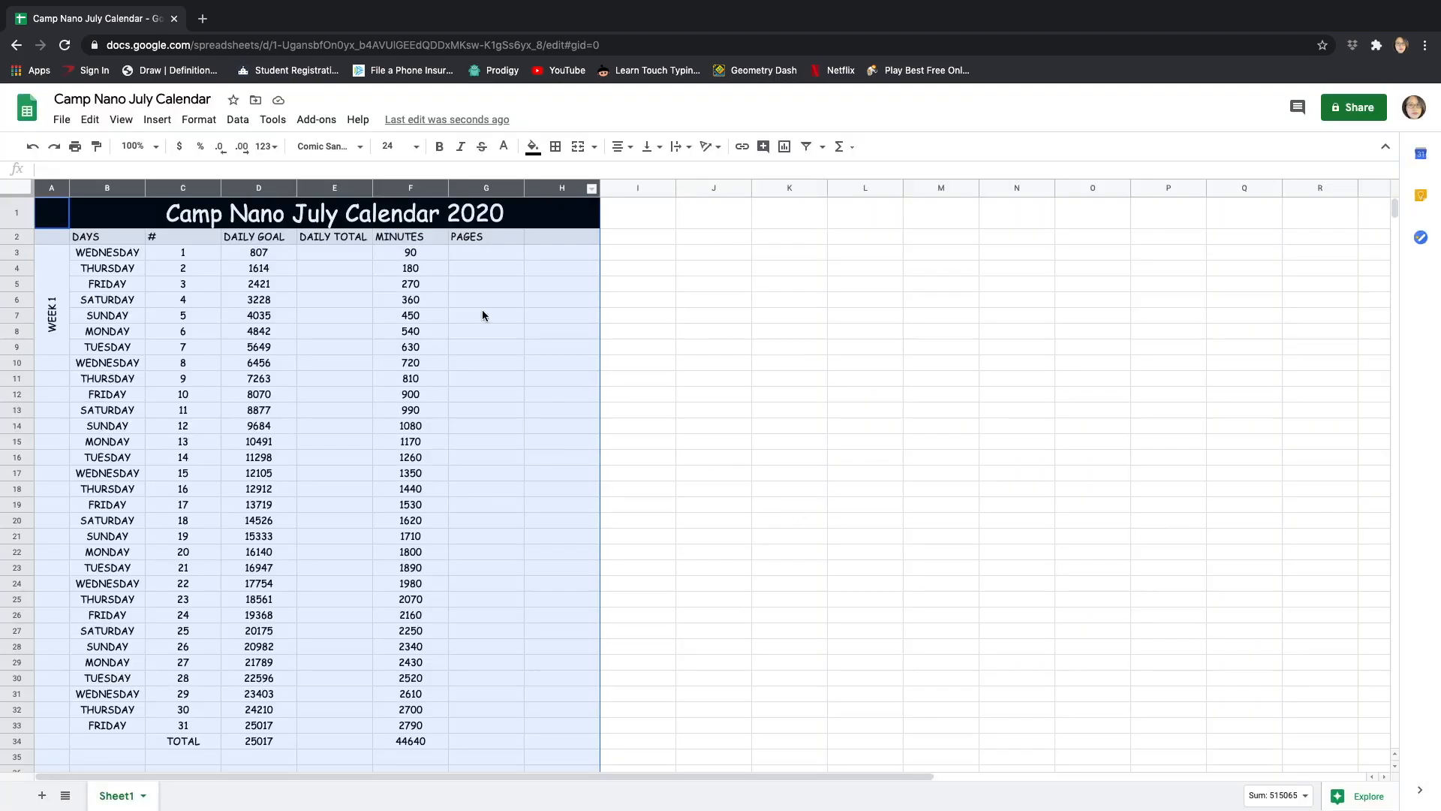
- Set the width of columns B to H to 115 pixels
click(137, 275)
click(110, 187)
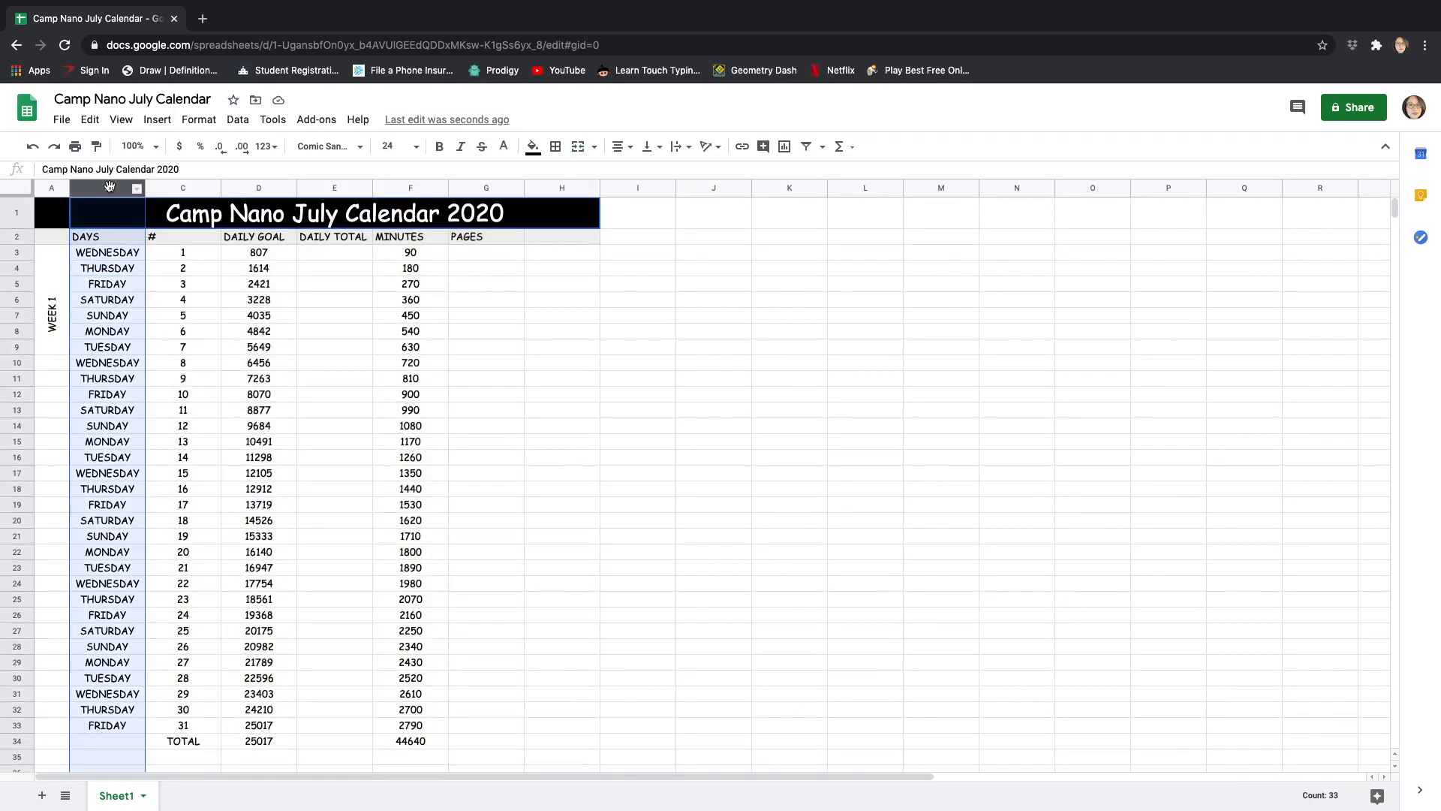
shift+click(554, 189)
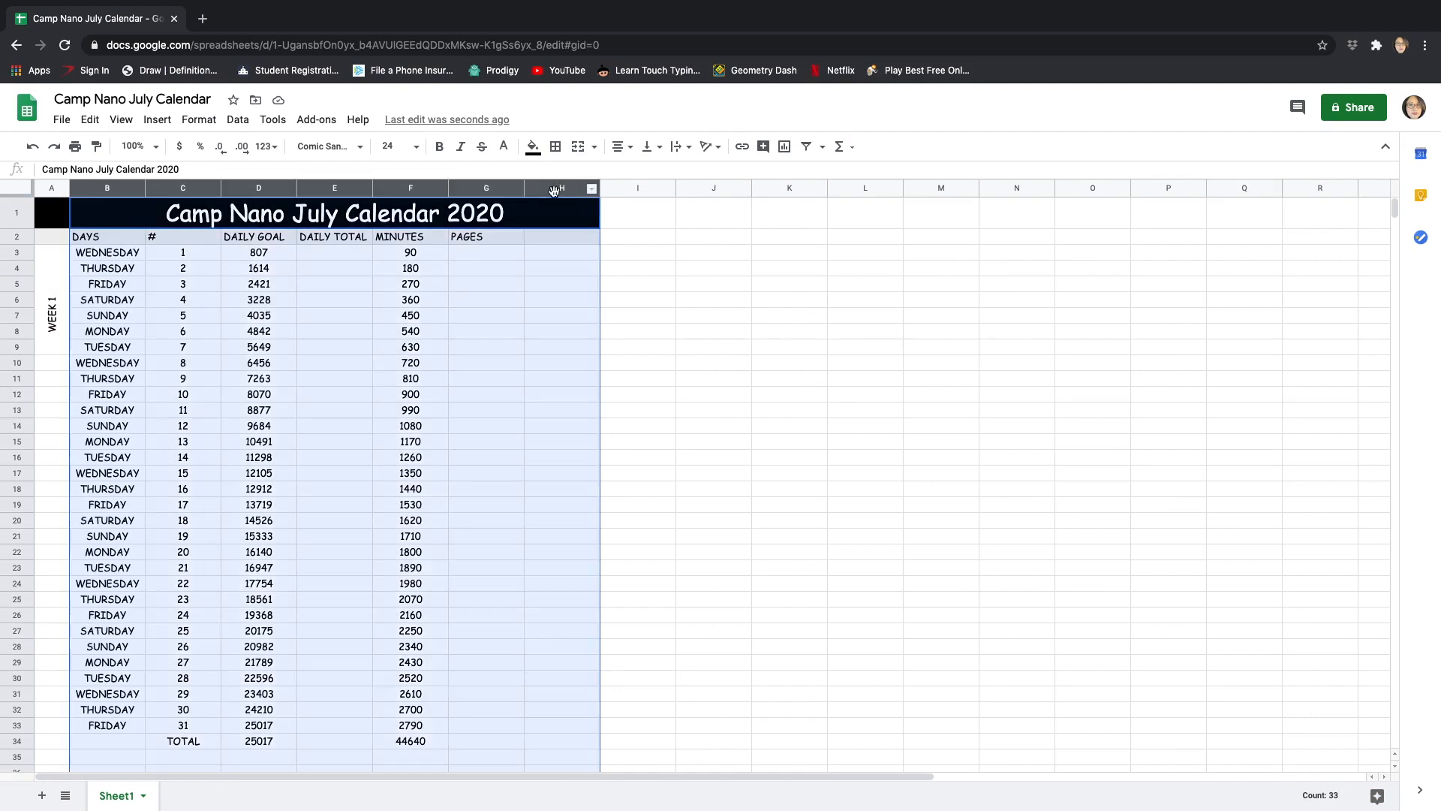
click(592, 190)
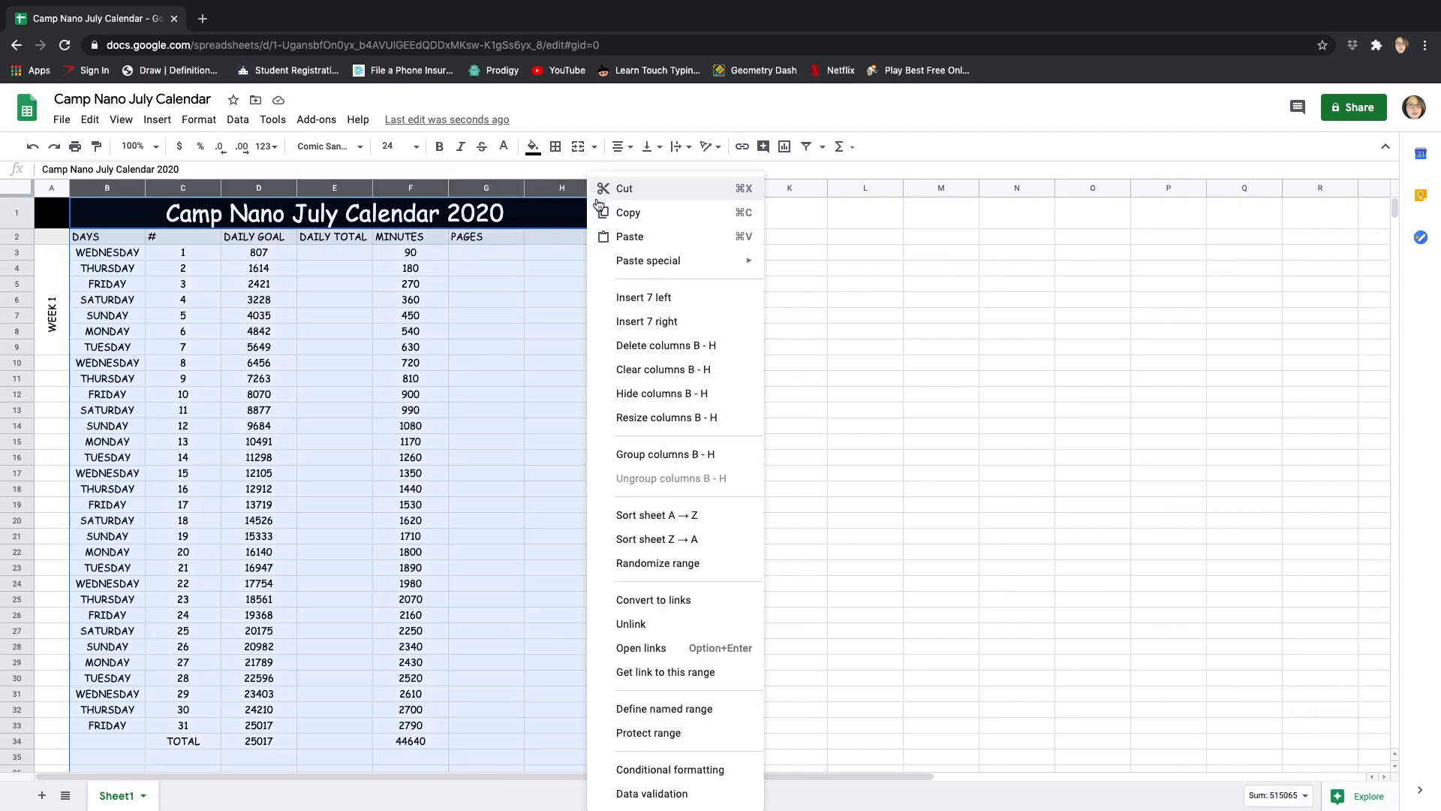
click(666, 418)
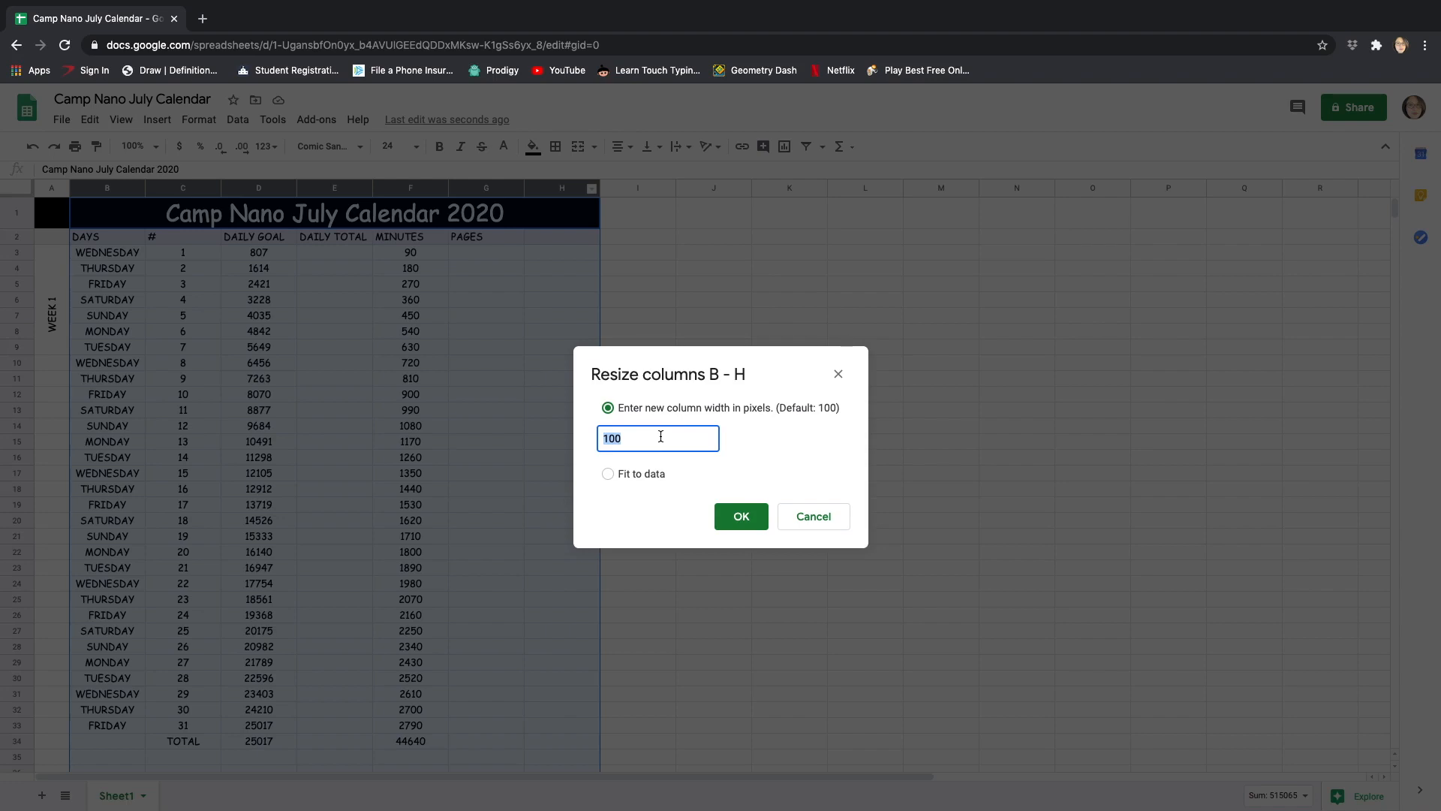
text(115)
key(Return)
click(868, 315)
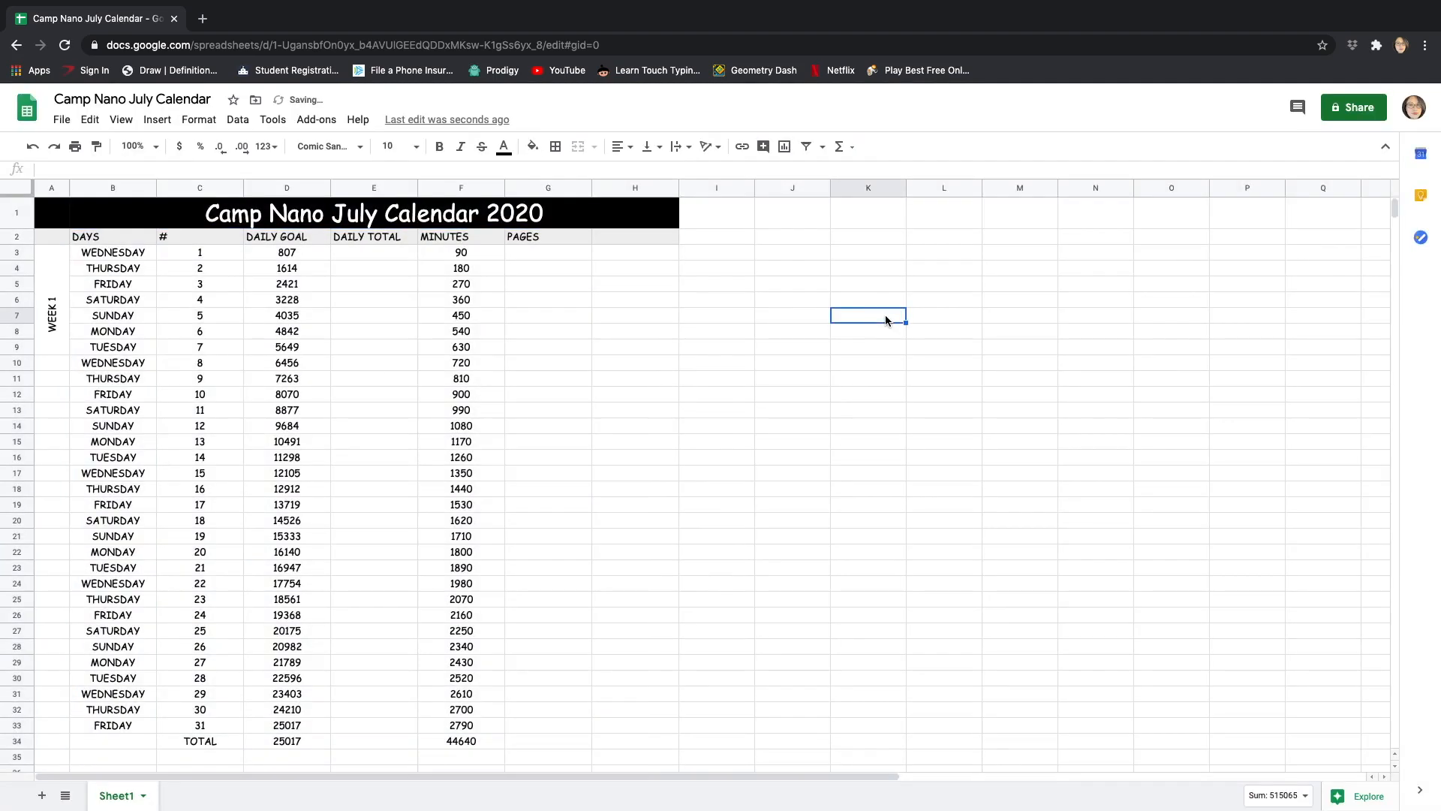
- Narrow the # column so it just fits the day numbers and the TOTAL label
drag(243, 187, 211, 188)
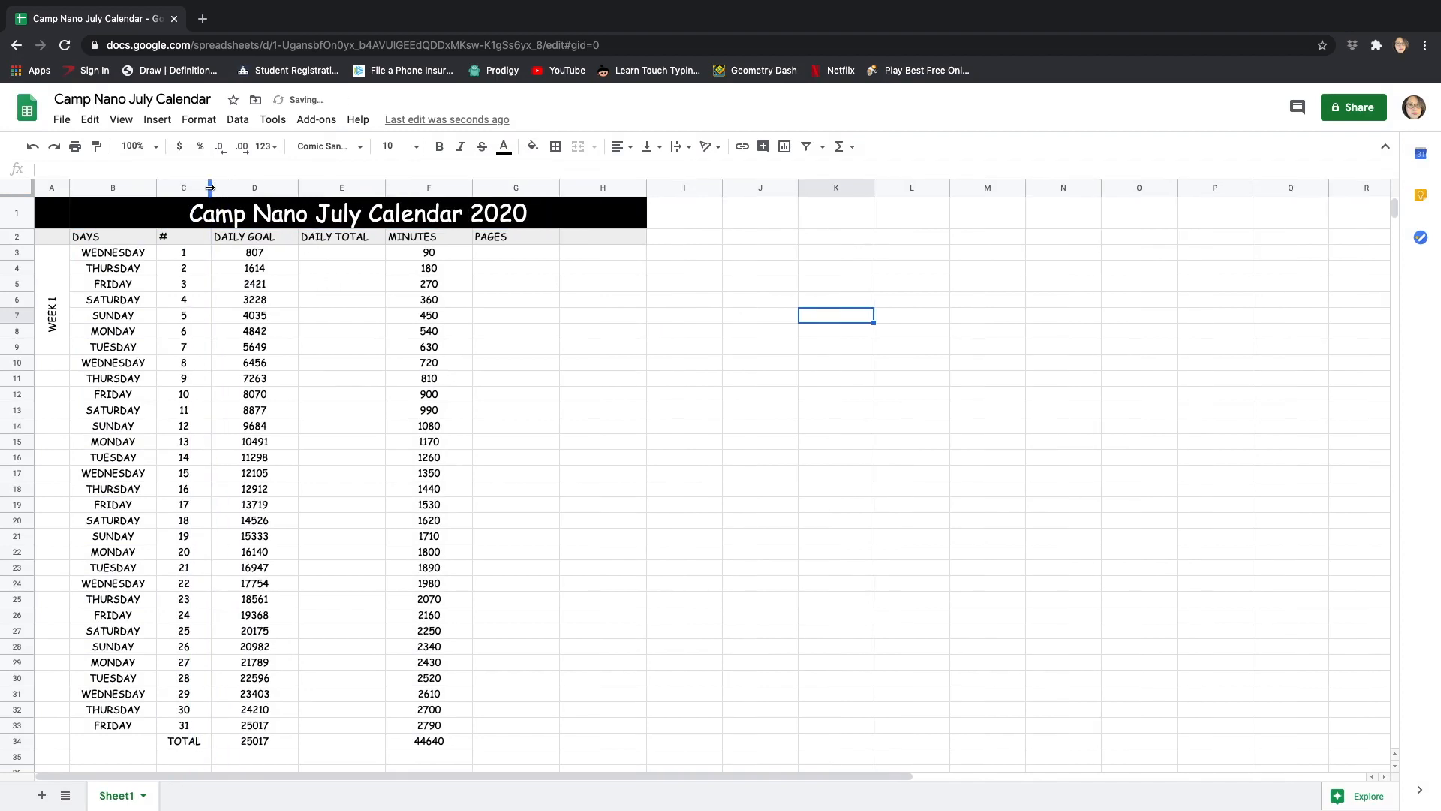
drag(210, 187, 199, 187)
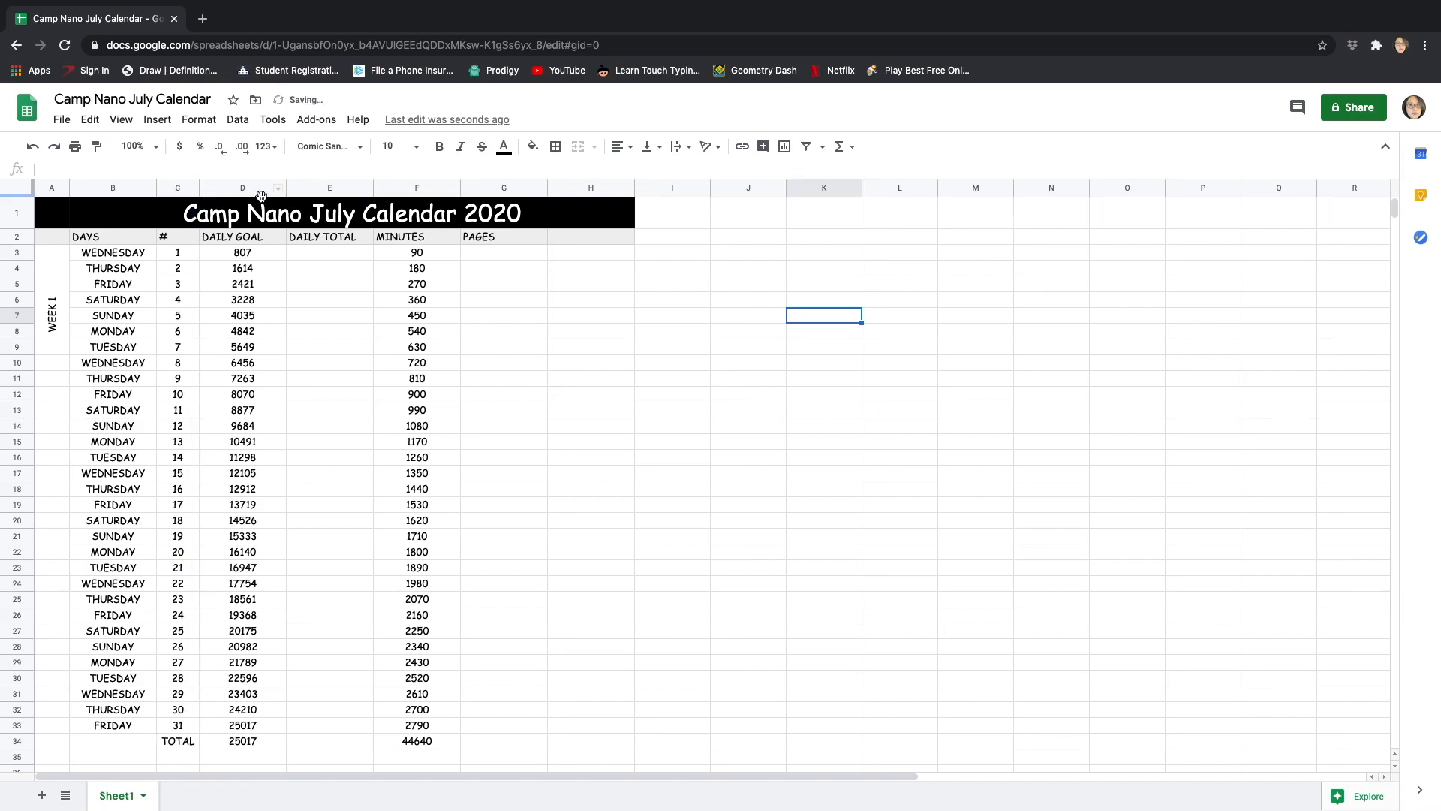
- Narrow the DAILY GOAL, DAILY TOTAL and MINUTES columns individually, making DAILY GOAL about 87 pixels wide
drag(285, 188, 265, 187)
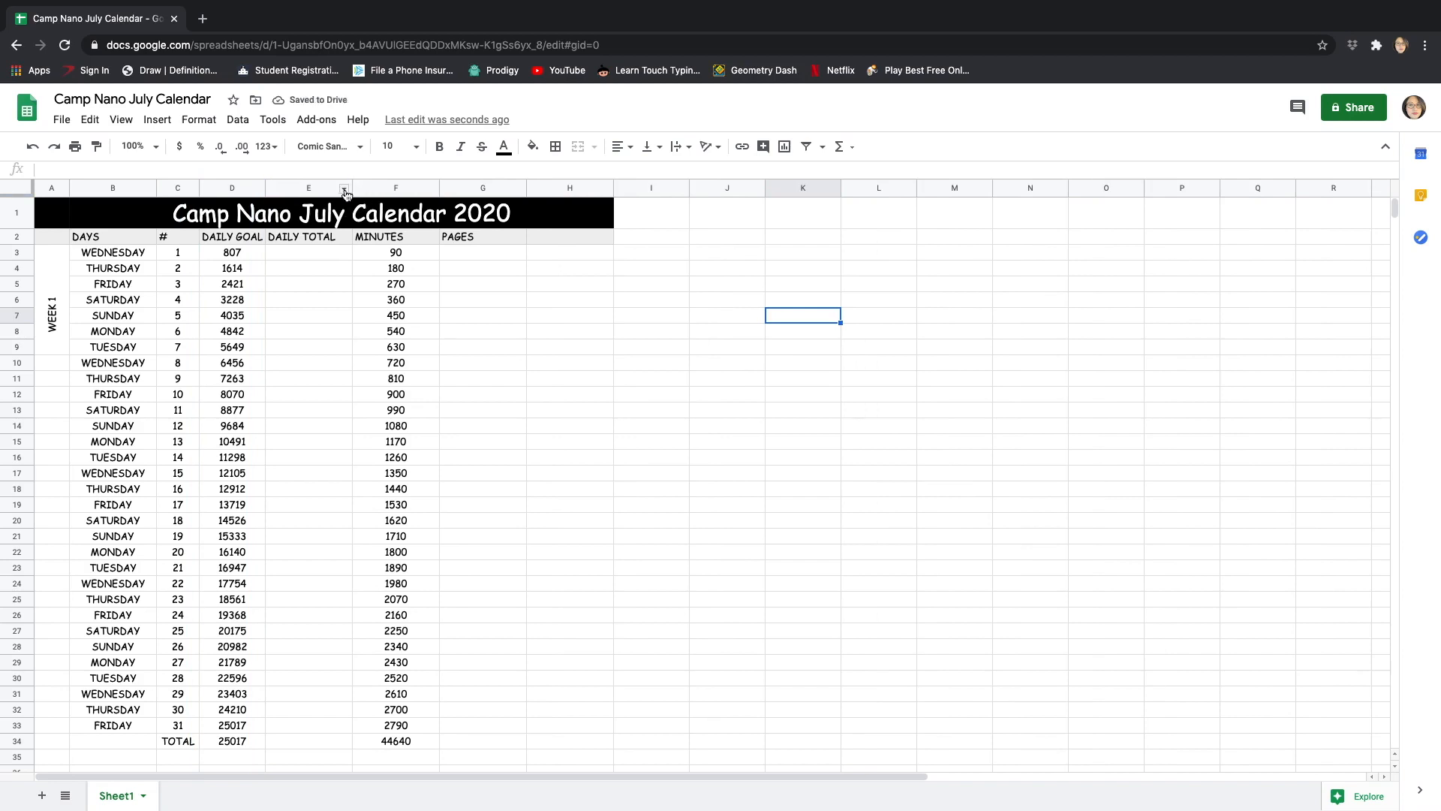
mouse_move(351, 187)
mouse_down()
mouse_move(309, 188)
mouse_move(330, 188)
mouse_up()
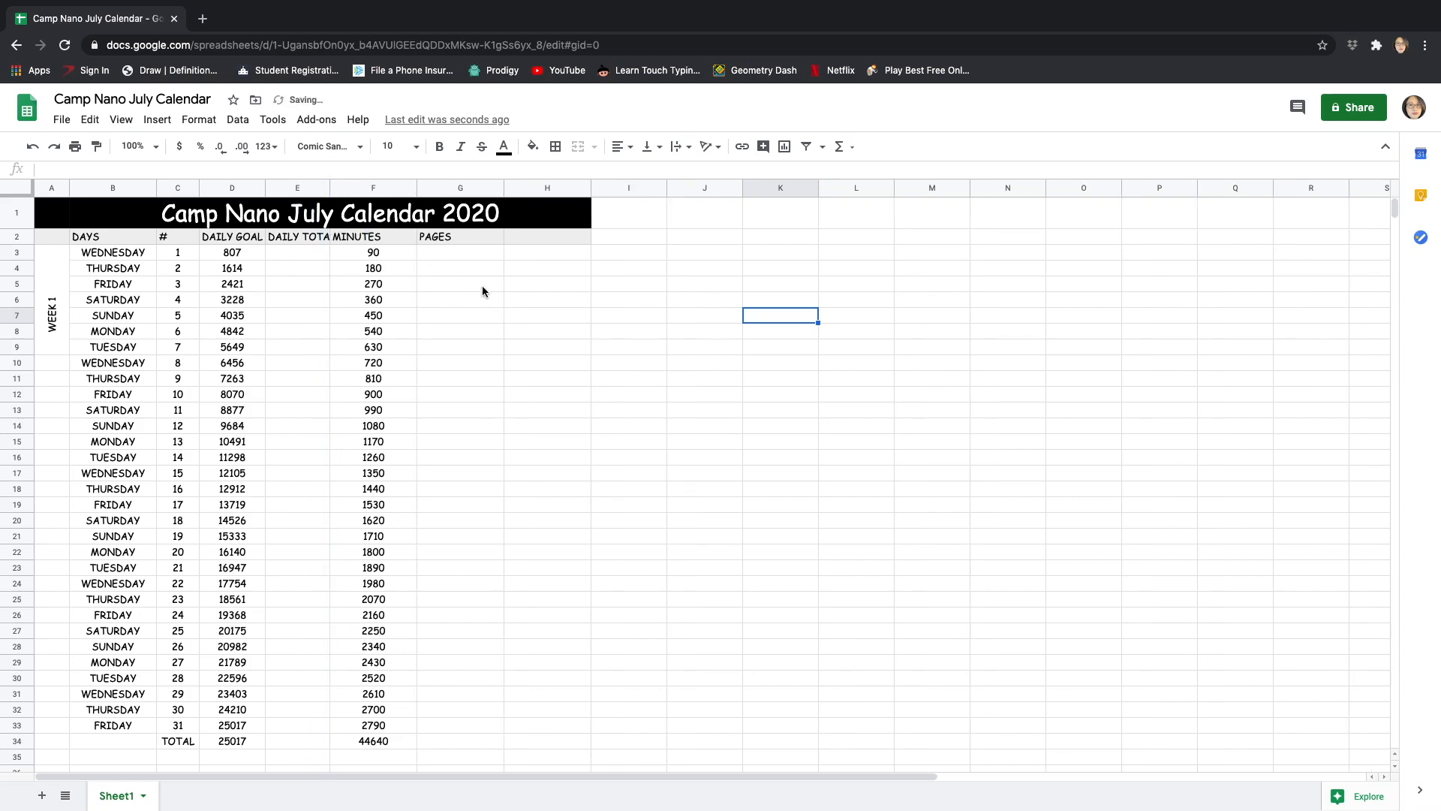
drag(416, 187, 390, 188)
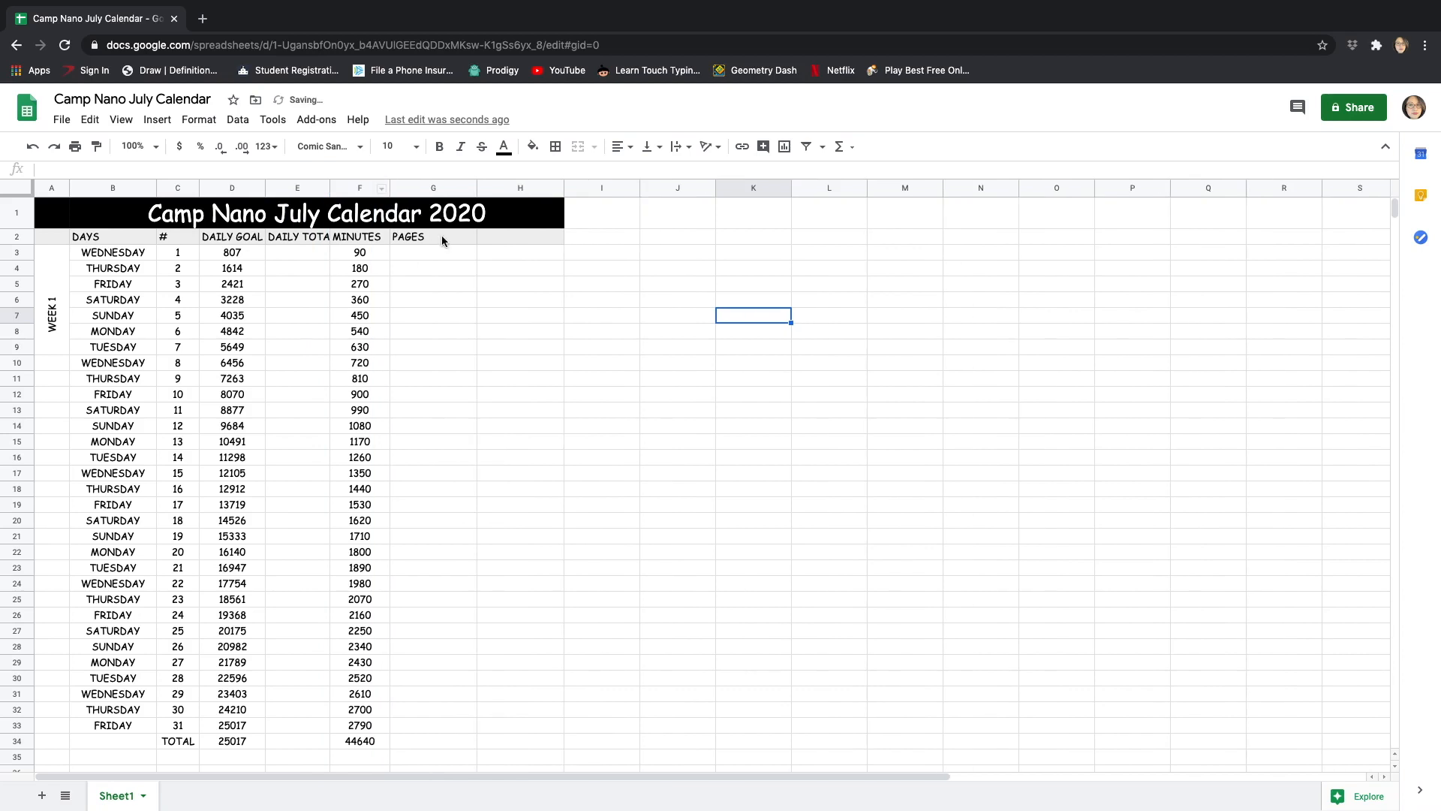
- Set a uniform width of 100 pixels for columns D to F, from DAILY GOAL to MINUTES
click(234, 186)
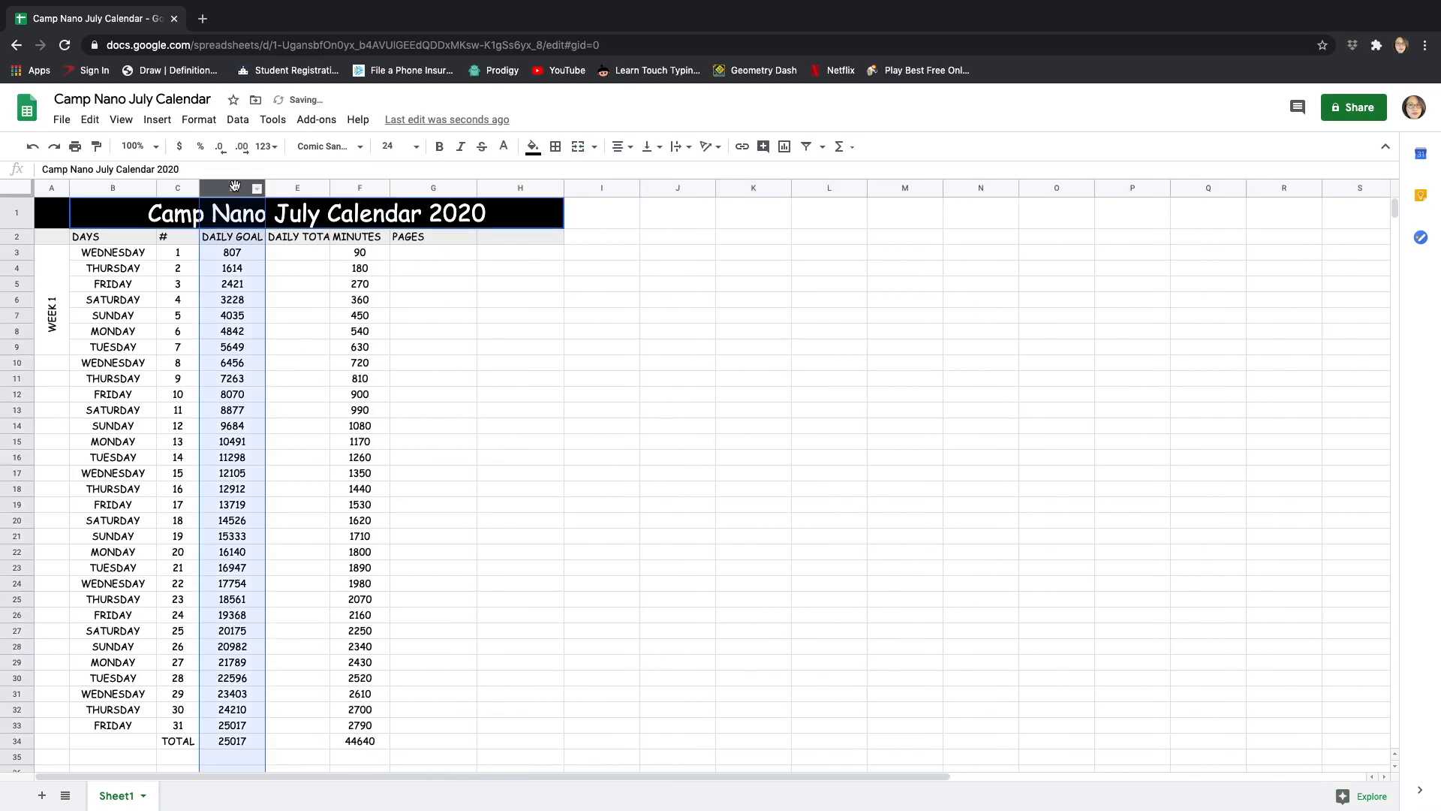
shift+click(361, 189)
click(381, 190)
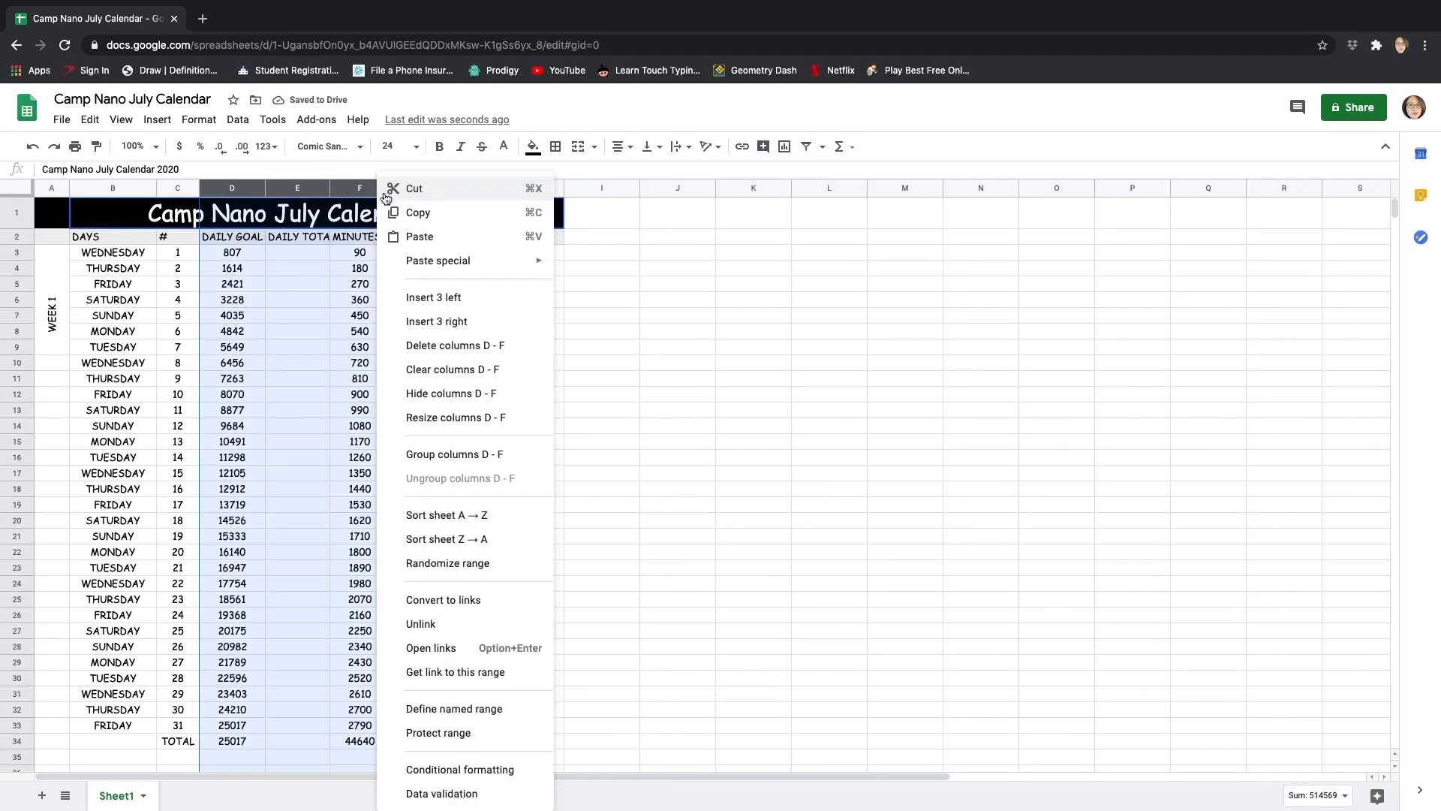
click(458, 417)
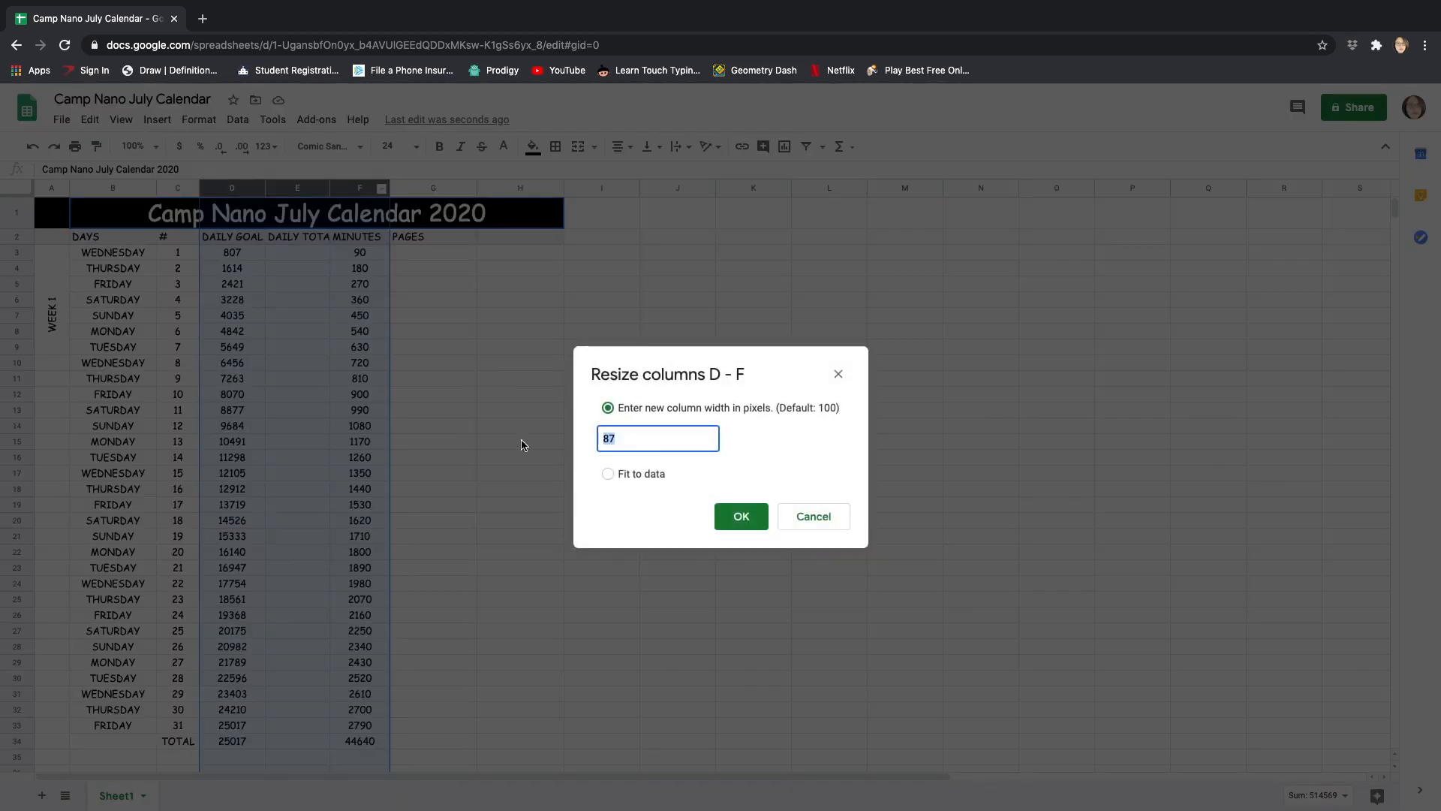
text(100)
click(745, 525)
click(600, 368)
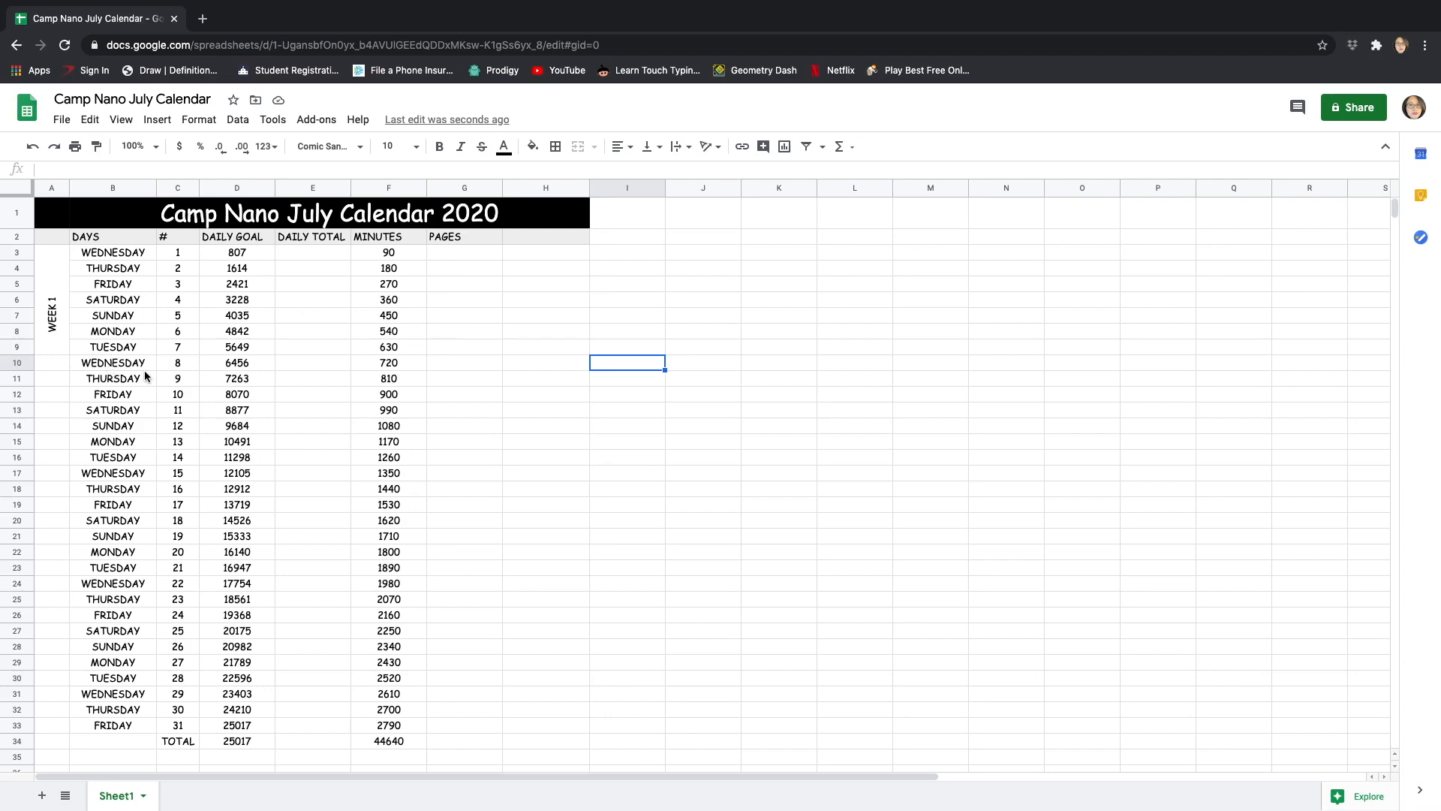
- Copy the merged vertical WEEK 1 label into A10:A16, beside days 8 to 14
scroll(144, 371, down, 1)
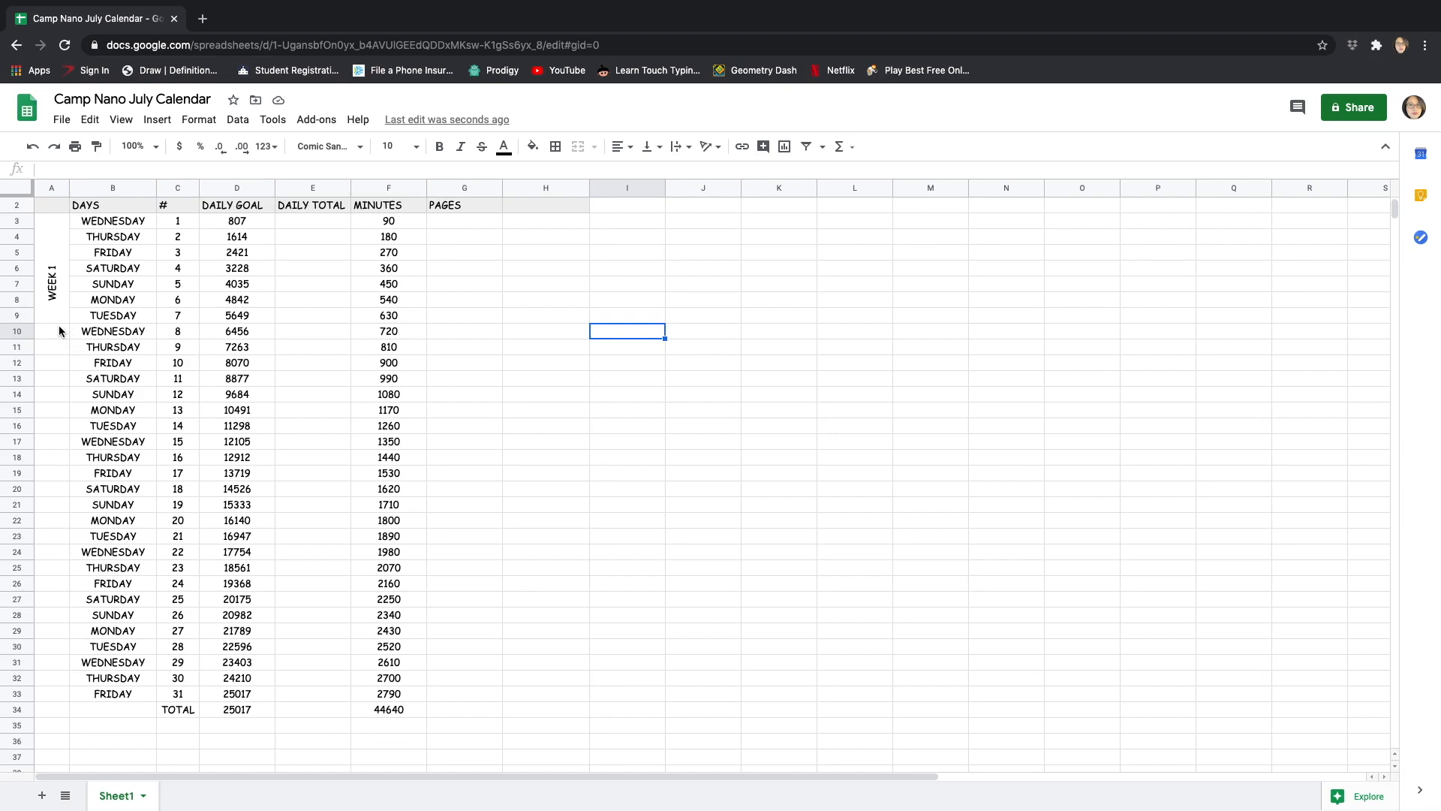
click(52, 284)
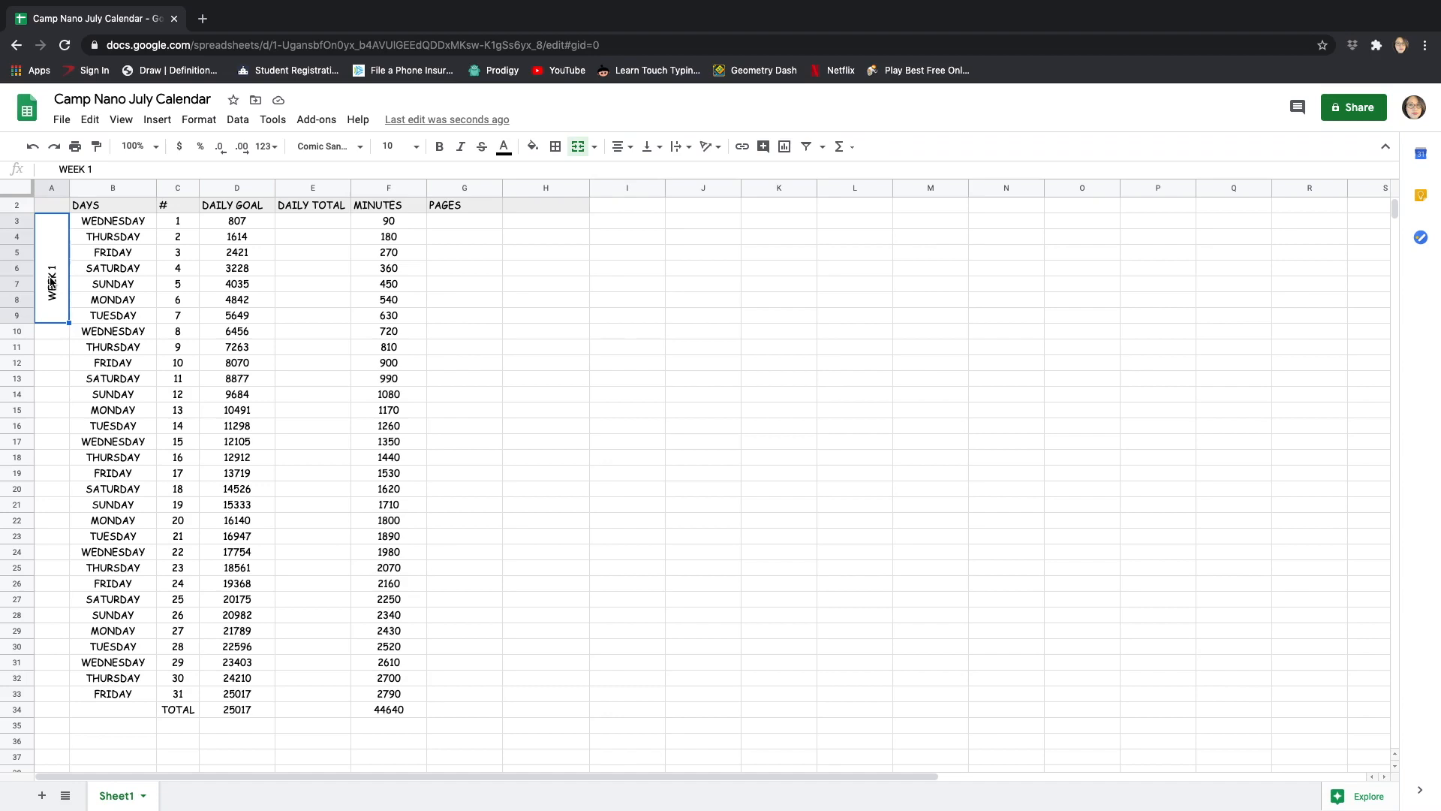
click(53, 331)
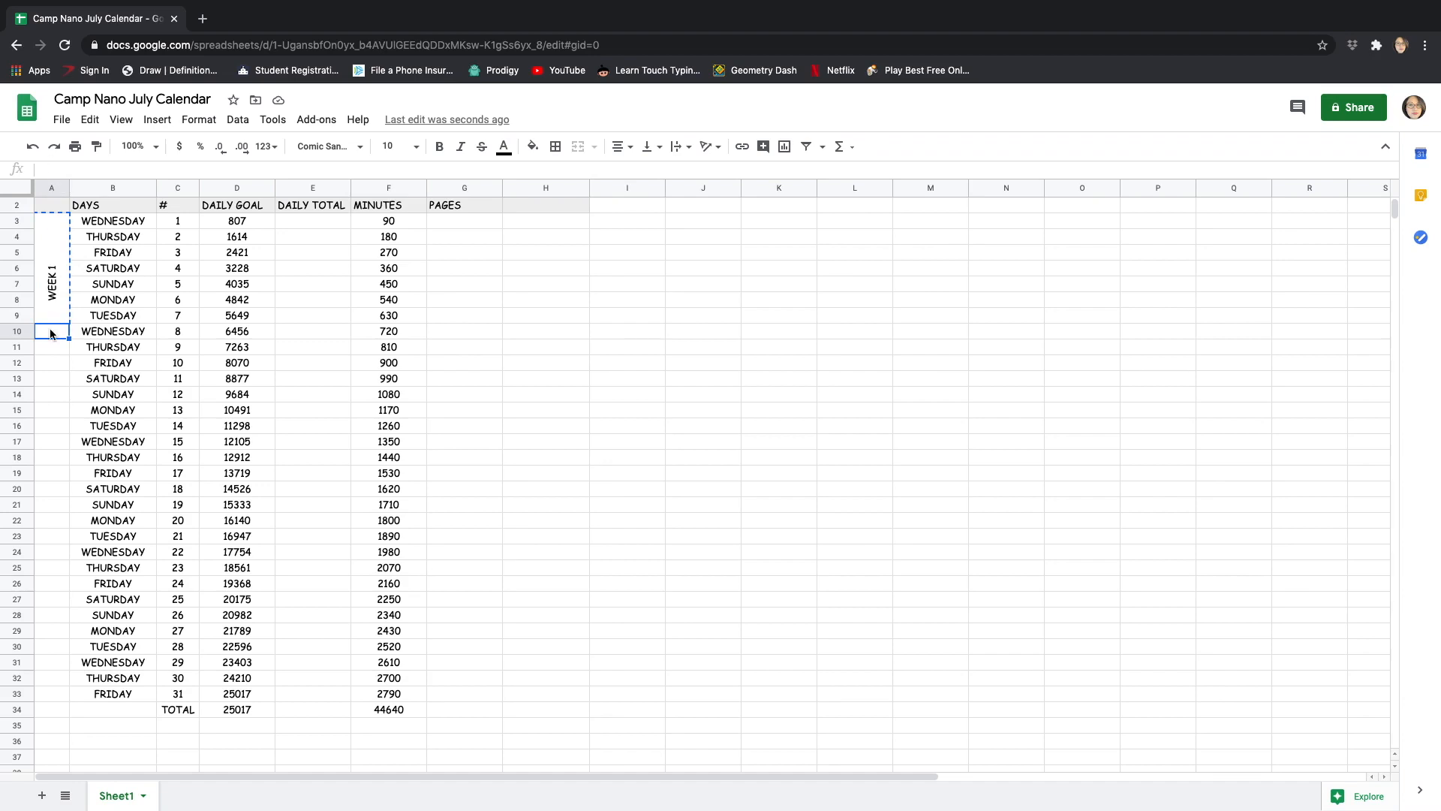
shift+click(54, 431)
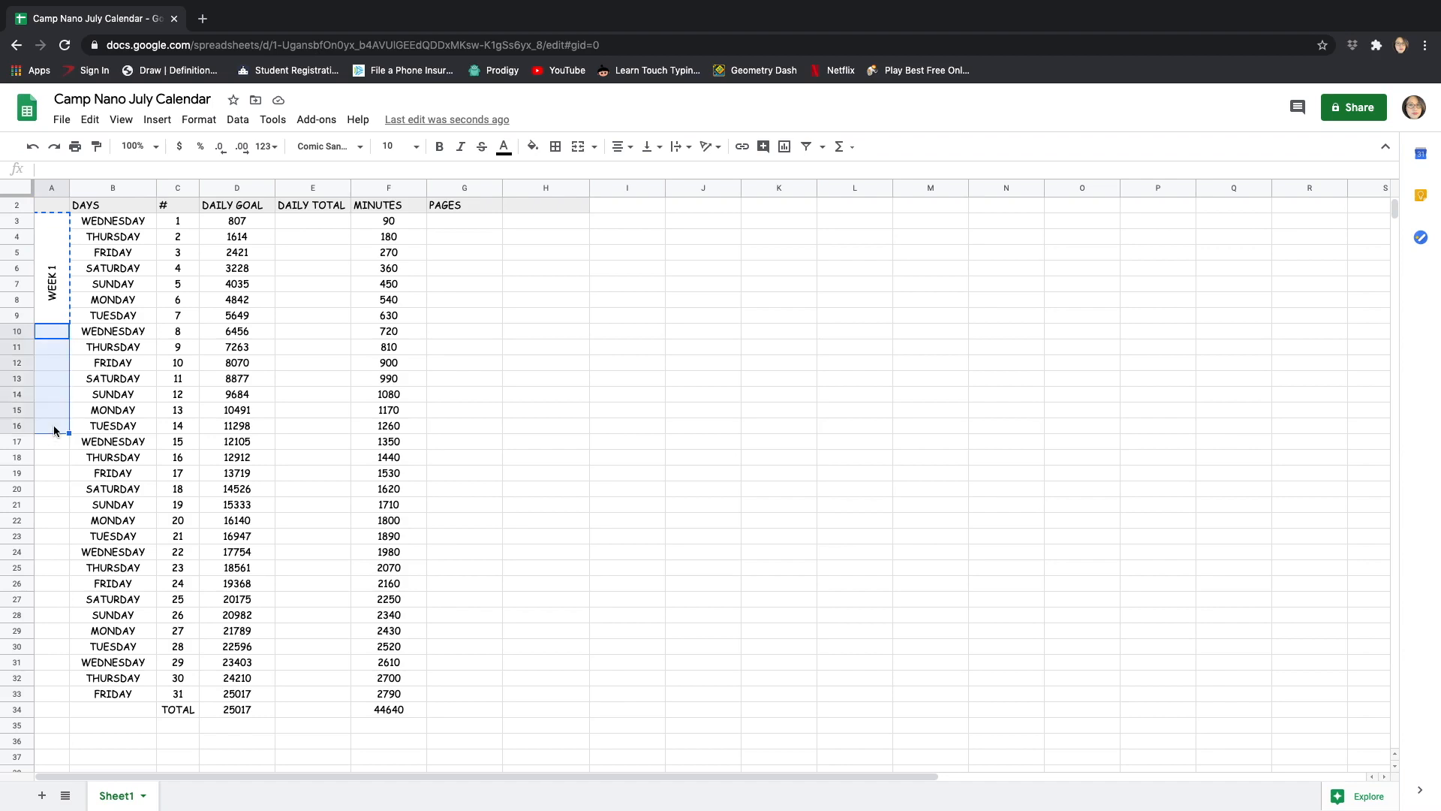
key(ctrl+v)
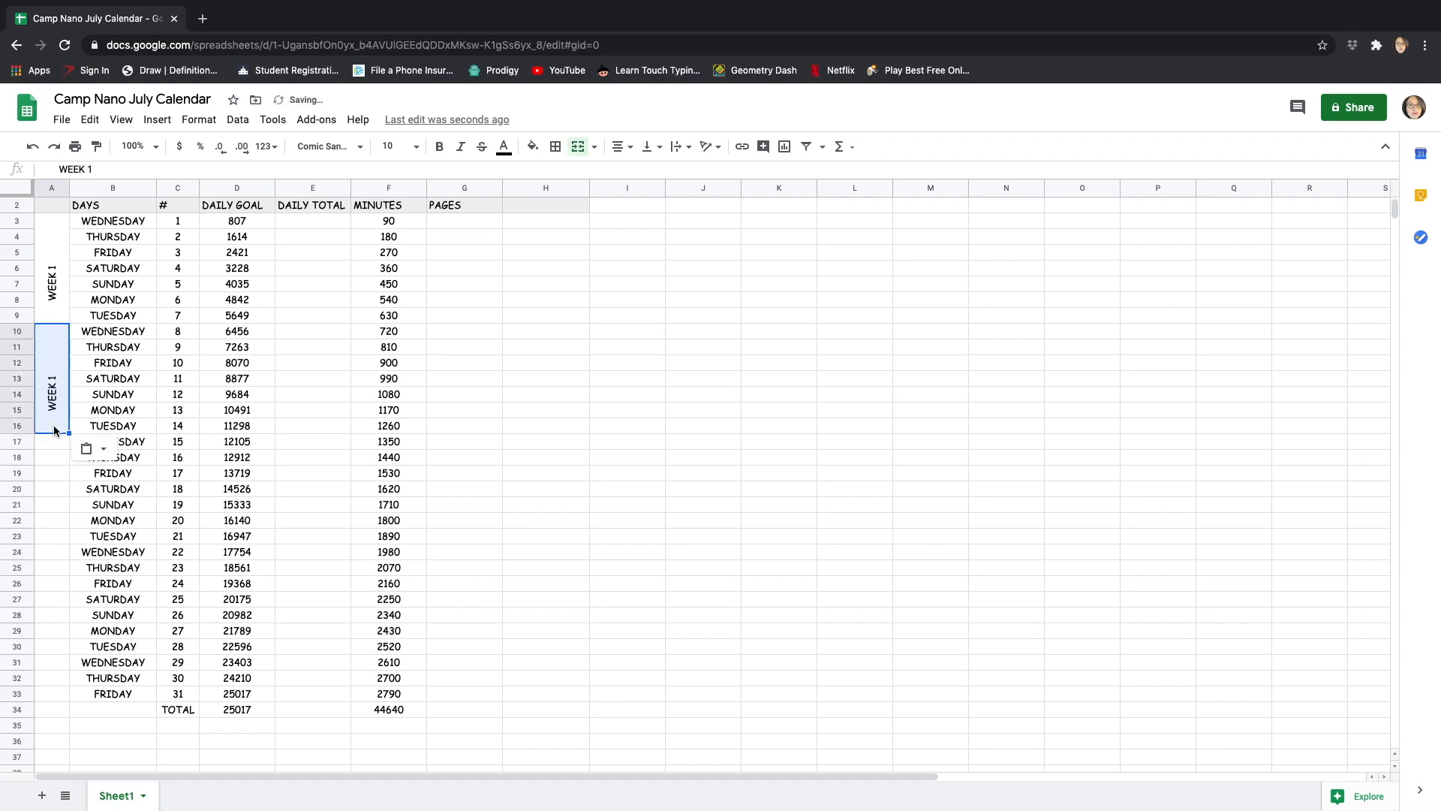
click(54, 443)
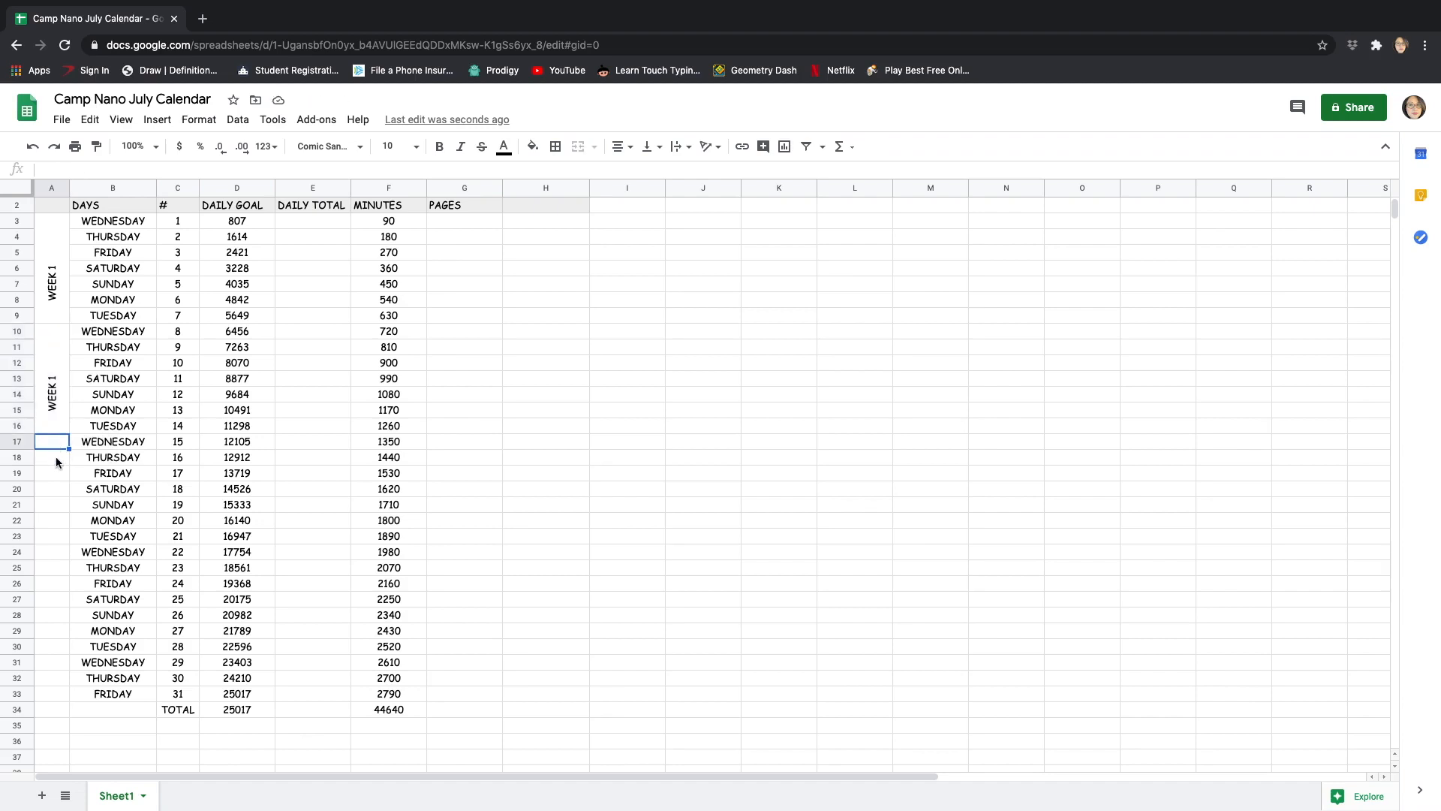
click(58, 460)
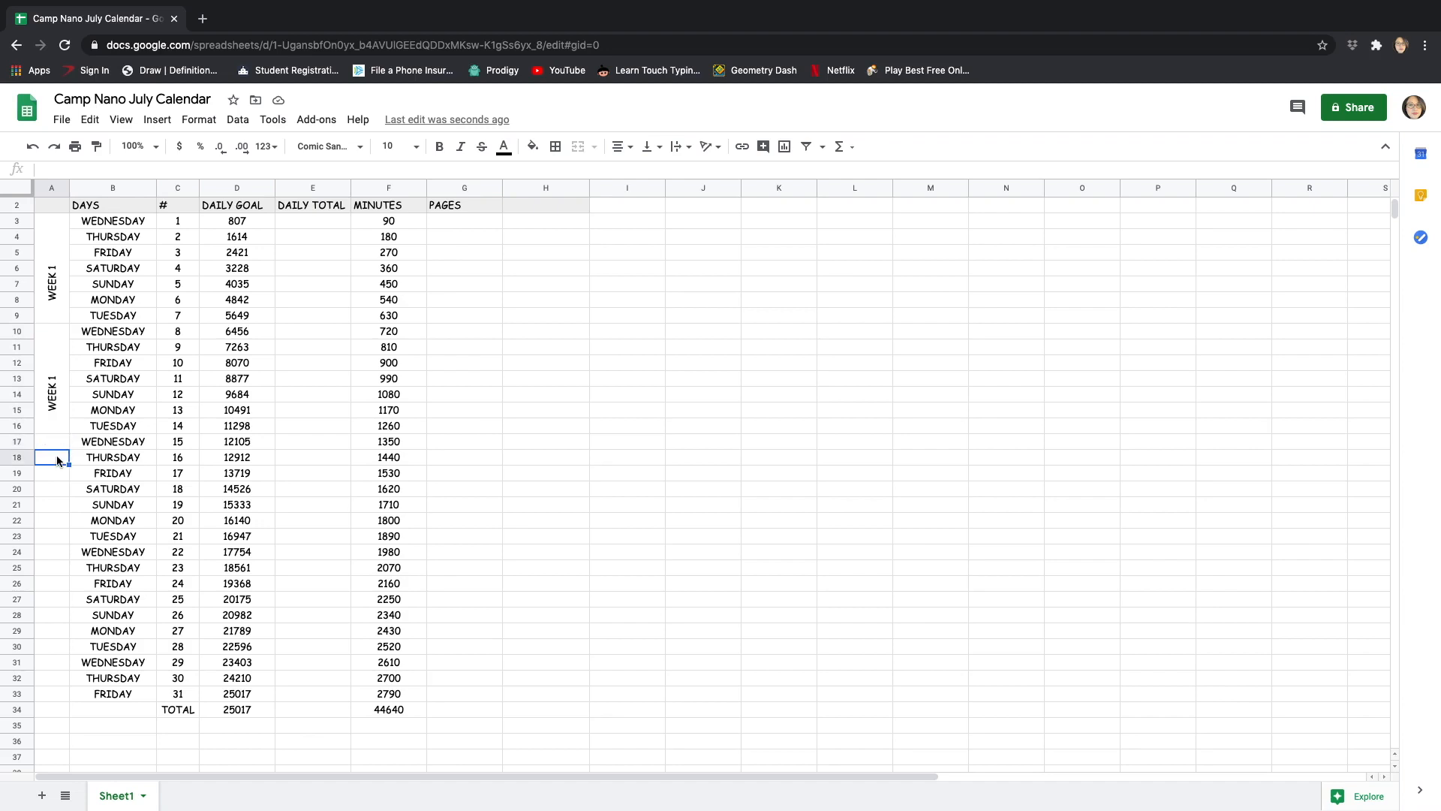
click(58, 445)
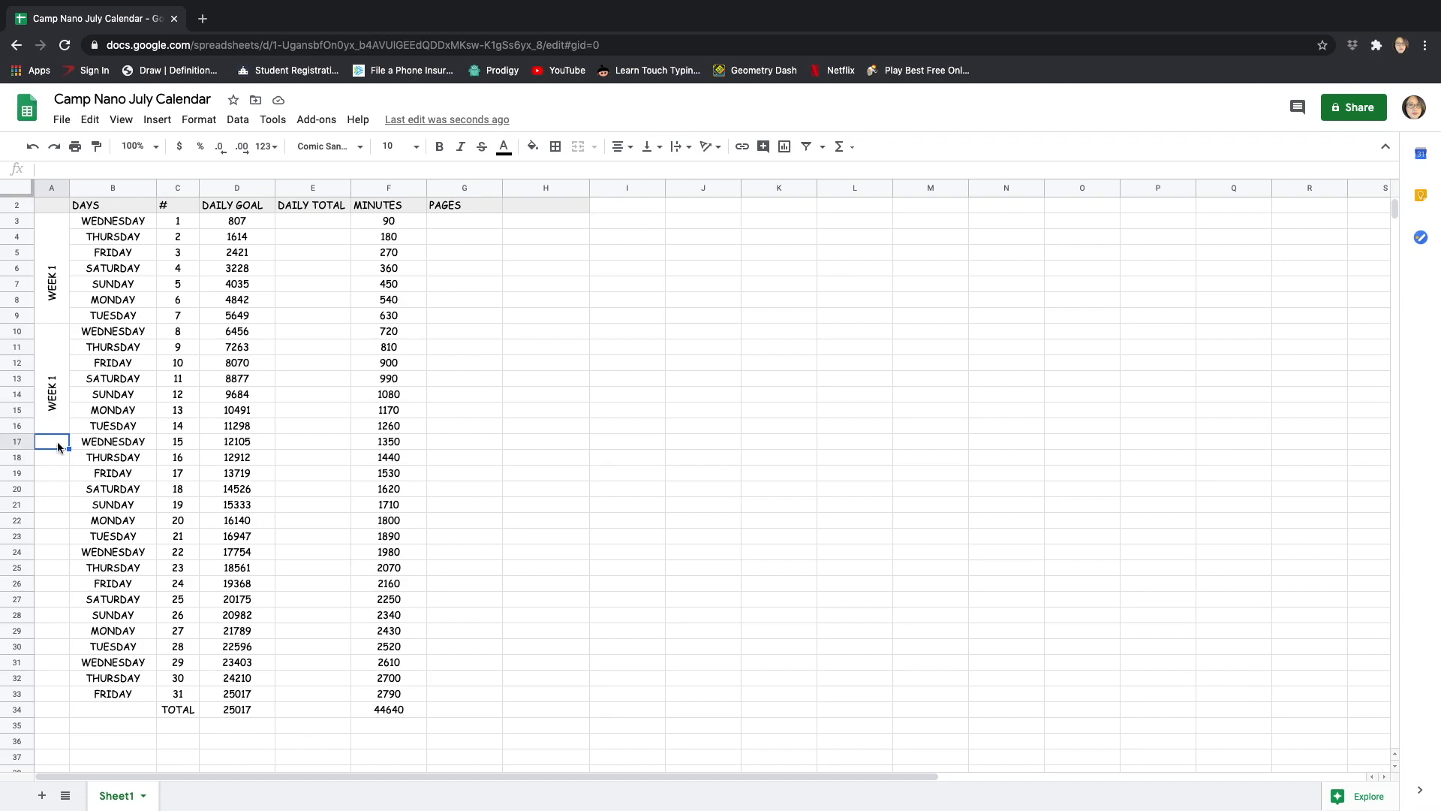
shift+click(60, 542)
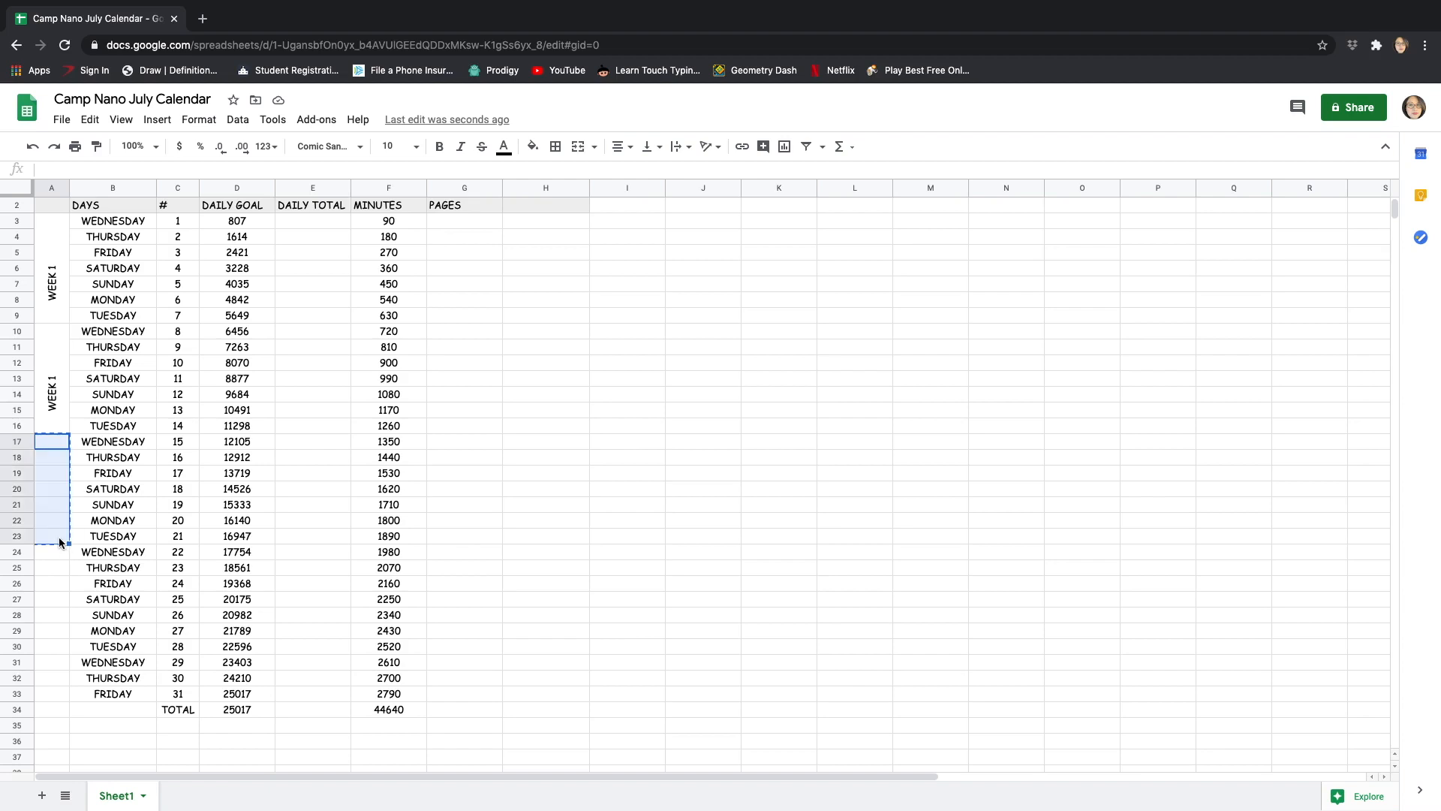
click(719, 409)
key(super+v)
key(BackSpace)
scroll(589, 312, right, 2)
scroll(590, 312, down, 1)
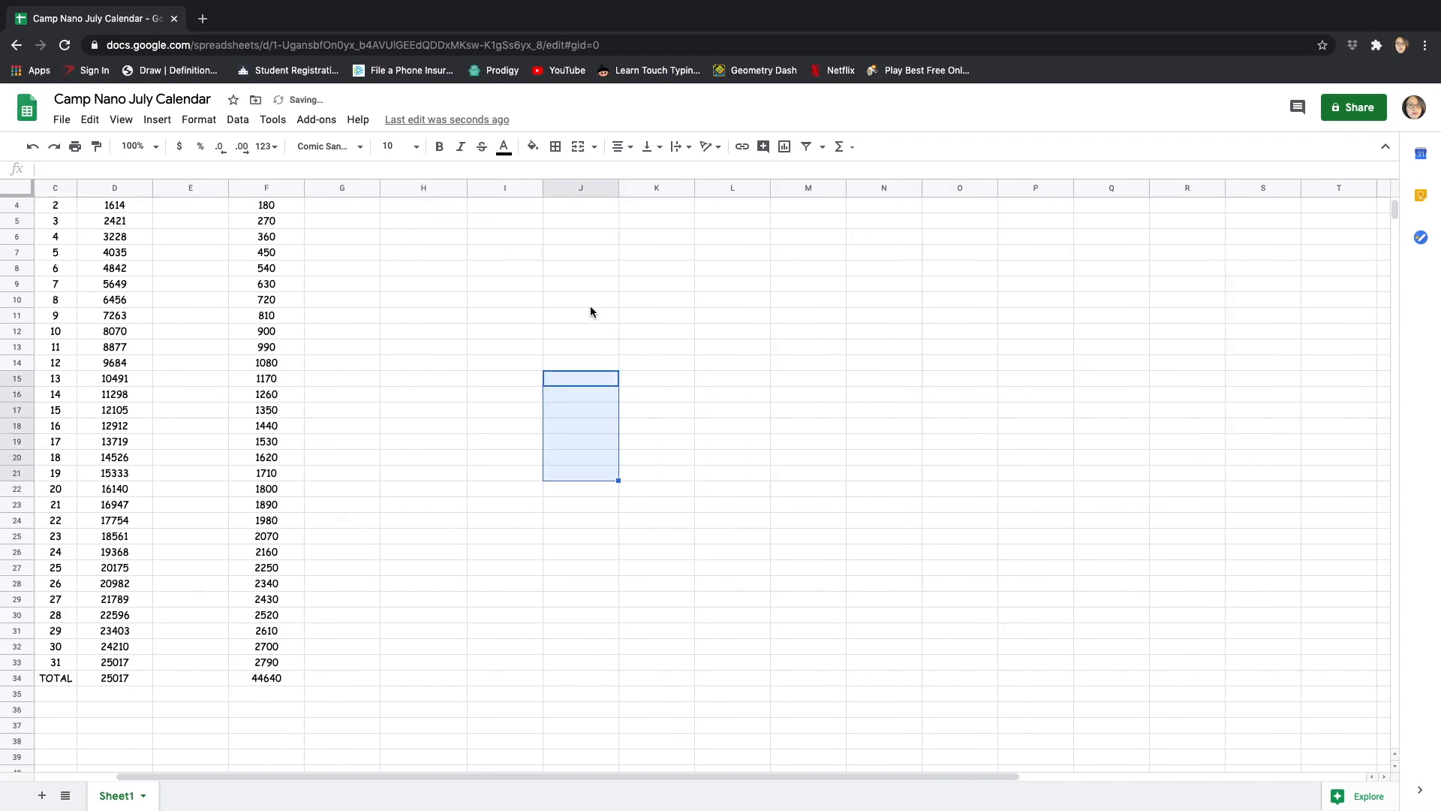
scroll(589, 311, down, 1)
scroll(332, 250, left, 2)
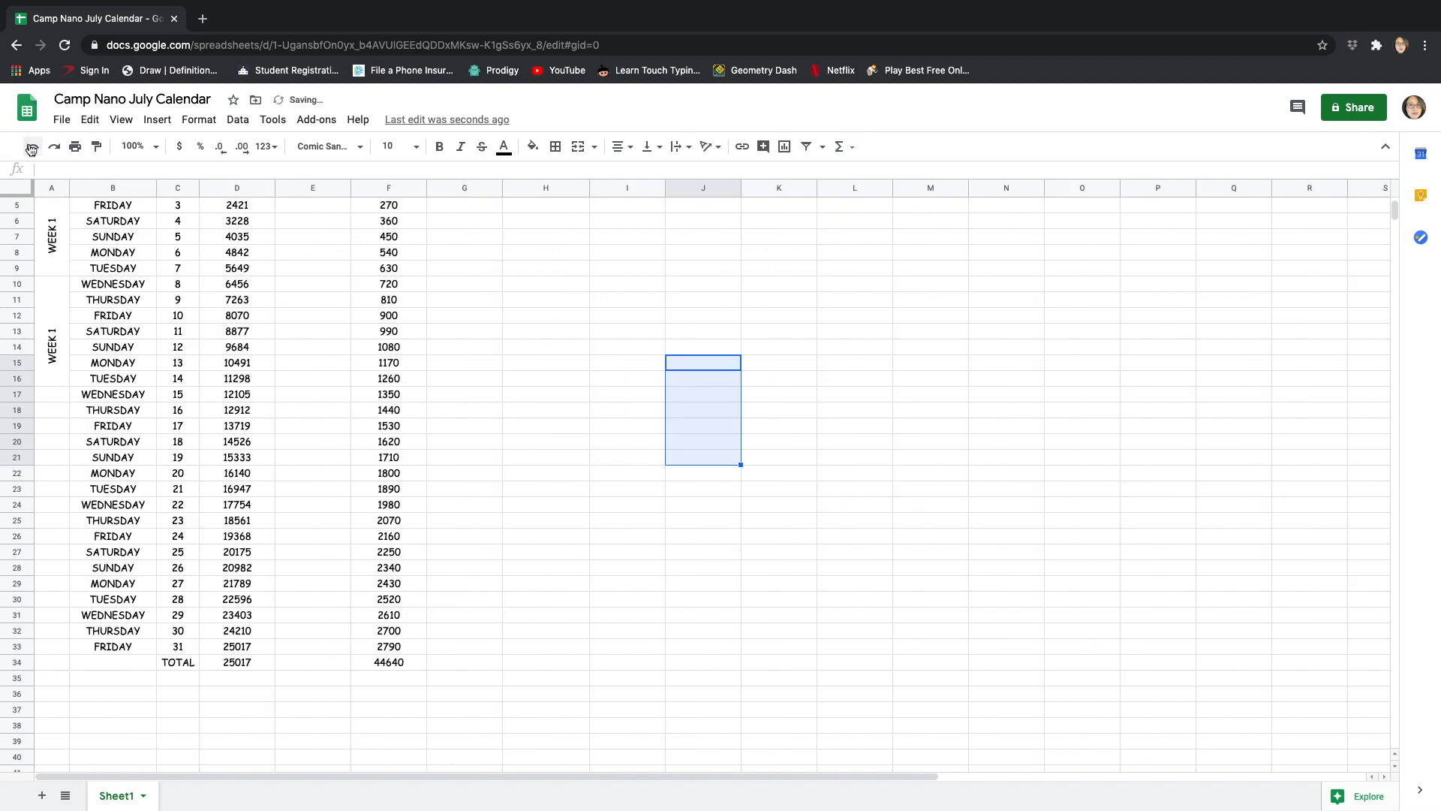
click(31, 146)
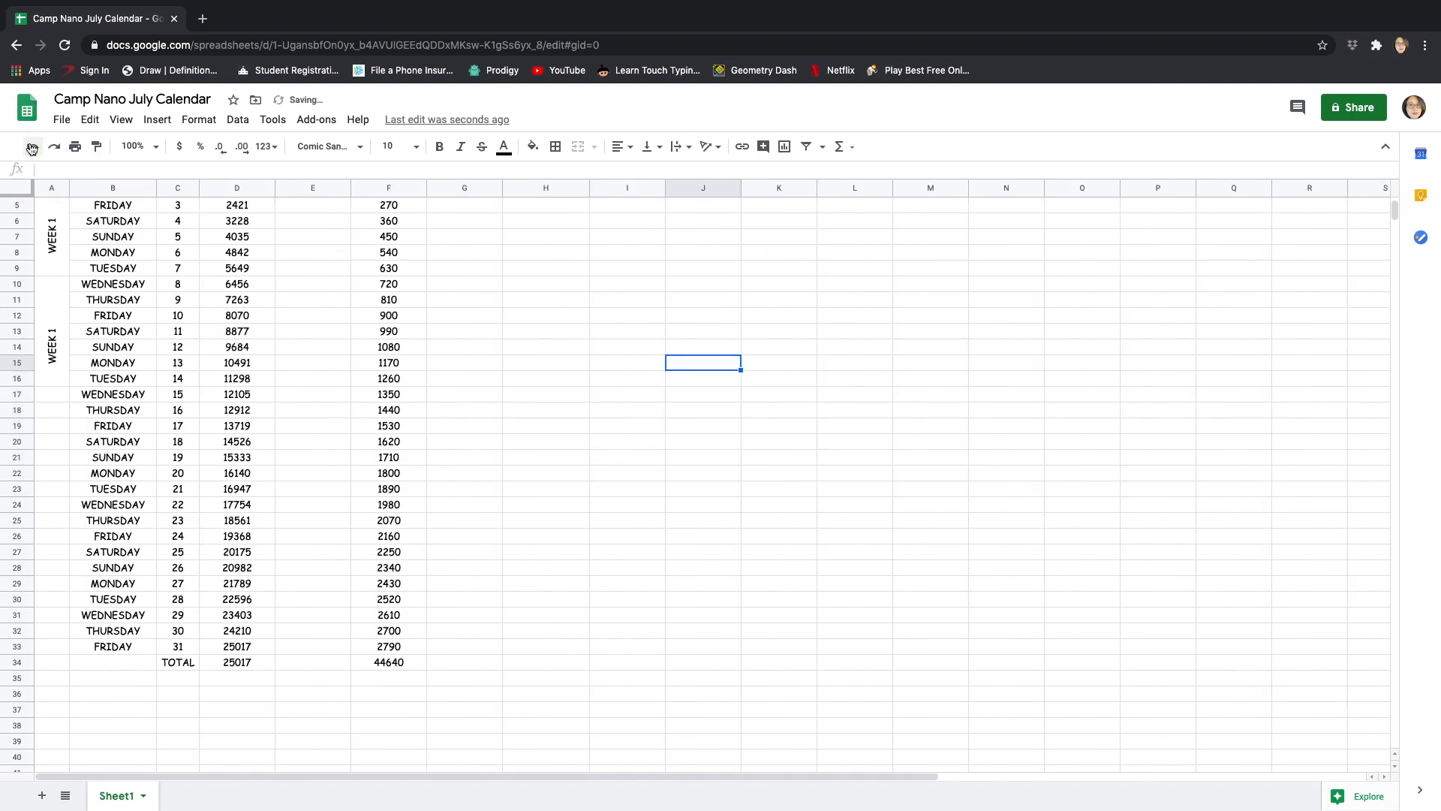
- Copy the vertical WEEK 1 label block from A10:A16 into A17:A23 and A24:A30
click(48, 321)
key(super+c)
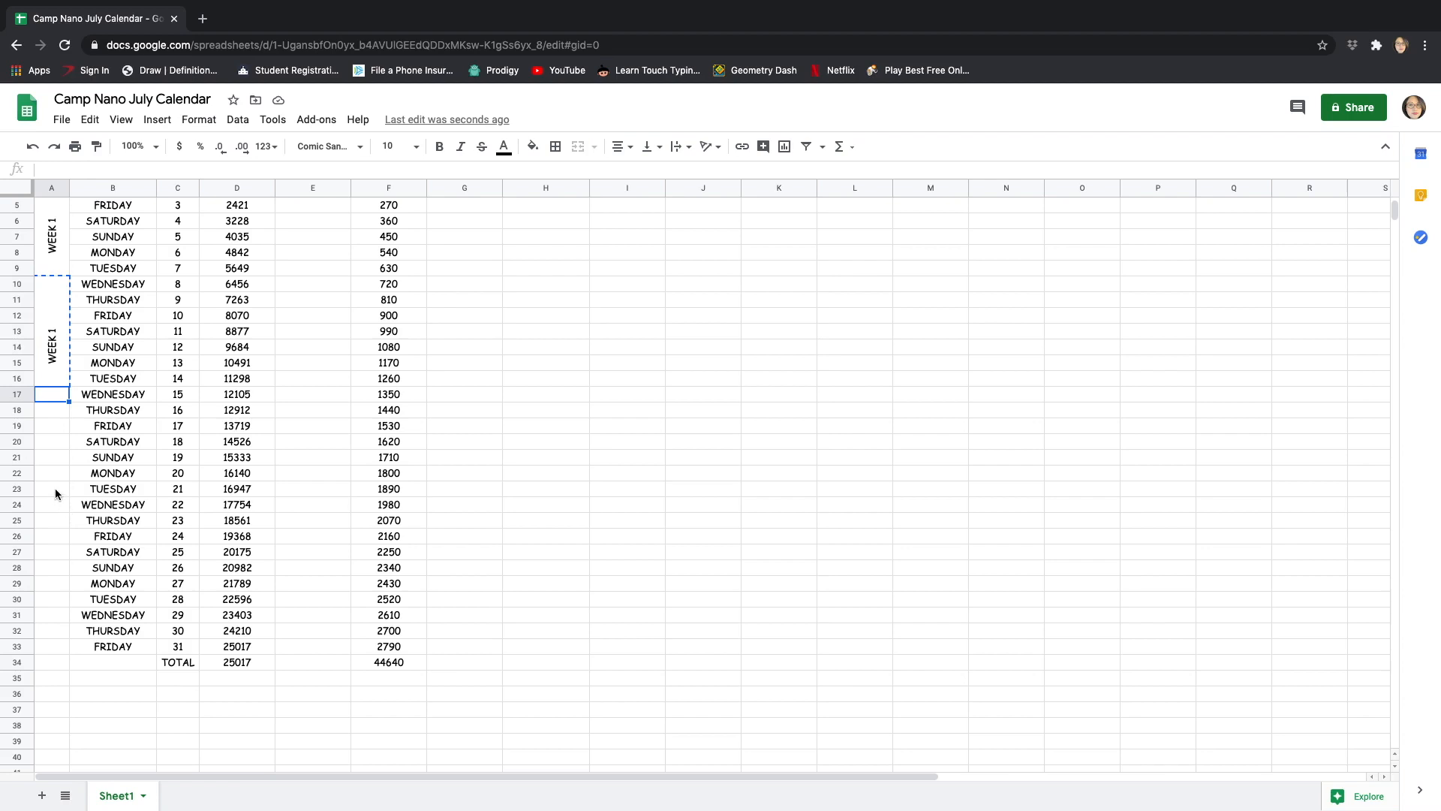
shift+click(55, 493)
key(ctrl+v)
click(54, 506)
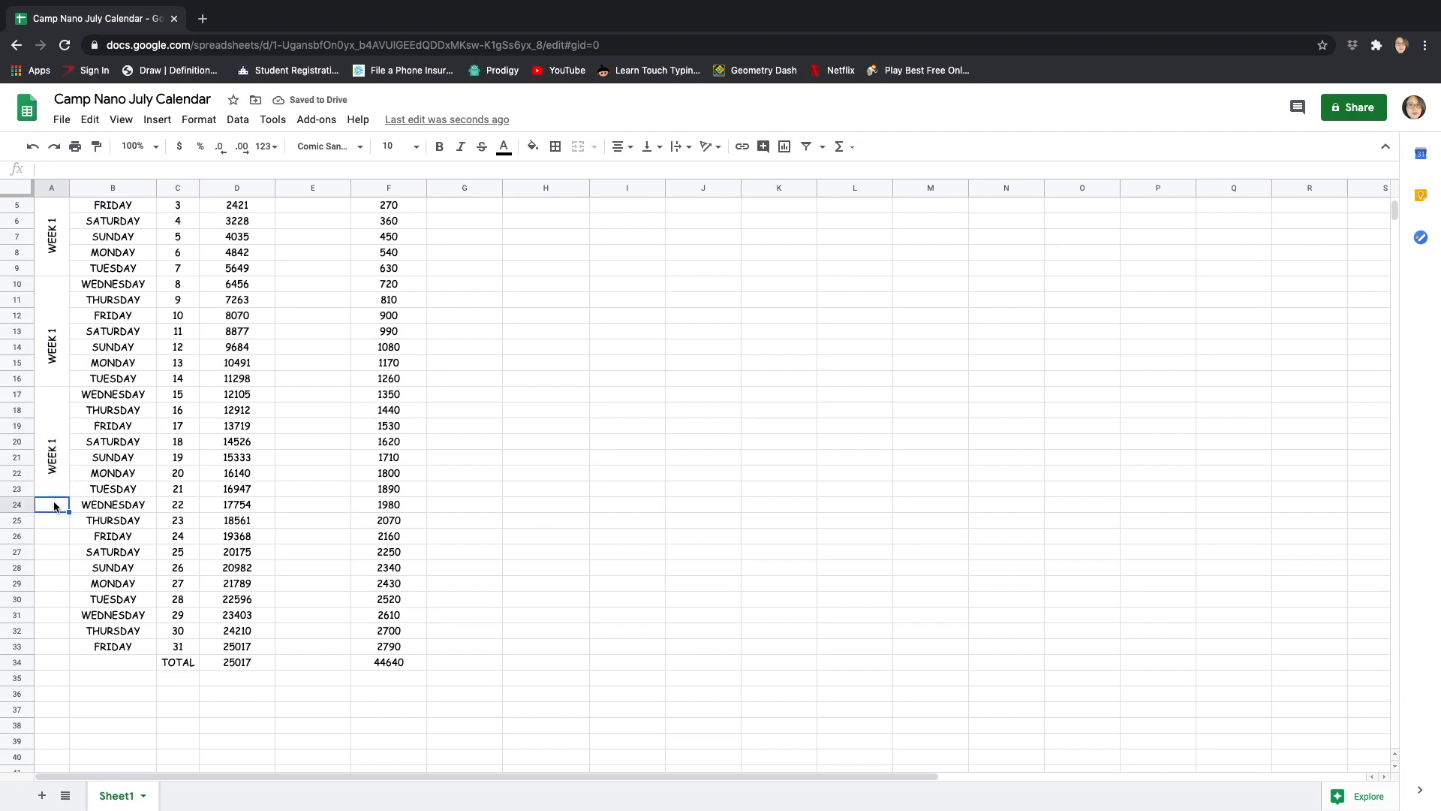
shift+click(66, 599)
key(ctrl+v)
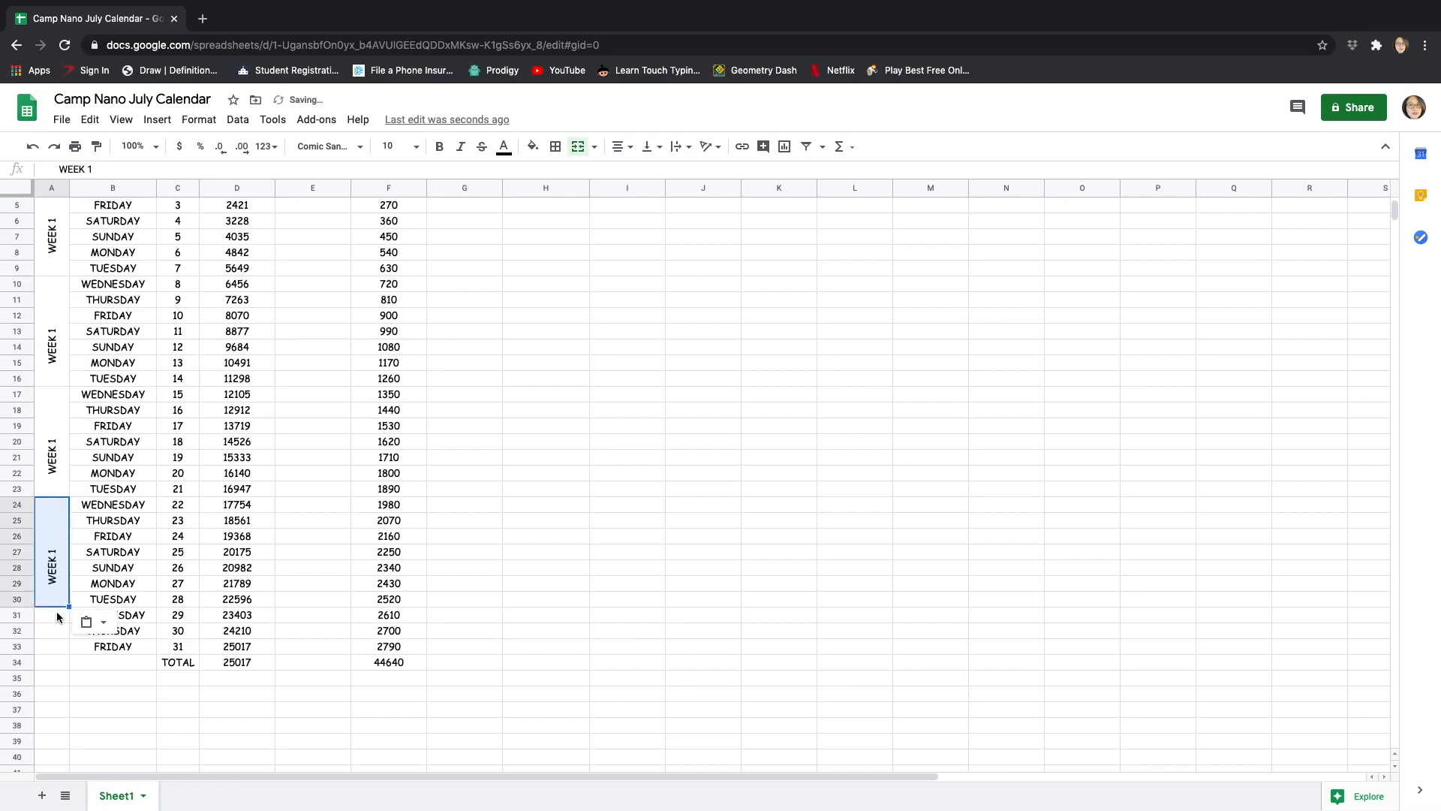
- Paste the copied WEEK 1 label block into A31:A37, starting beside day 29
click(57, 614)
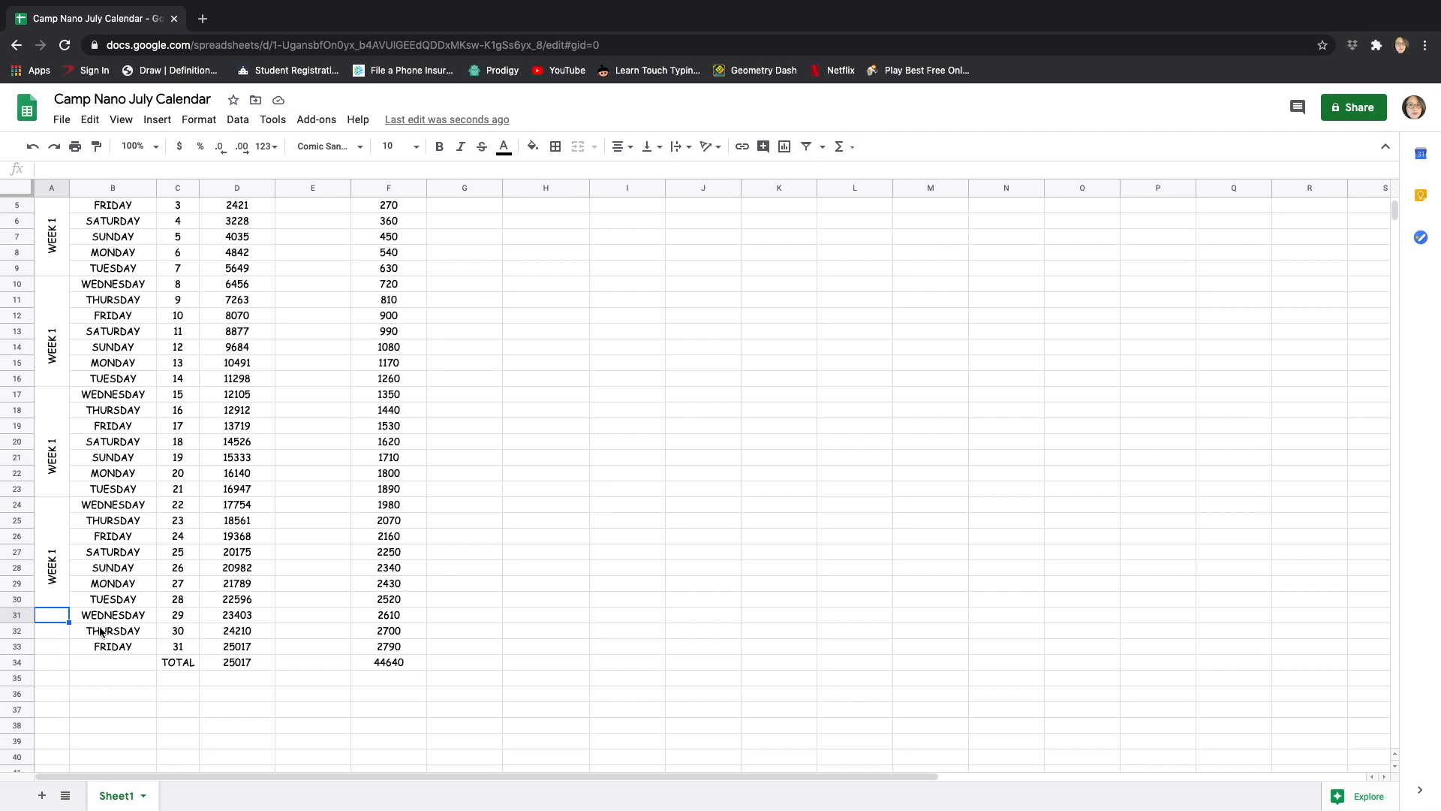
shift+click(57, 694)
key(ctrl+v)
click(628, 506)
scroll(430, 377, up, 2)
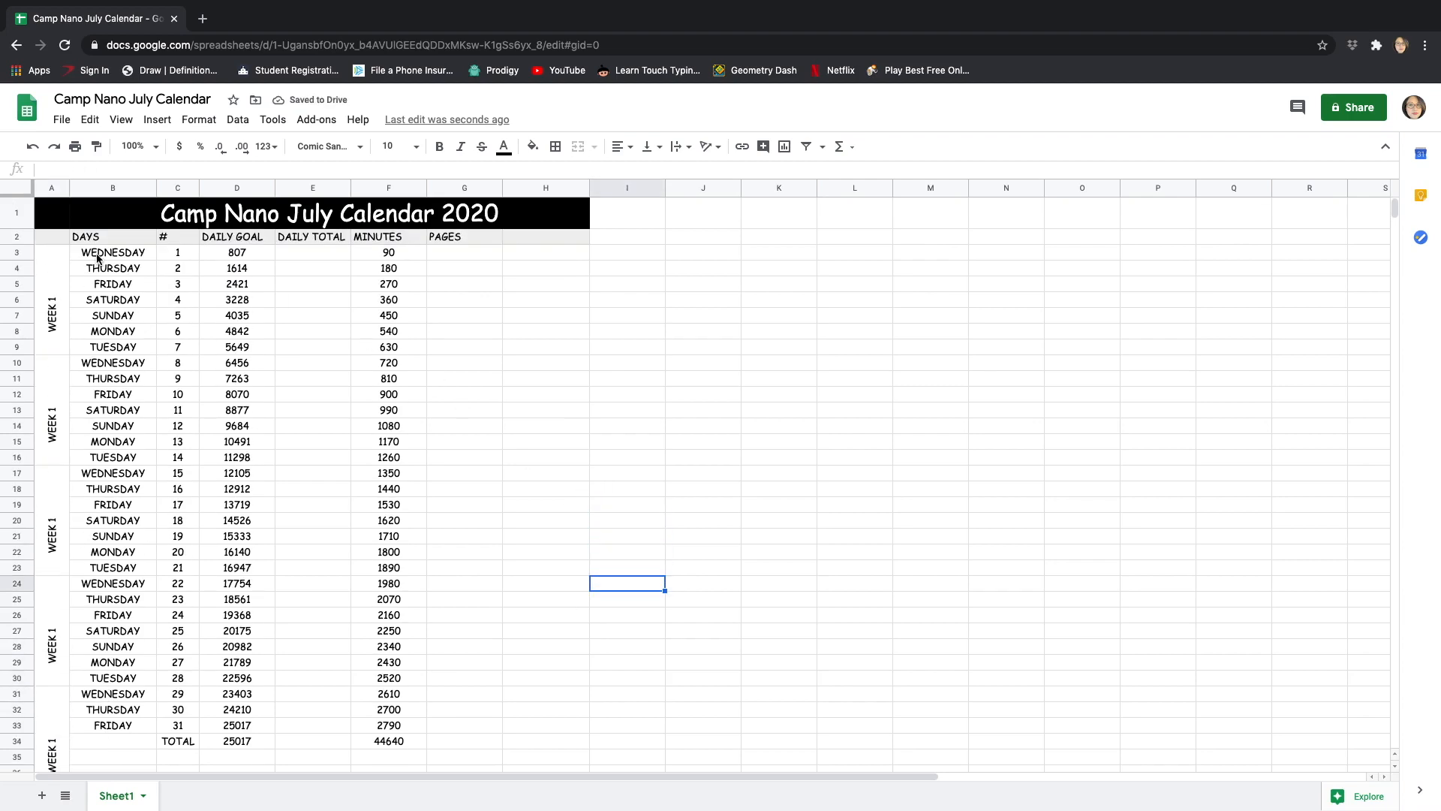
- Relabel the second week block as WEEK 2 and the third week block as WEEK 3
click(57, 289)
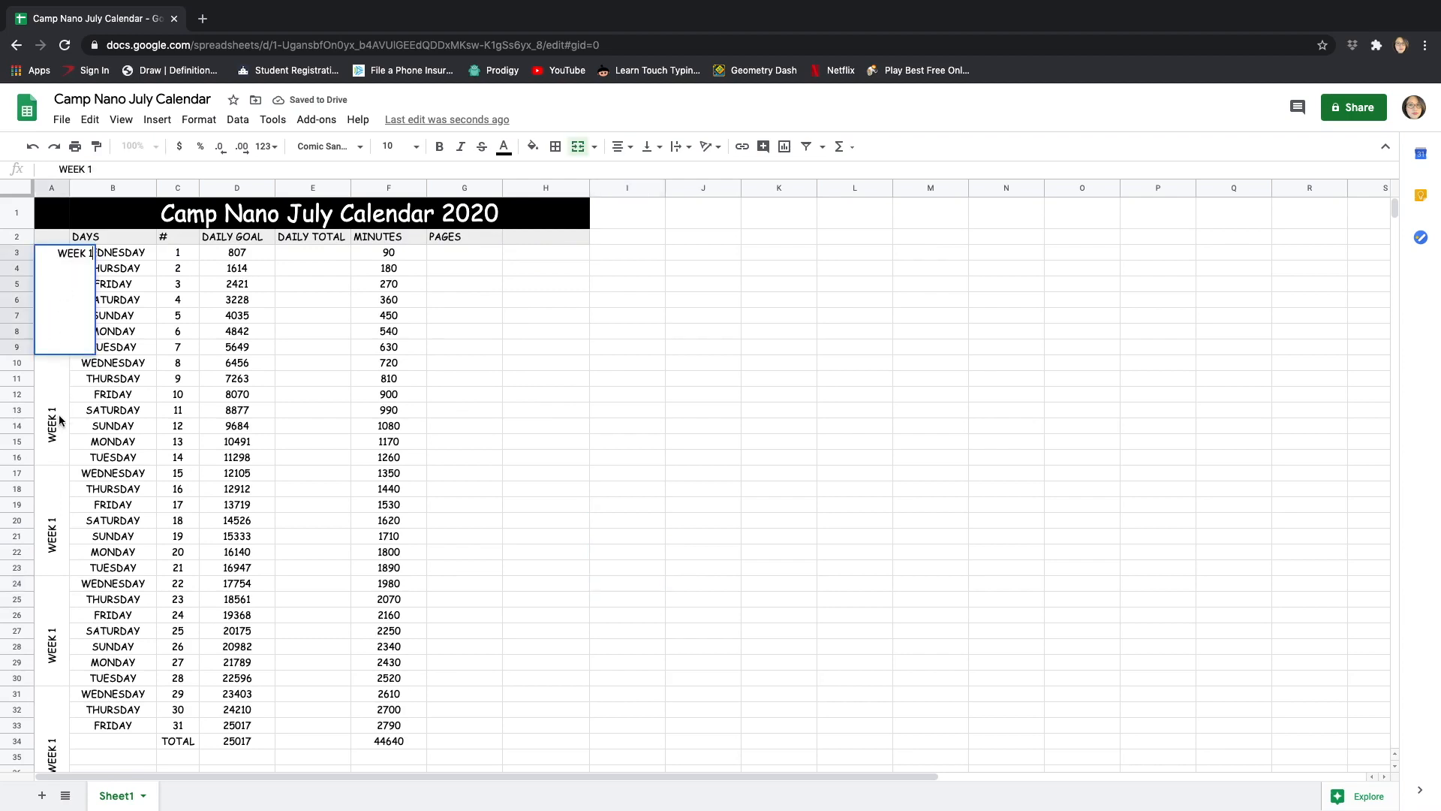
click(45, 388)
text(WEEK 2)
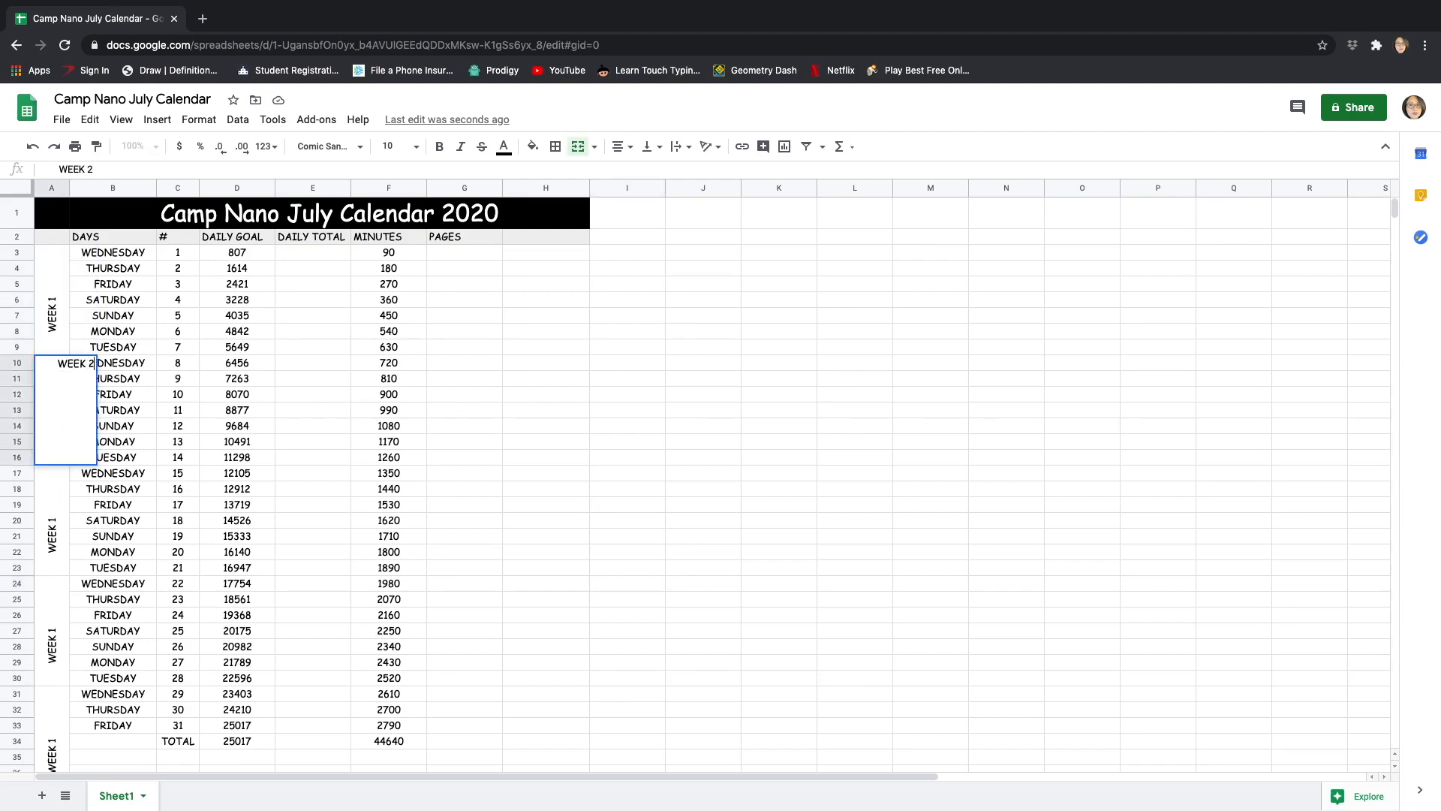
double_click(57, 494)
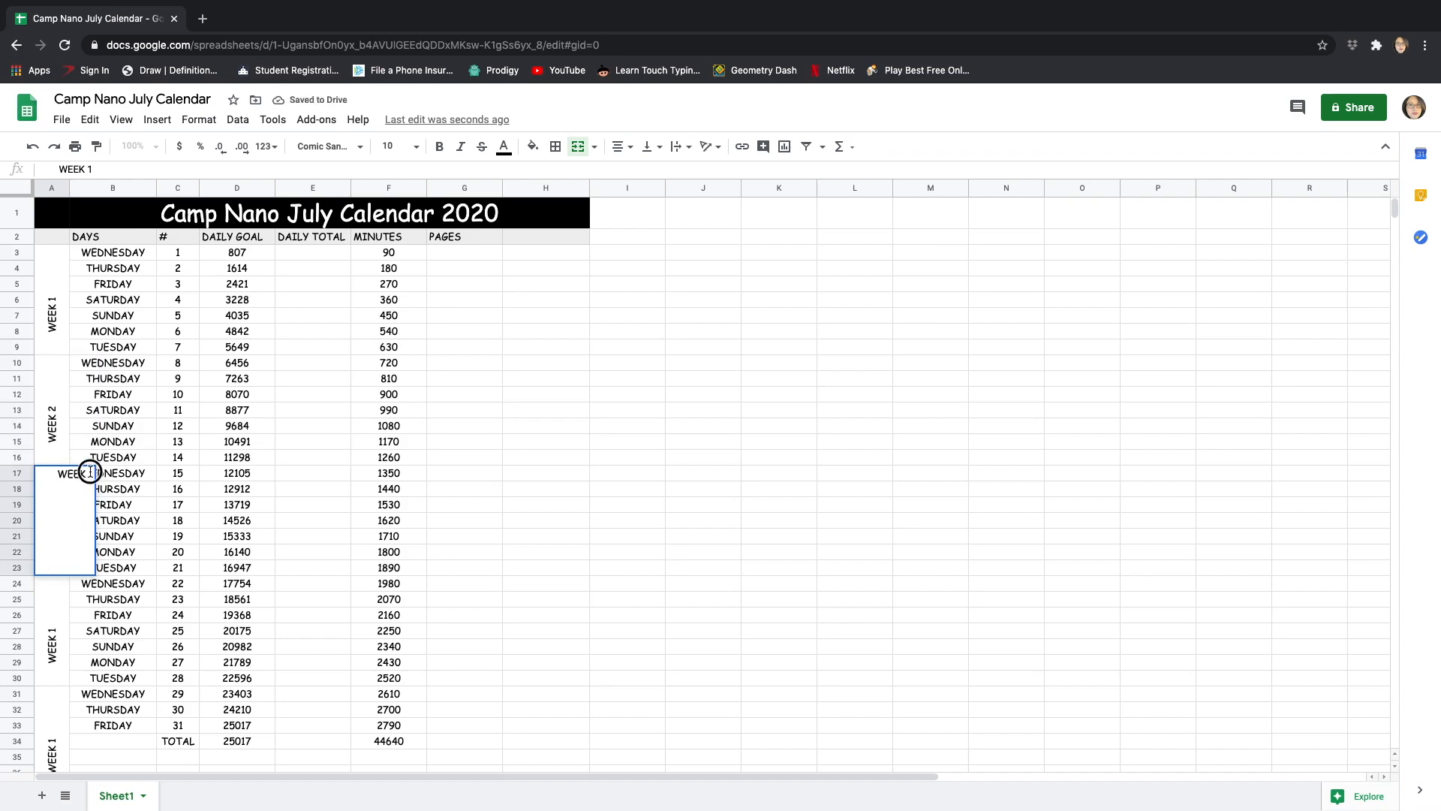
key(BackSpace)
text(3)
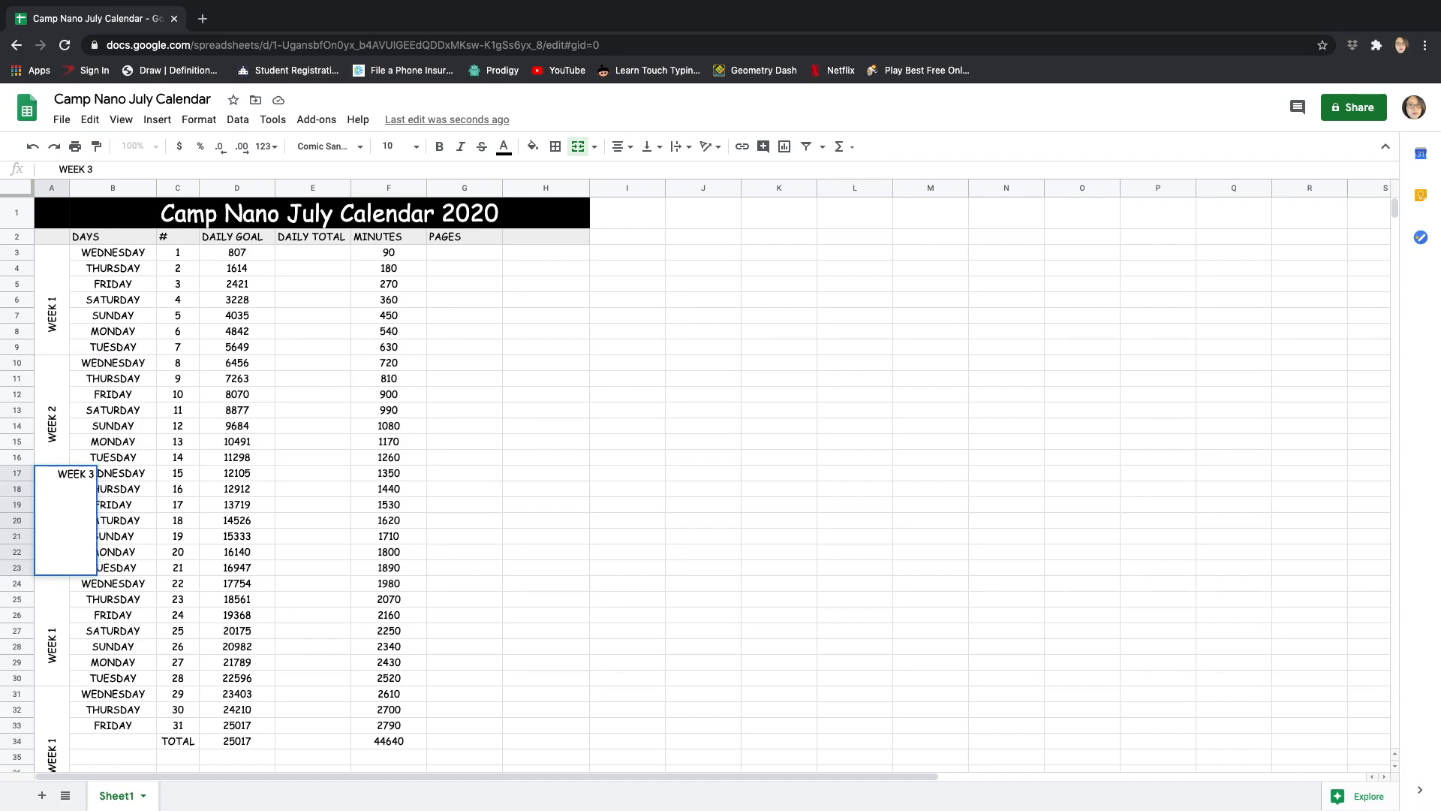
click(52, 409)
- Relabel the fourth week block as WEEK 4 and the last week block as WEEK 5
double_click(53, 616)
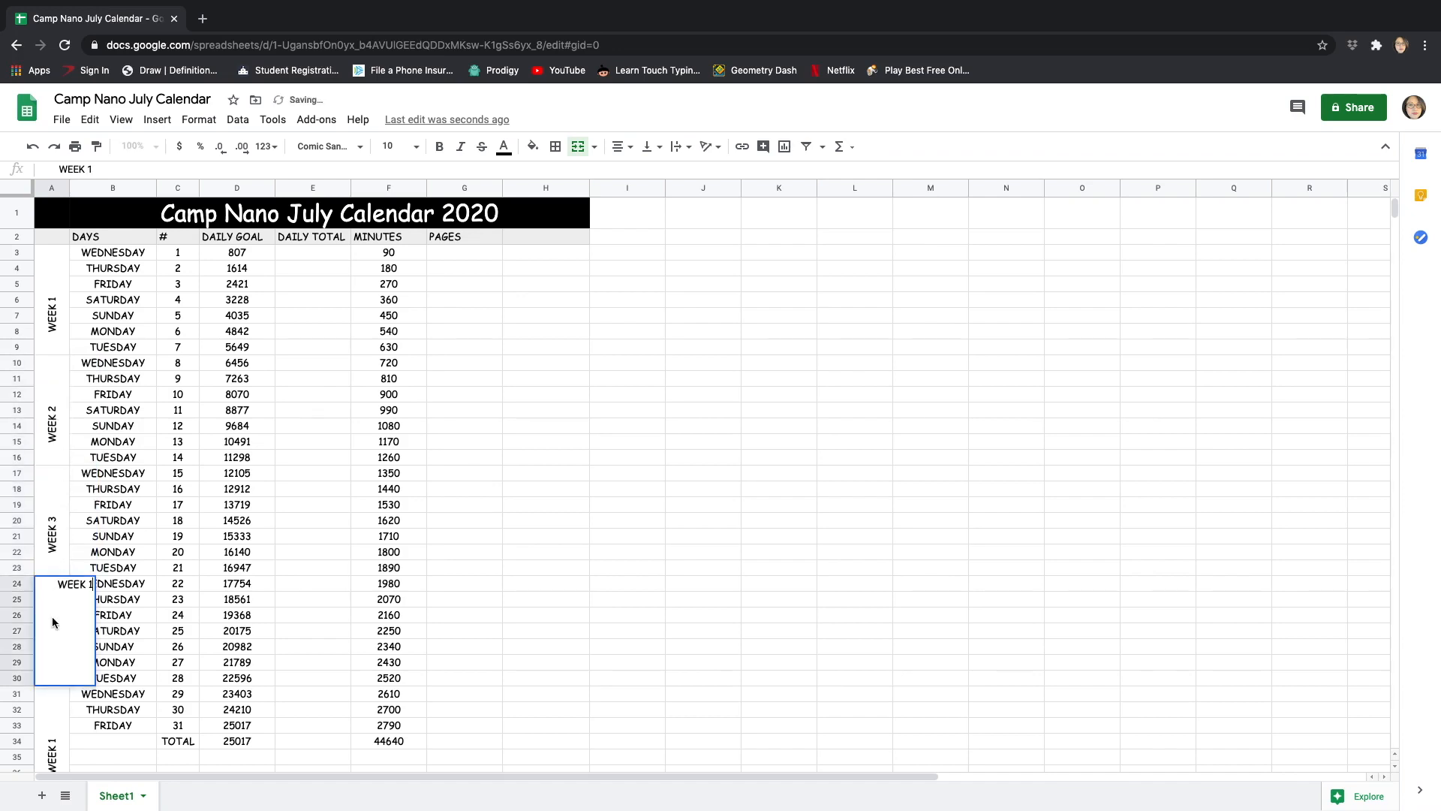
key(BackSpace)
text(4)
double_click(54, 706)
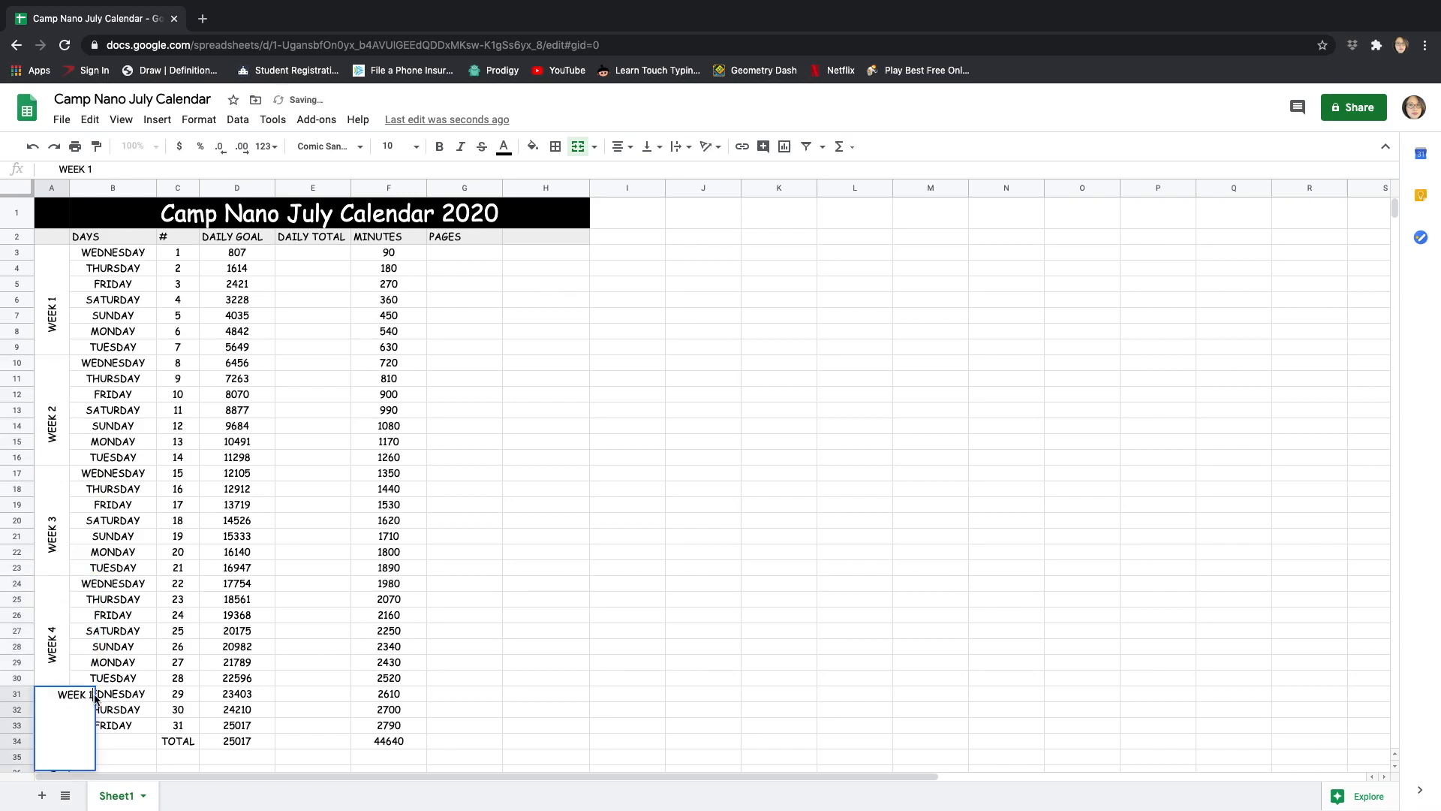
key(BackSpace)
text(5)
click(455, 526)
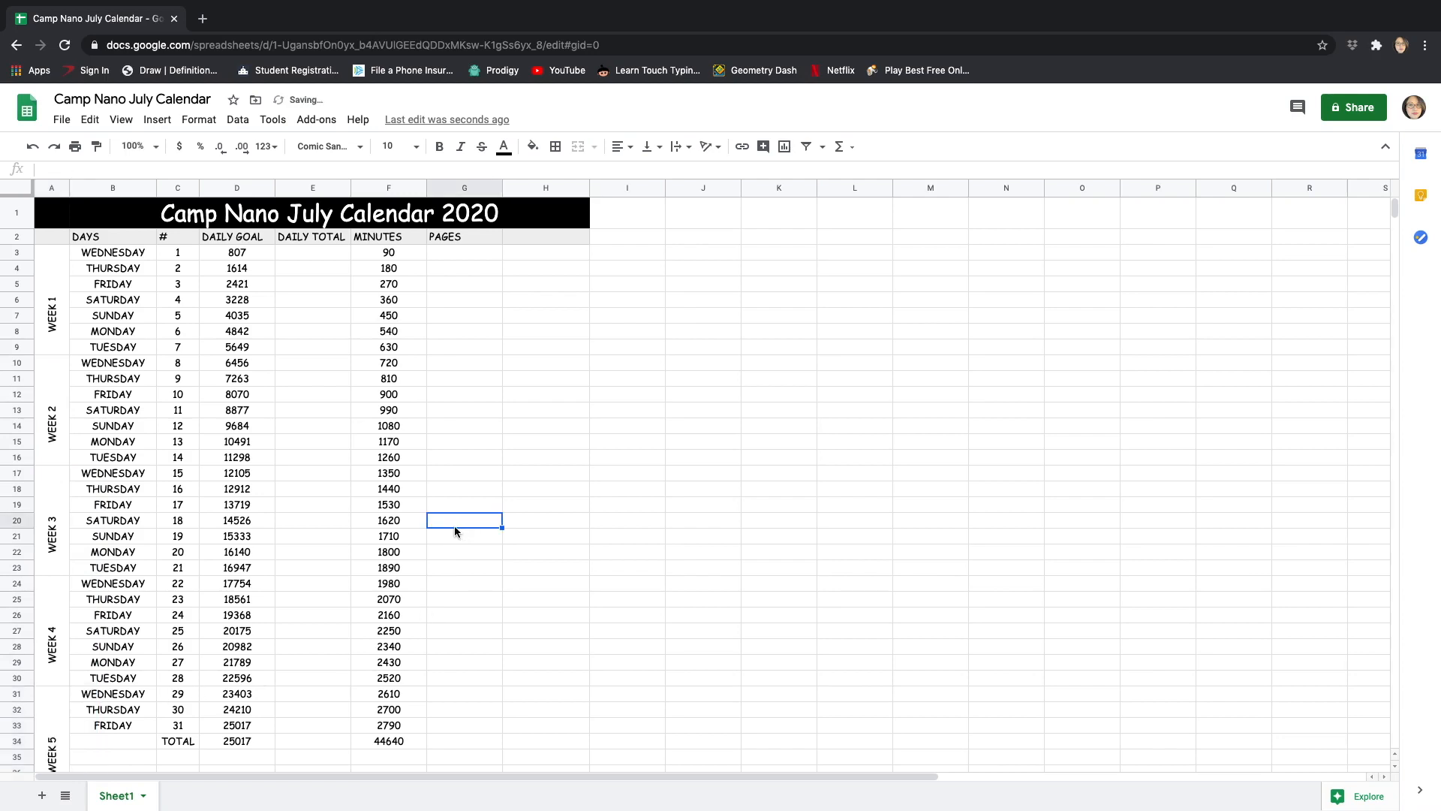
- Insert three blank rows below row 9, between the WEEK 1 and WEEK 2 blocks
scroll(306, 321, down, 3)
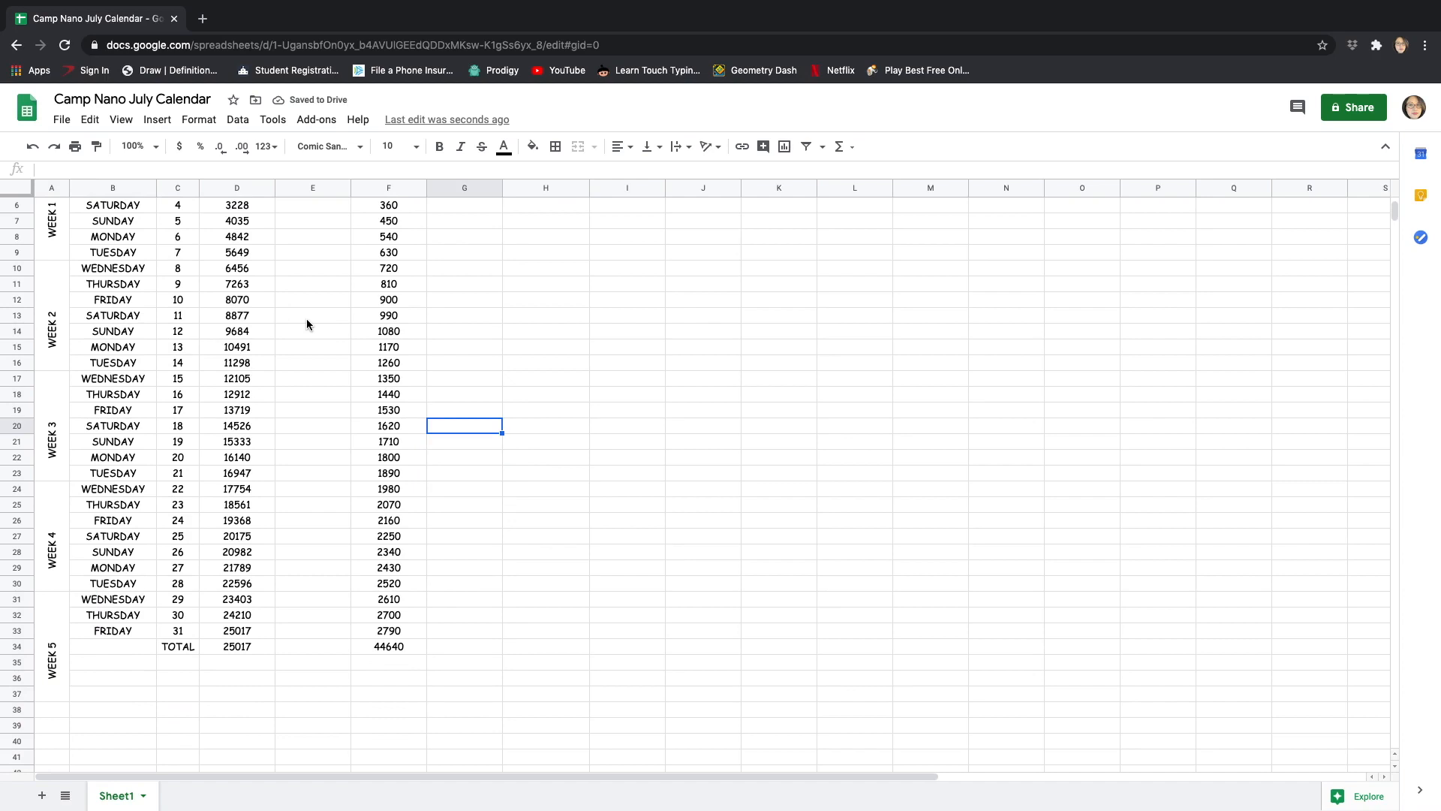
scroll(306, 318, up, 3)
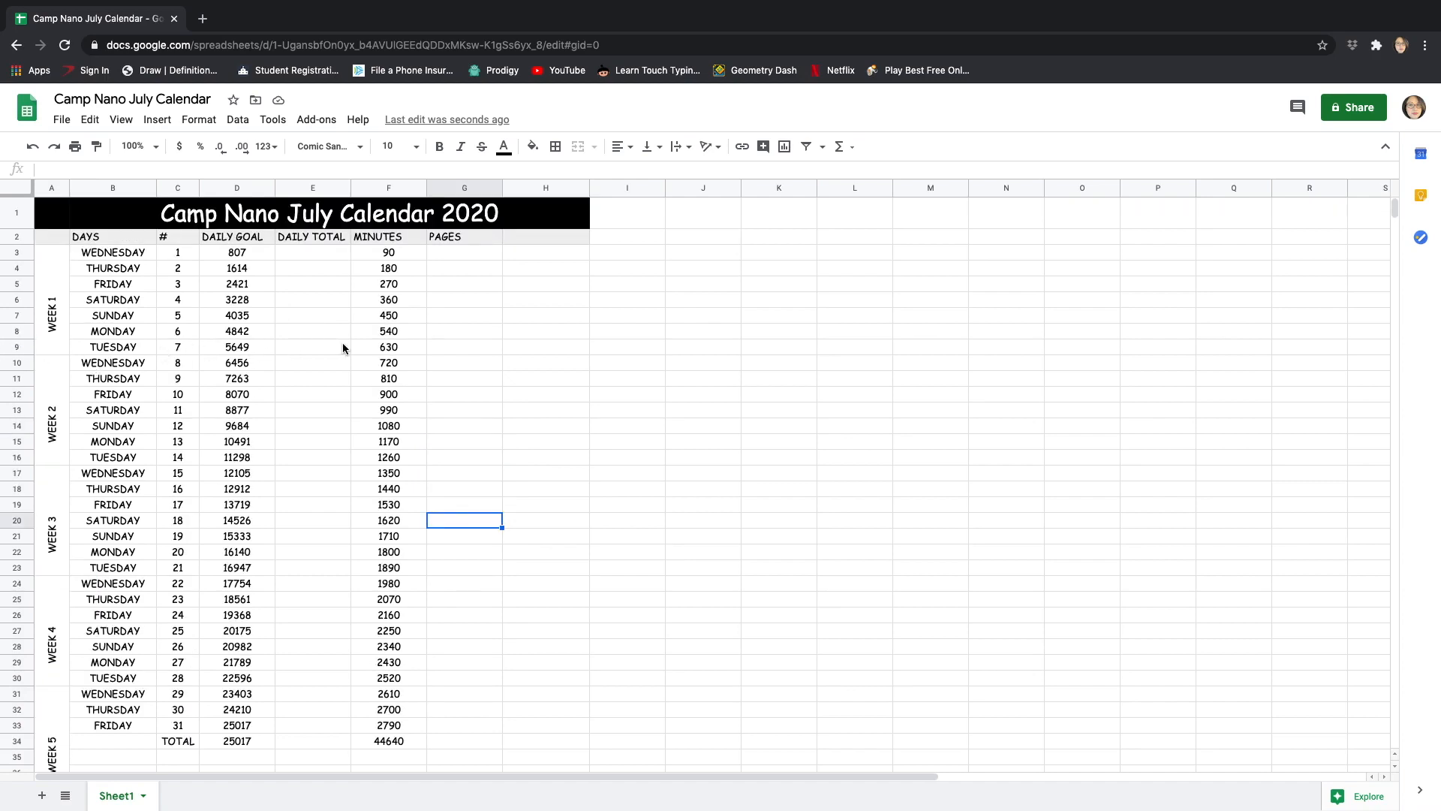
click(15, 349)
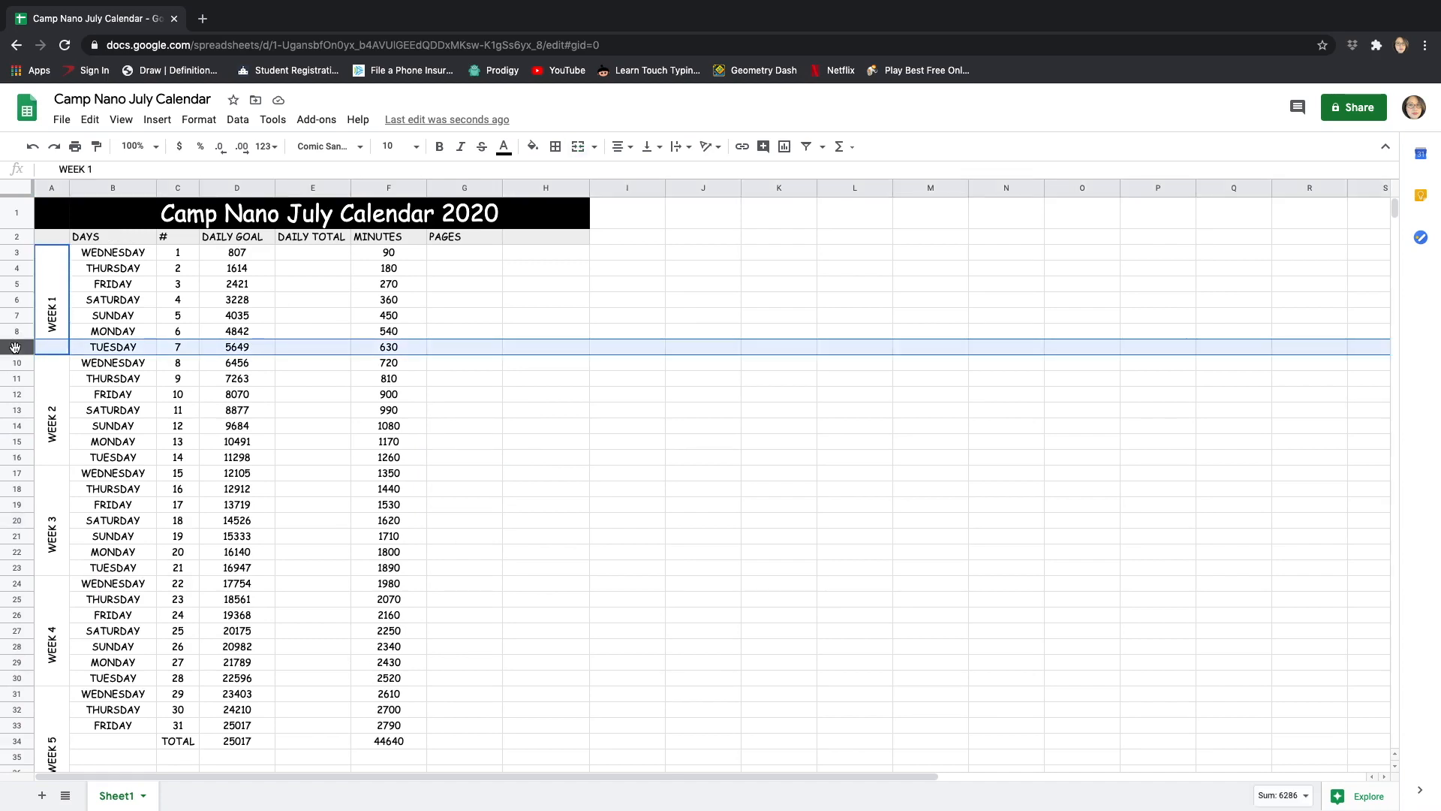
click(157, 120)
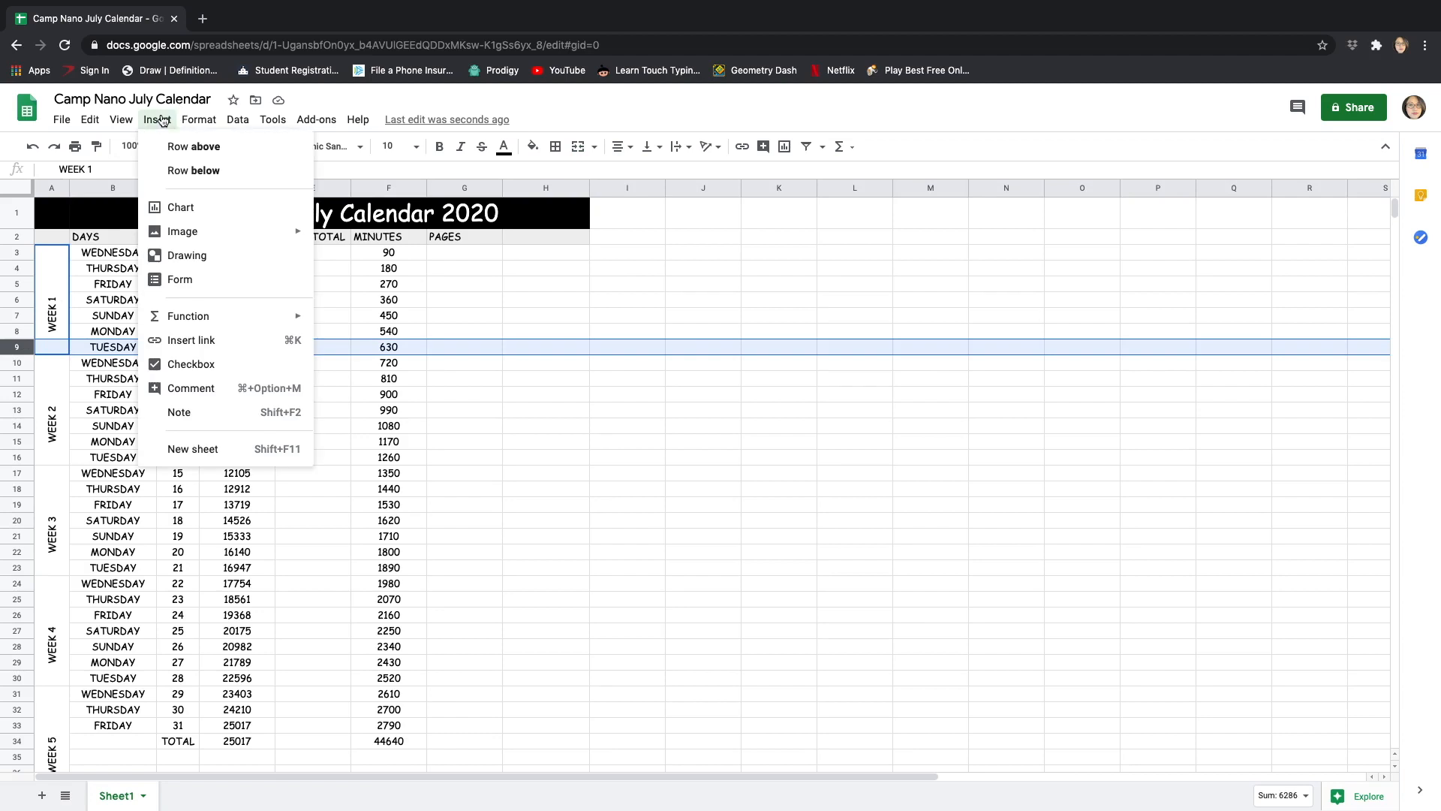
click(195, 172)
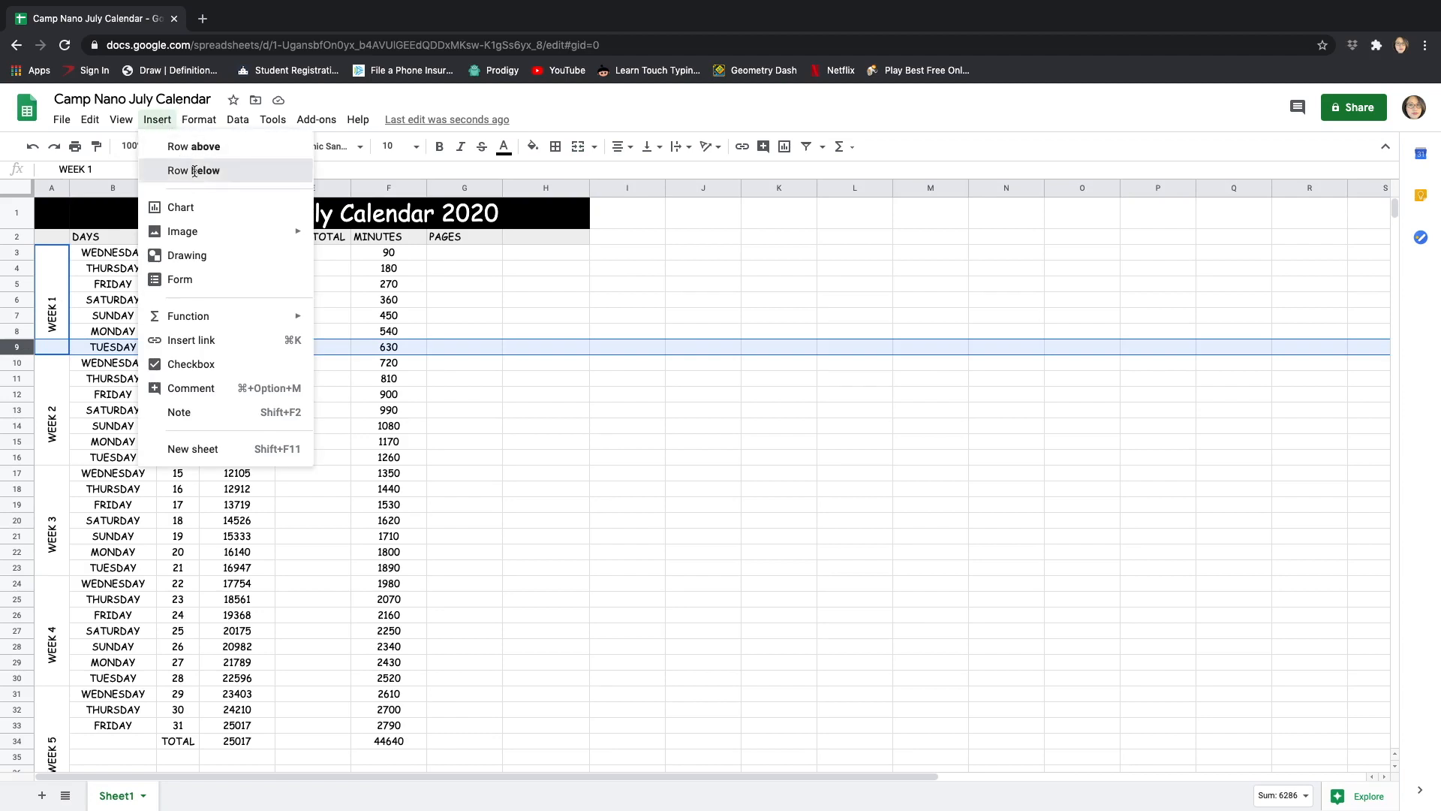
click(162, 118)
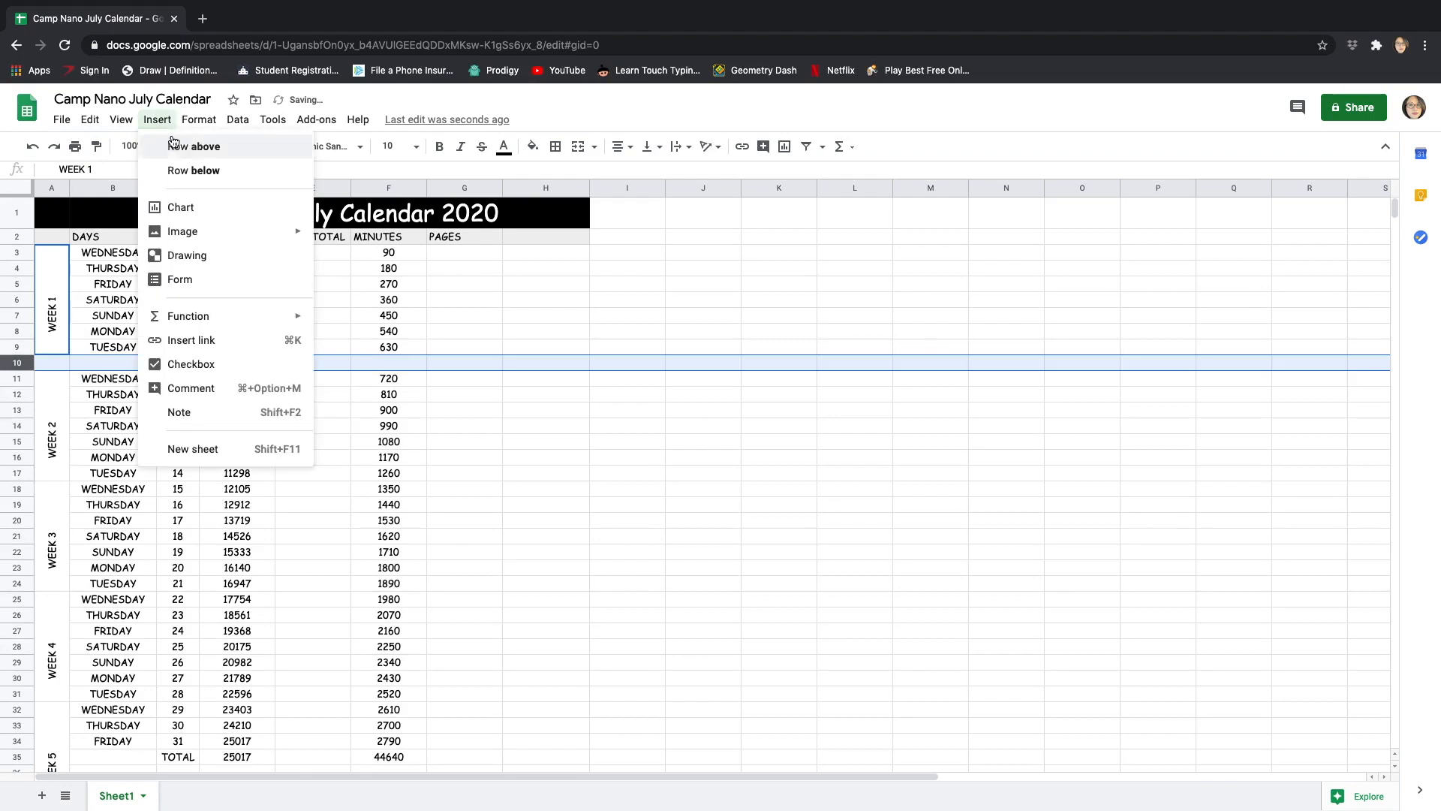
click(193, 170)
click(152, 118)
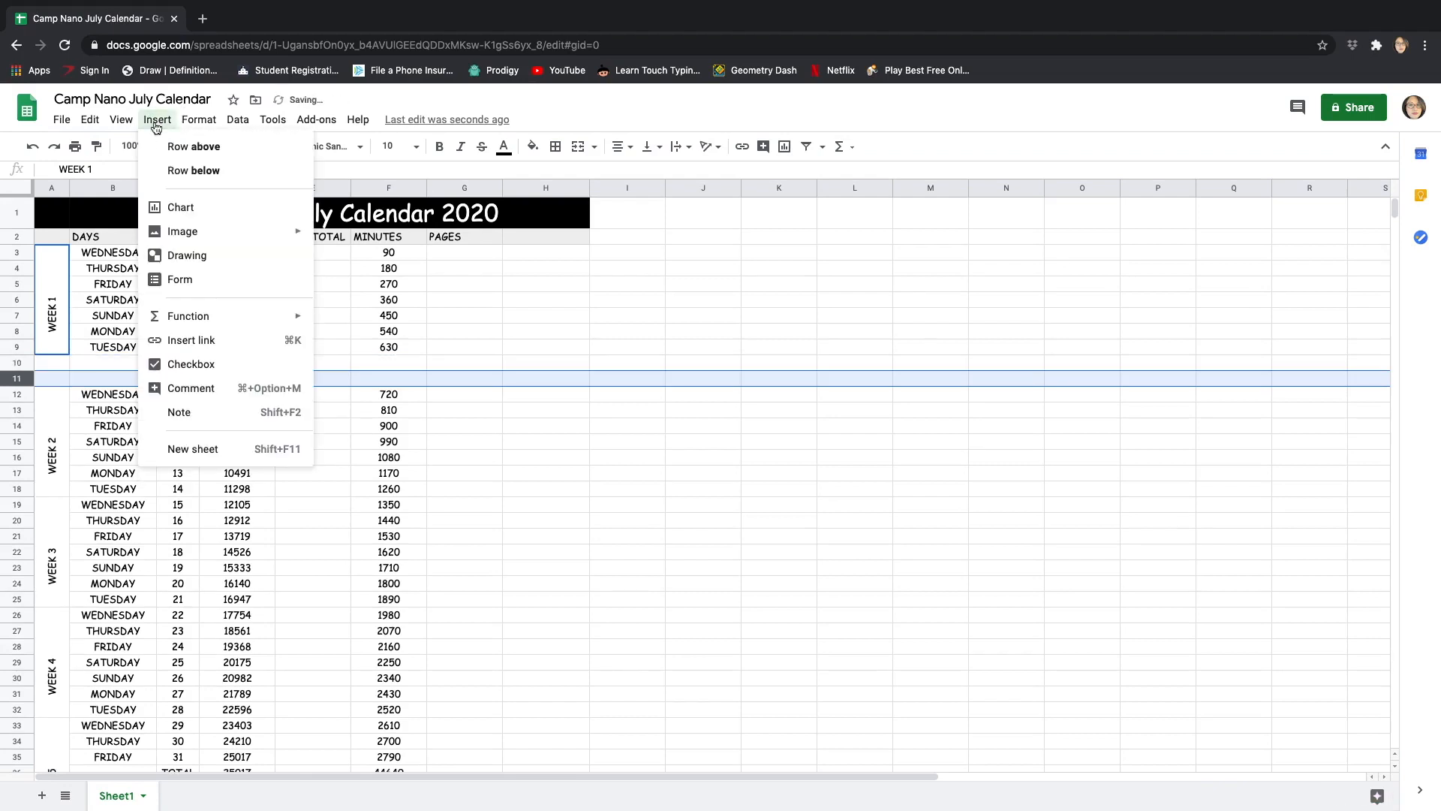
click(194, 170)
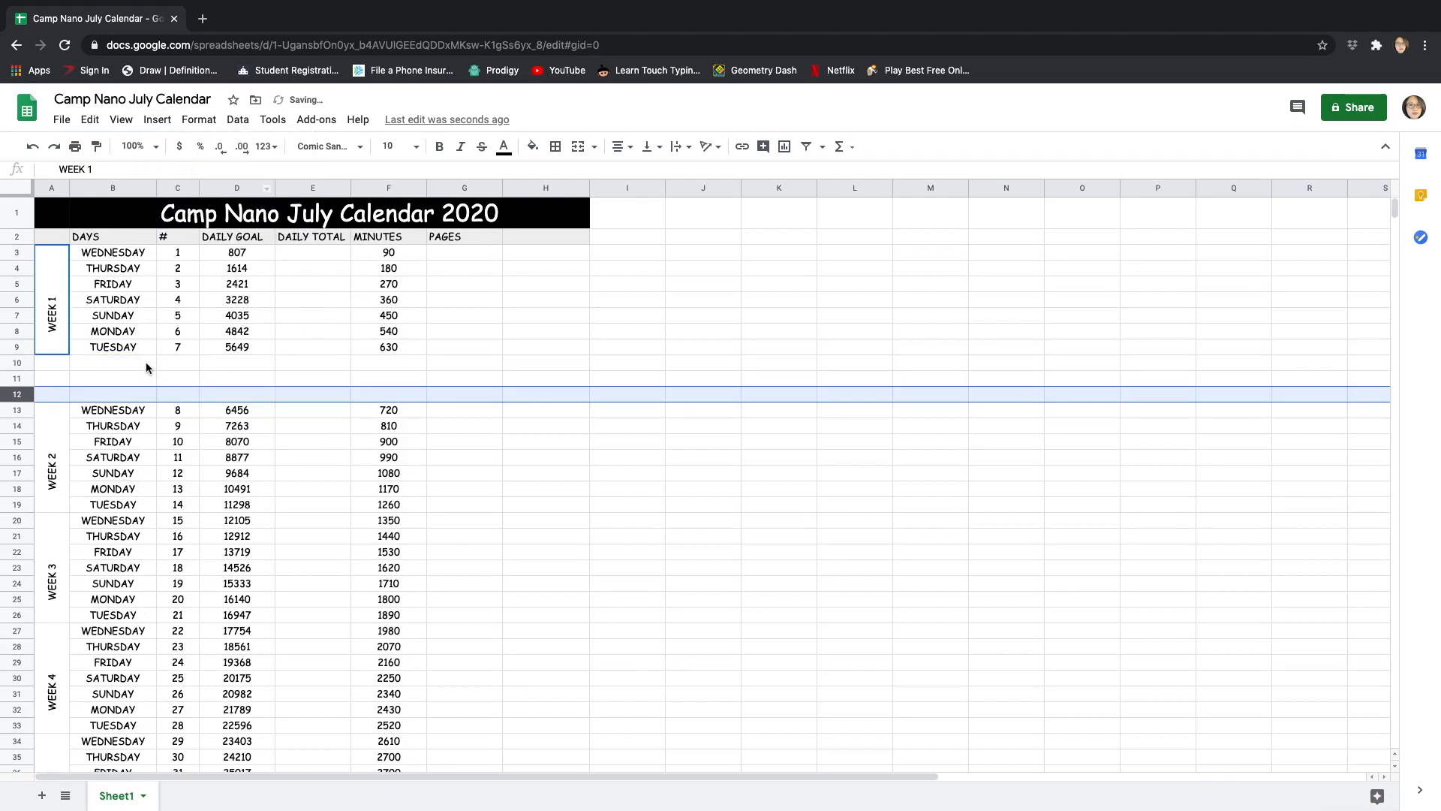
- Fill A11:H11, the middle blank row between the WEEK 1 and WEEK 2 blocks, with black
click(17, 376)
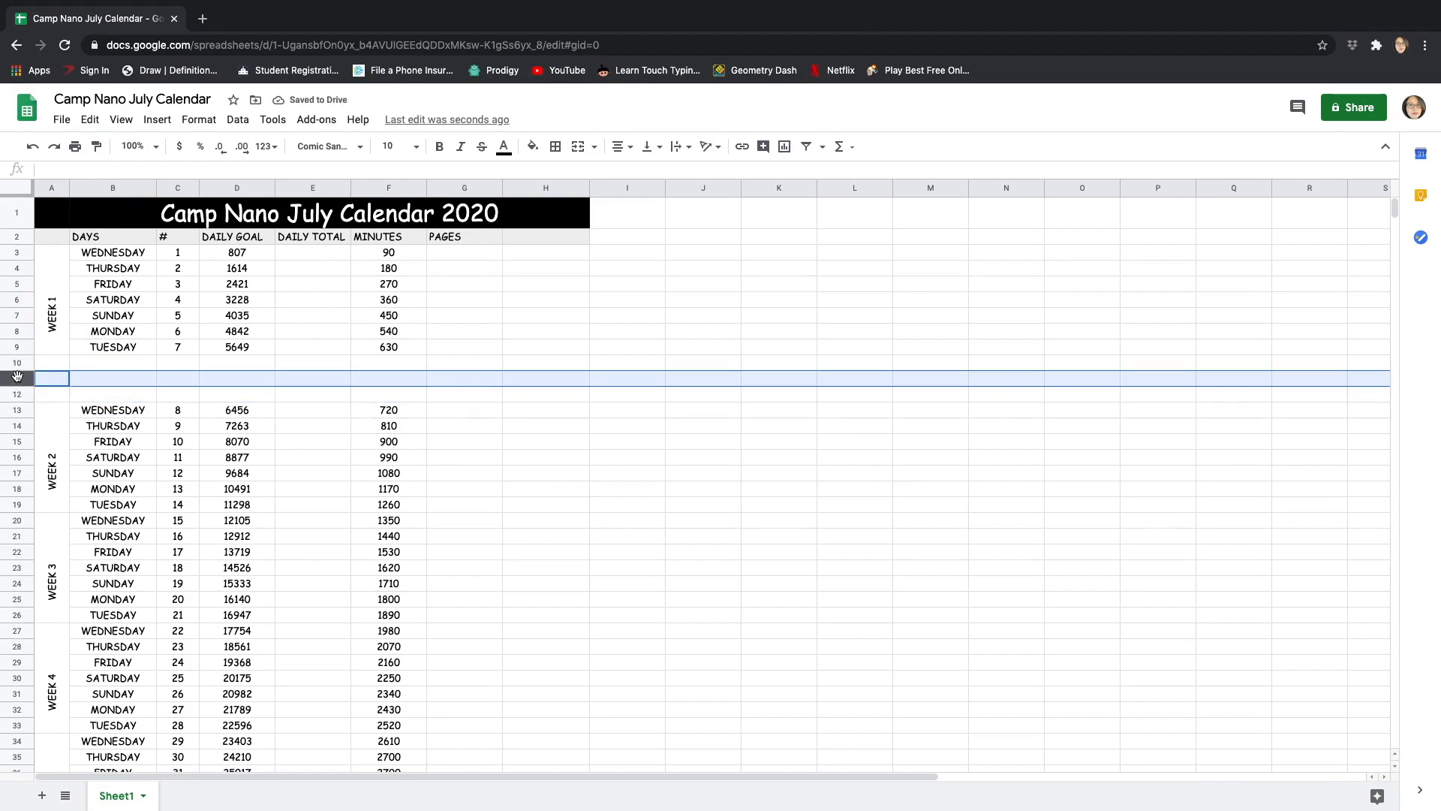
click(59, 381)
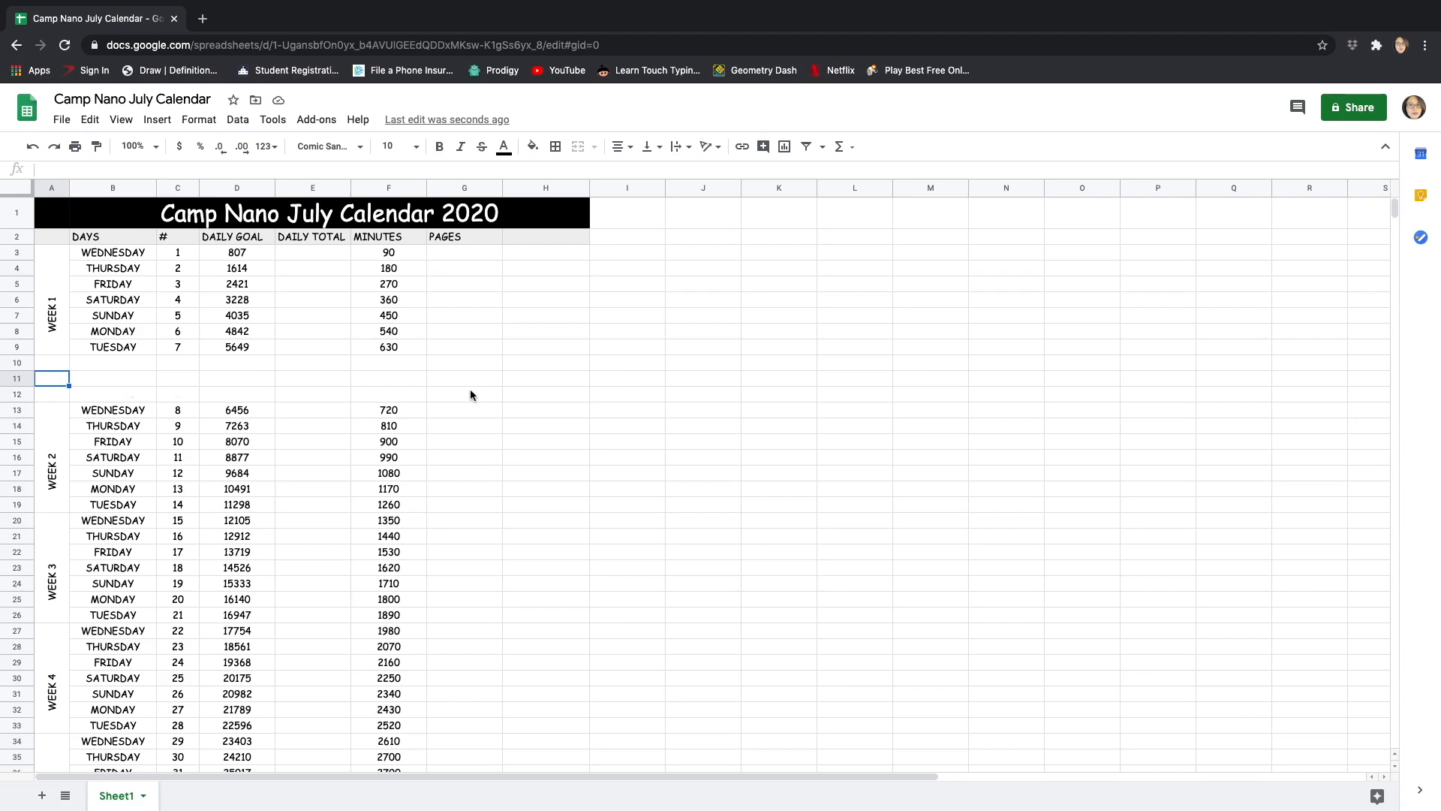
shift+click(552, 380)
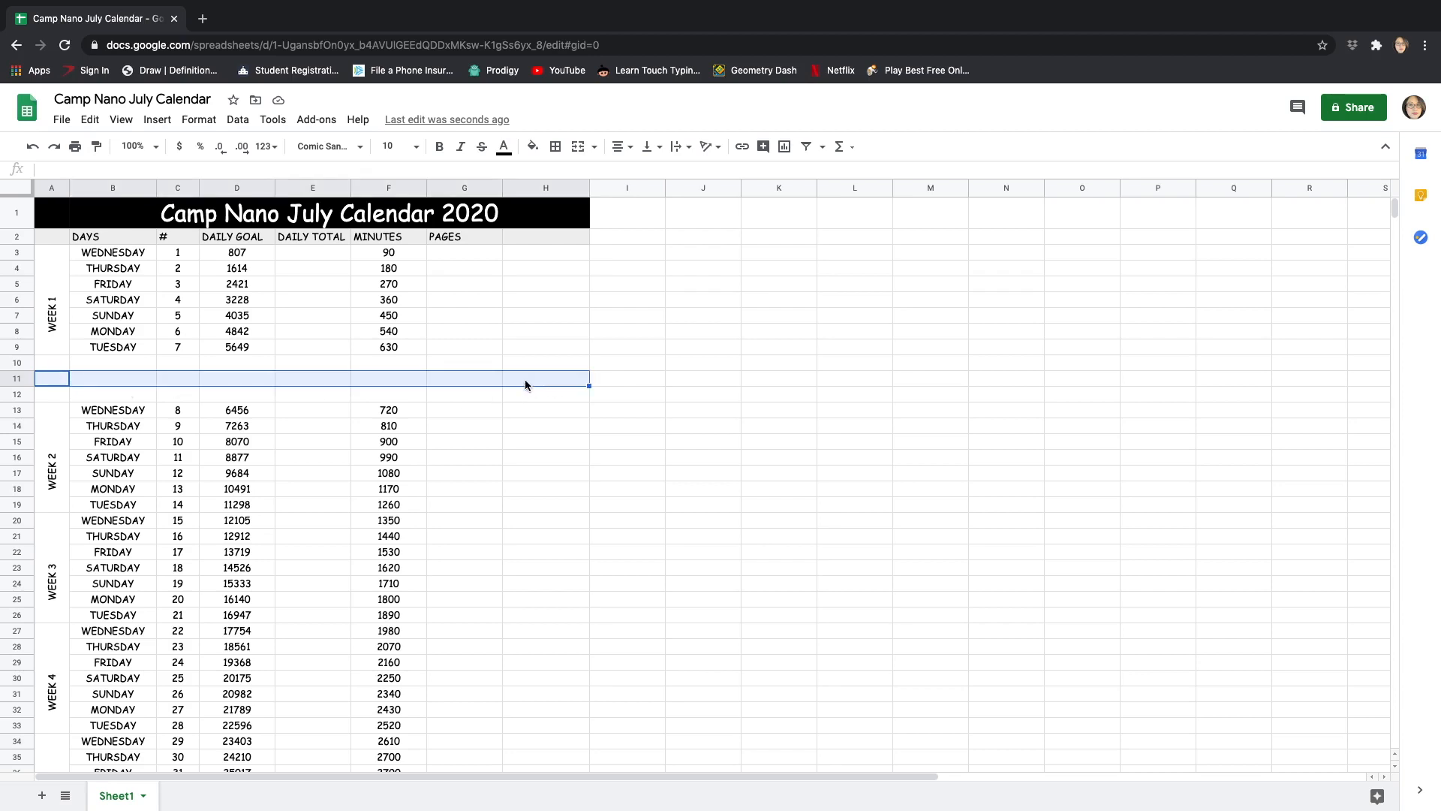
click(535, 147)
click(538, 201)
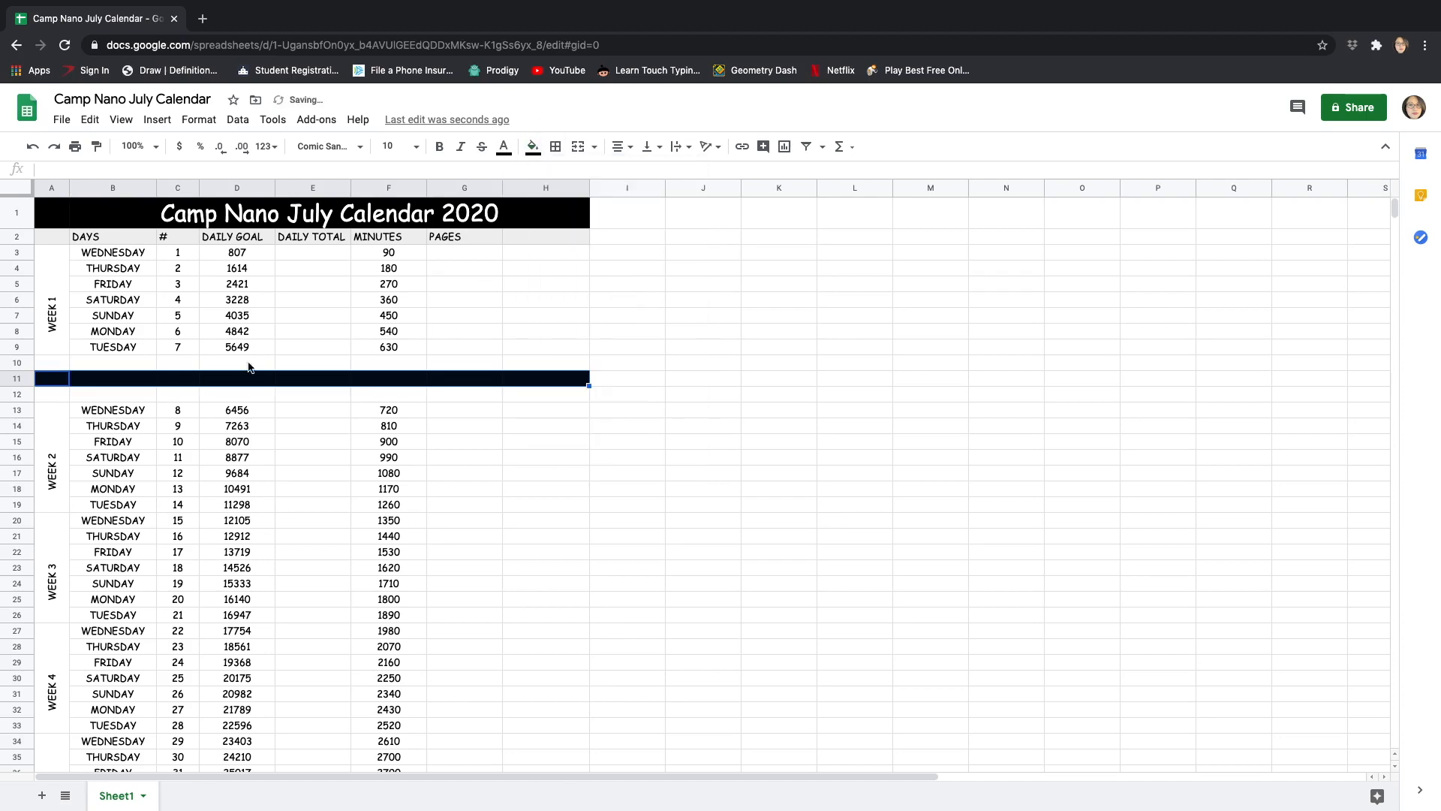
- Fill A10:H10, the blank row directly below the WEEK 1 block, with light gray
click(53, 364)
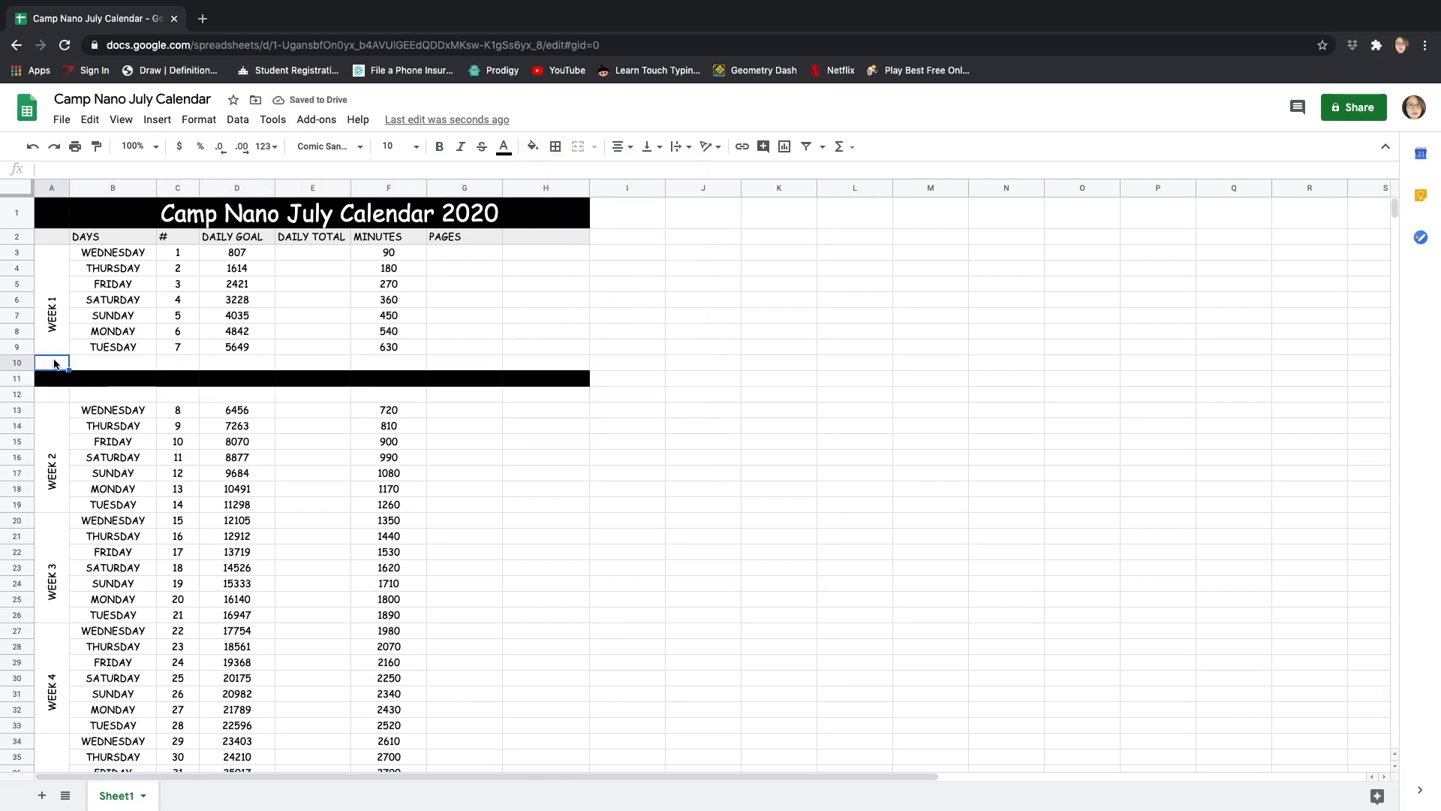
shift+click(563, 361)
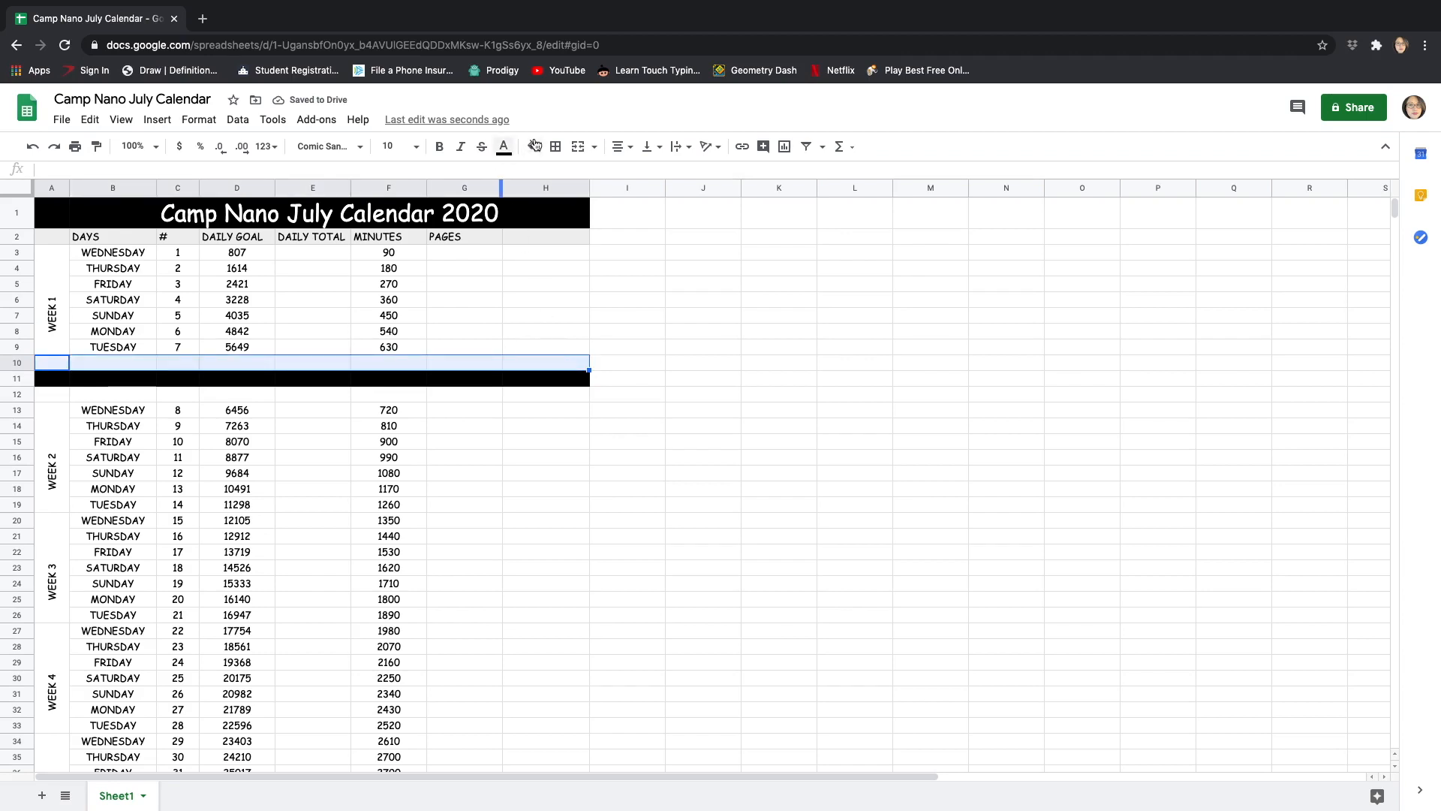
click(533, 146)
click(653, 199)
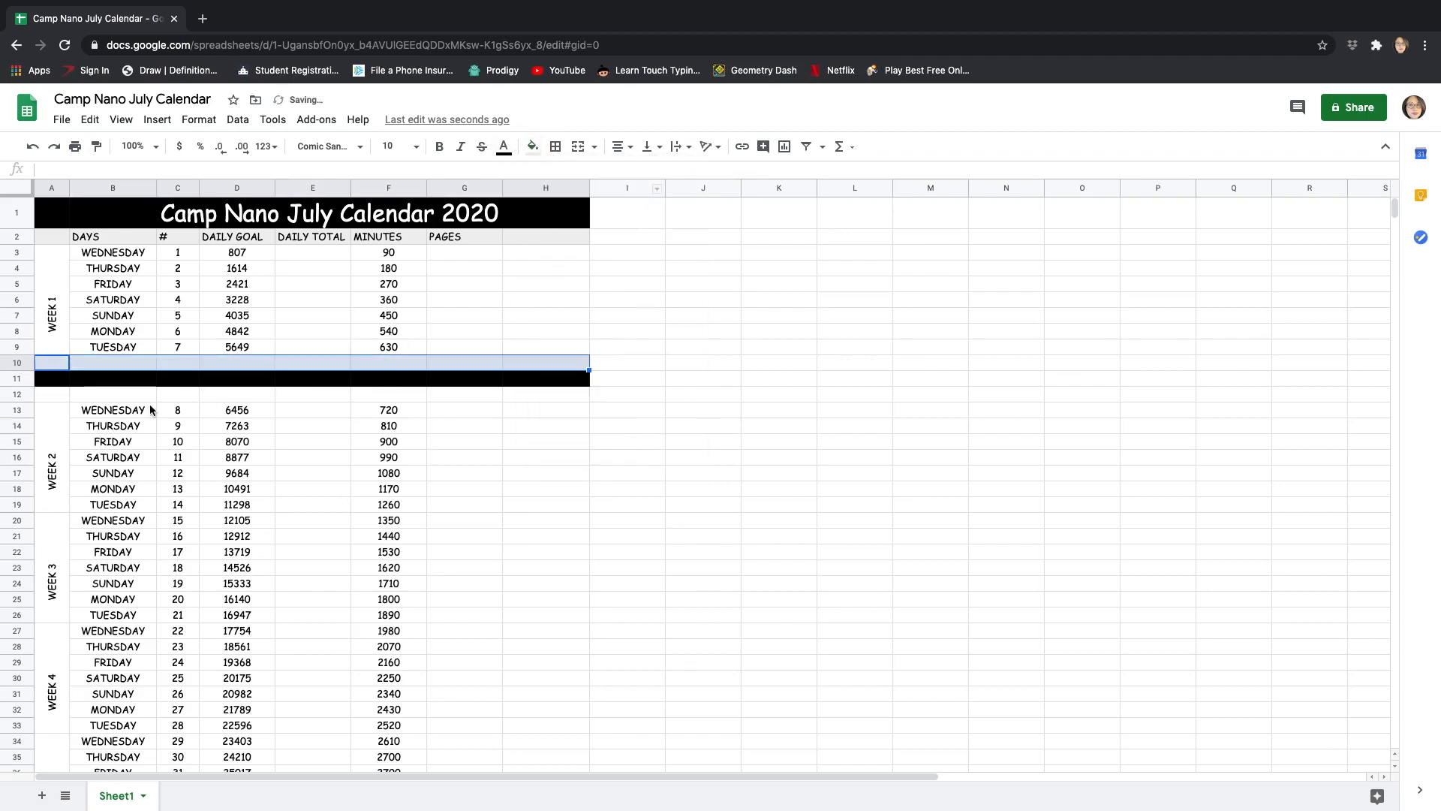
- Fill A12:H12, the blank row directly above the WEEK 2 block, with light gray
click(52, 398)
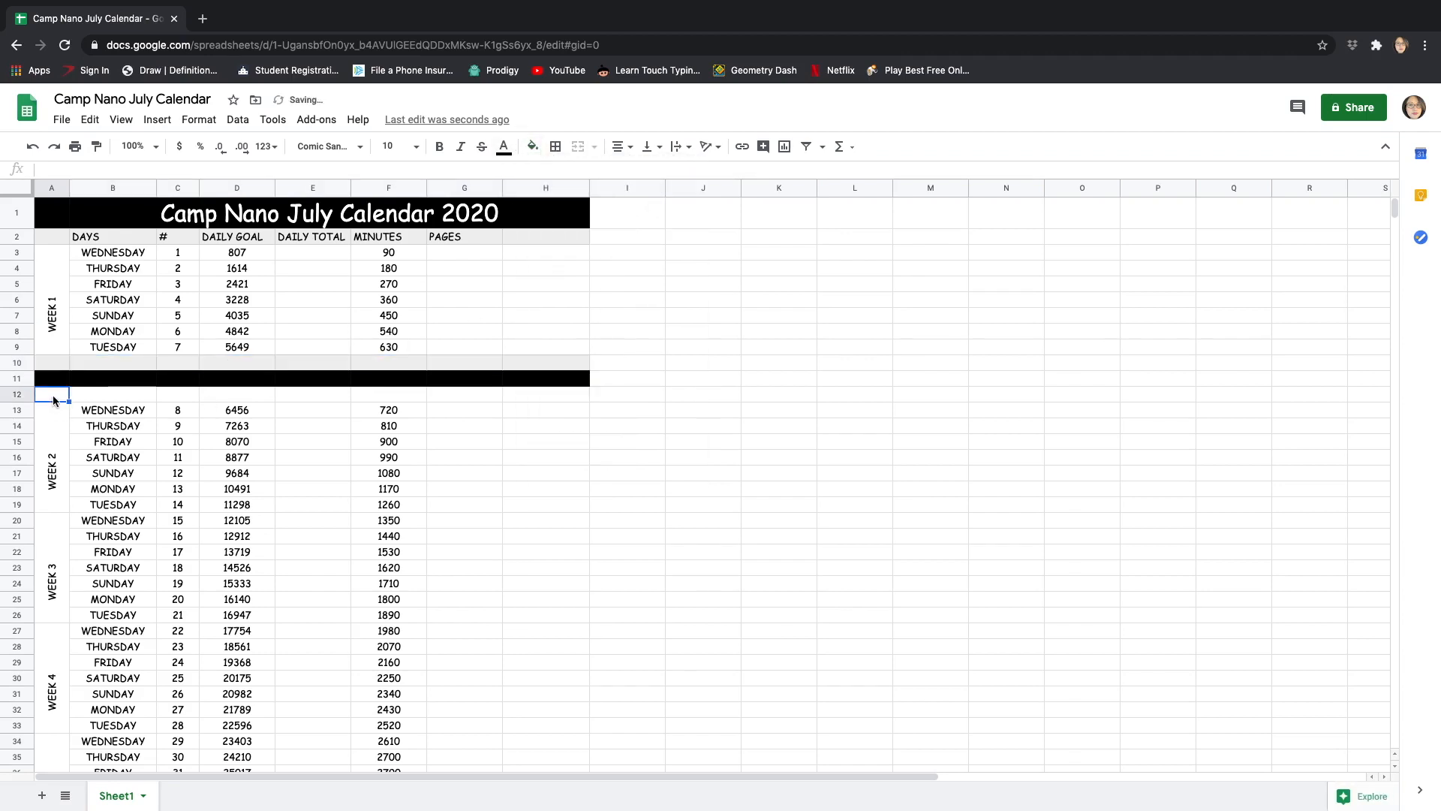
shift+click(566, 399)
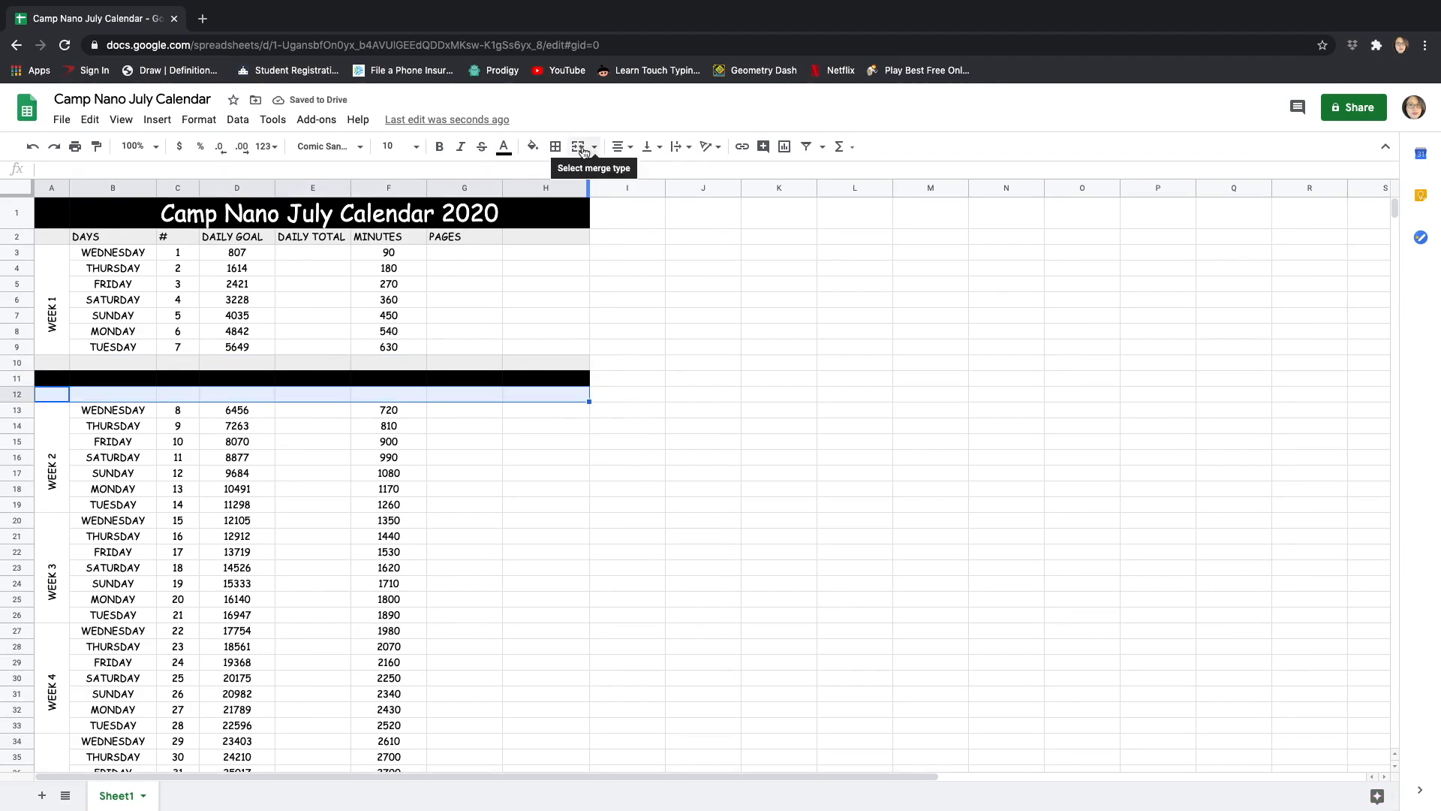
click(532, 147)
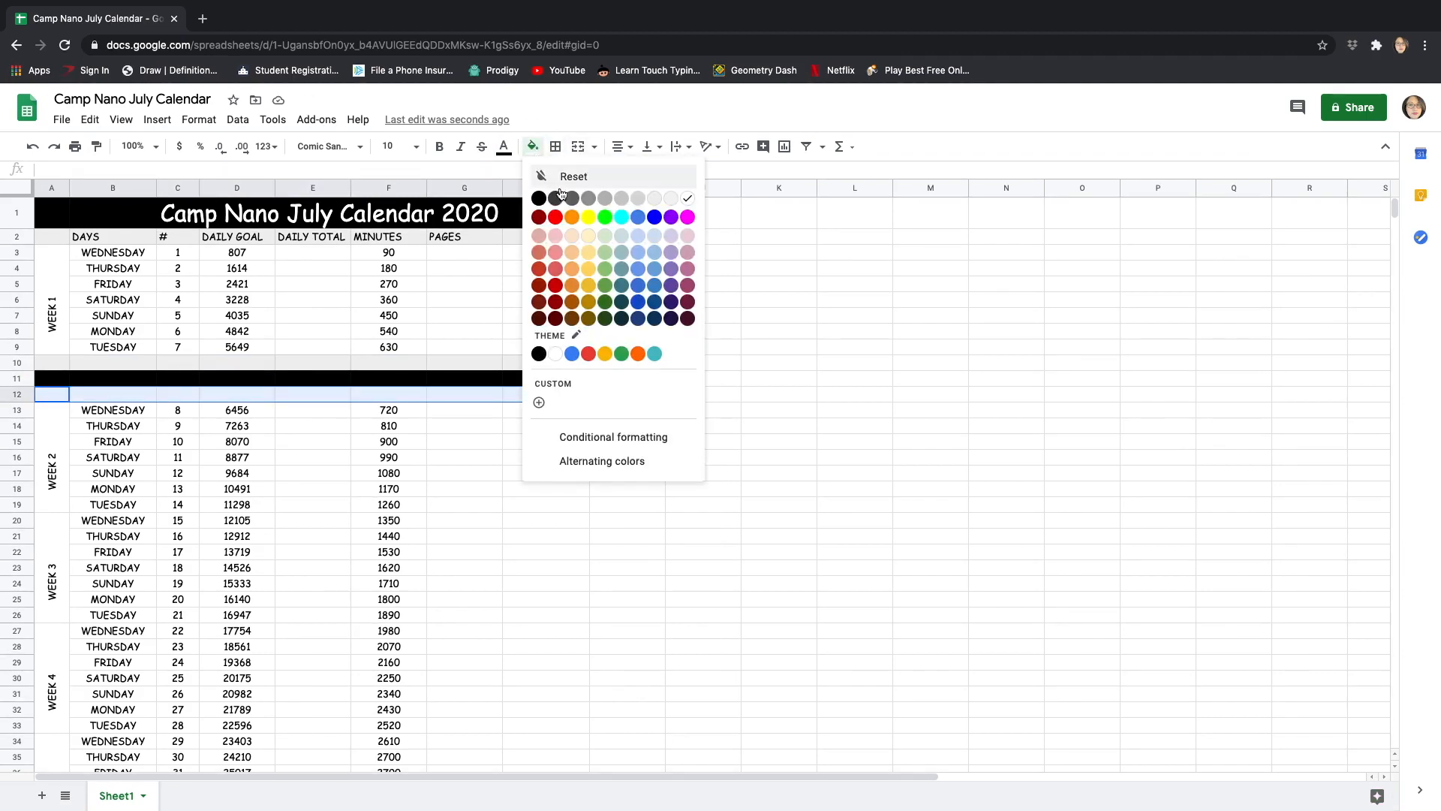
click(654, 198)
click(556, 520)
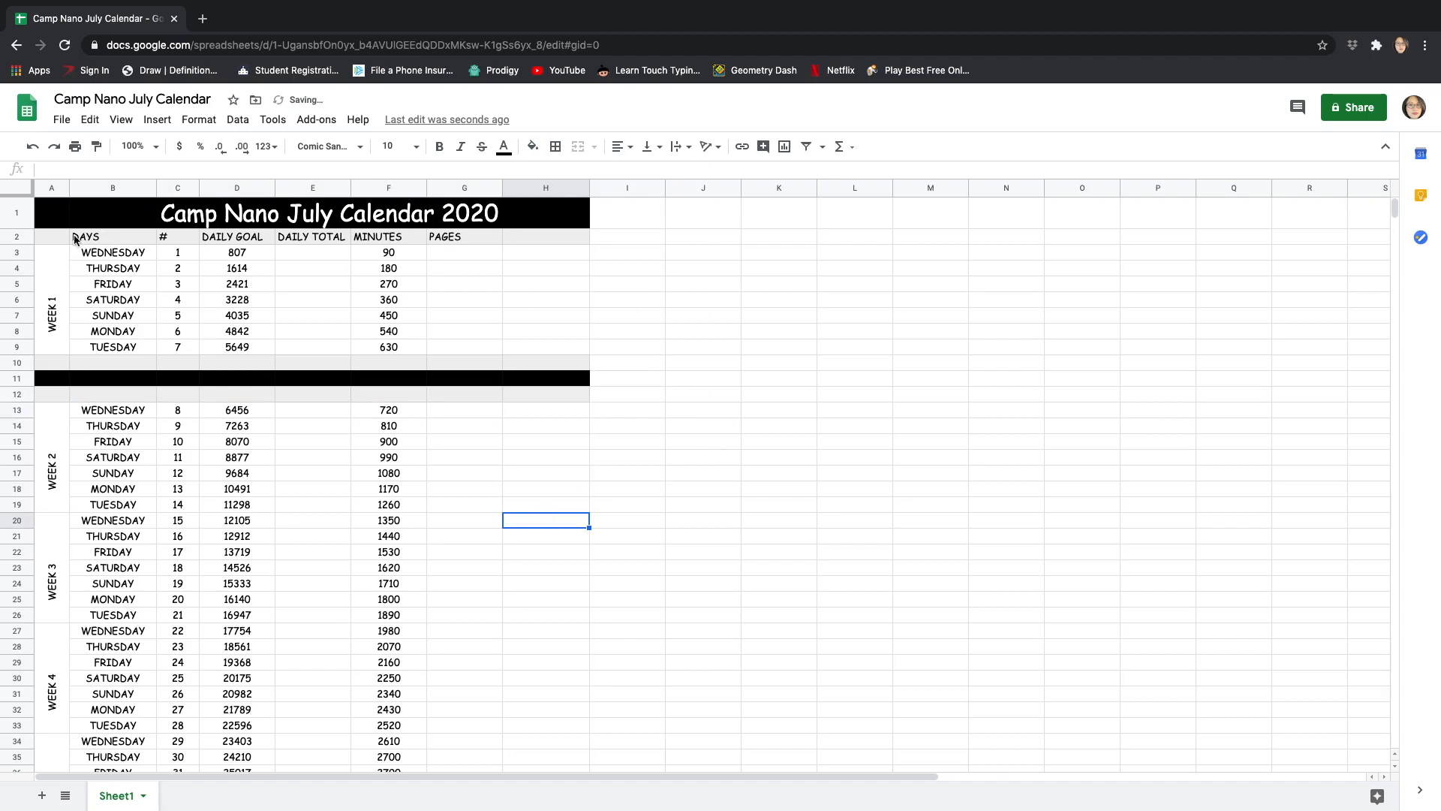
- Copy the column header row 2 and paste it into row 12 above the WEEK 2 block
click(24, 236)
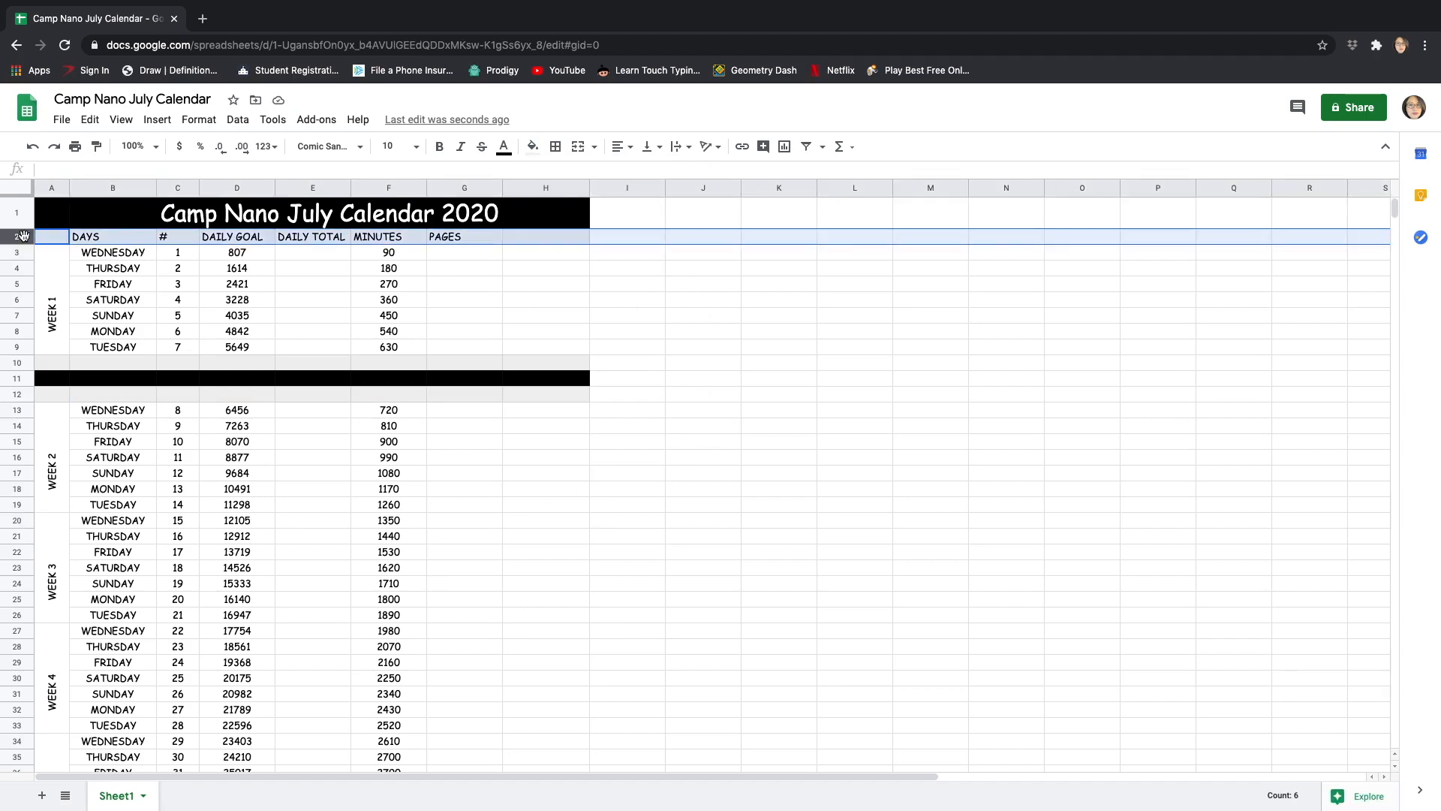
click(21, 394)
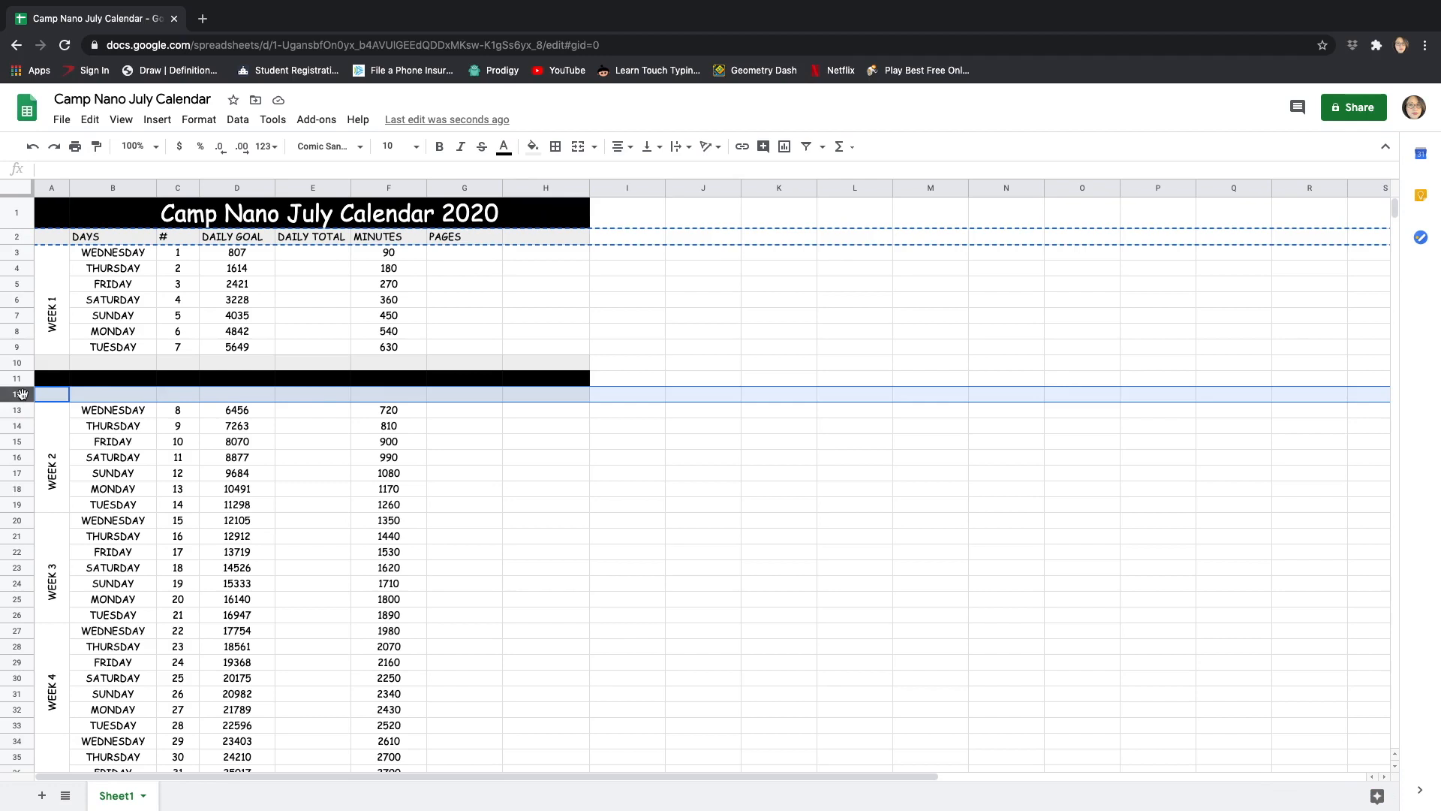
key(ctrl+v)
click(517, 457)
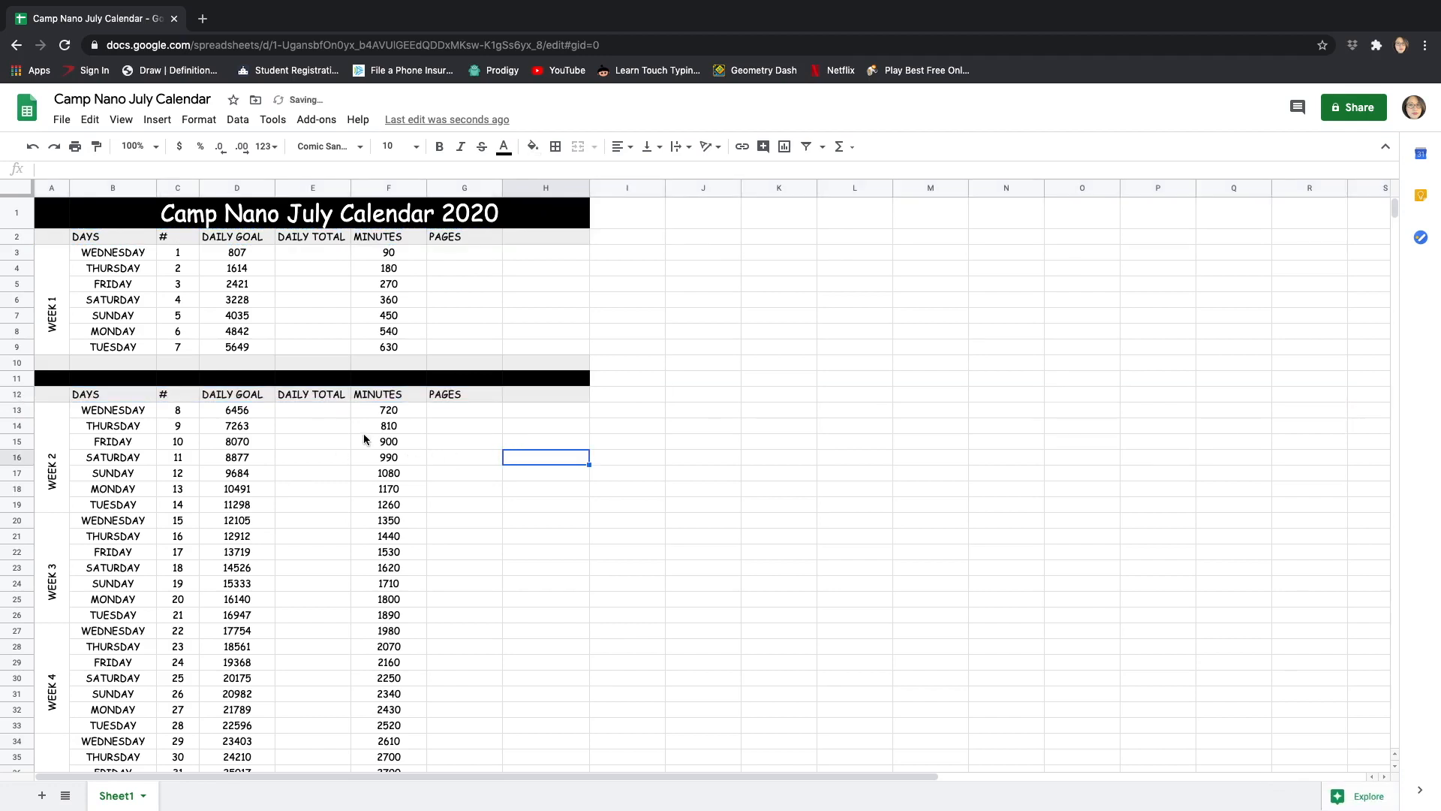
- Enter TOTAL in C10, in the gray row below the WEEK 1 block
scroll(357, 445, down, 3)
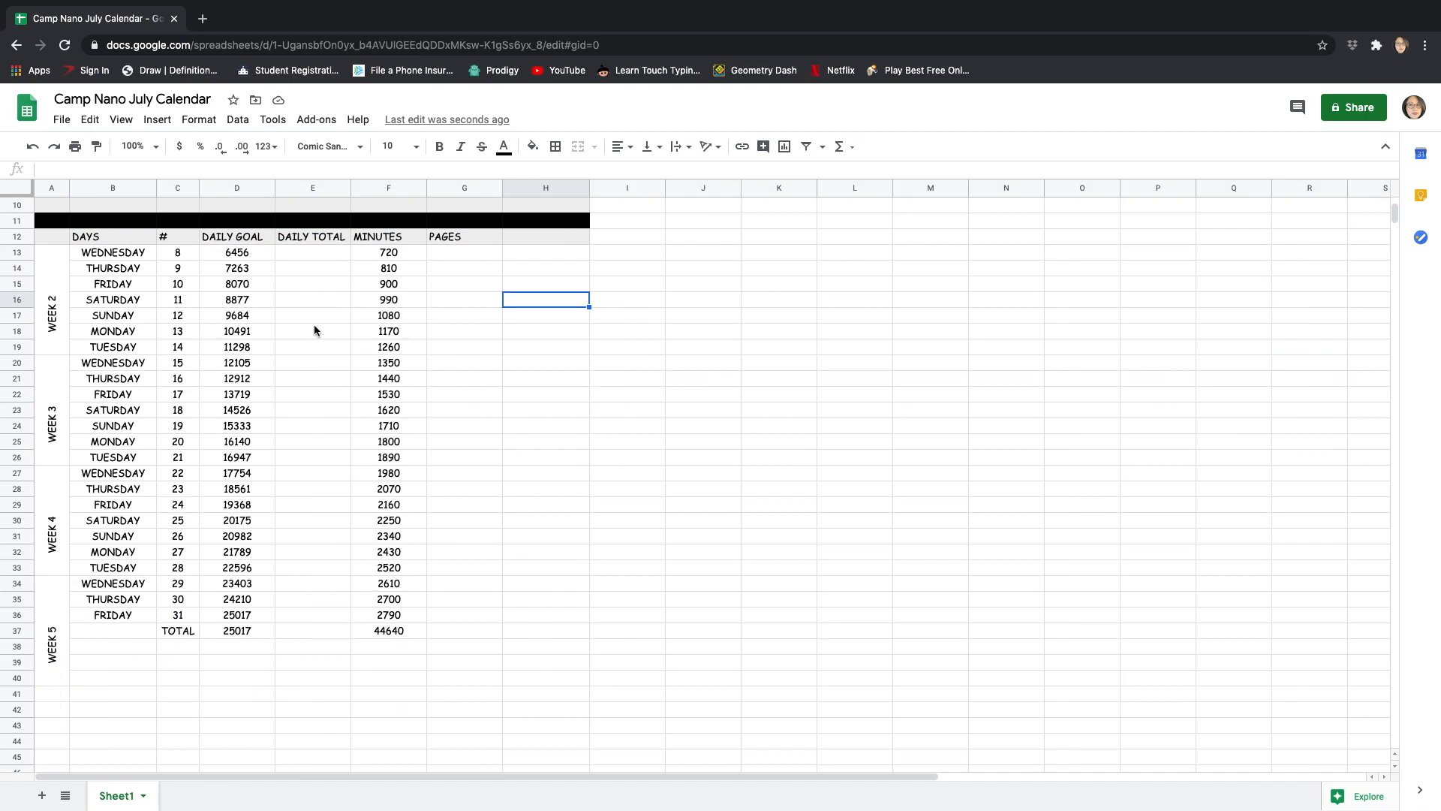
scroll(313, 324, up, 3)
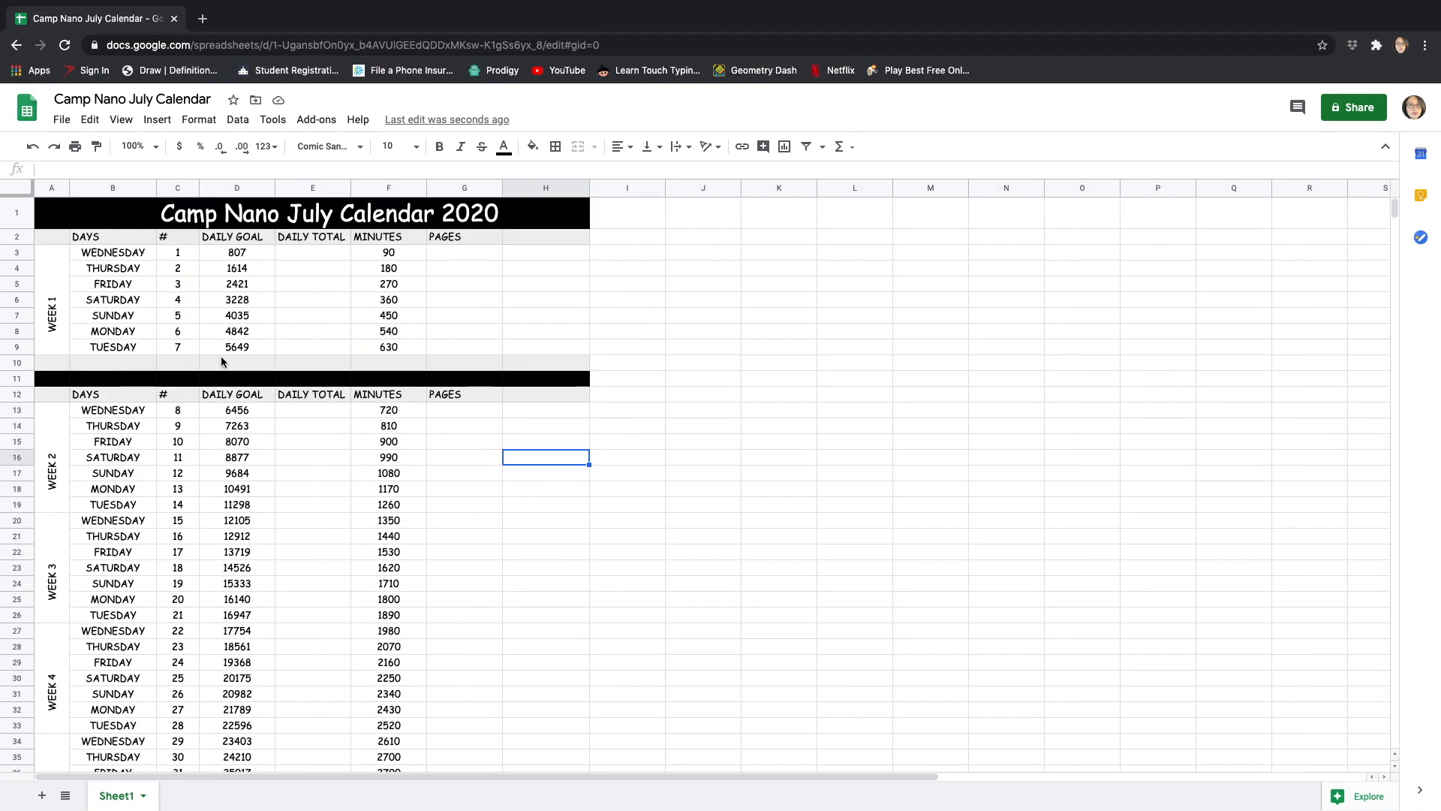
click(174, 363)
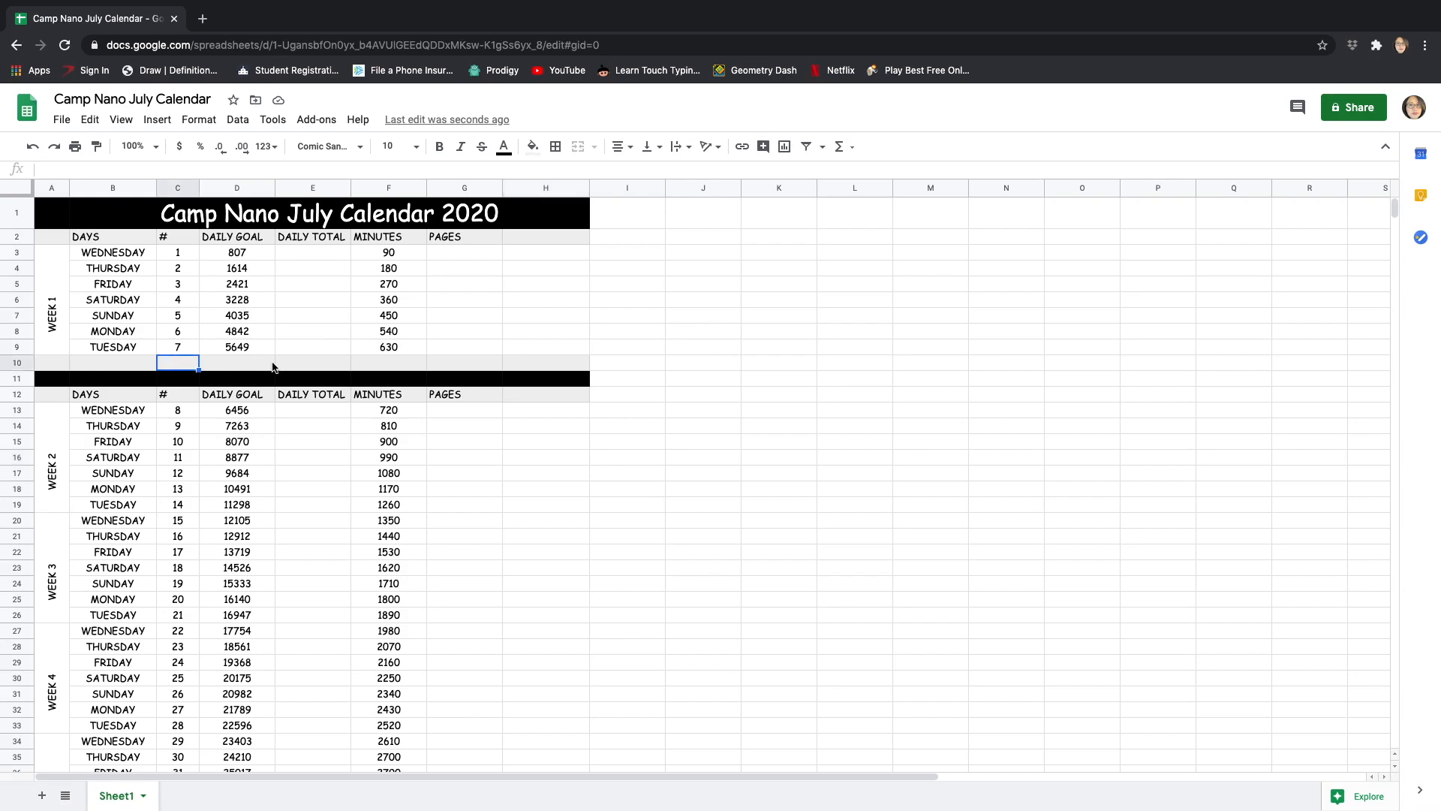
text(TOTAL)
click(249, 362)
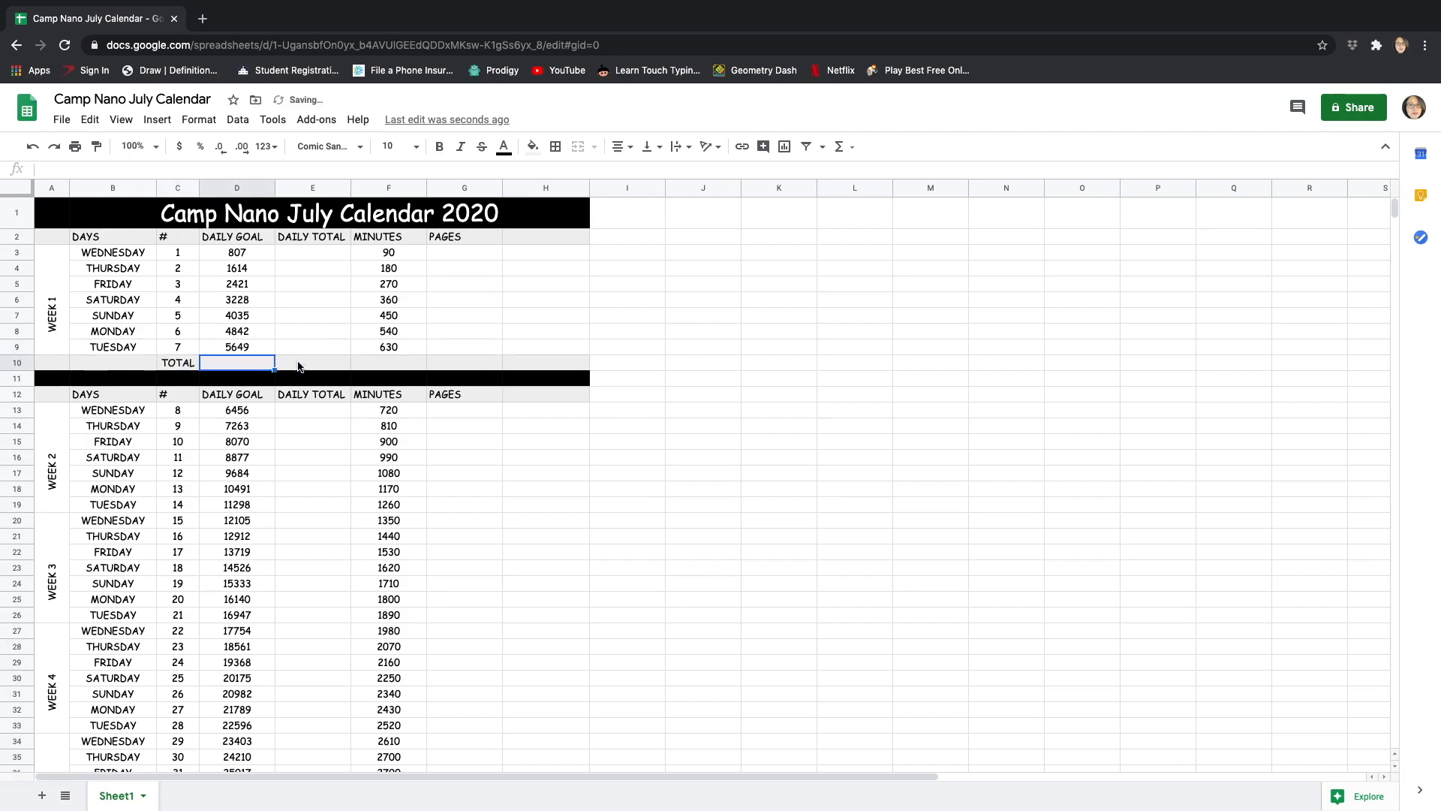
click(298, 362)
click(410, 349)
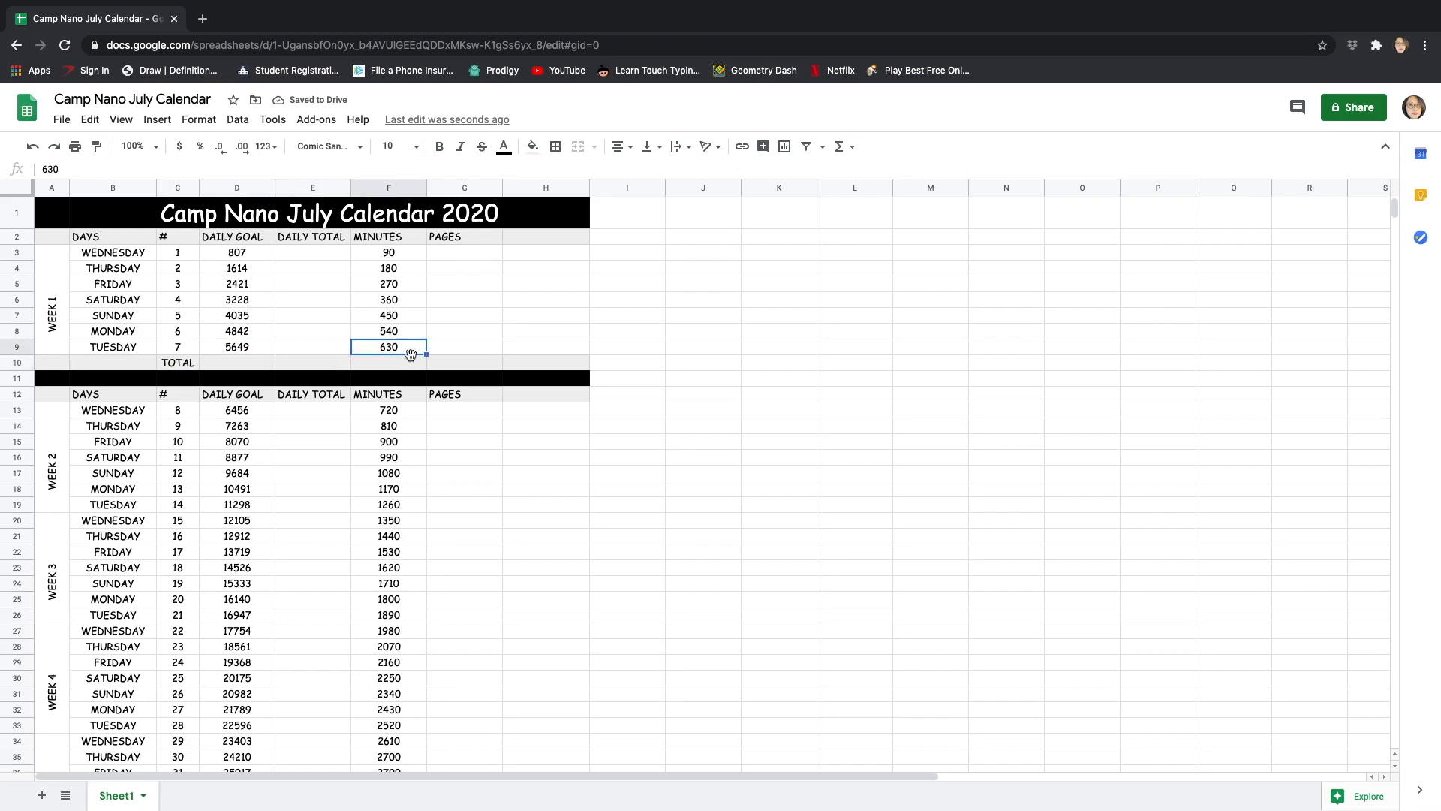
click(460, 364)
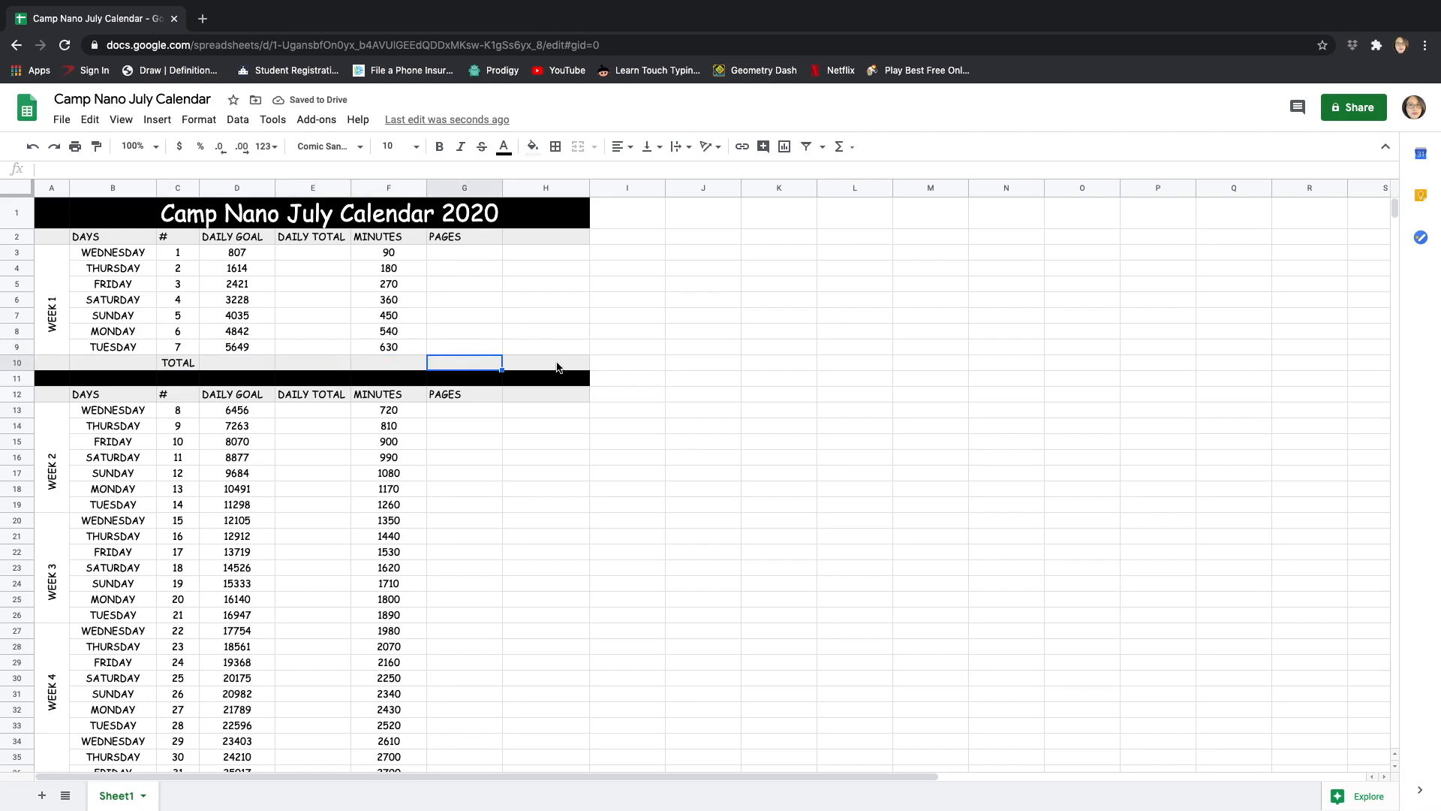
click(548, 363)
click(553, 423)
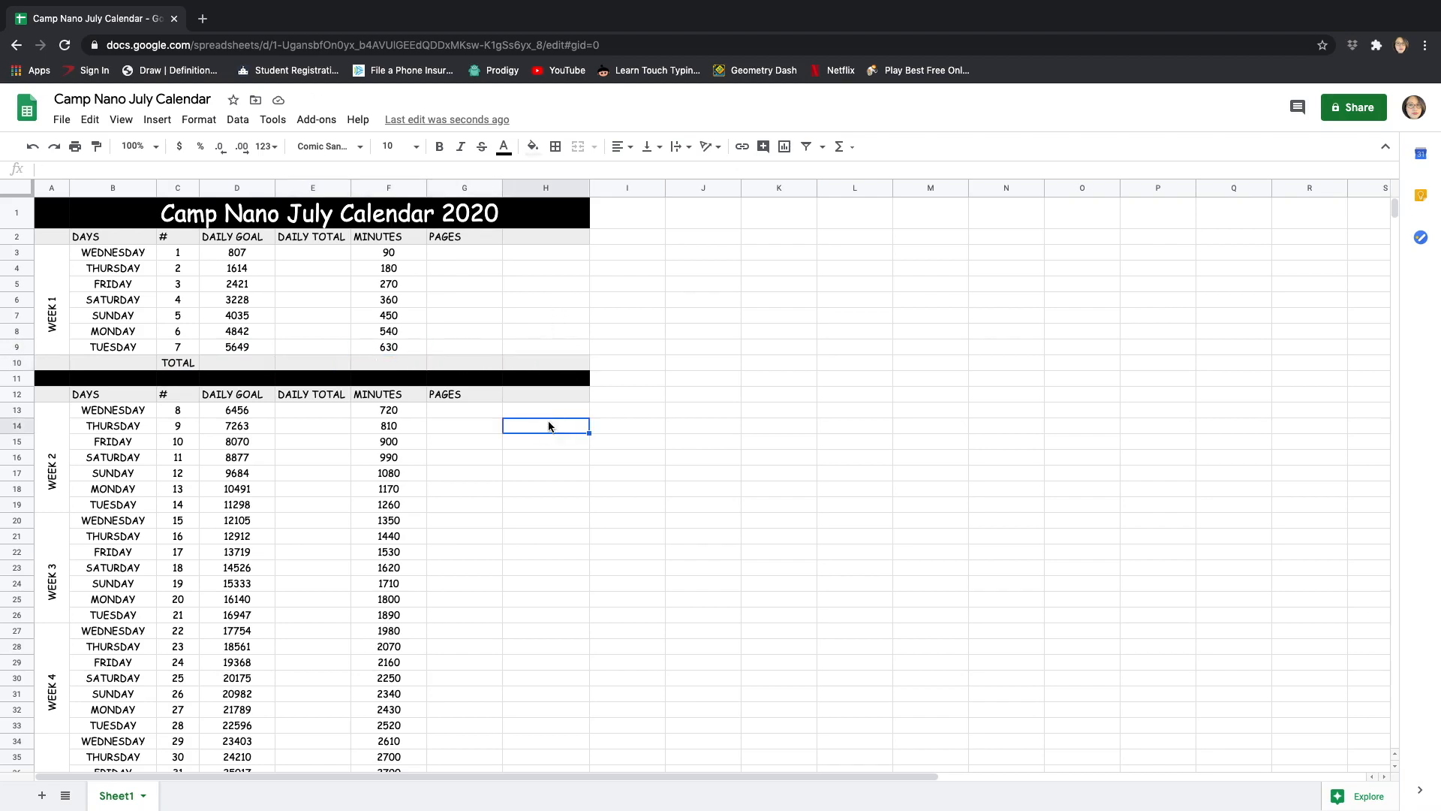
- Copy rows 10 to 12, which hold the TOTAL row, black separator and column headers
click(20, 363)
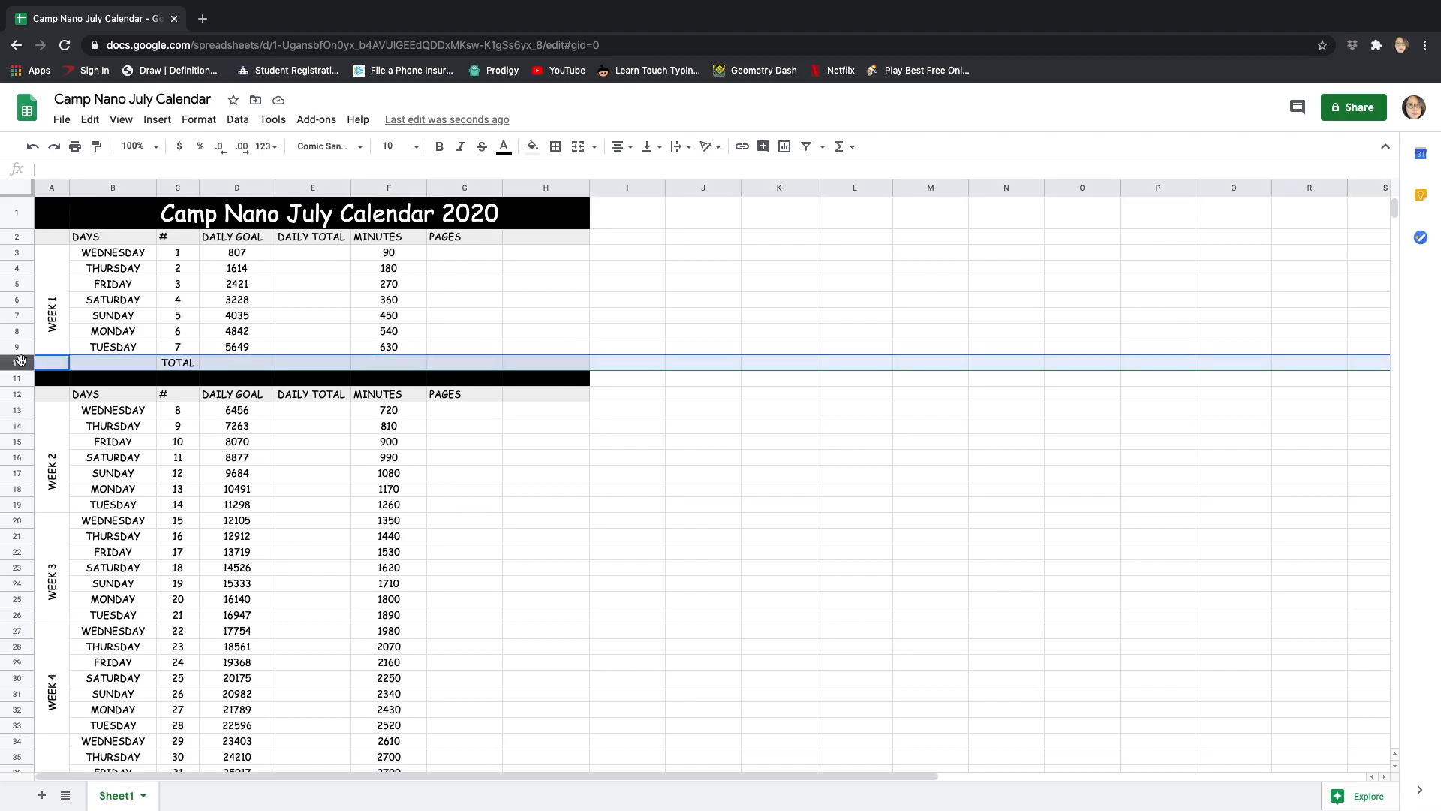
shift+click(21, 394)
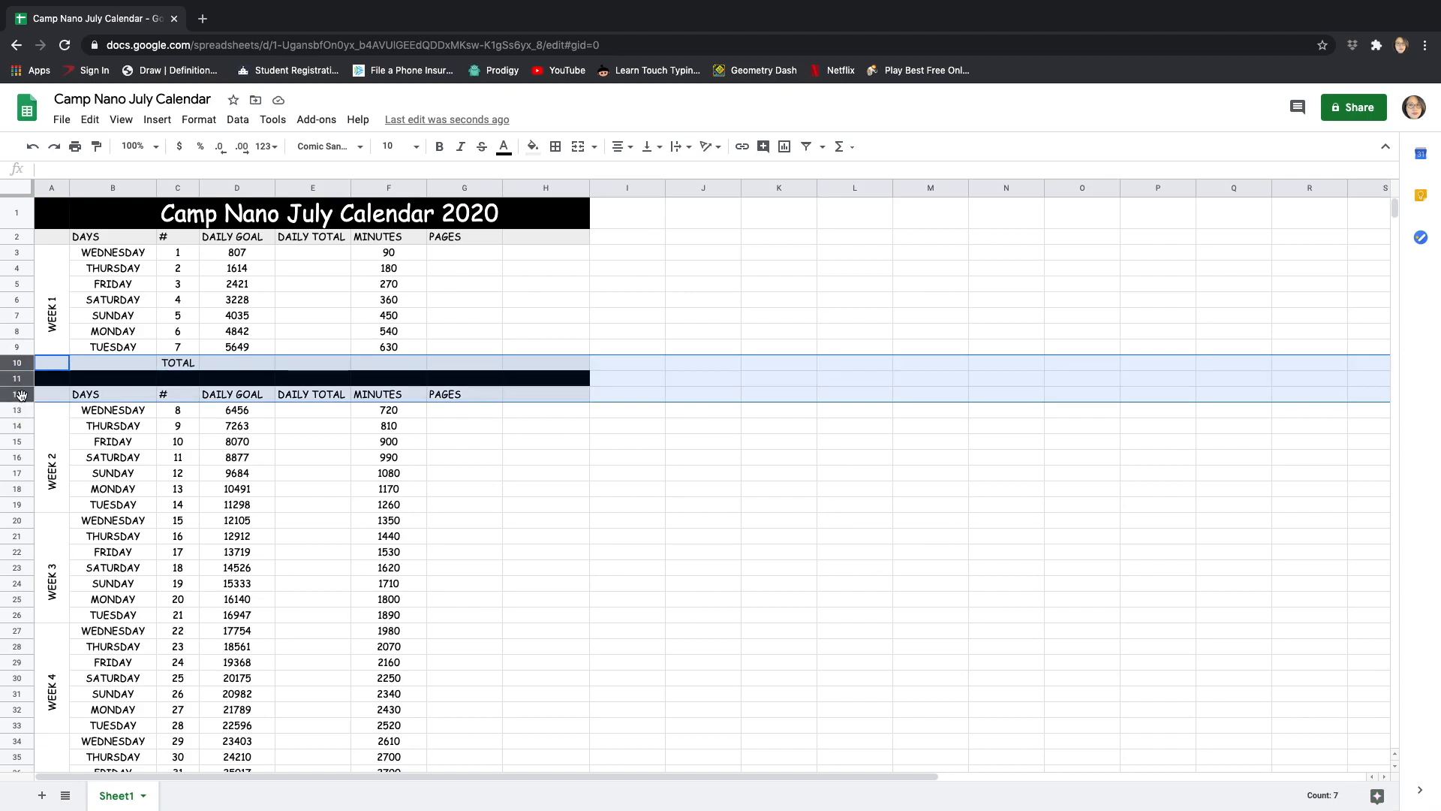
scroll(112, 410, down, 1)
key(ctrl+c)
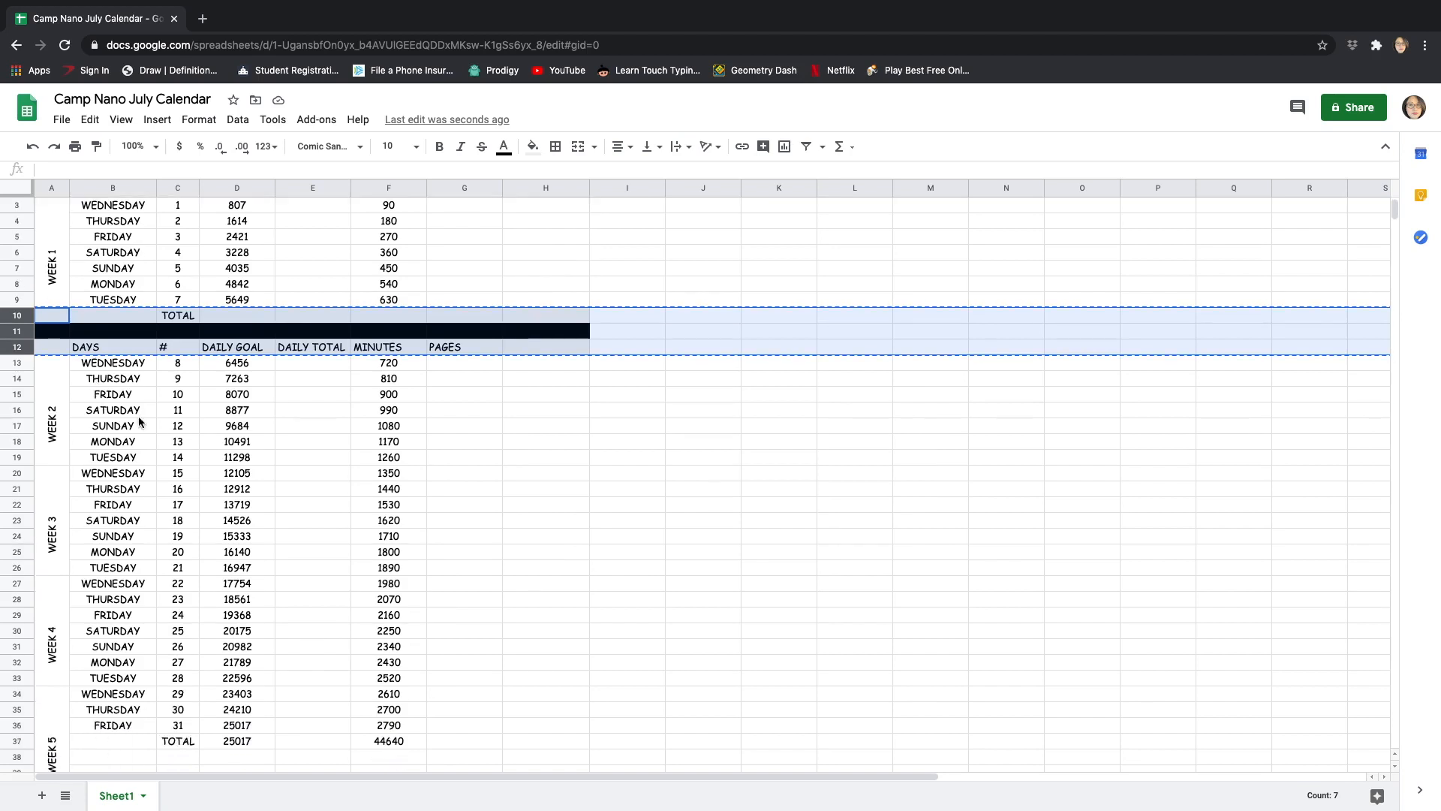
- Insert three blank rows below row 19, between the WEEK 2 and WEEK 3 blocks
click(18, 459)
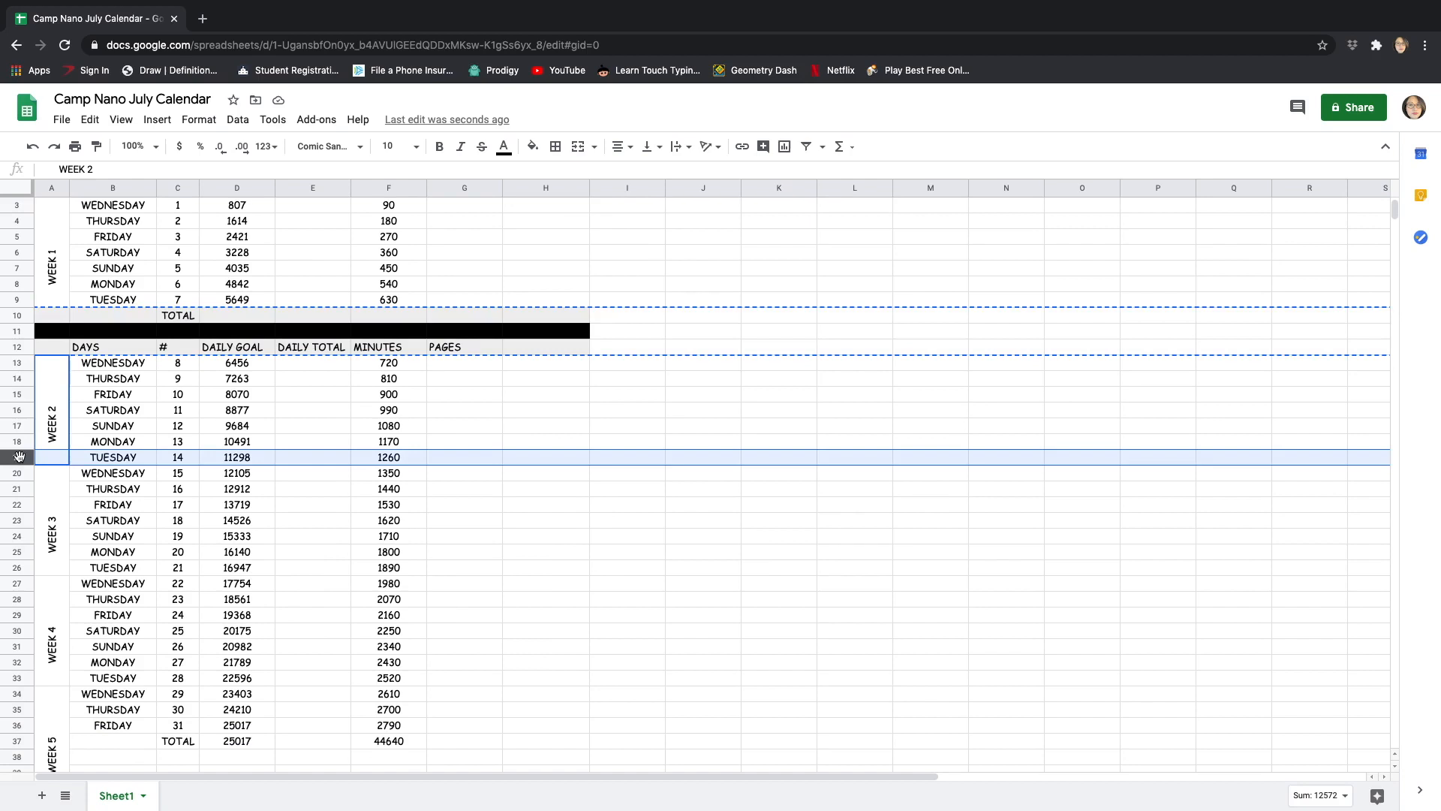
click(159, 121)
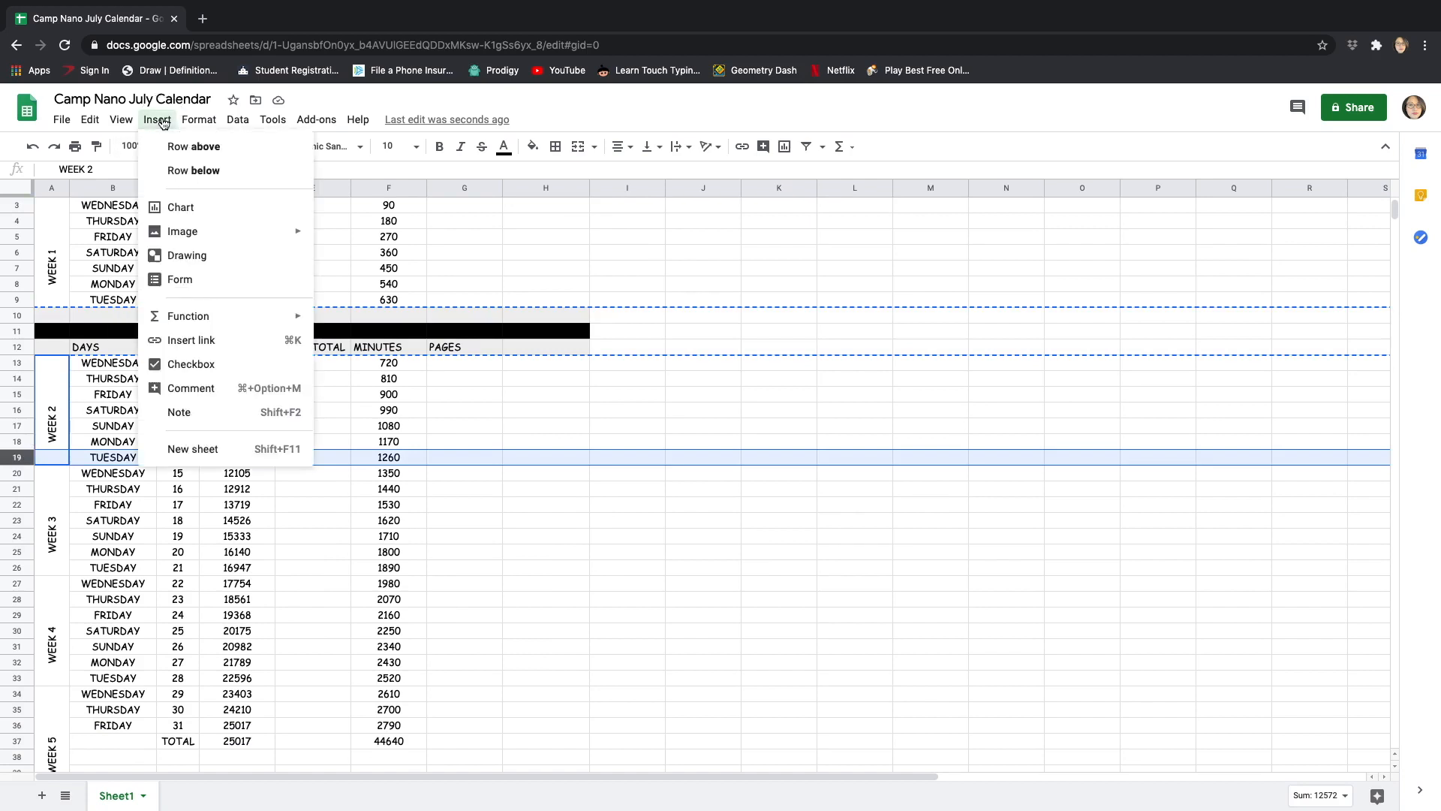
click(195, 171)
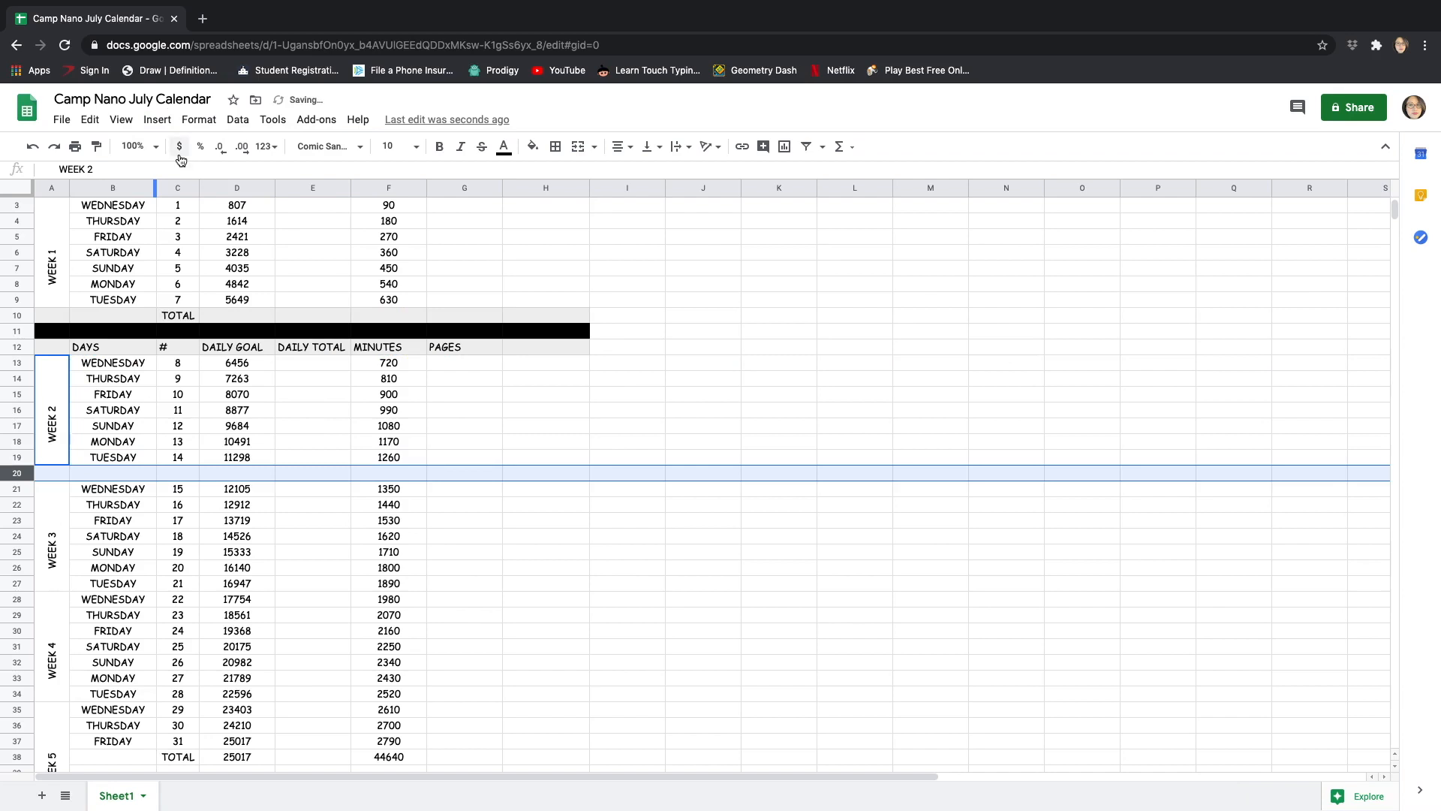
click(157, 120)
click(194, 174)
click(159, 122)
click(194, 172)
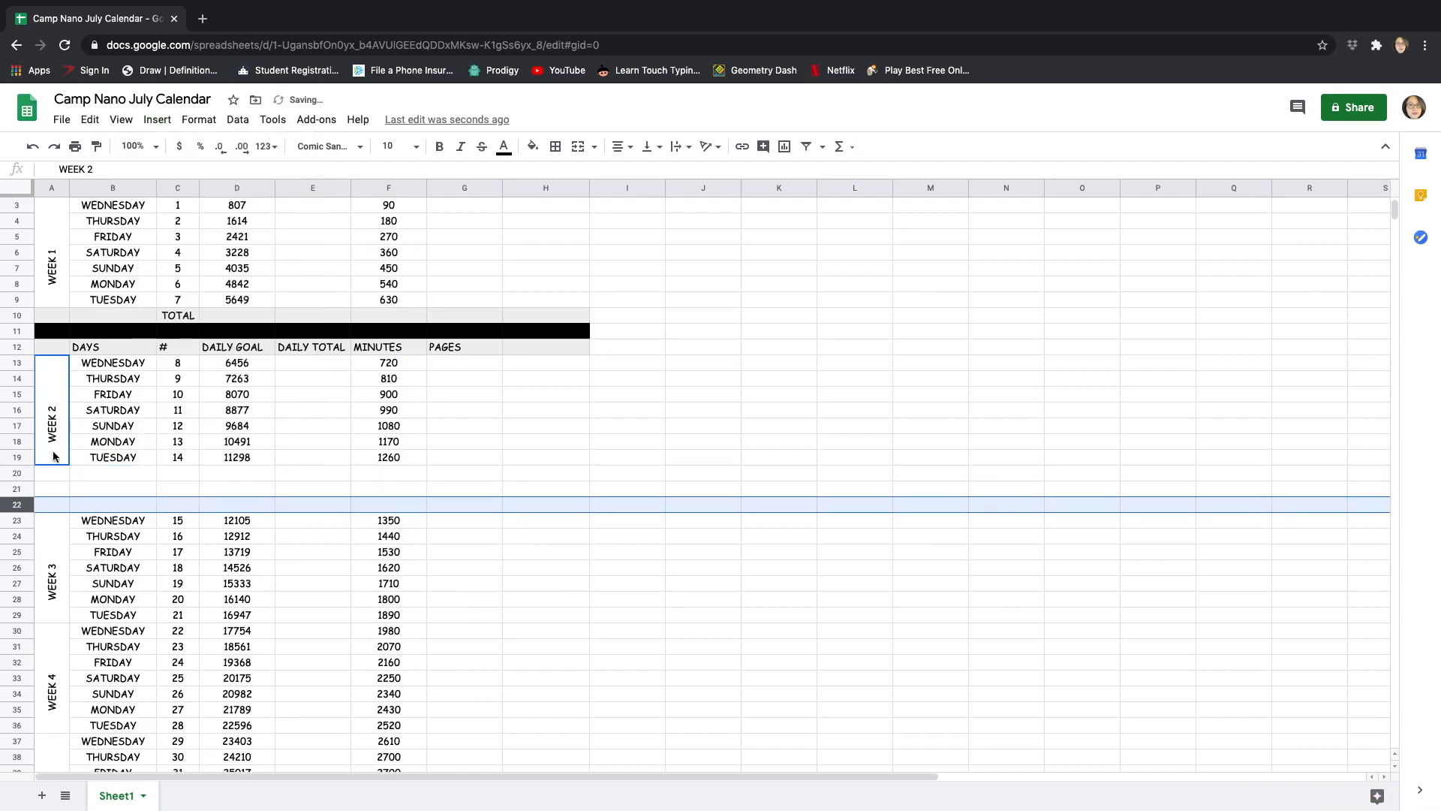
- Paste the copied total, separator and header rows into rows 20 to 22
click(27, 475)
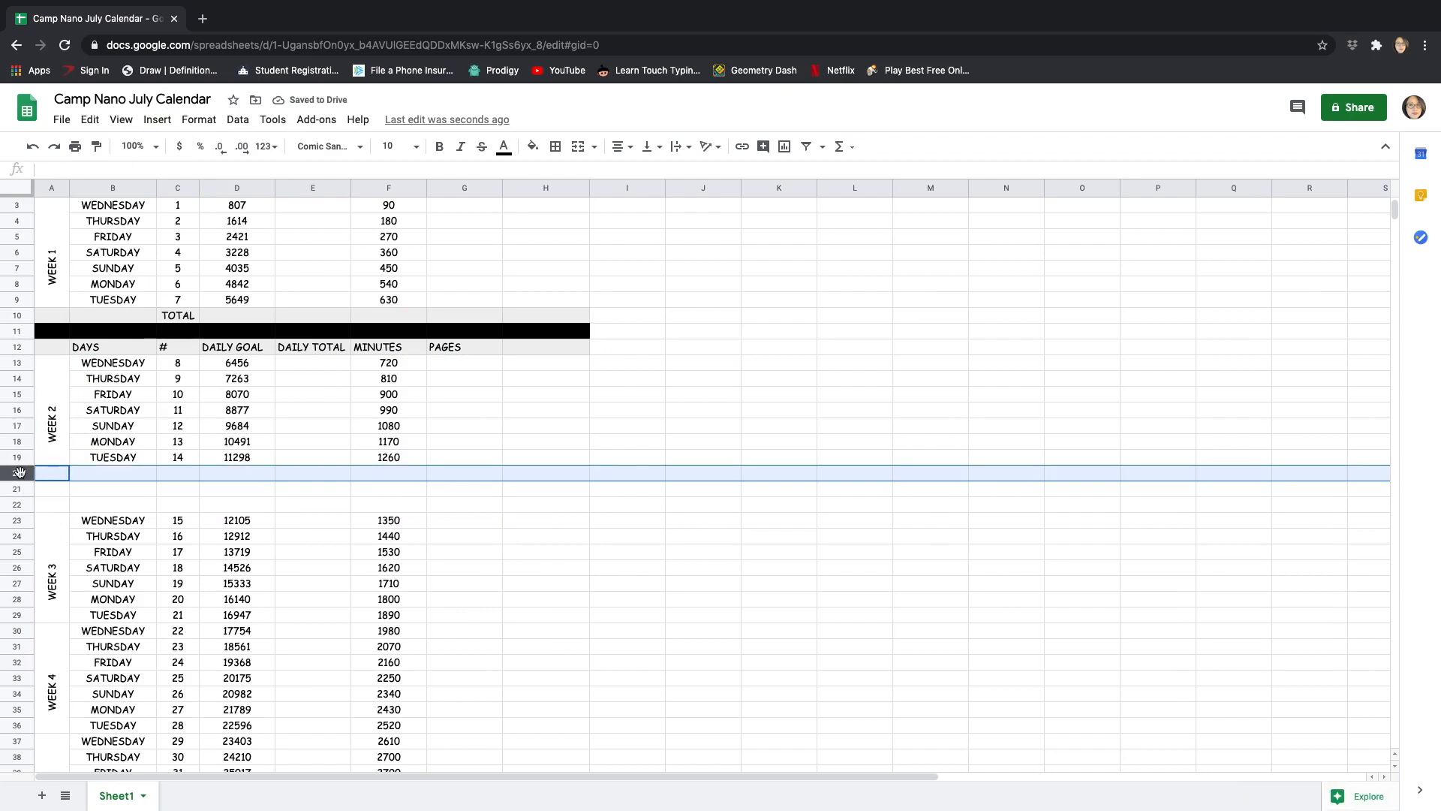
key(ctrl+v)
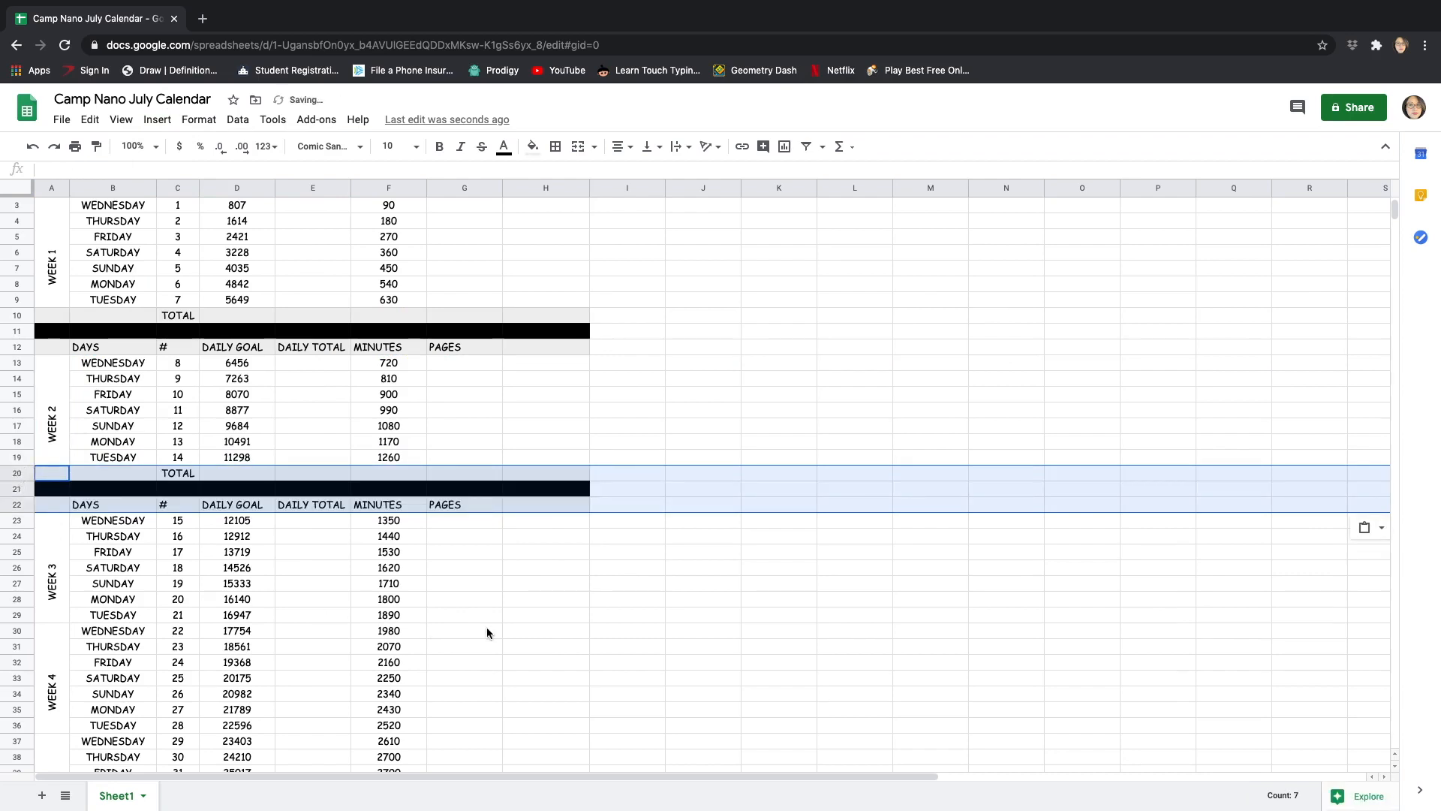
click(522, 616)
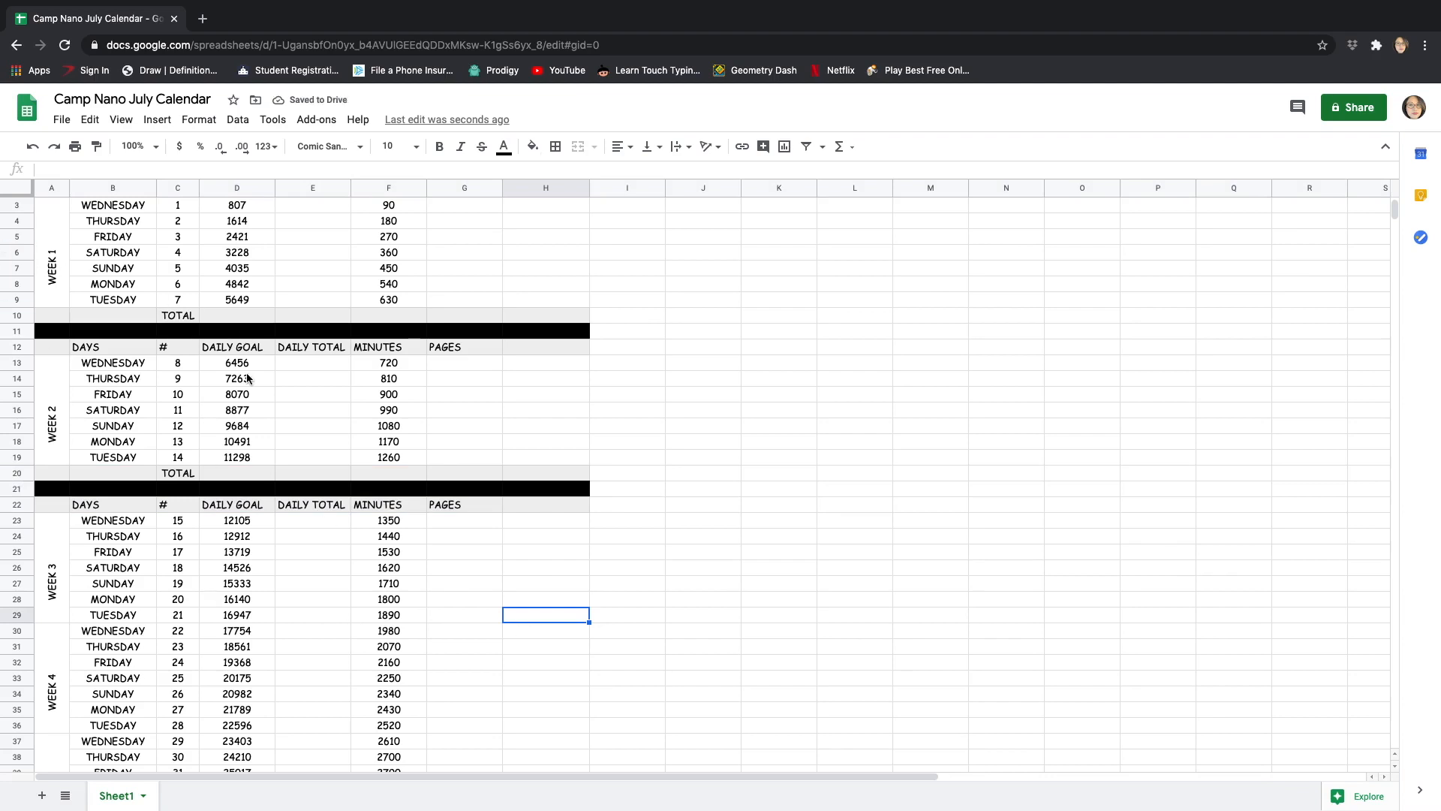
- Insert three blank rows below row 29, between the WEEK 3 and WEEK 4 blocks
scroll(248, 377, down, 4)
click(16, 489)
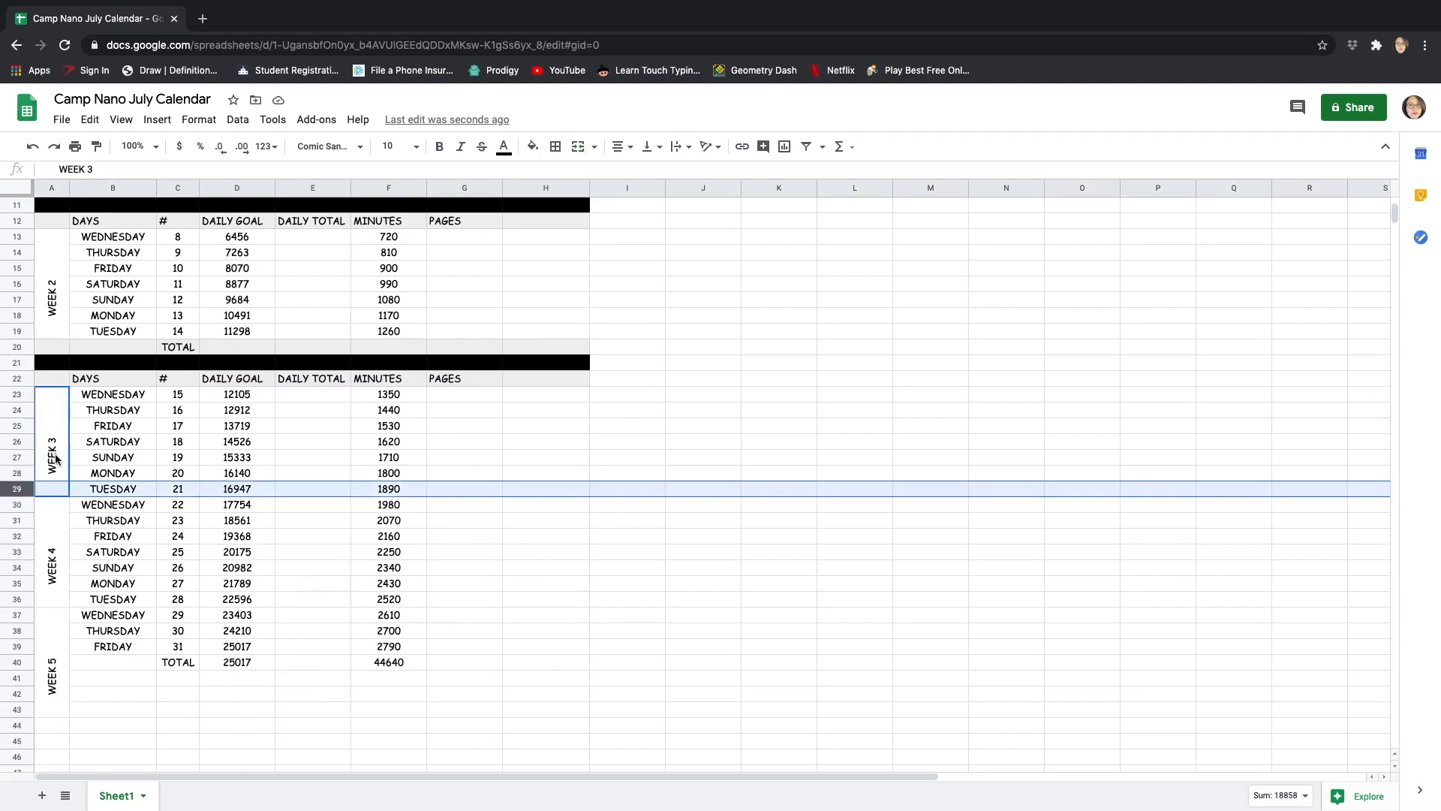
click(157, 119)
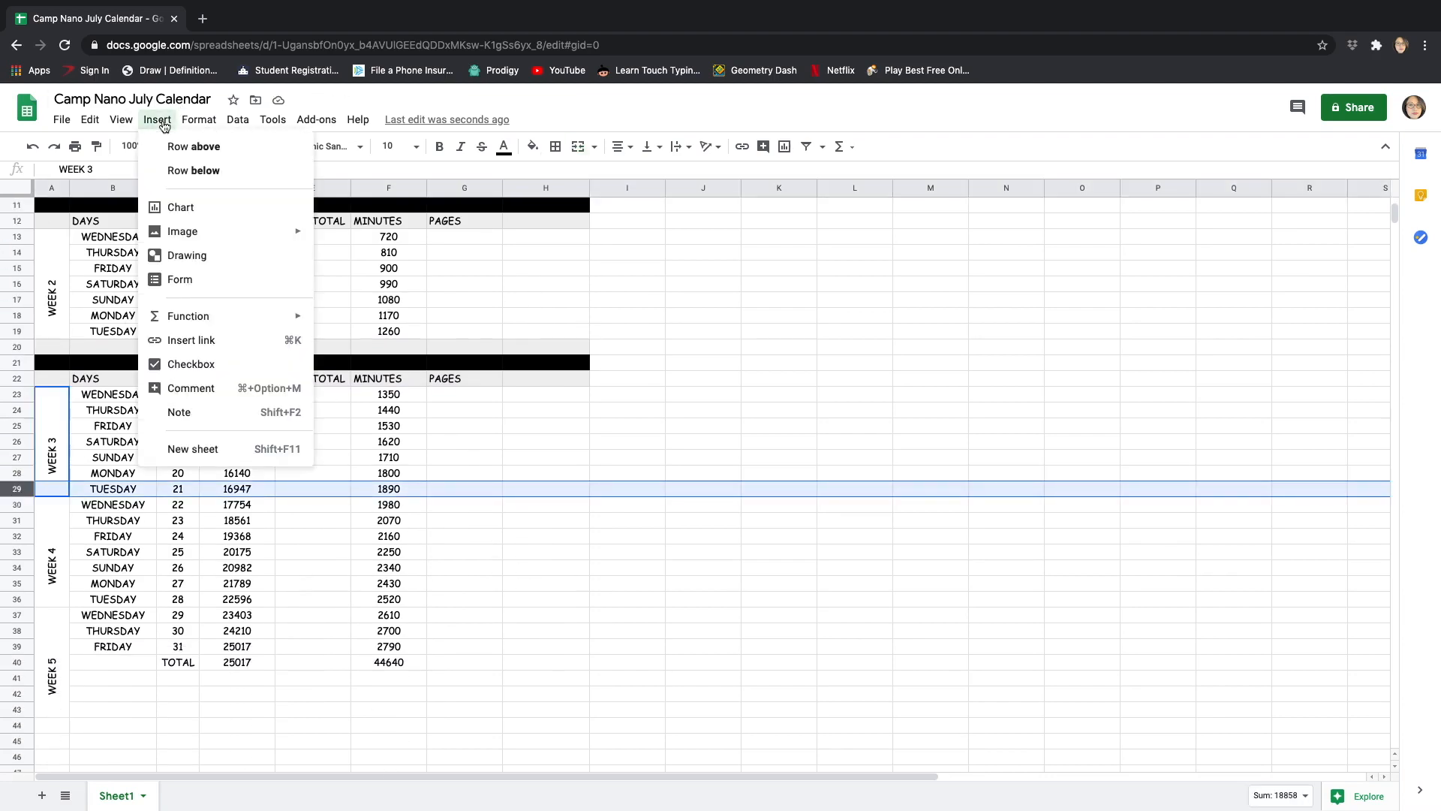
click(167, 167)
click(159, 122)
click(171, 168)
click(160, 122)
click(169, 169)
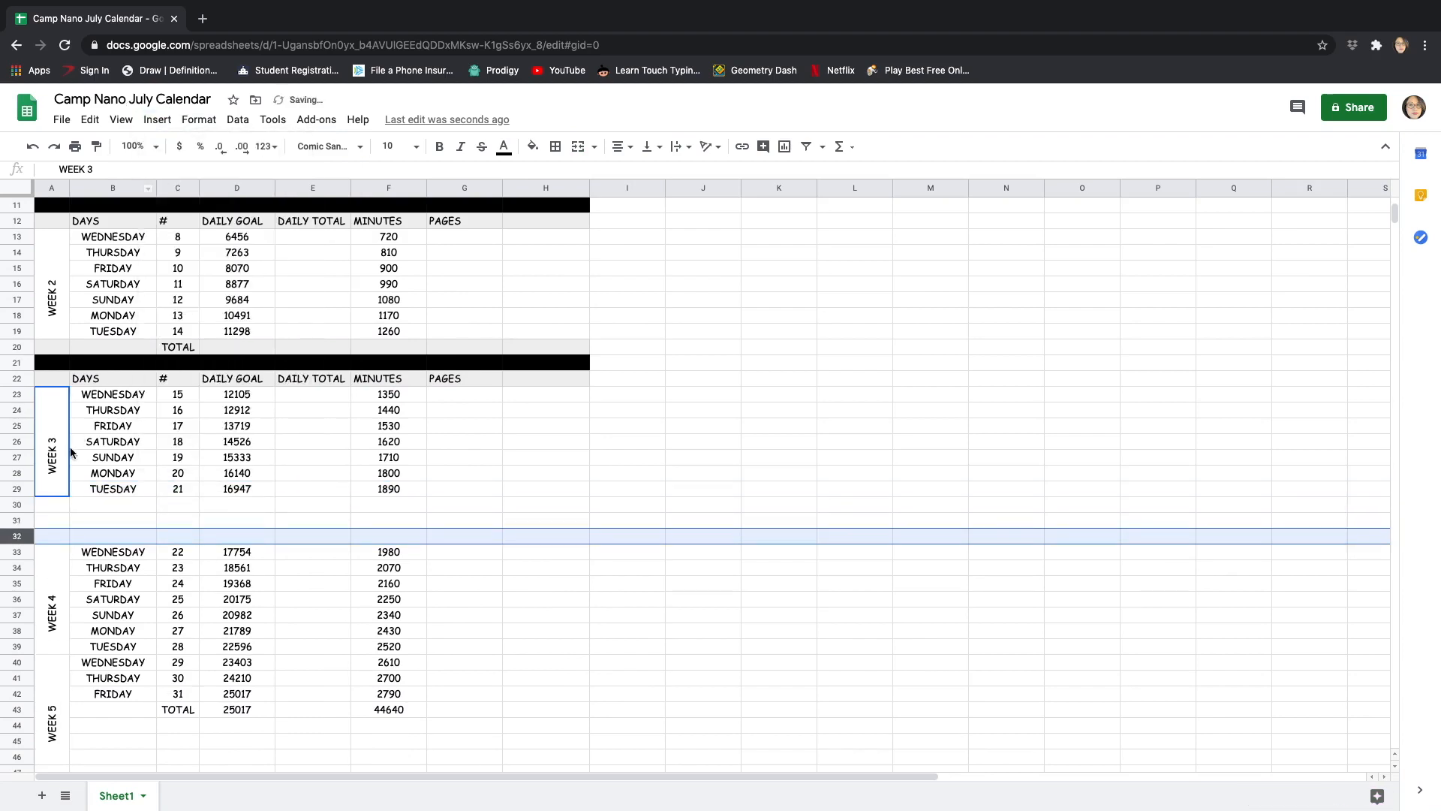
- Paste the copied total, separator and header rows into rows 30 to 32
click(55, 508)
key(ctrl+v)
scroll(59, 510, down, 4)
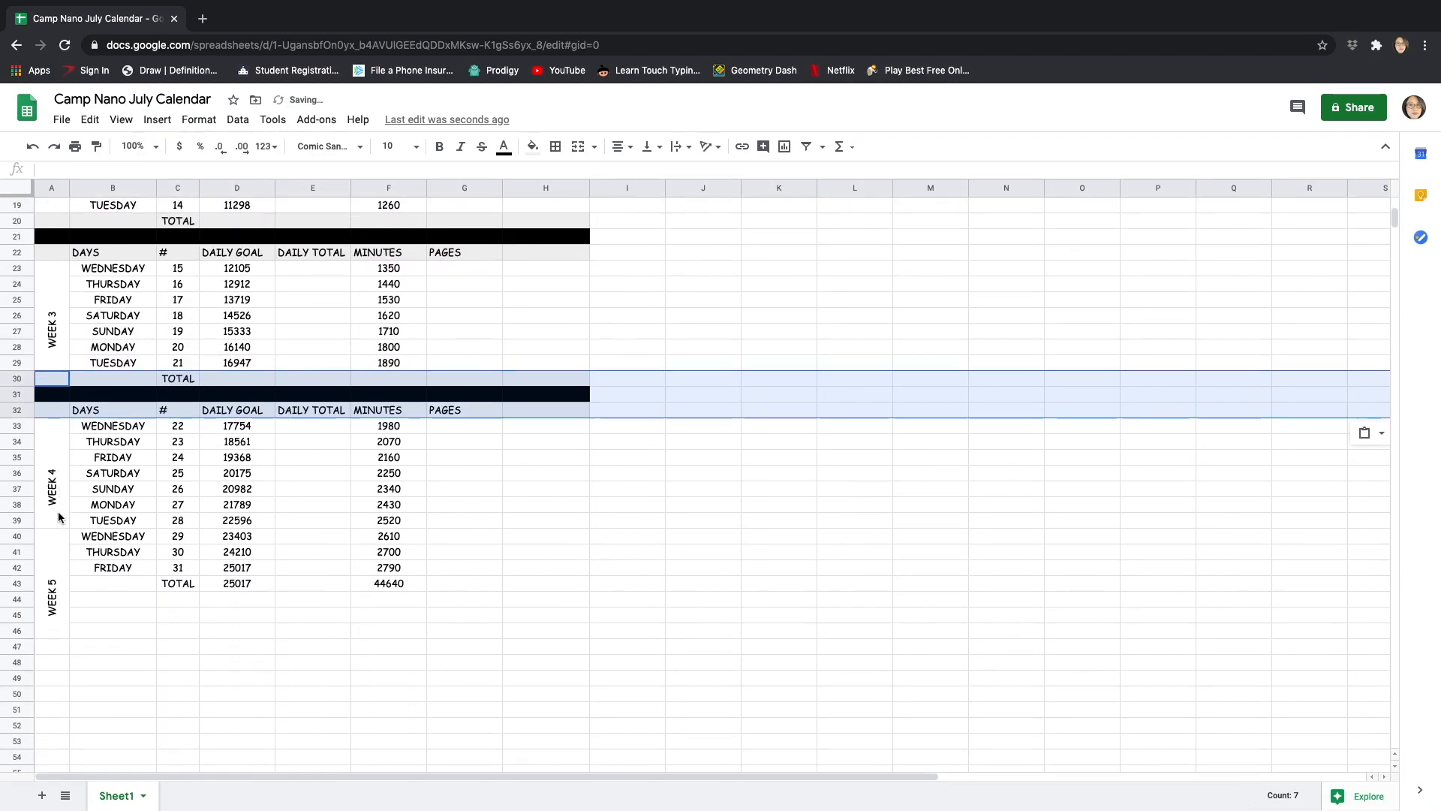
- Insert three blank rows below row 39, between the WEEK 4 and WEEK 5 blocks
scroll(58, 510, down, 1)
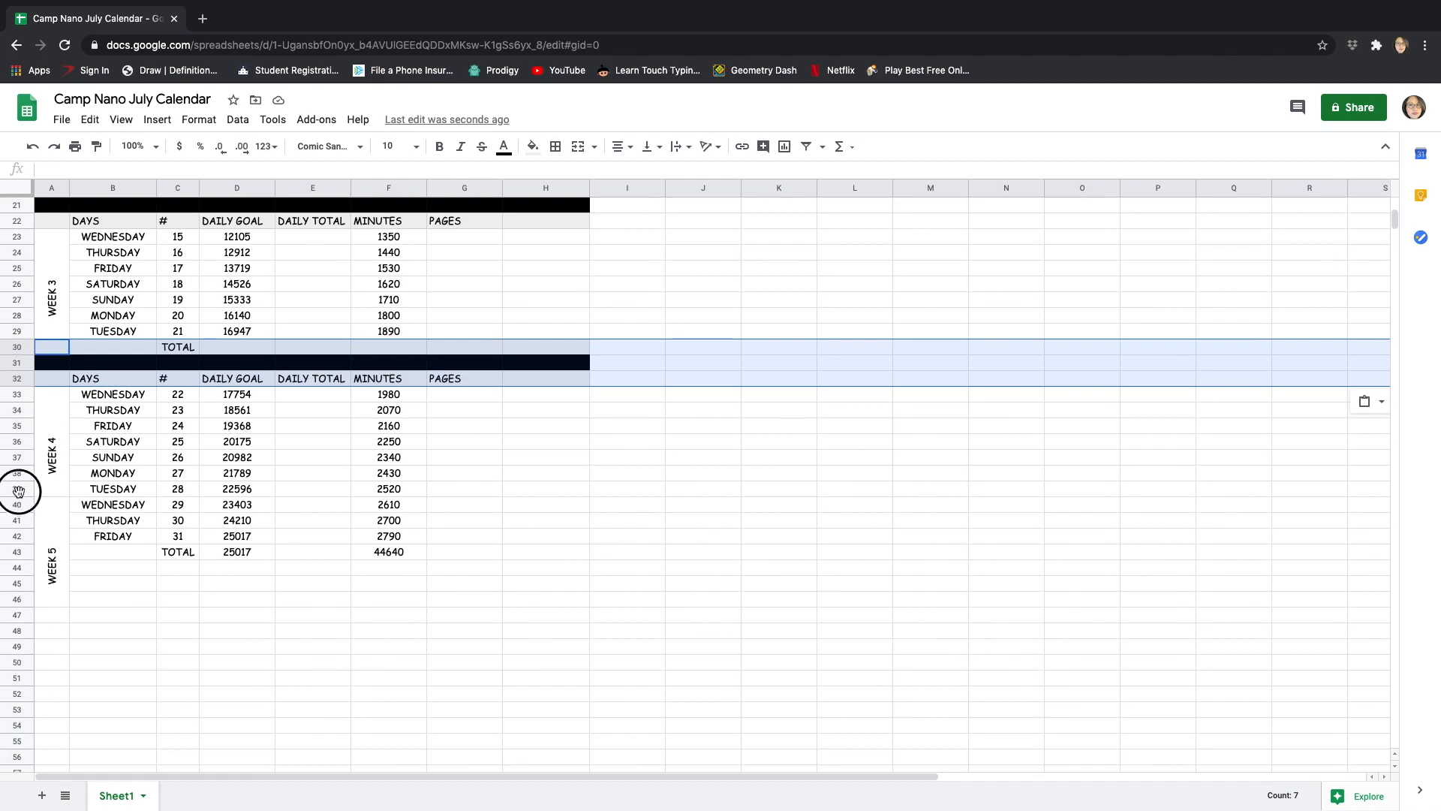
click(19, 493)
click(157, 120)
click(169, 167)
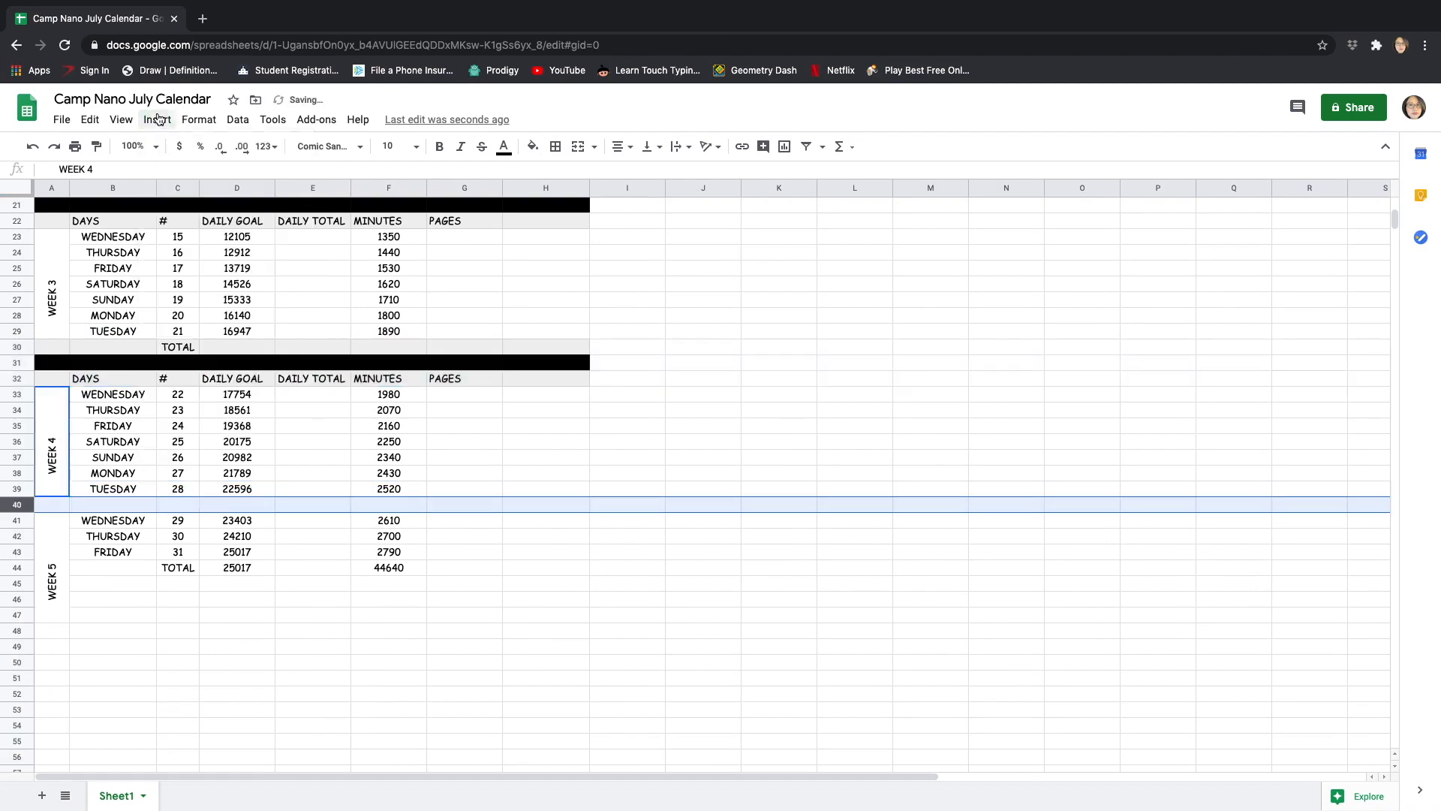
click(157, 120)
click(170, 170)
- Paste the copied total, separator and header rows into rows 40 to 42
click(57, 508)
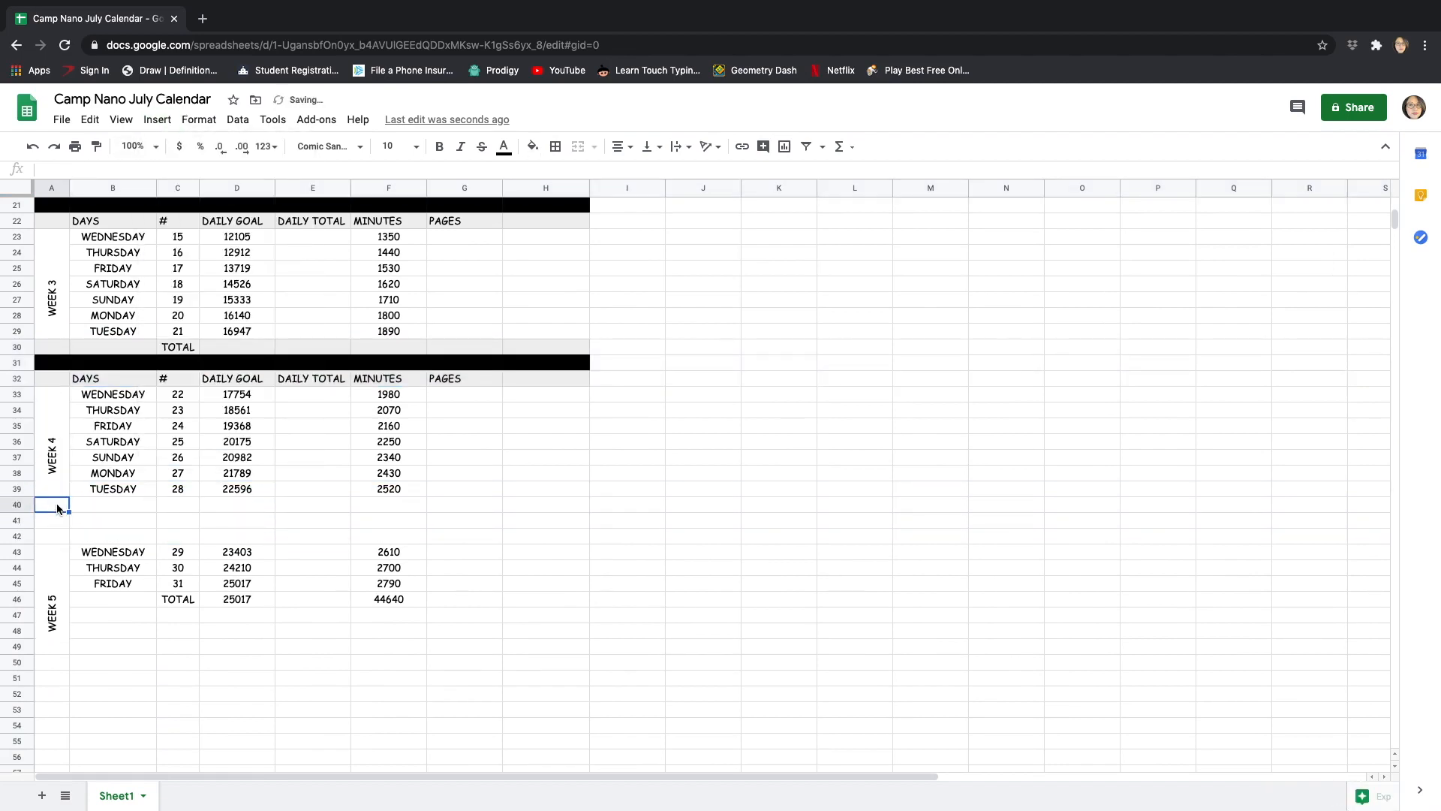
key(ctrl+v)
click(525, 642)
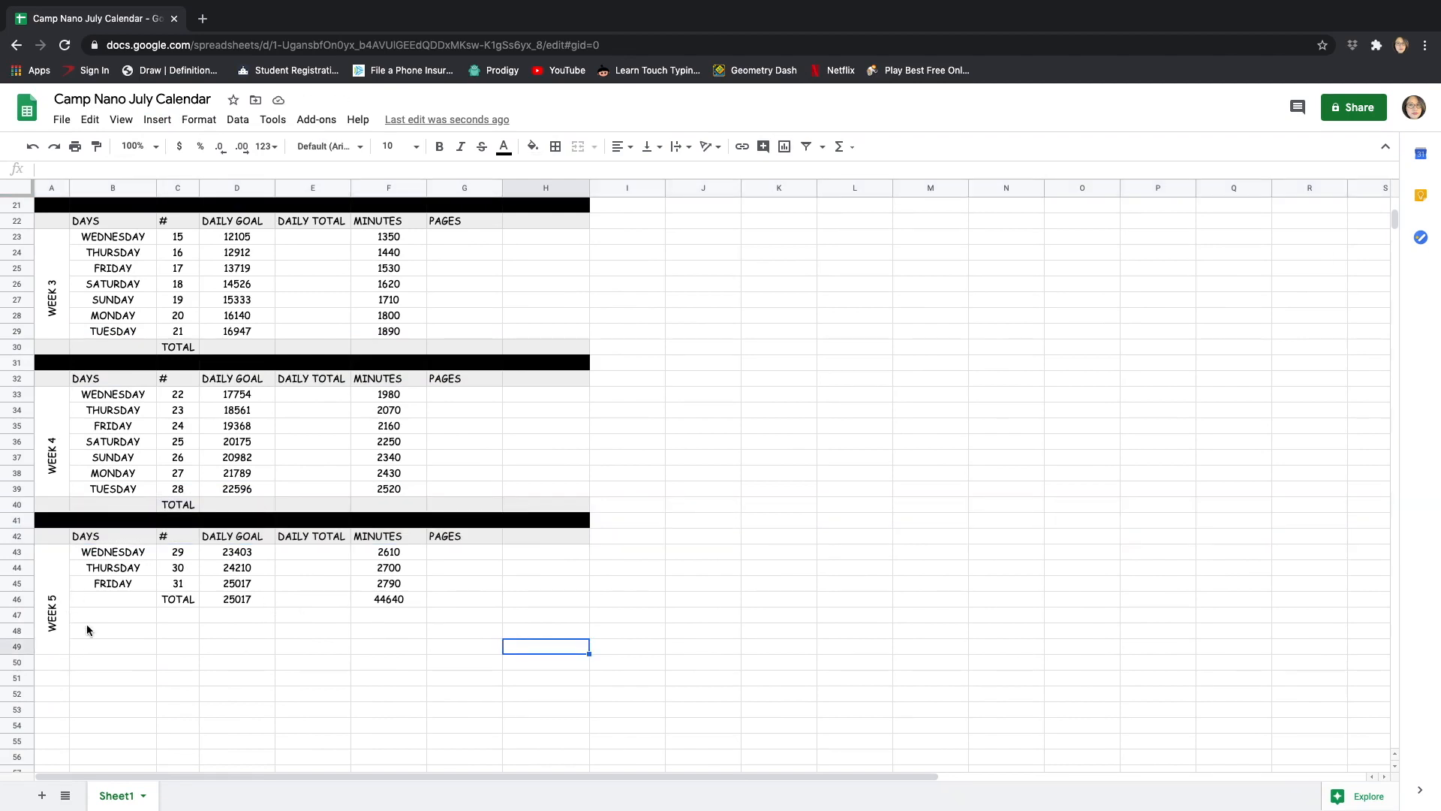
- Paste the copied total, separator and header rows into rows 50 to 52, below the WEEK 5 block
click(55, 656)
key(ctrl+v)
click(704, 536)
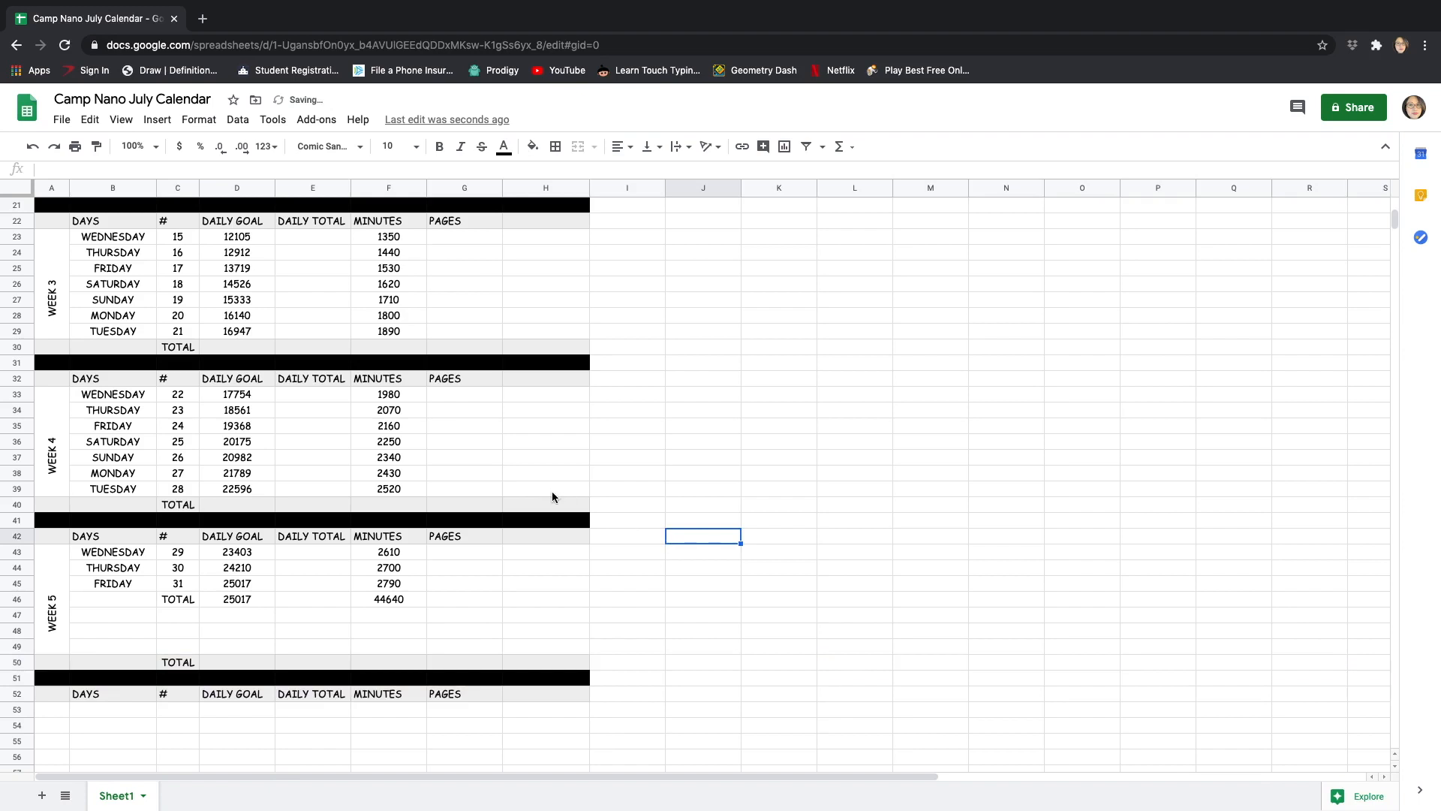
scroll(553, 497, up, 5)
scroll(552, 496, down, 4)
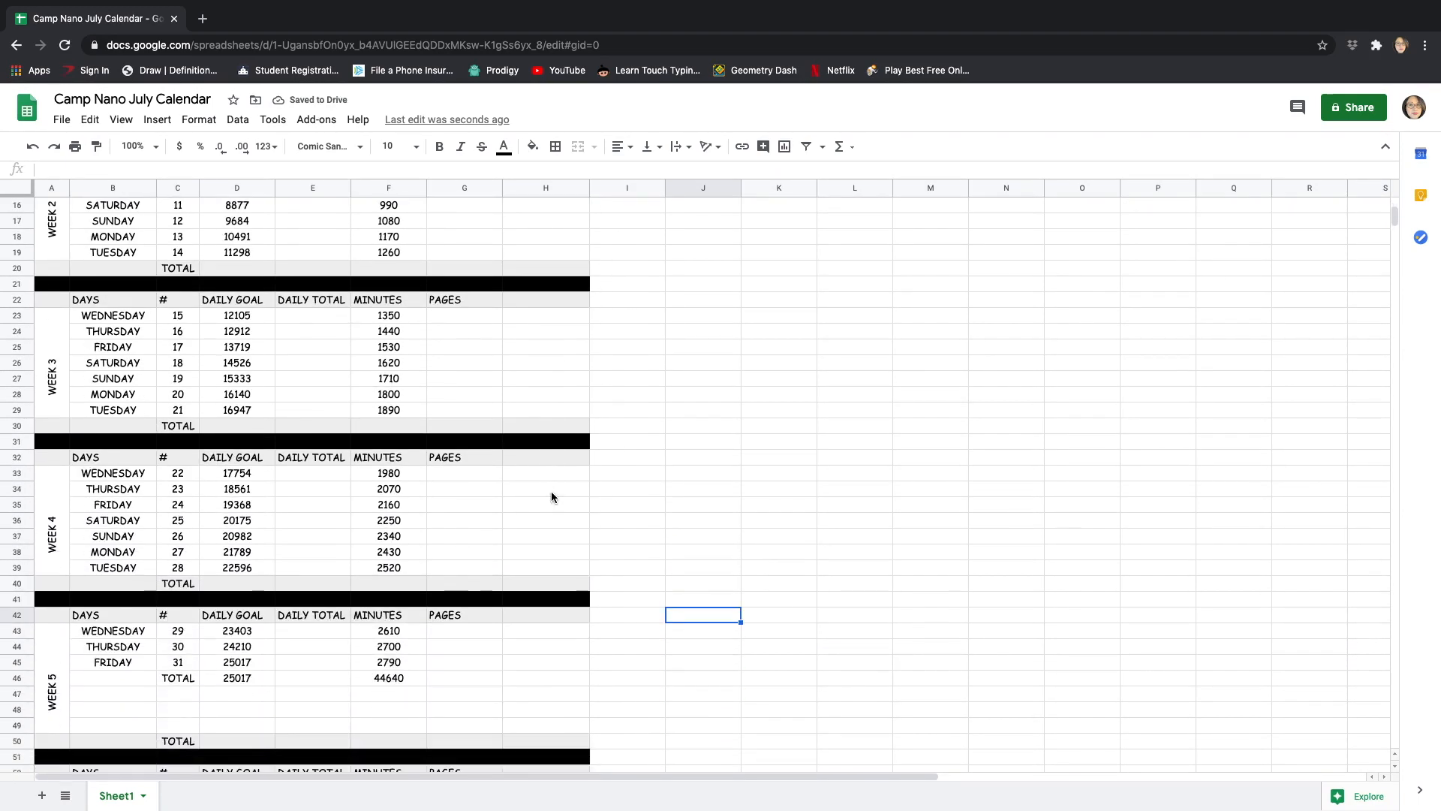
scroll(551, 497, down, 1)
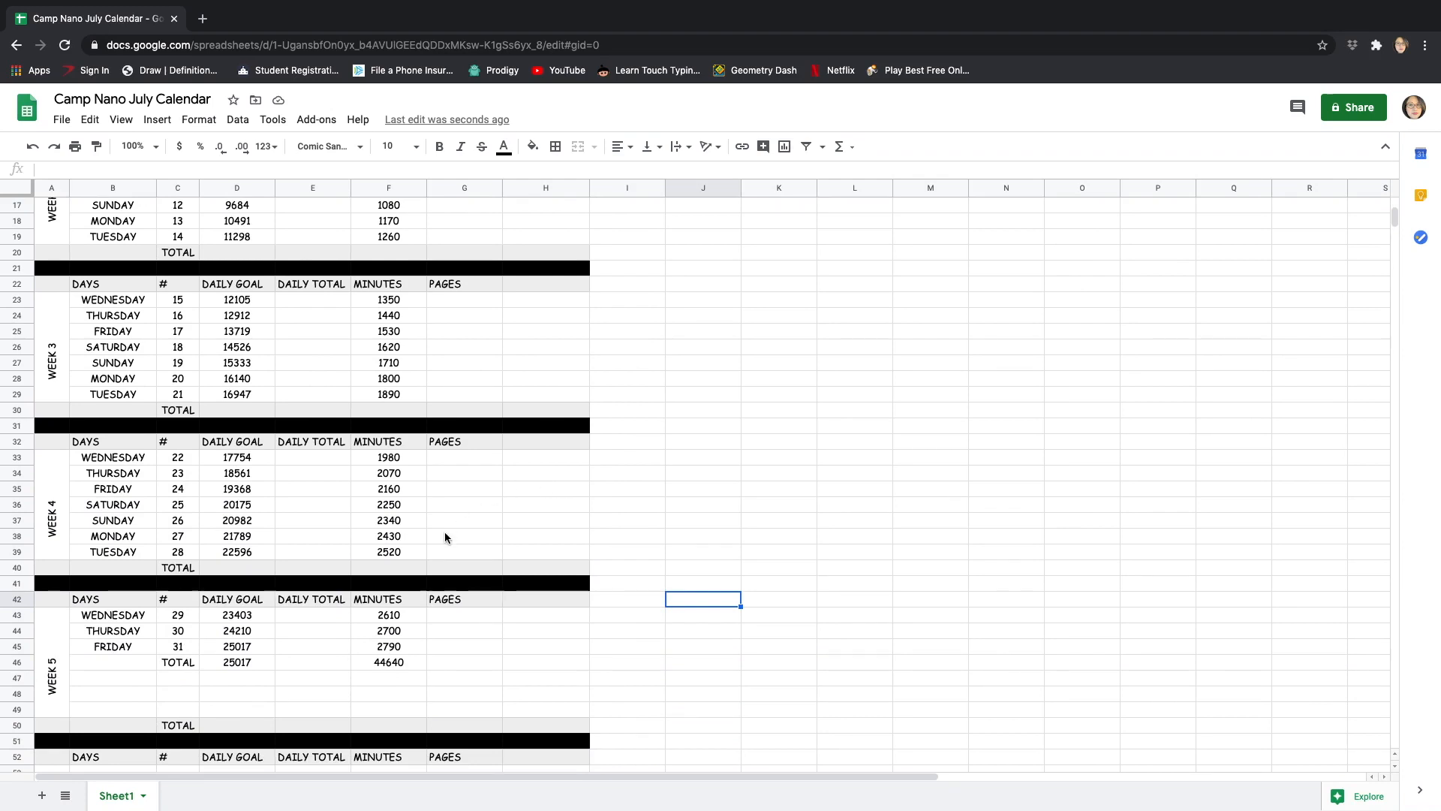
scroll(445, 537, down, 3)
scroll(444, 538, down, 4)
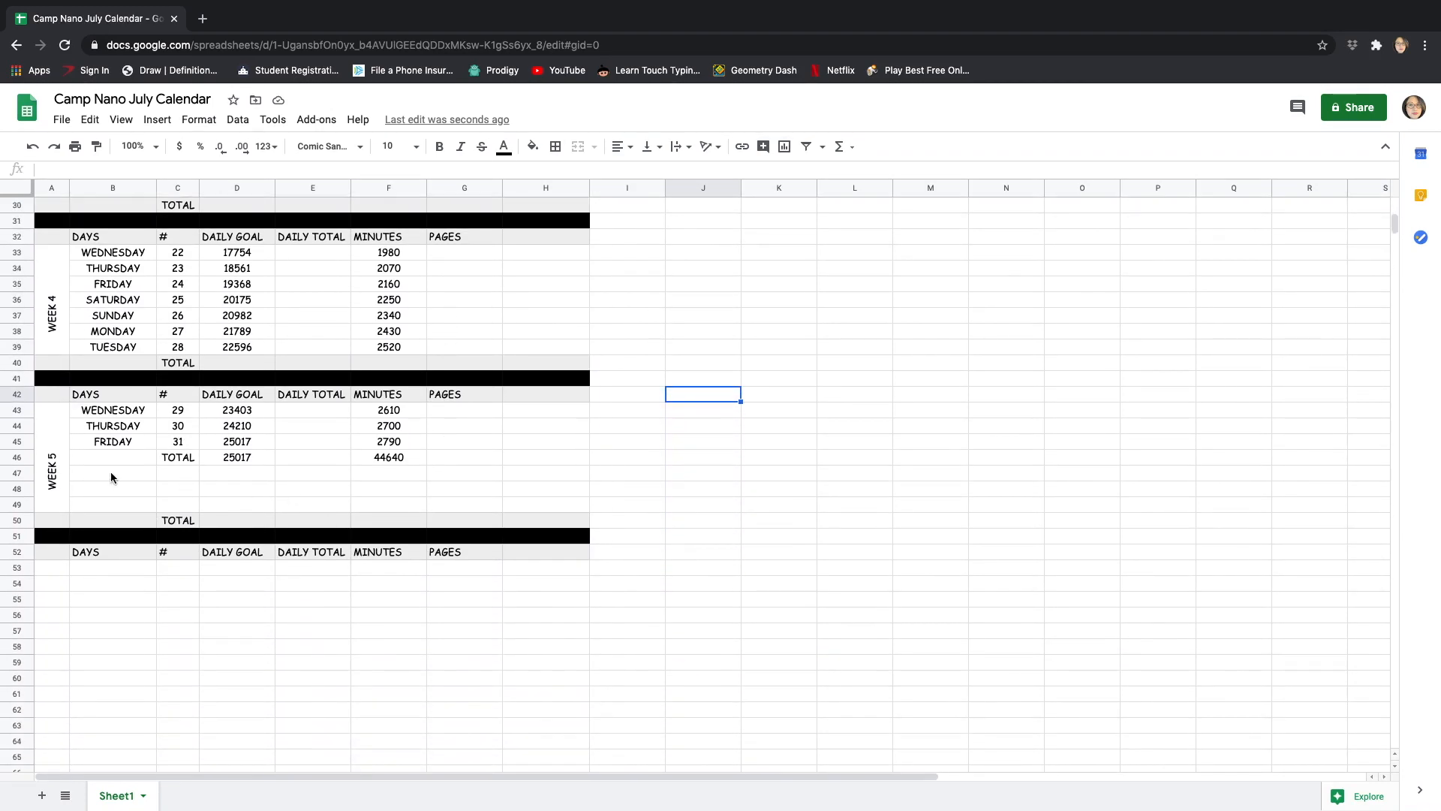
- Fill the unused WEEK 5 cells B47:H49 with light gray
click(107, 475)
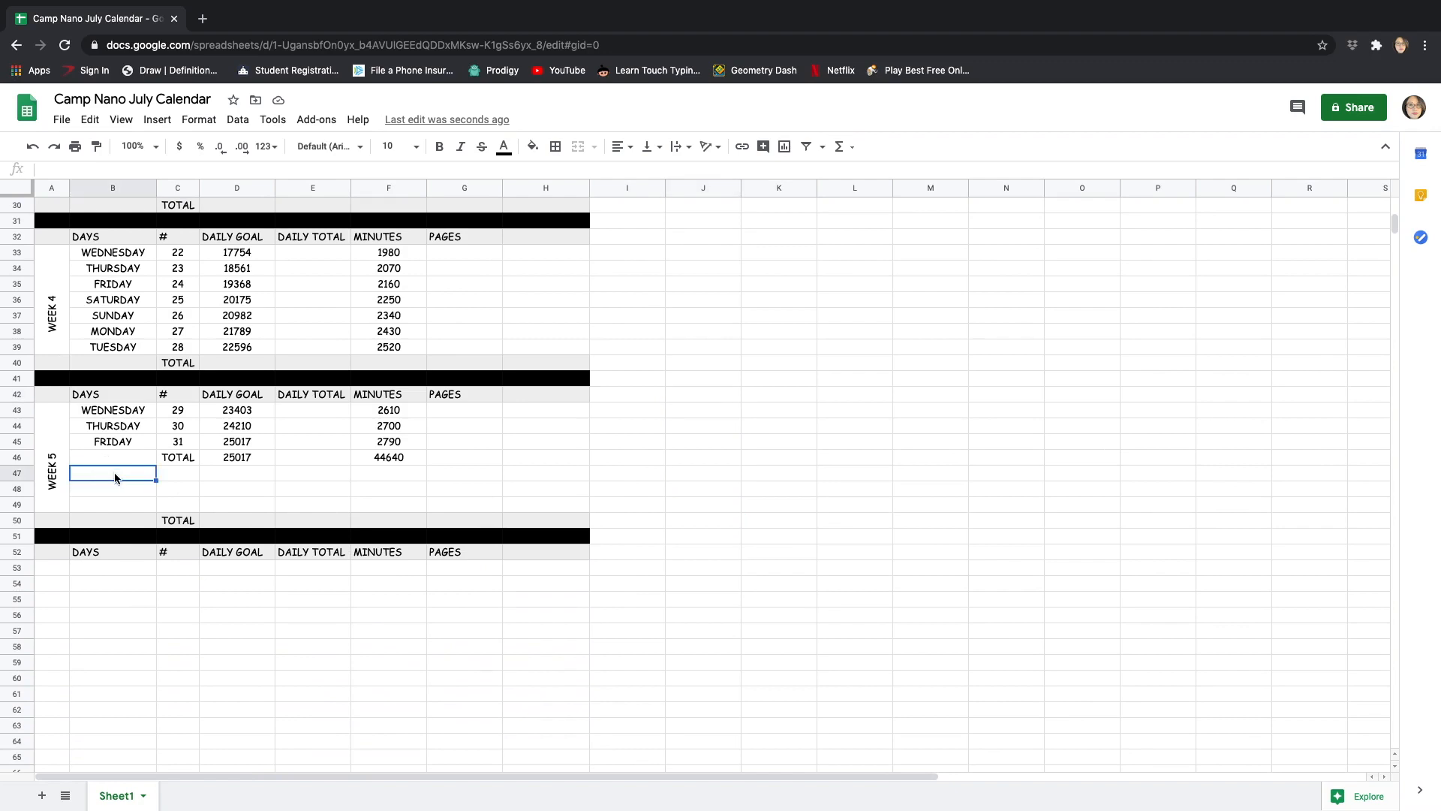
shift+click(557, 507)
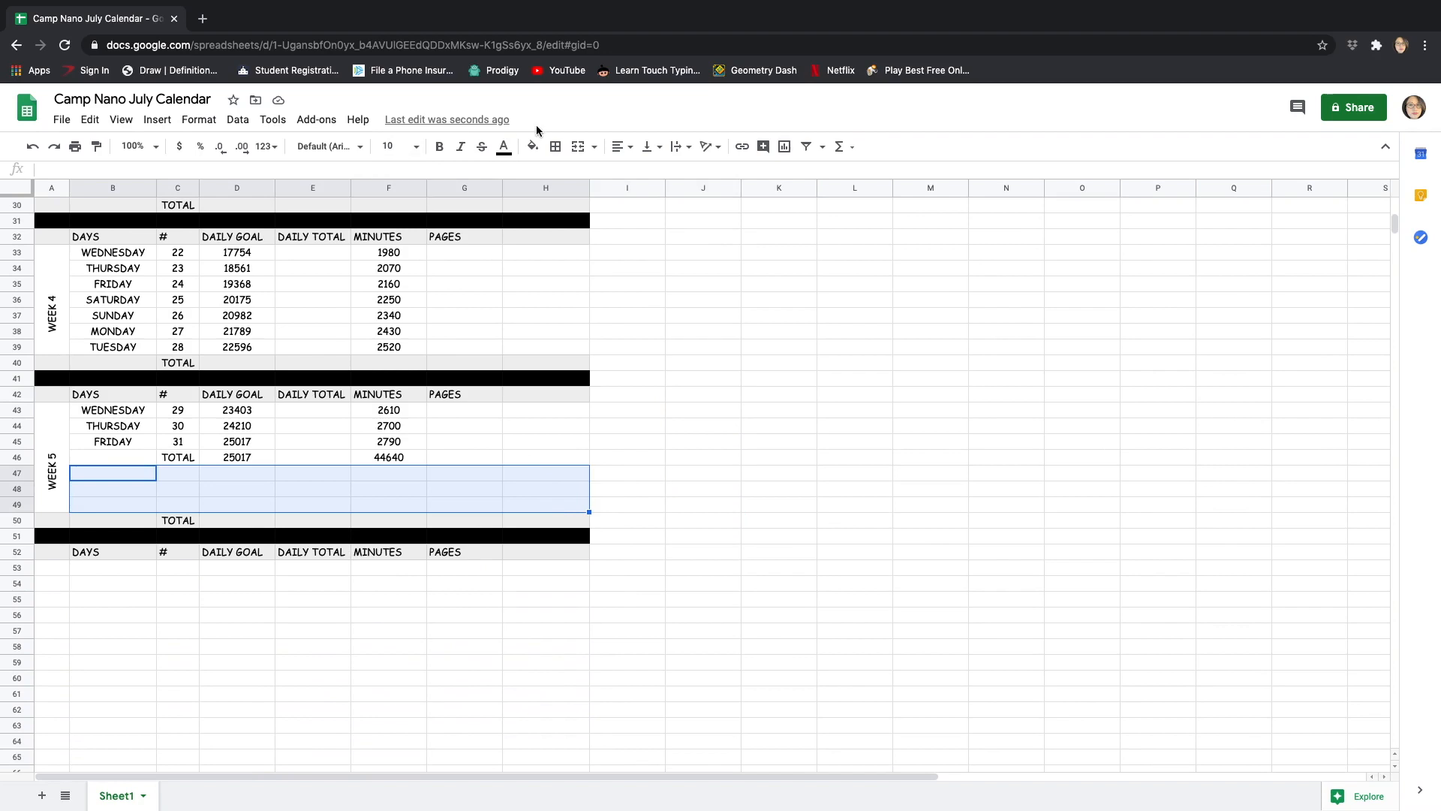
click(534, 146)
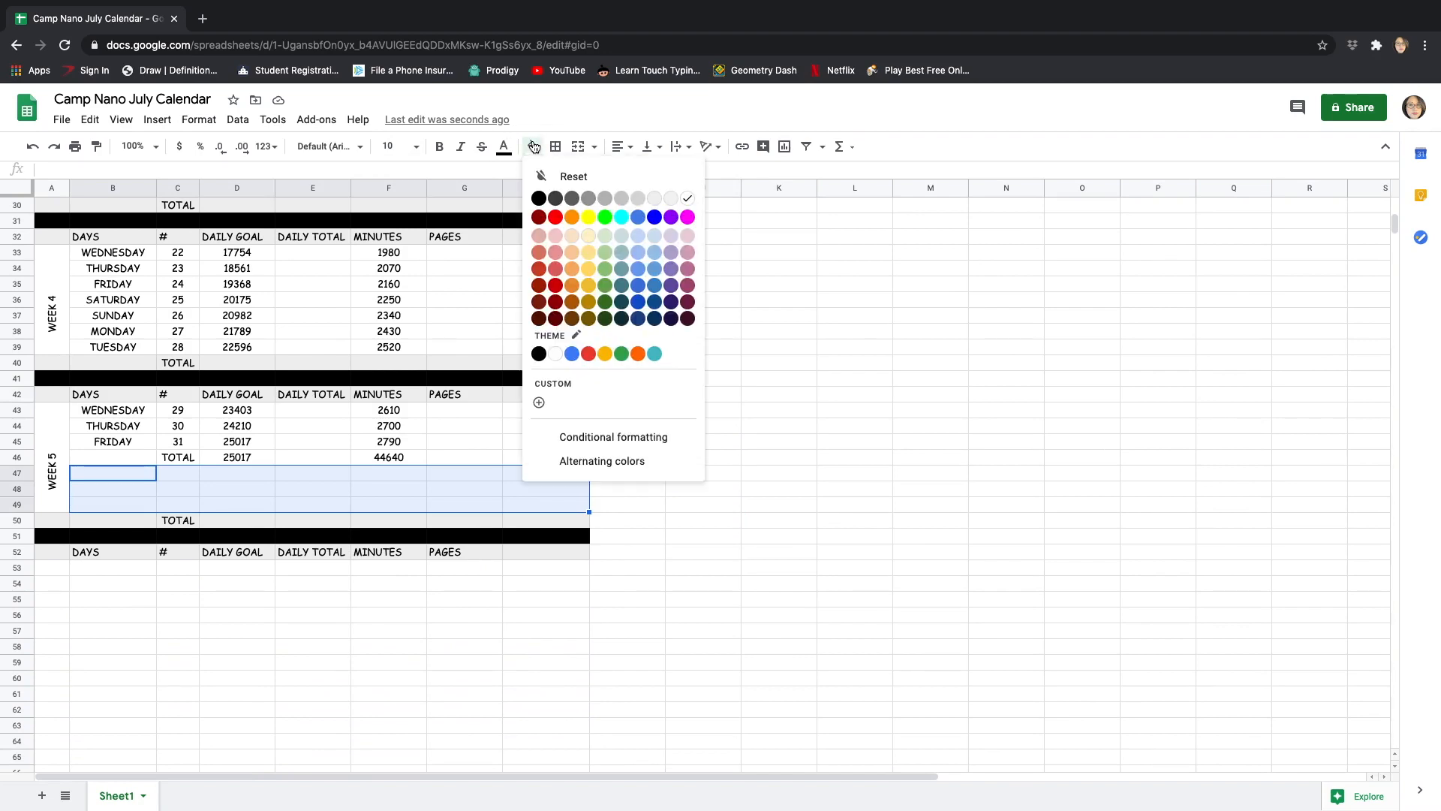
click(656, 202)
click(681, 433)
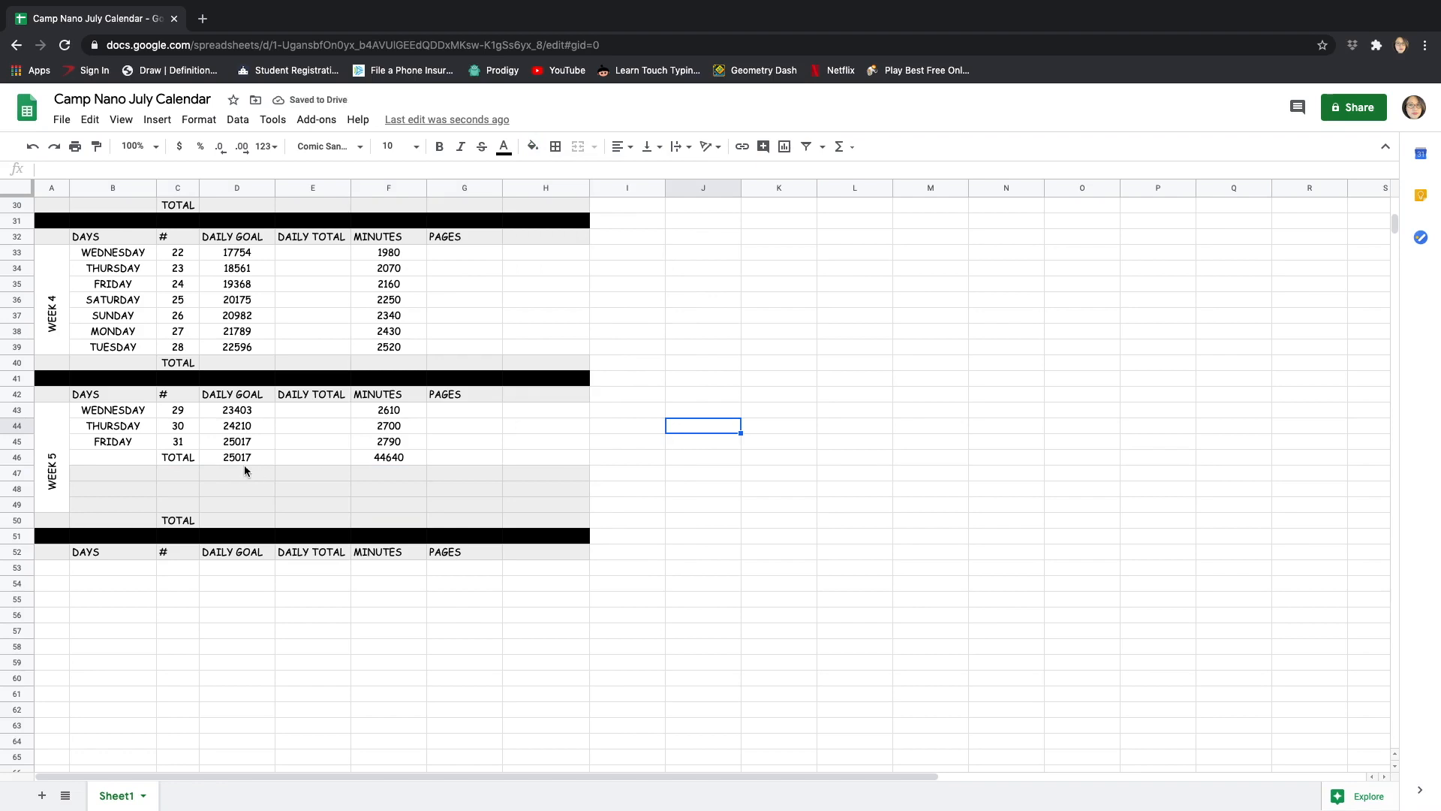
- Change the fill of the unused WEEK 5 cells B47:H49 back to white
click(119, 478)
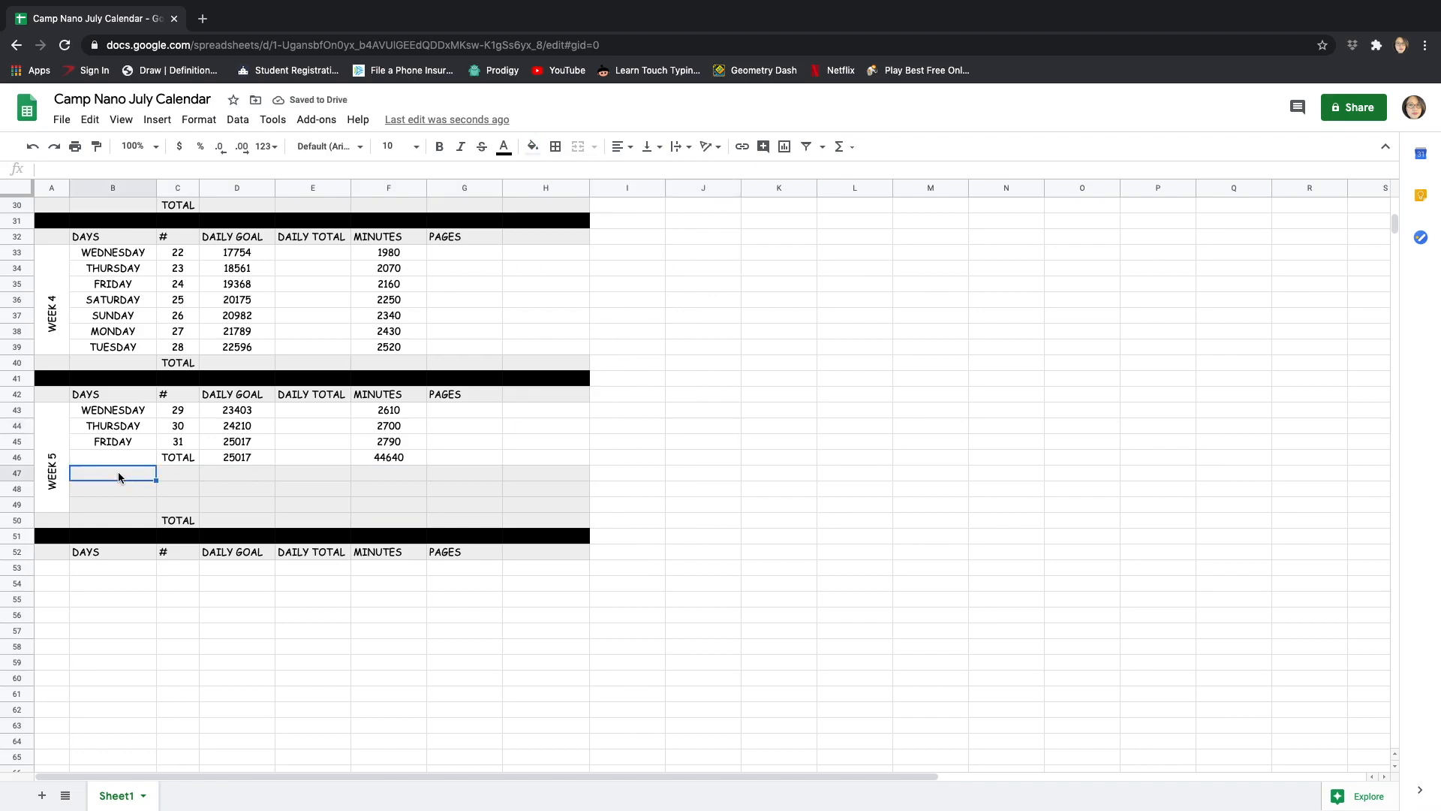
shift+click(546, 509)
click(532, 145)
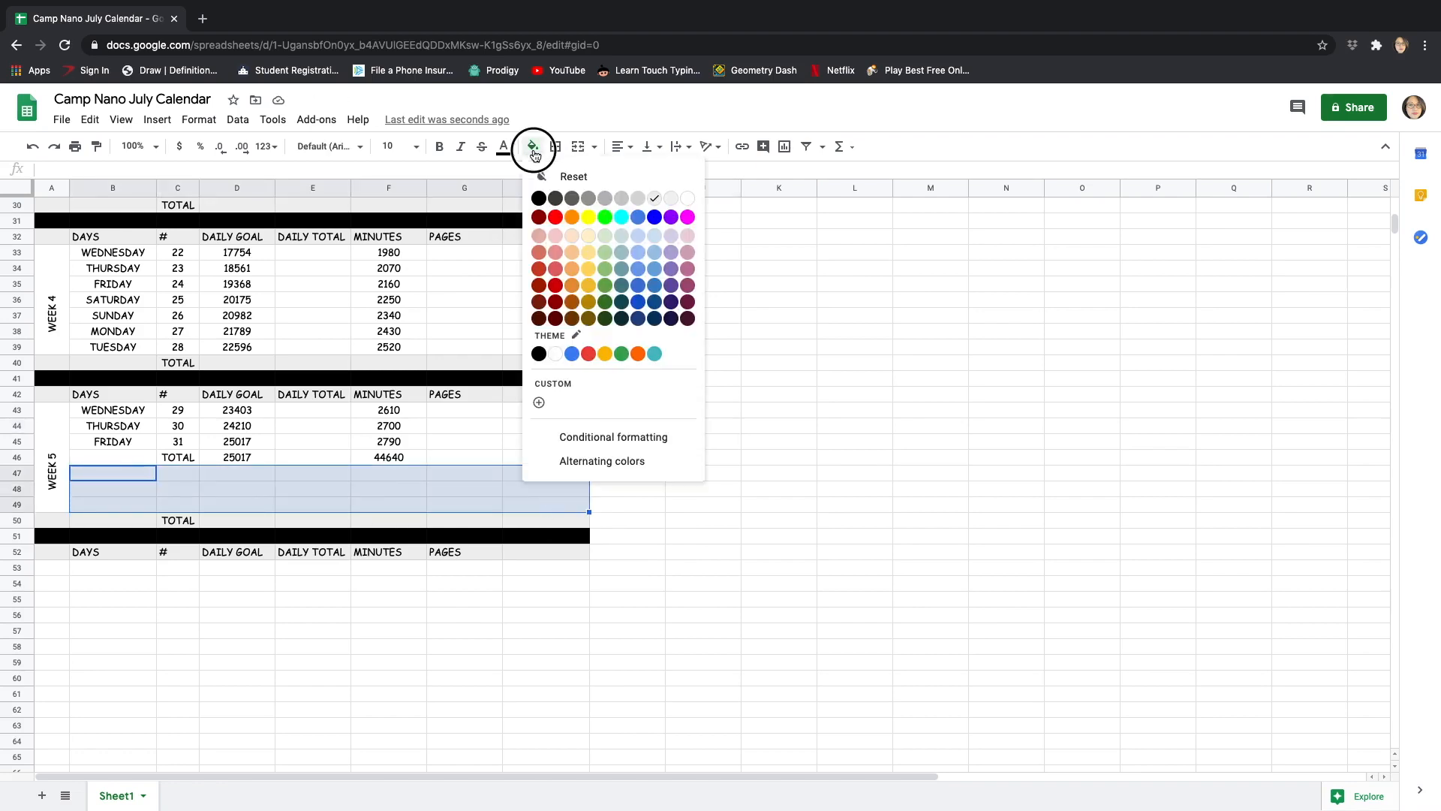
click(688, 198)
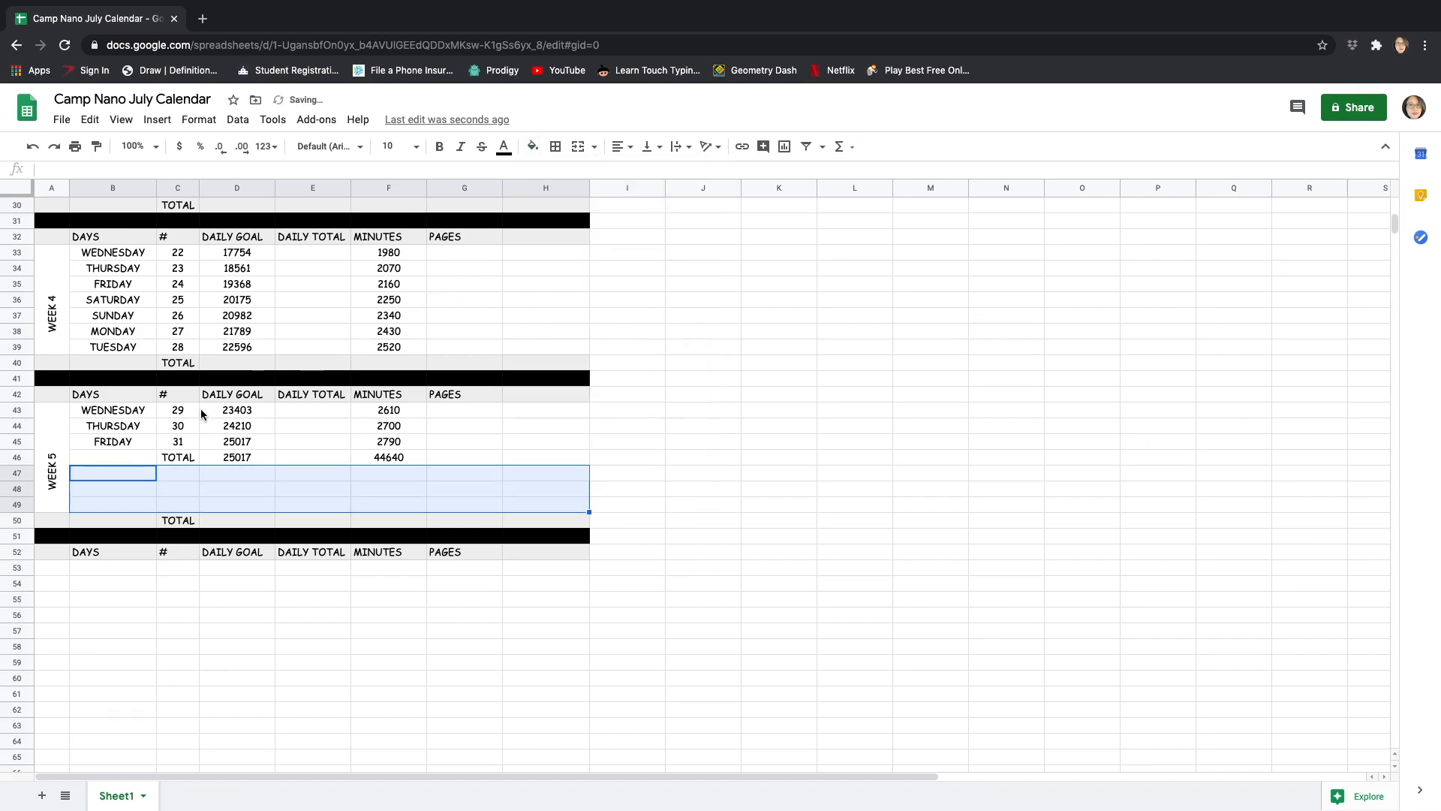
- Enter a dash "-" in every unused WEEK 5 cell from B47 to H49
click(139, 484)
click(138, 475)
text(-)
key(Return)
text(-)
key(Return)
text(-)
key(Tab)
text(-)
key(Up)
text(-)
key(Up)
text(-)
key(Right)
text(-)
key(Down)
key(Right)
text(-)
key(Up)
text(-)
key(Up)
text(-)
key(Right)
text(-)
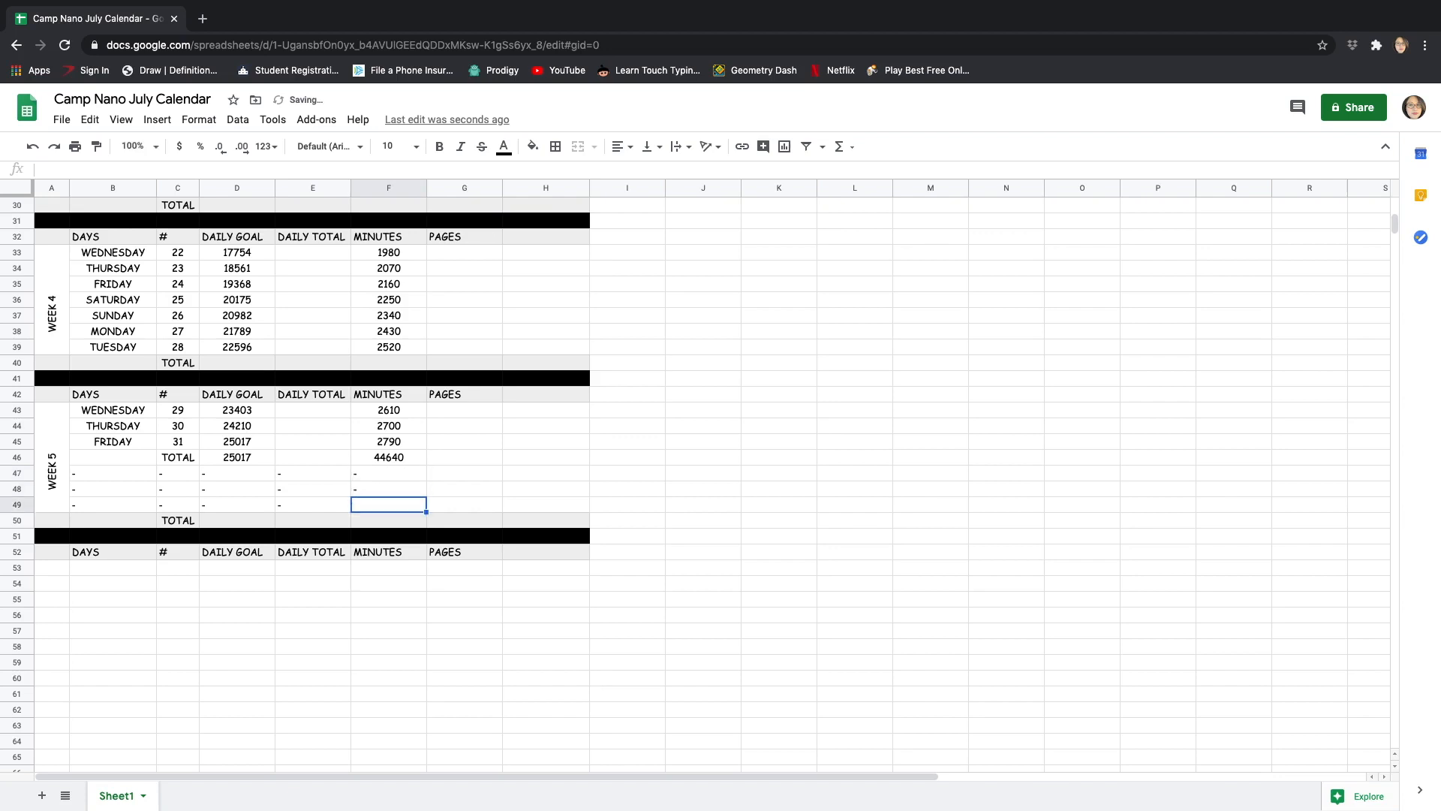
text( - -)
key(Right)
text(-)
key(Up)
text(-)
key(Up)
text(-)
key(Right)
text(-)
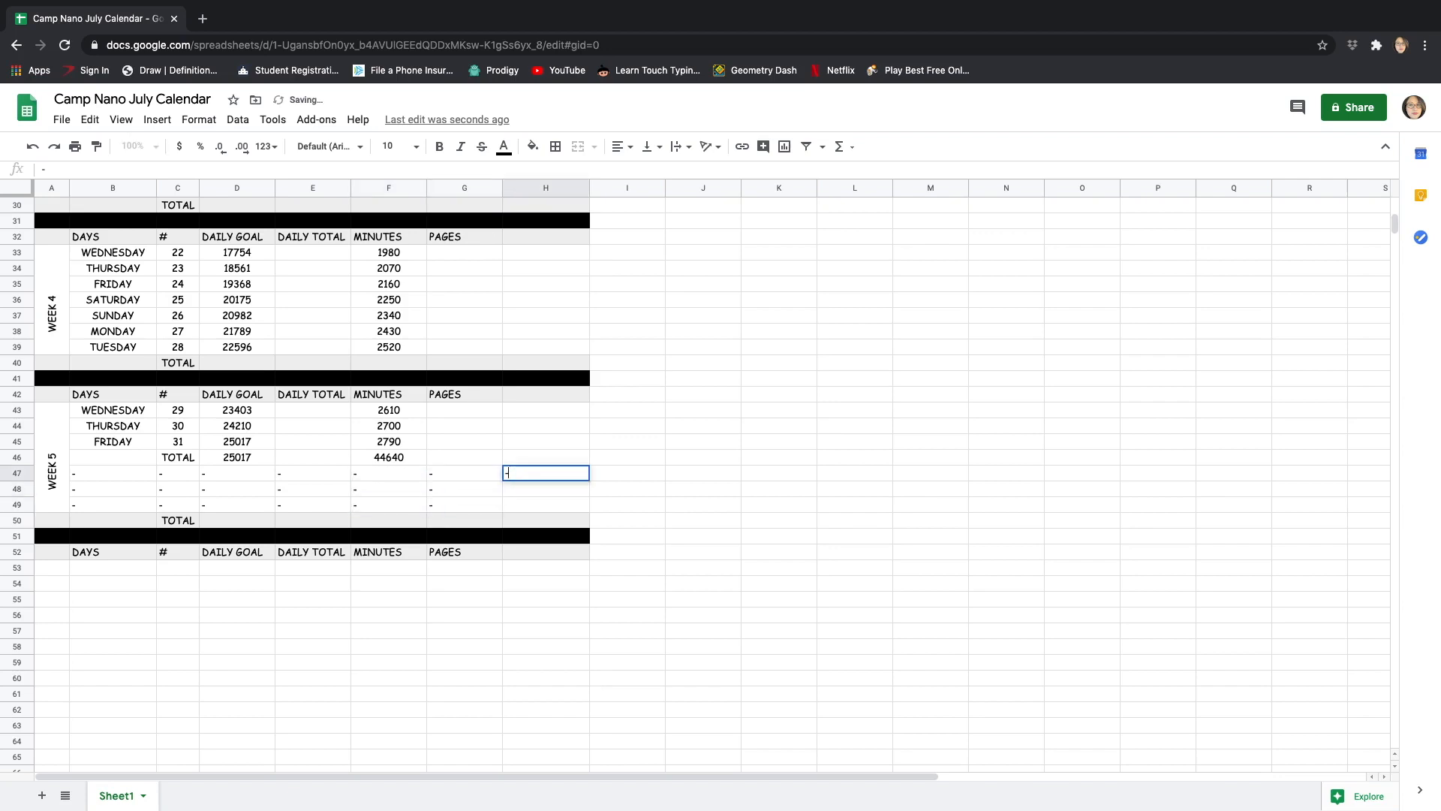
key(Down)
text(-)
key(Down)
text(-)
- Center-align the dashes in cells B47:H49
click(81, 476)
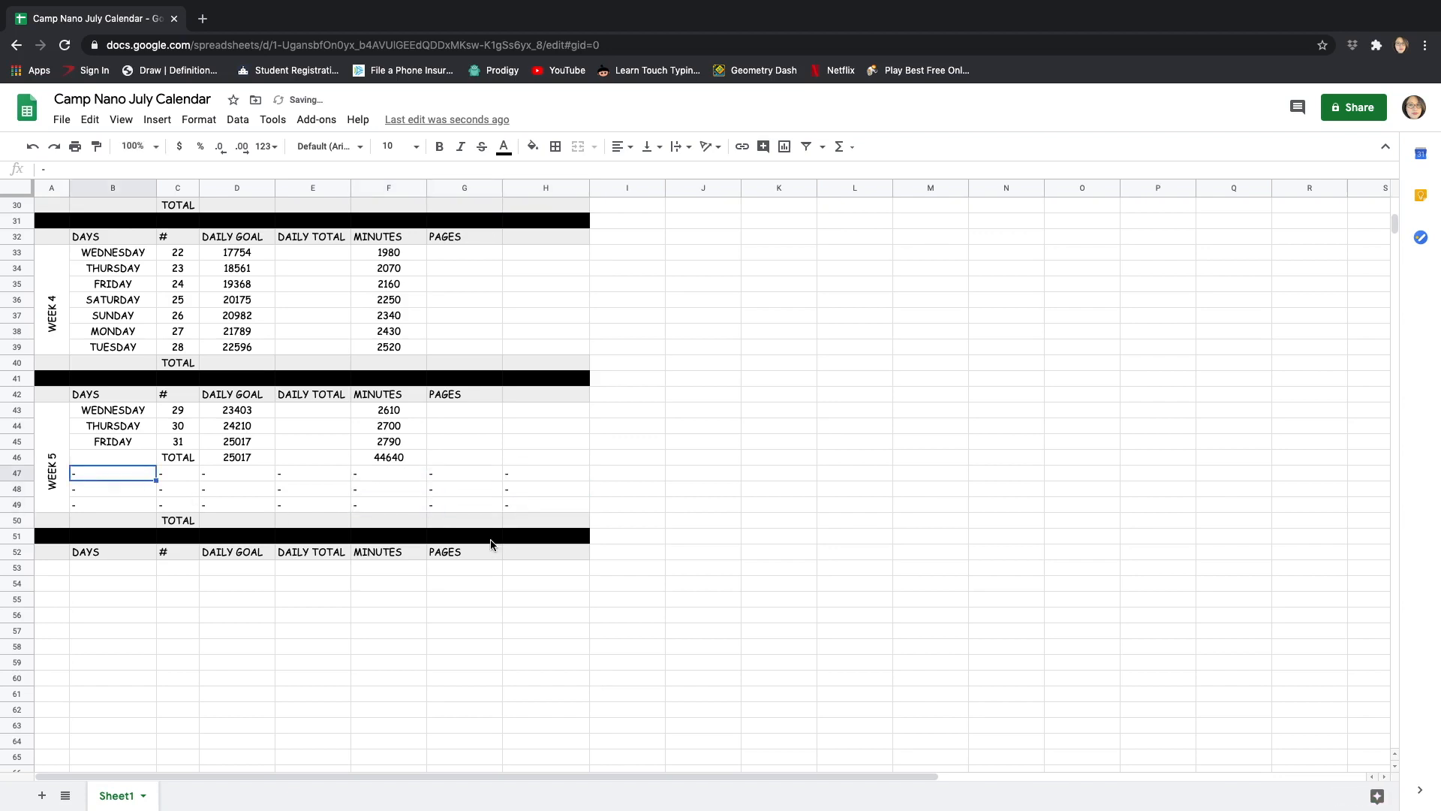
shift+click(530, 505)
click(622, 146)
click(643, 172)
click(678, 457)
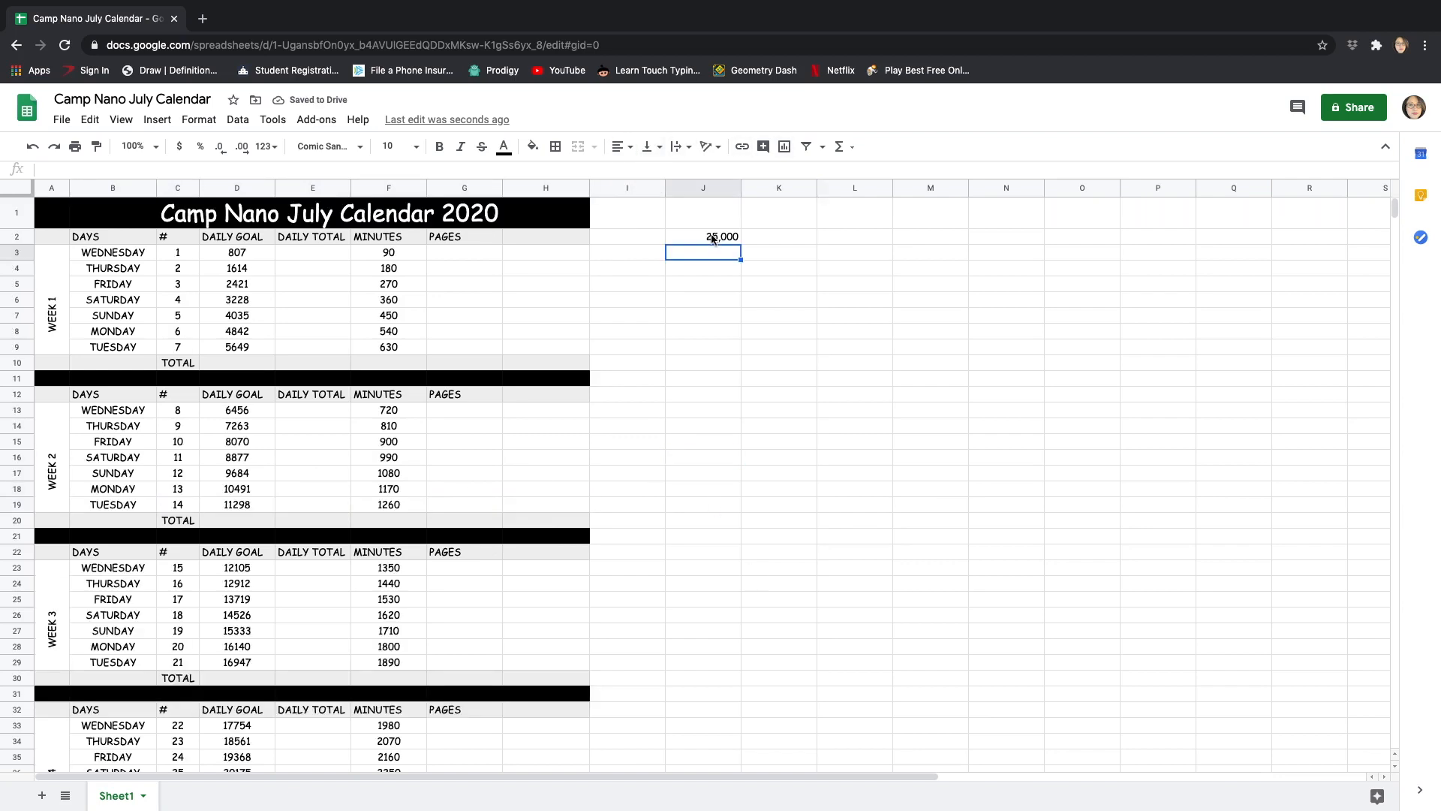
- Enter 5,000 in cell H3, in the first day row of WEEK 1
click(713, 238)
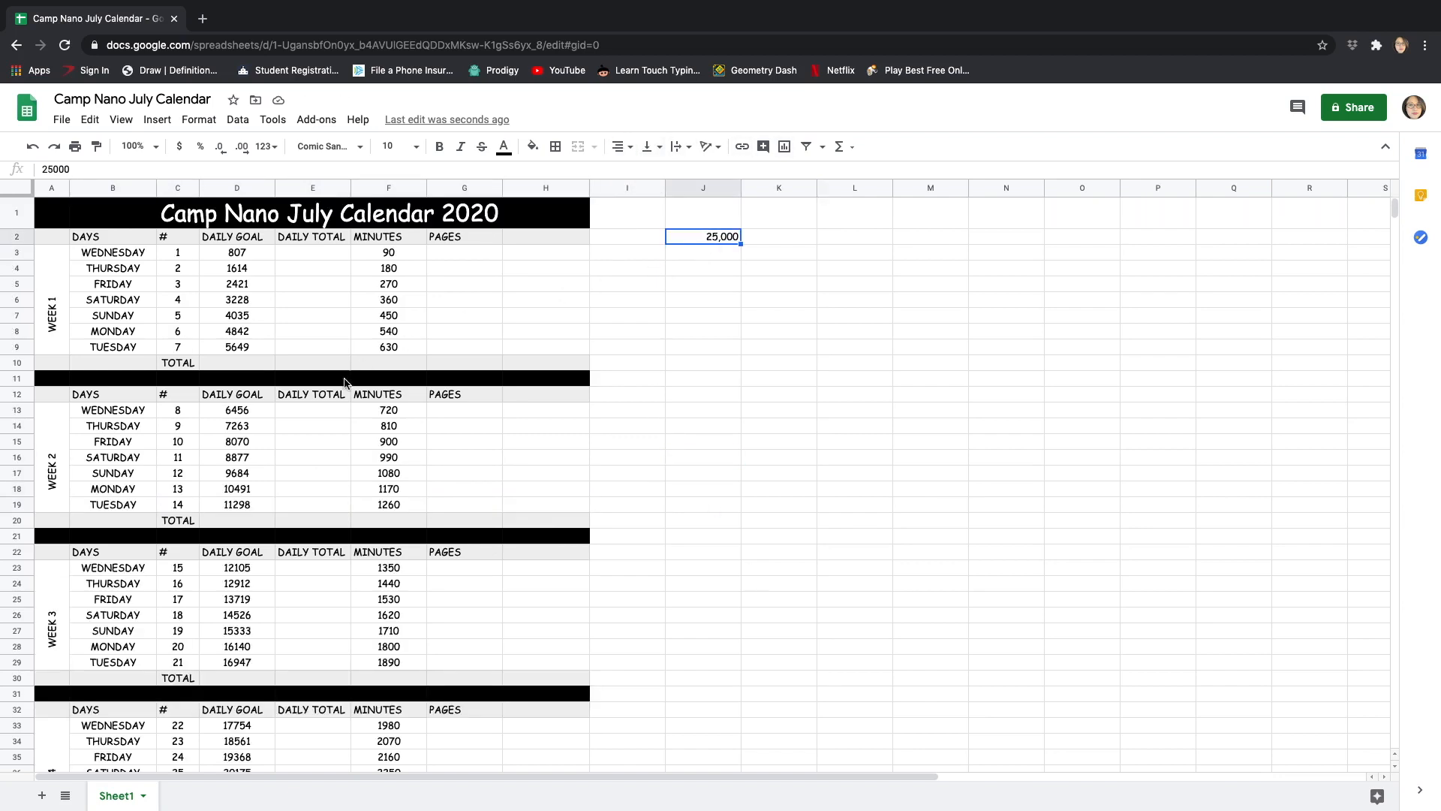
scroll(344, 384, down, 9)
scroll(355, 549, down, 1)
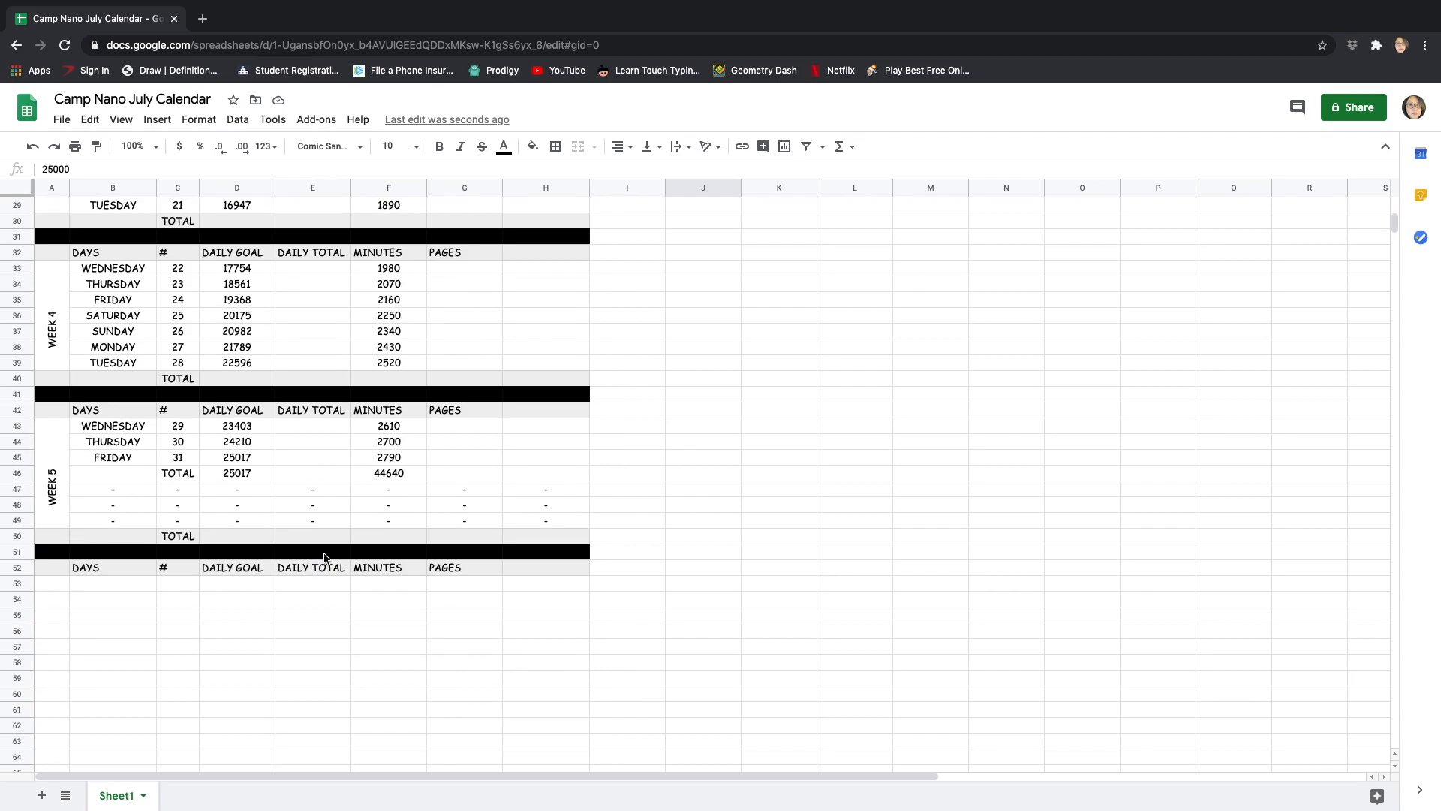
scroll(652, 408, up, 2)
scroll(652, 408, up, 9)
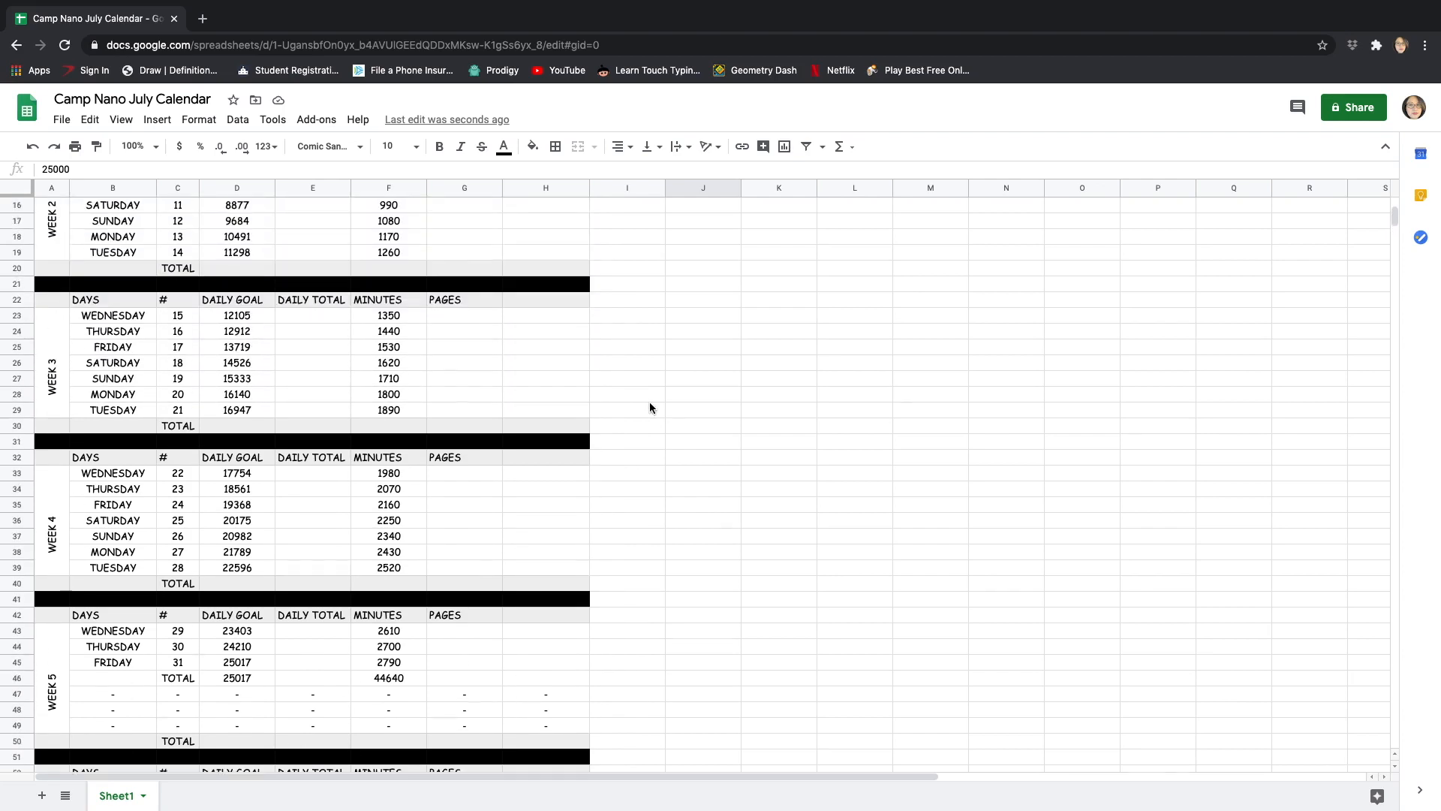
click(541, 253)
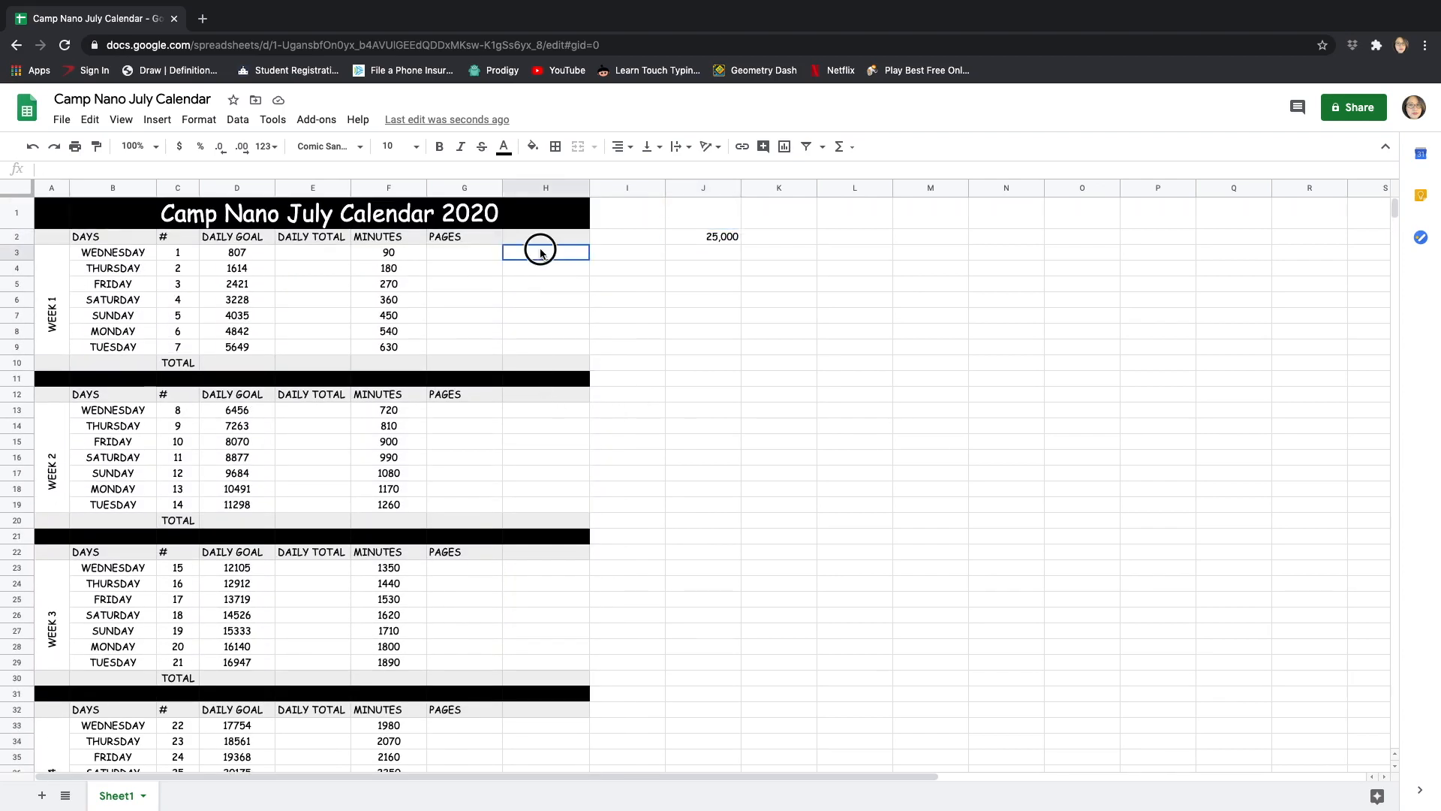
text(5,000)
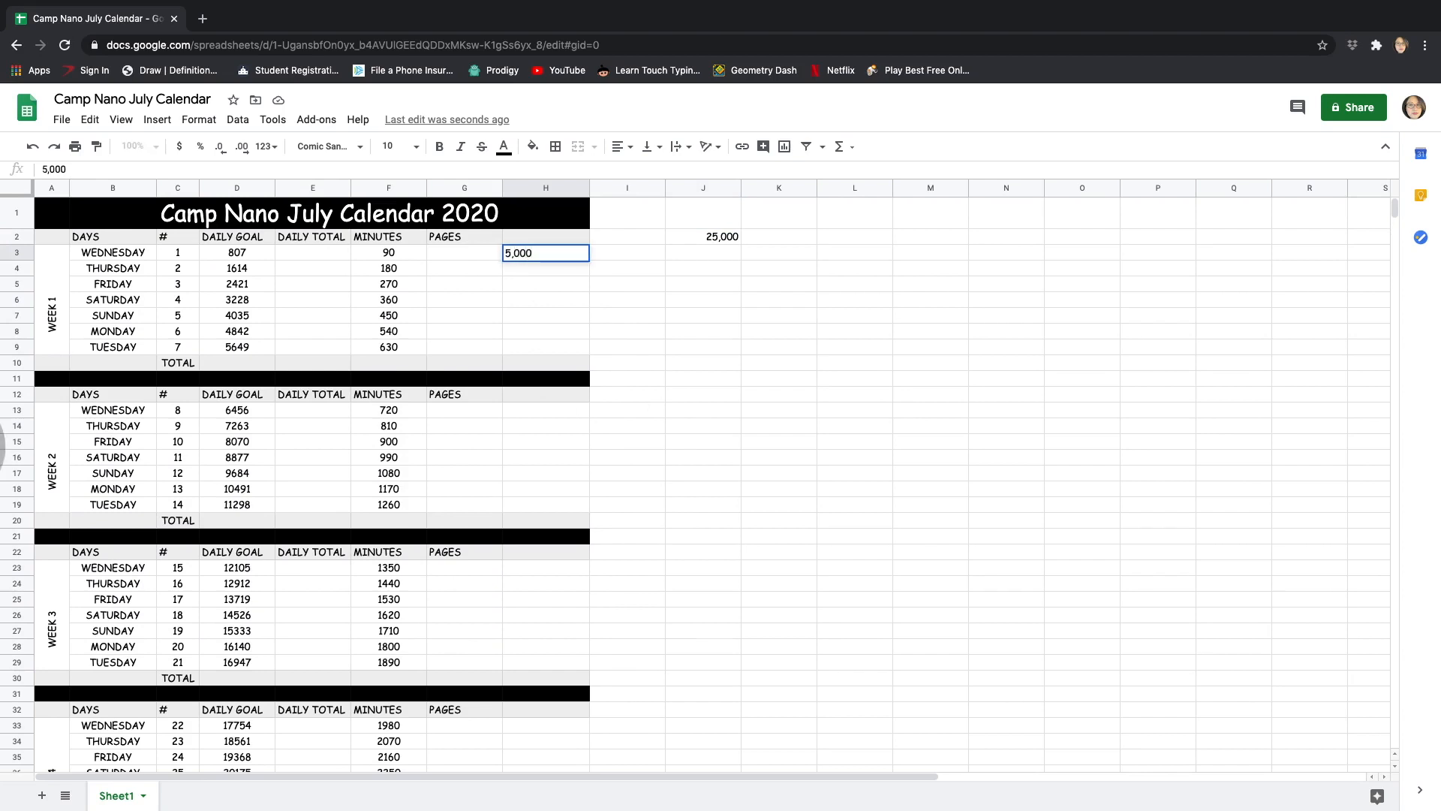
click(615, 313)
- Copy the 5,000 from H3 into the first day row of the other weeks: H13, H23, H33 and H43
click(570, 256)
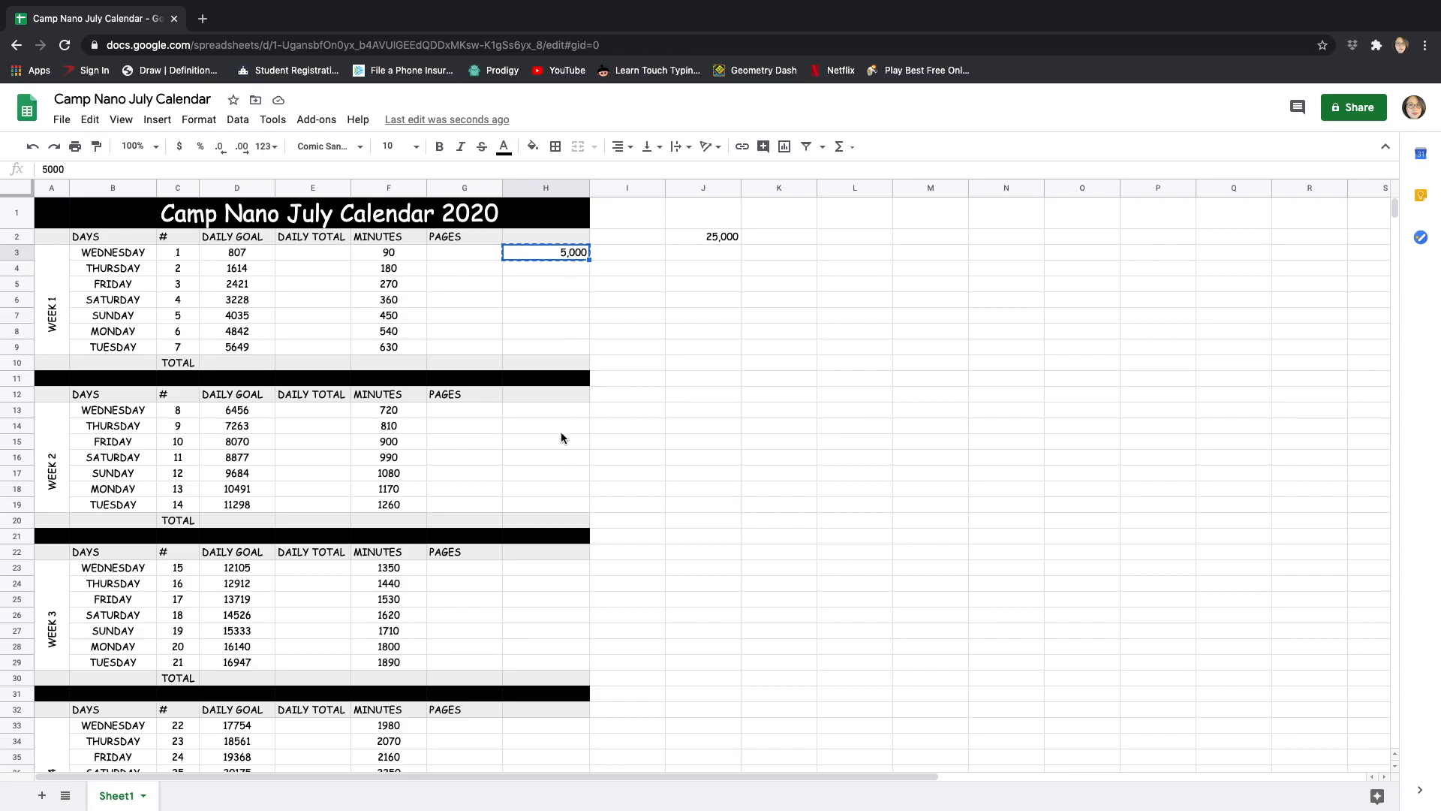
click(548, 410)
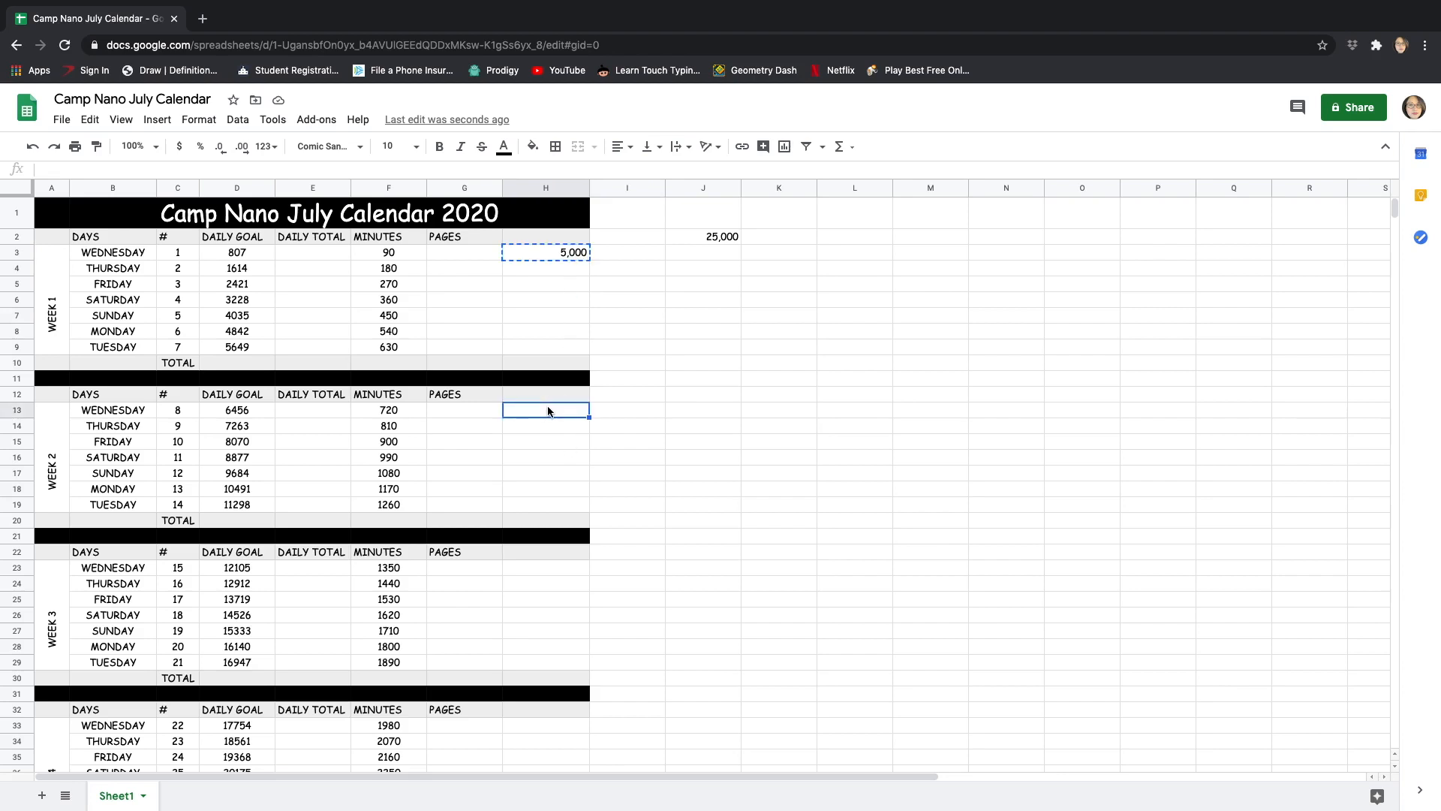
text(5,000)
scroll(546, 407, down, 3)
click(544, 426)
text(5,000)
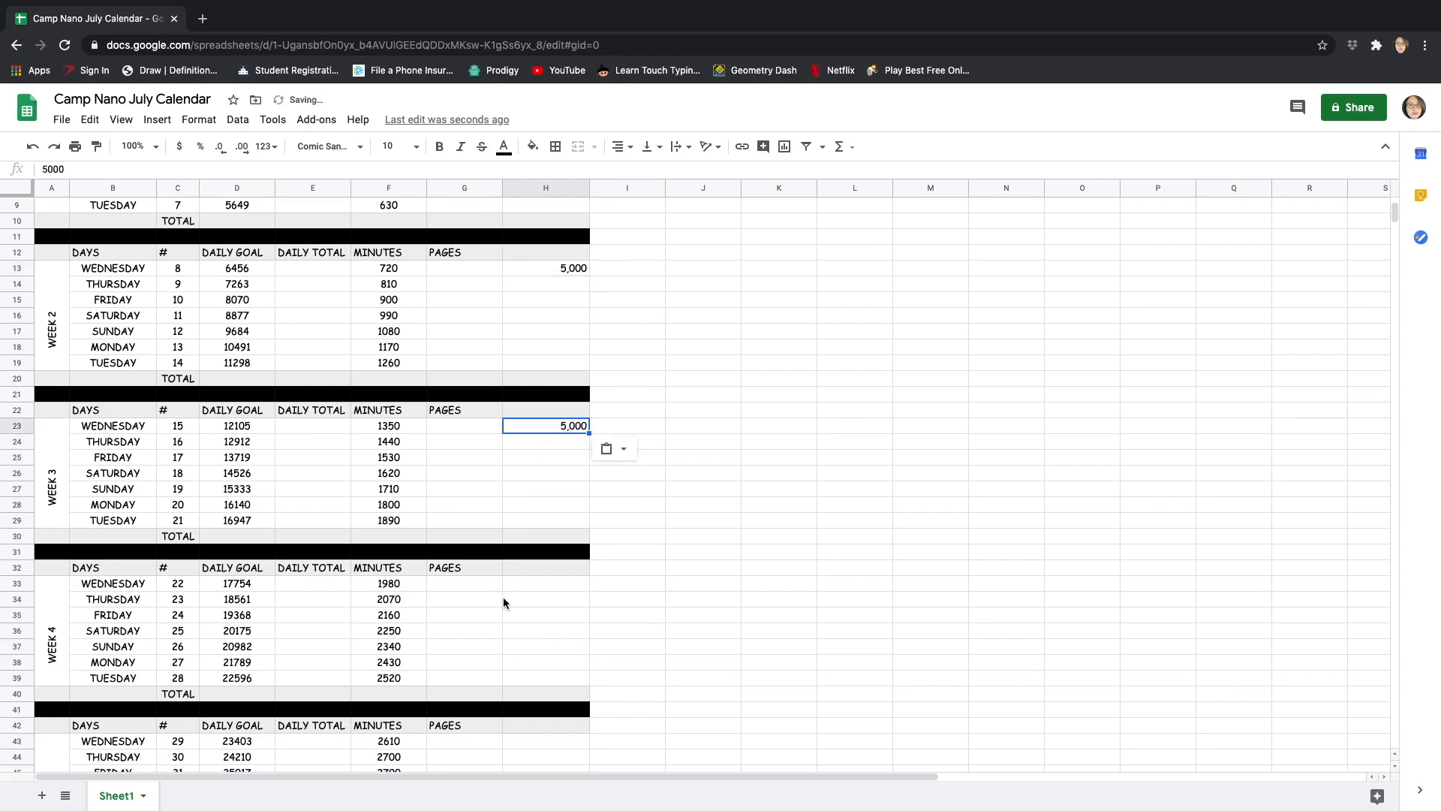
click(533, 585)
text(5,000)
scroll(531, 580, down, 4)
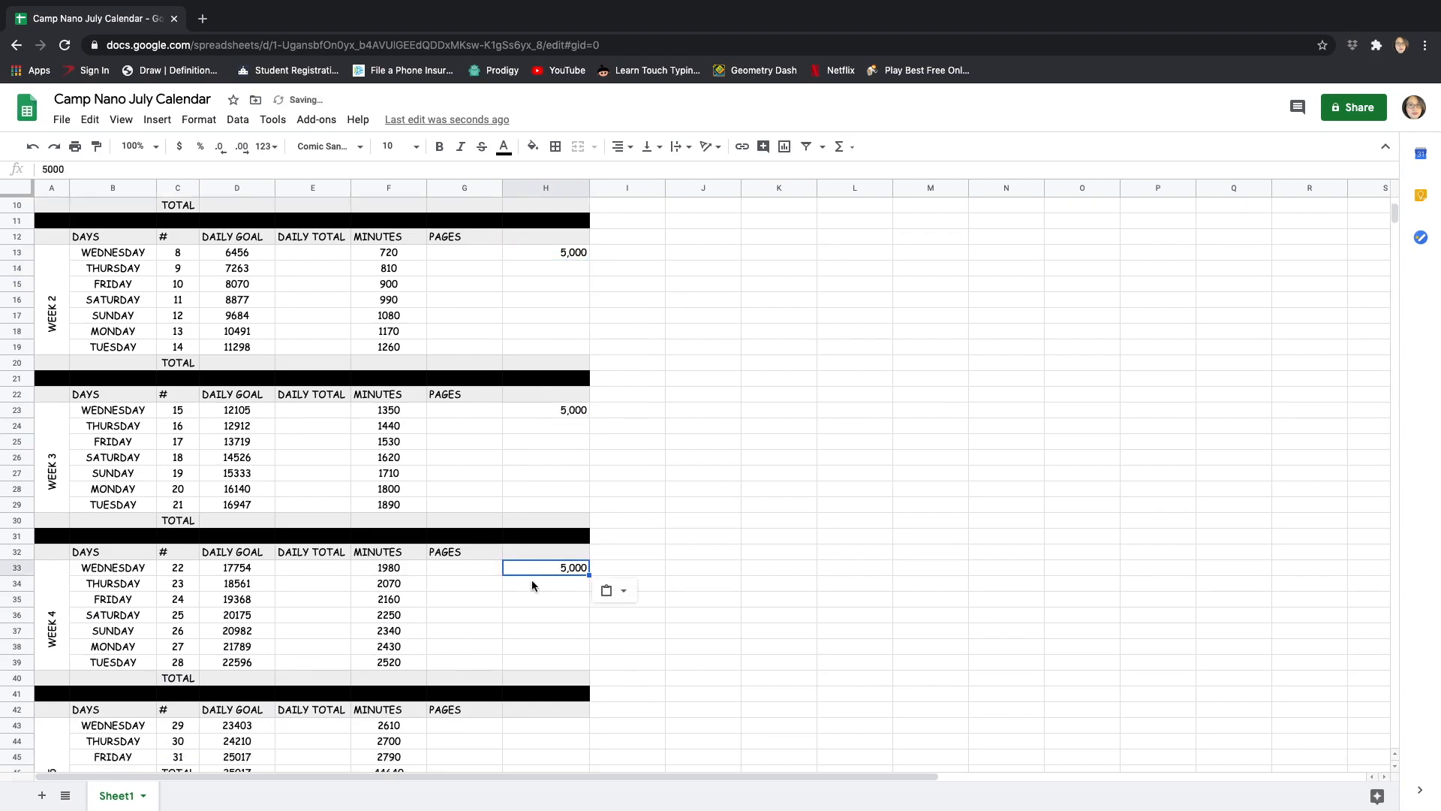
click(547, 554)
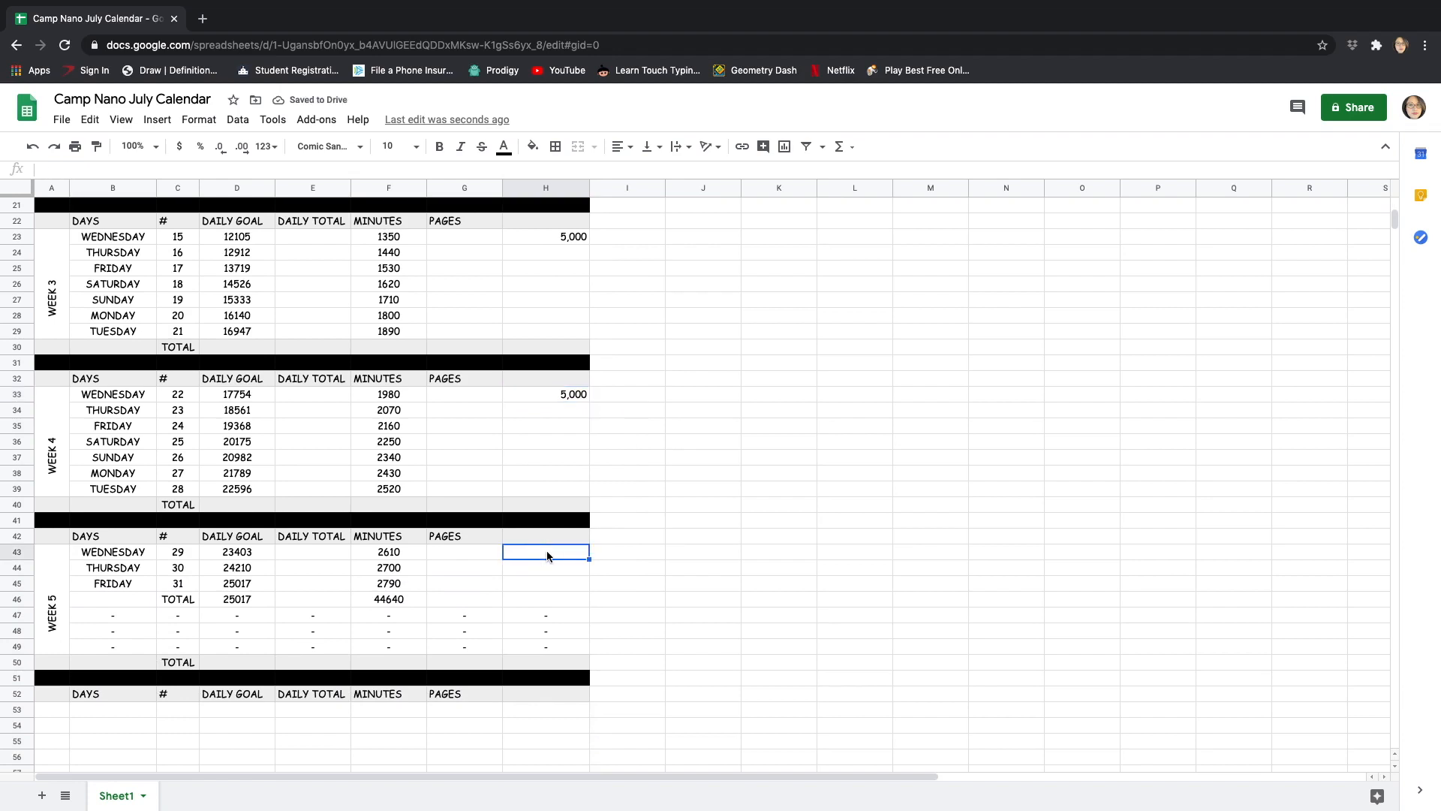
text(5,000)
click(637, 459)
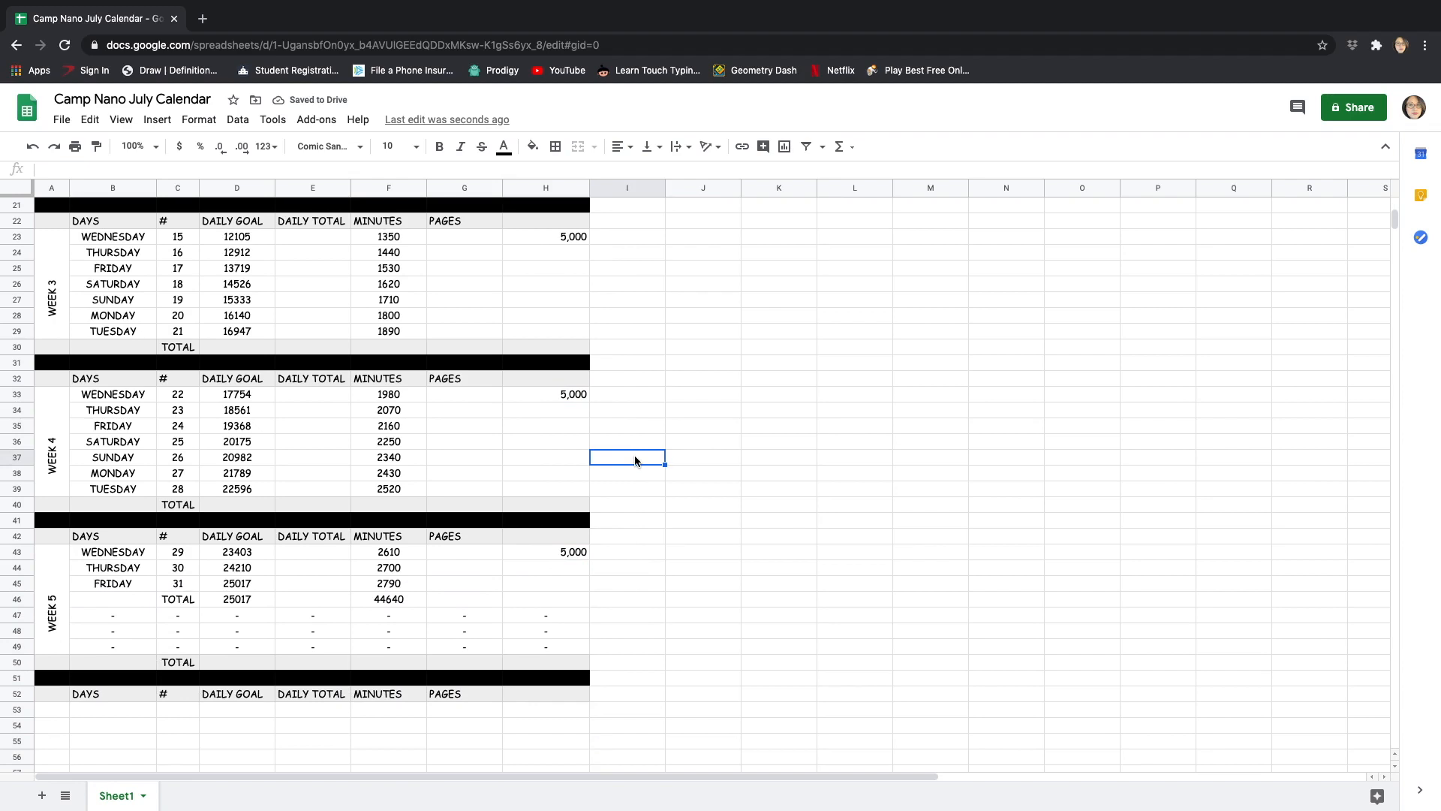
- Center-align the WEEK 1 header row, A2:H2
scroll(635, 460, down, 2)
scroll(635, 460, up, 5)
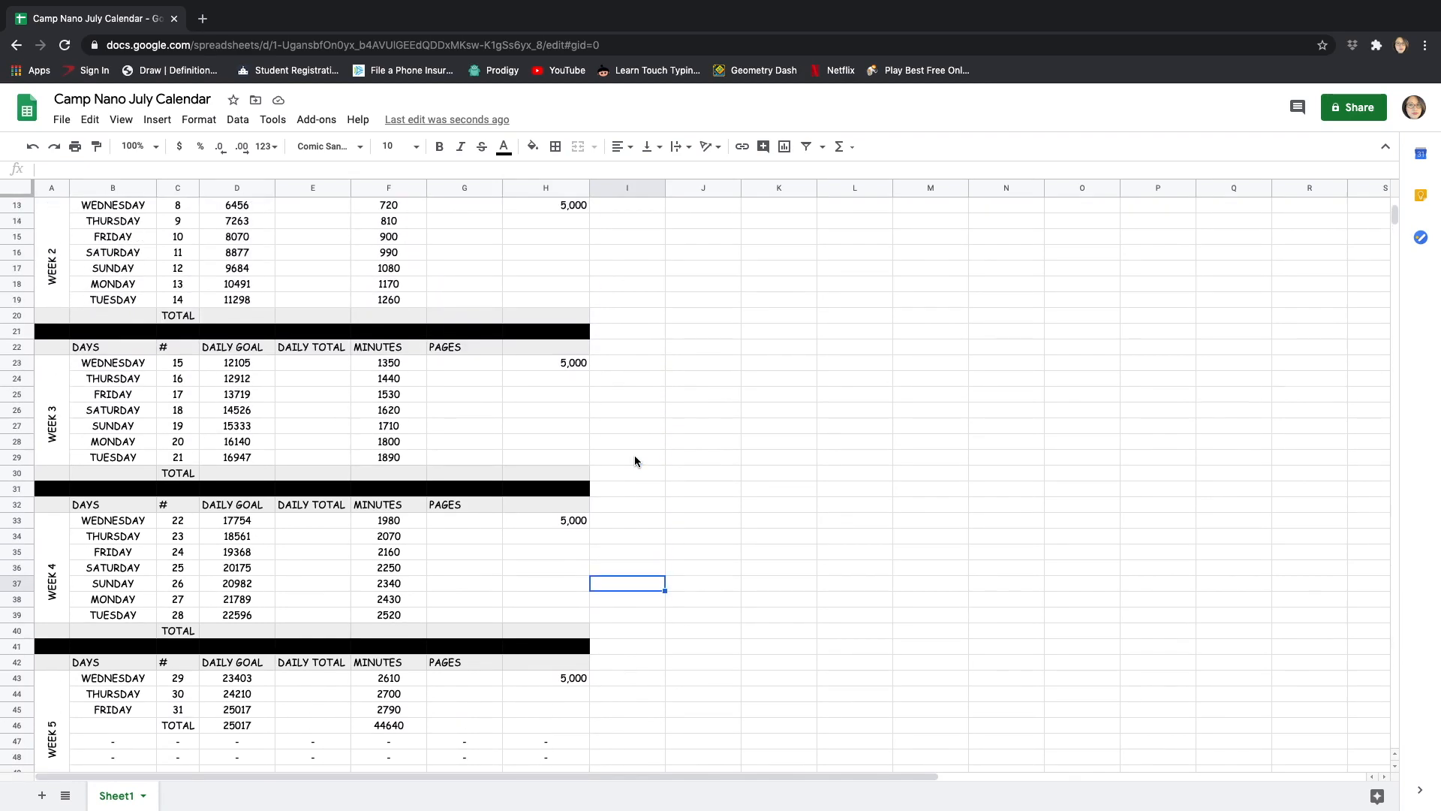
scroll(635, 460, up, 5)
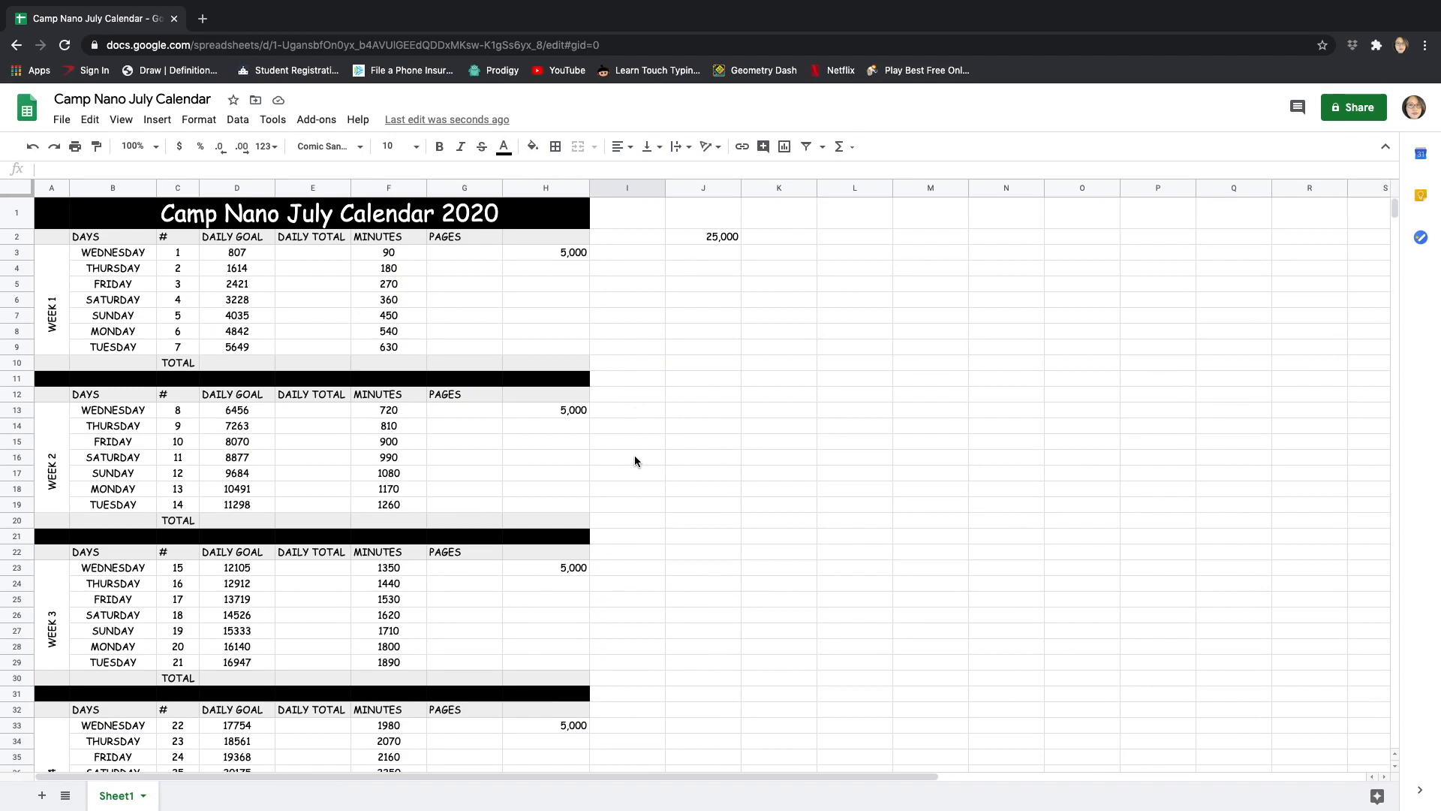
click(59, 236)
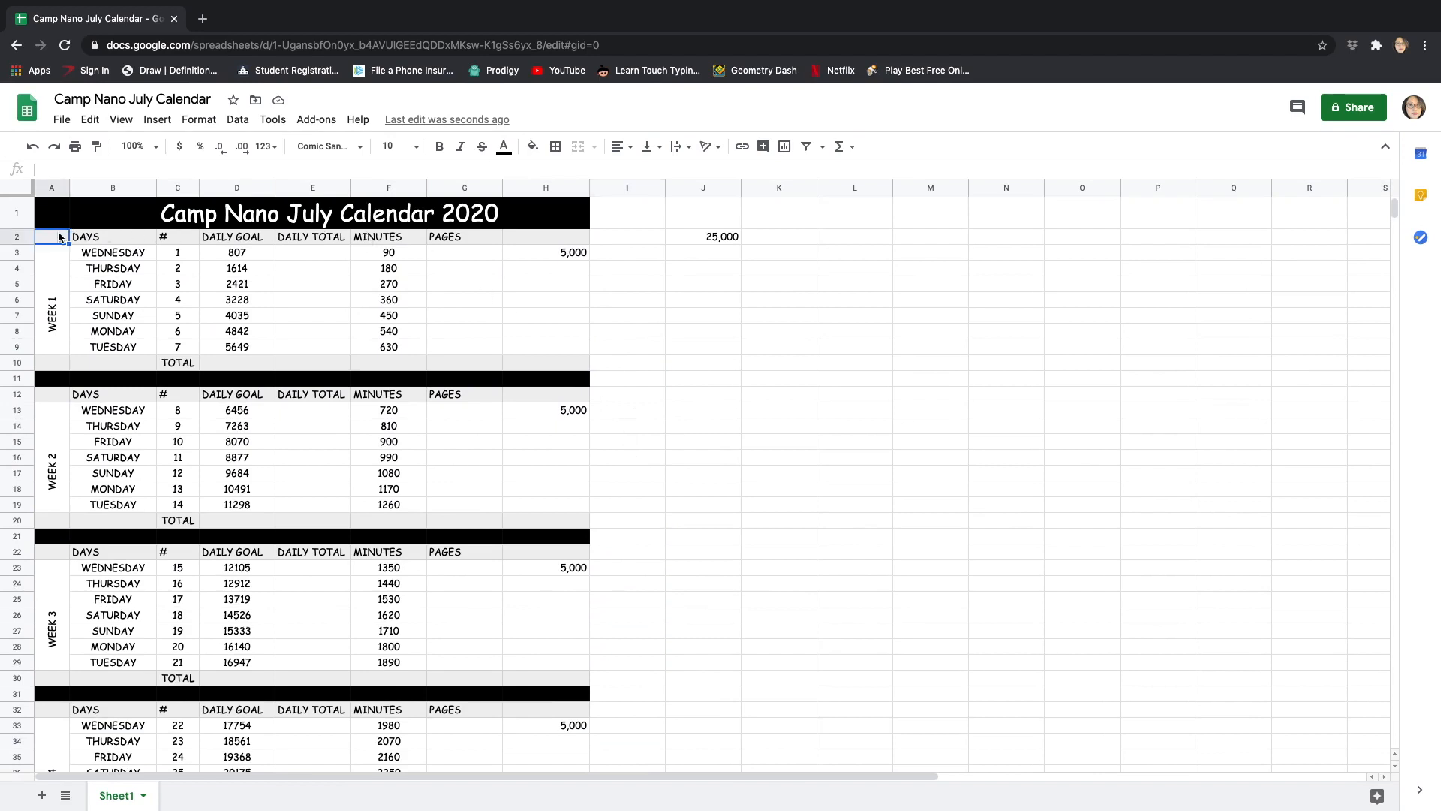
shift+click(556, 234)
click(624, 147)
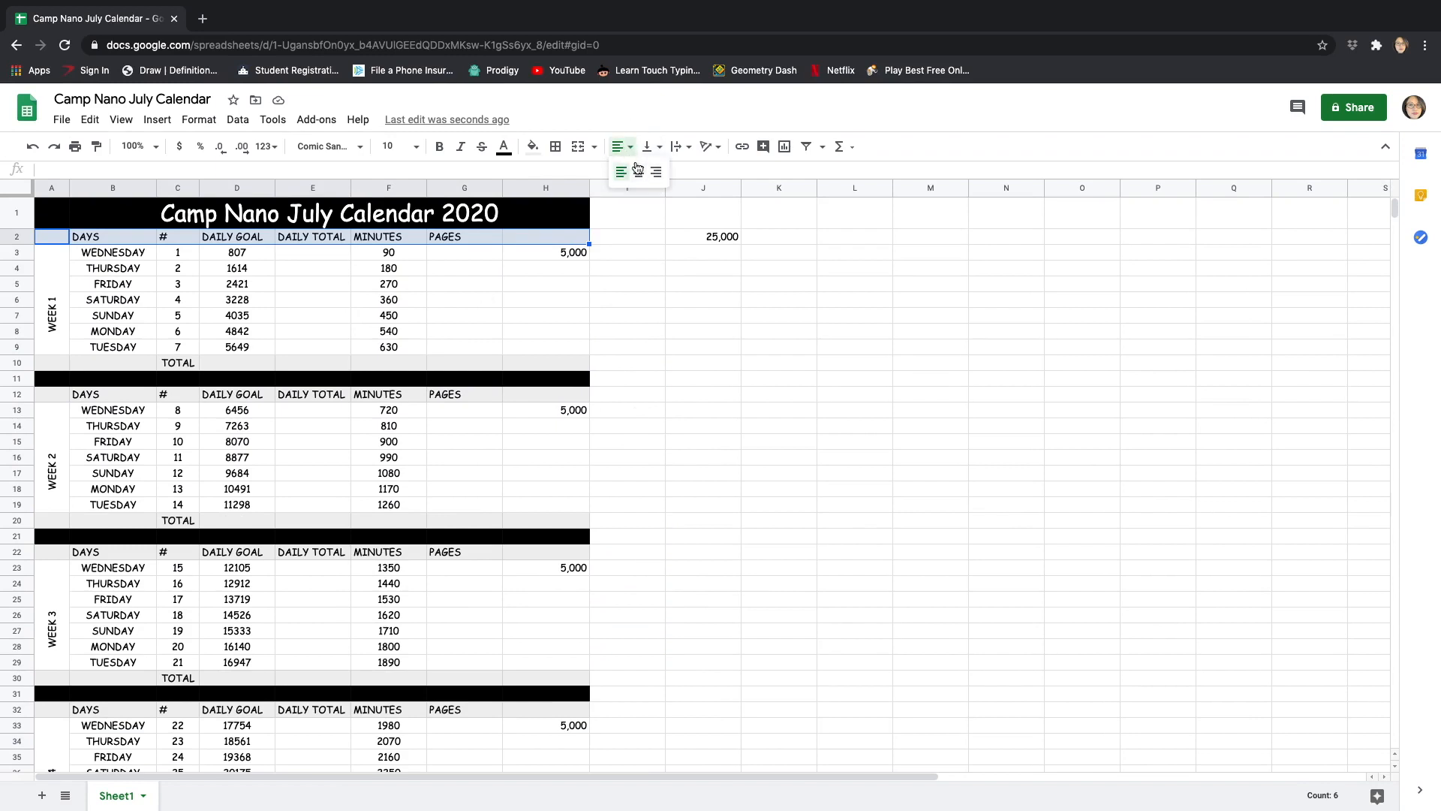
click(642, 172)
- Center-align the WEEK 2 header row, A12:H12
click(64, 395)
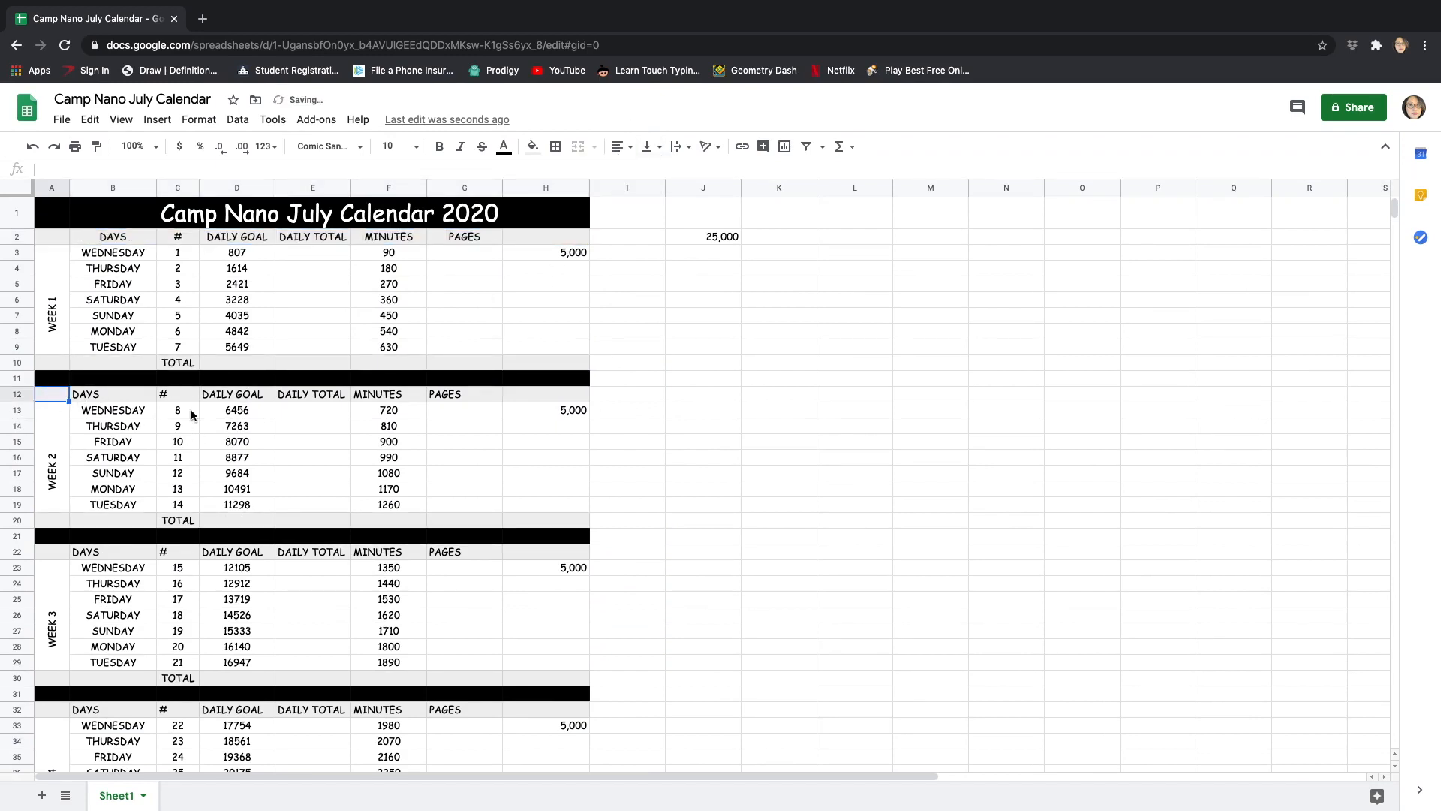
shift+click(529, 394)
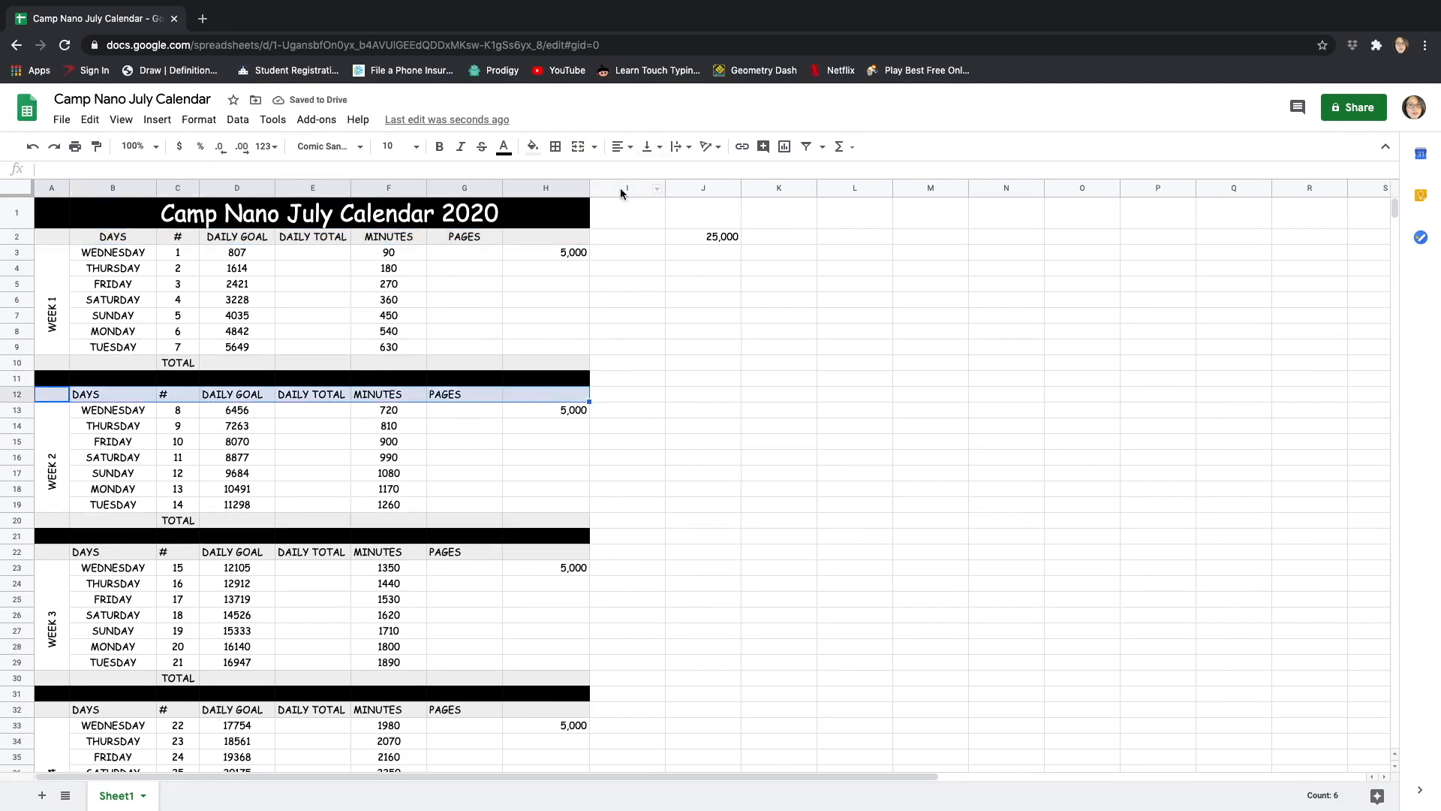
click(623, 147)
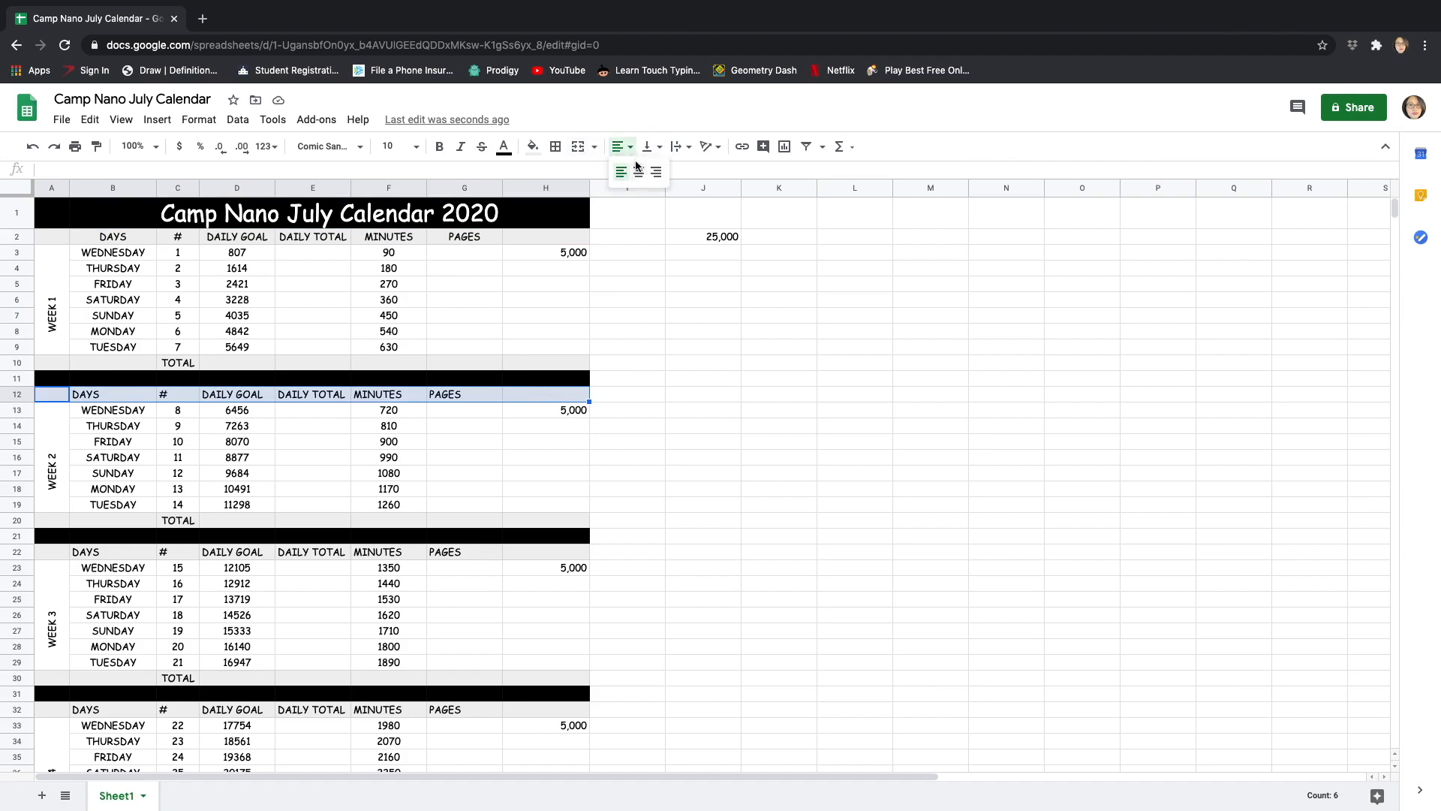
click(638, 174)
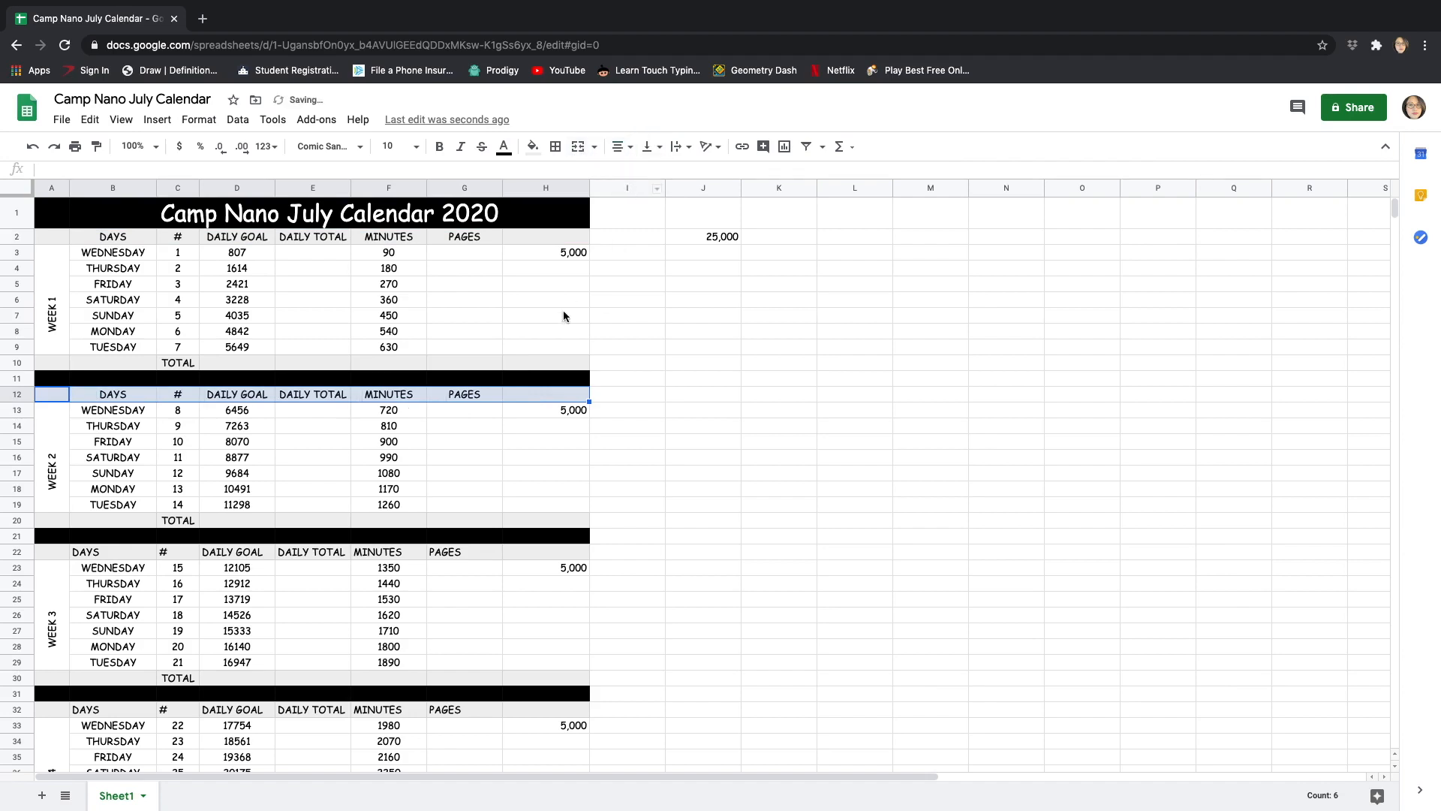
- Center-align the WEEK 3 header row, A22:H22
click(58, 554)
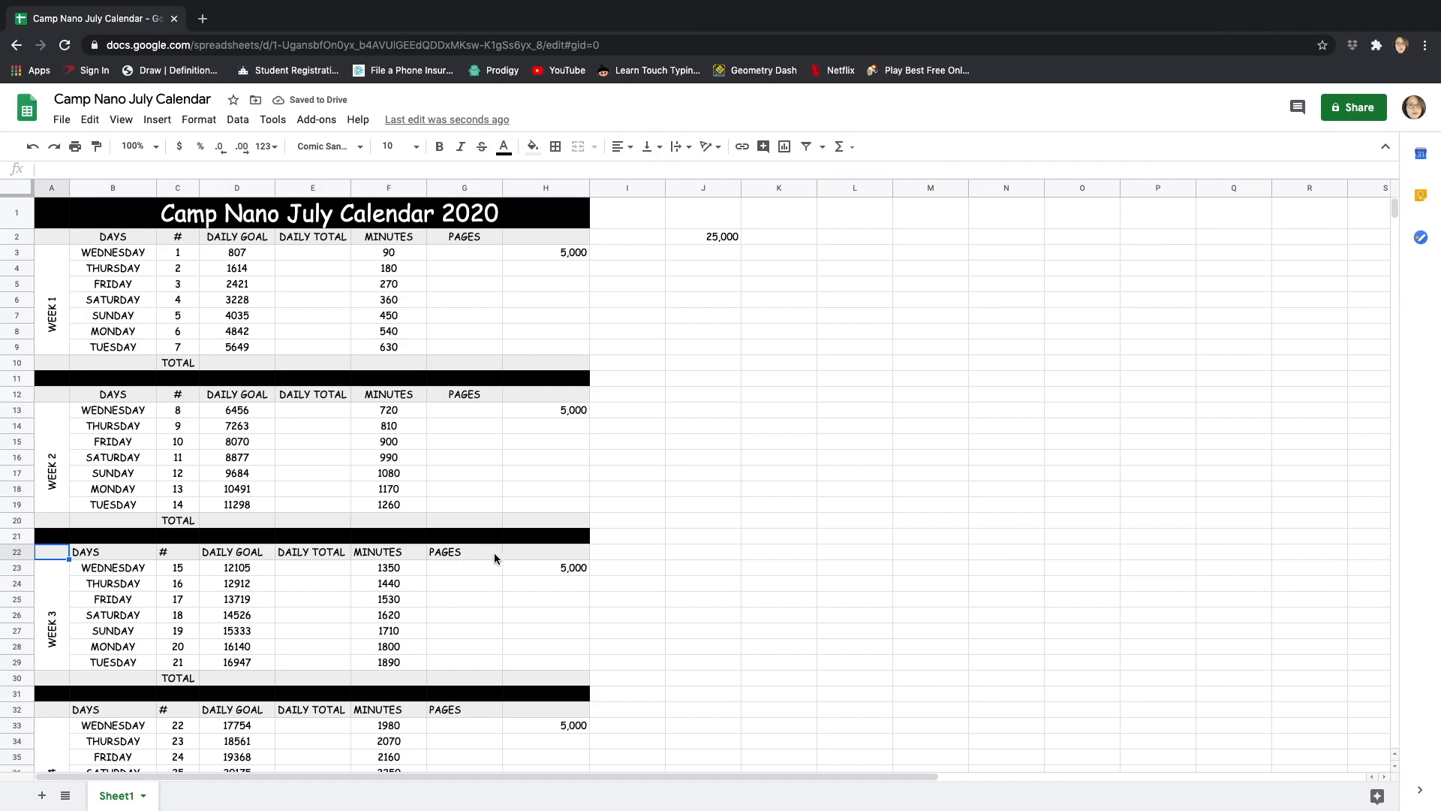
shift+click(539, 551)
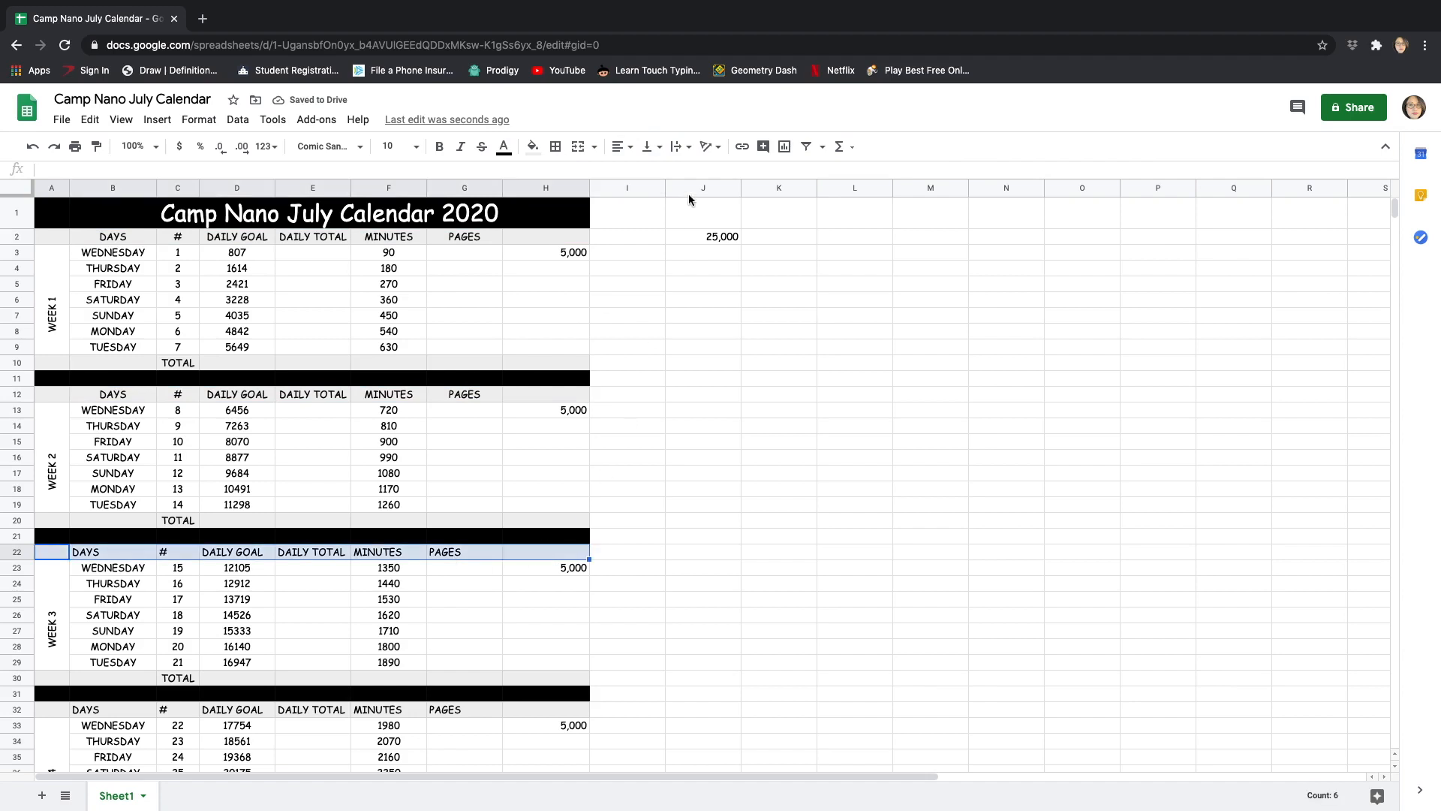
click(633, 148)
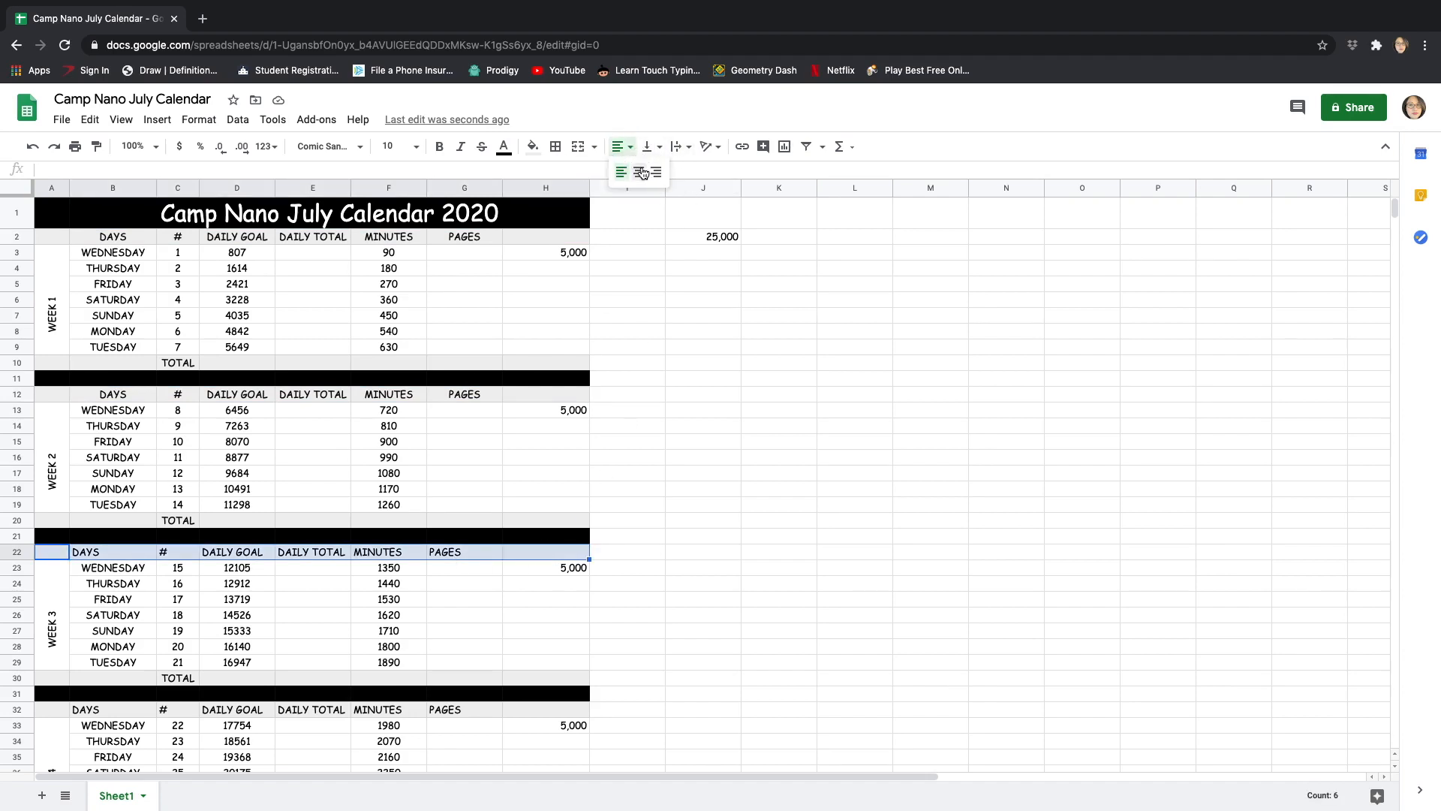
click(639, 172)
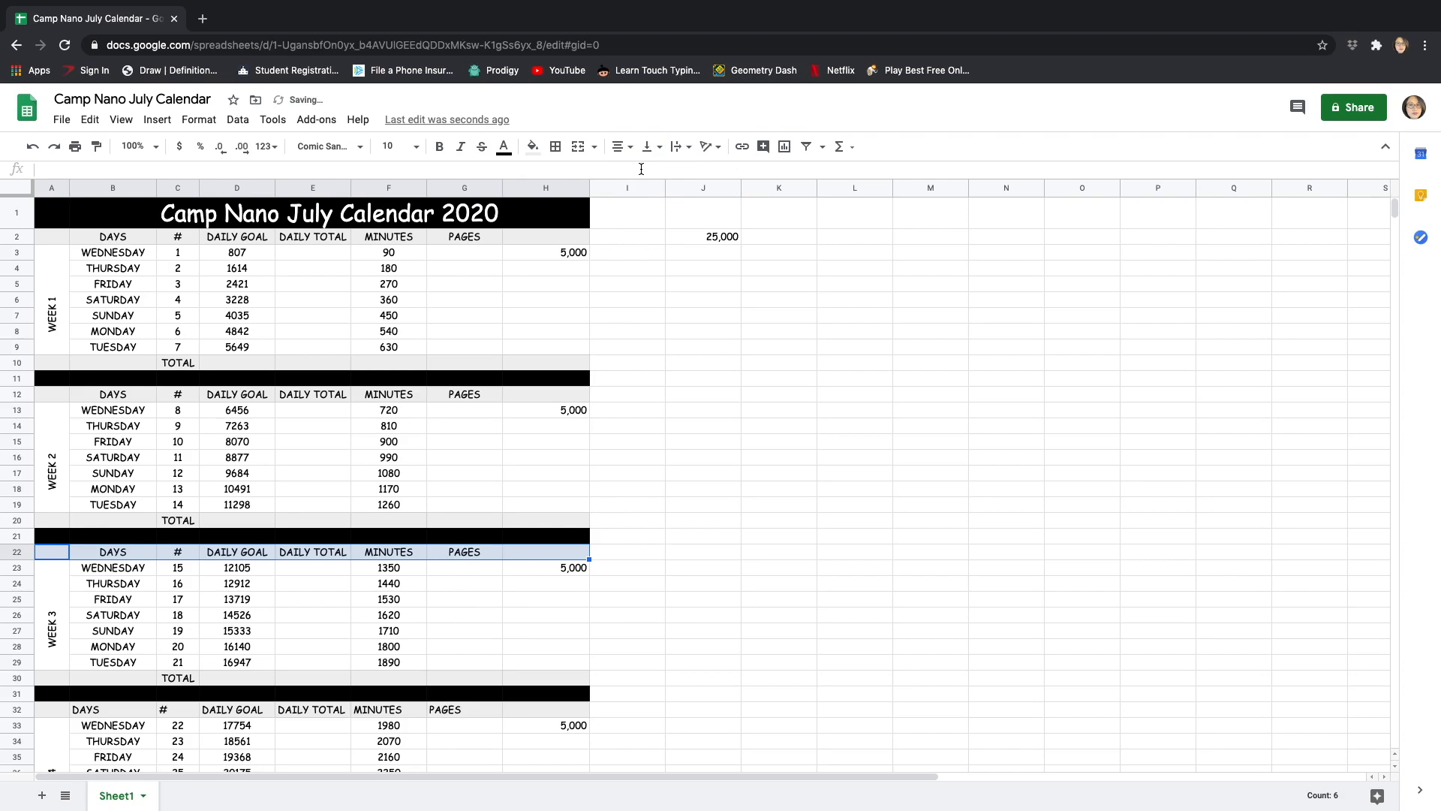
- Center-align the WEEK 4 header row, A32:H32
scroll(611, 546, down, 2)
scroll(611, 546, down, 1)
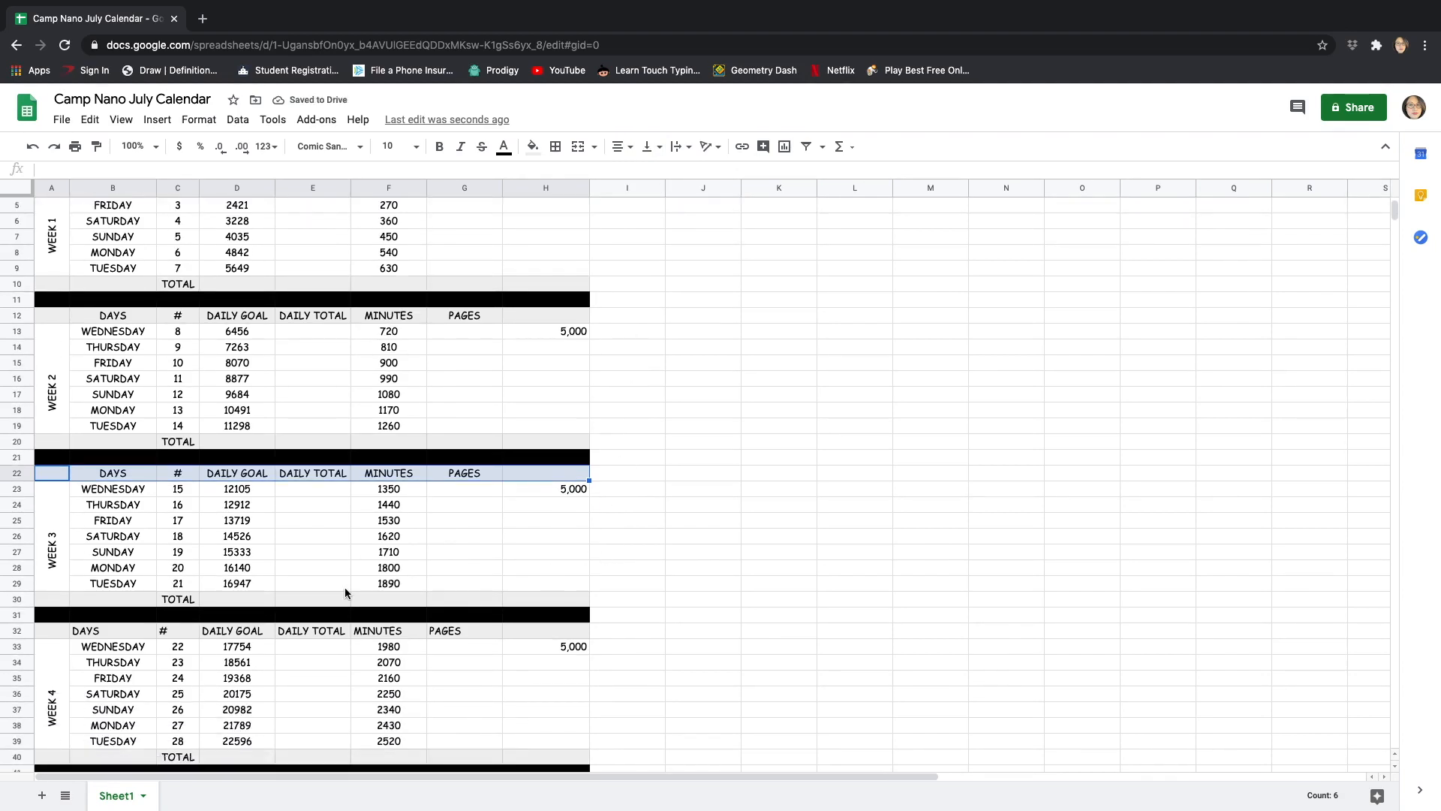
click(44, 627)
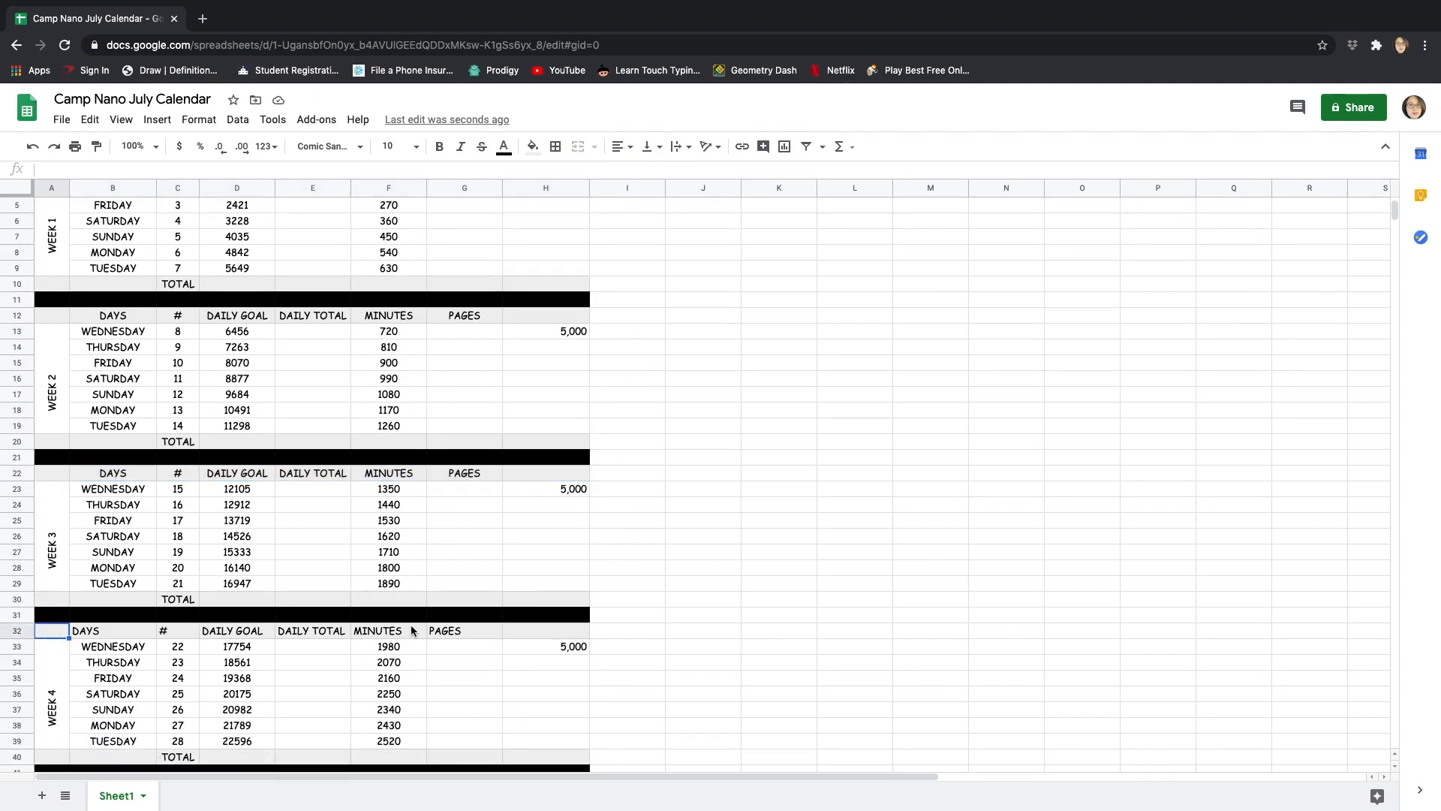
shift+click(530, 630)
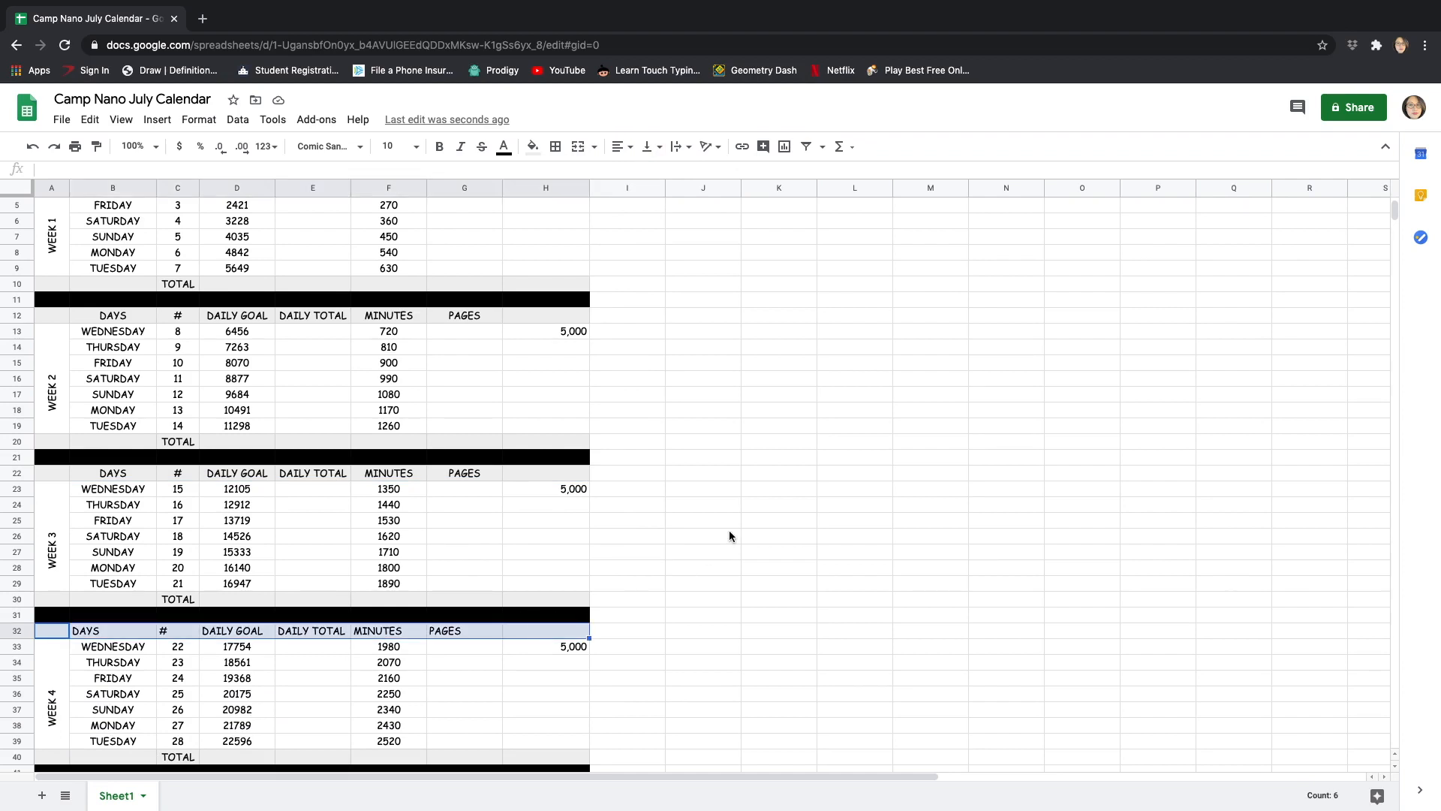
click(630, 147)
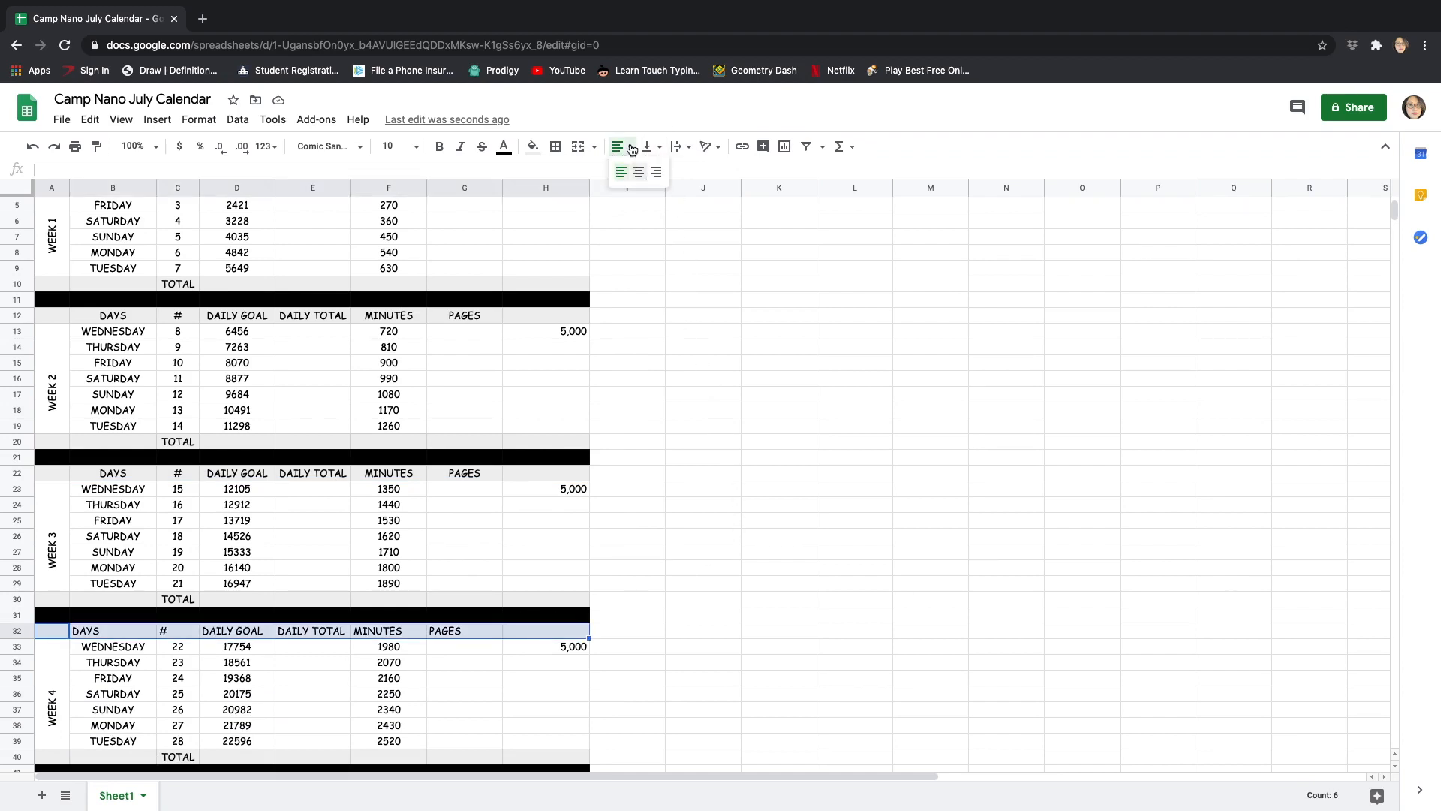
click(638, 172)
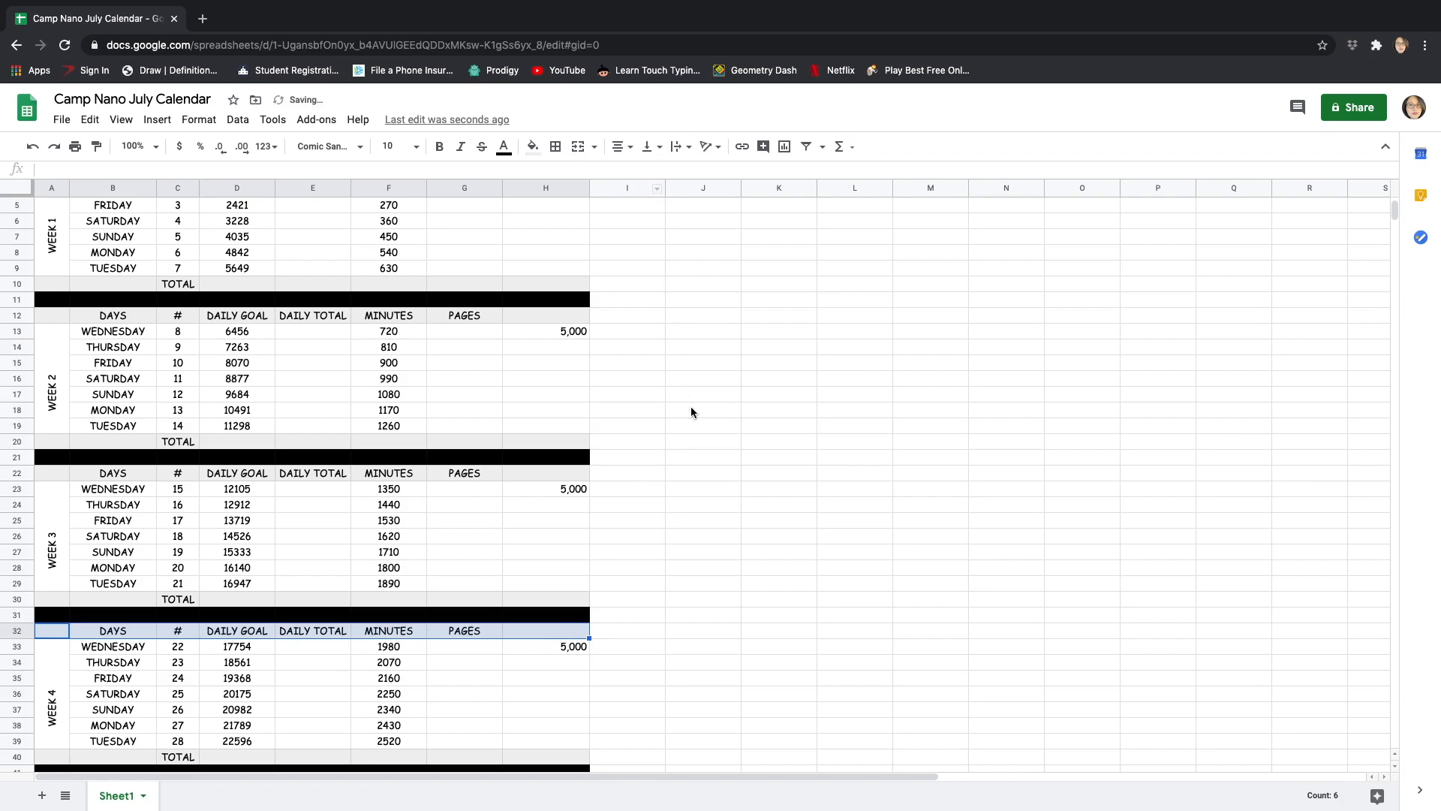
- Center-align the WEEK 5 header row, A42:H42
click(692, 412)
scroll(691, 411, down, 3)
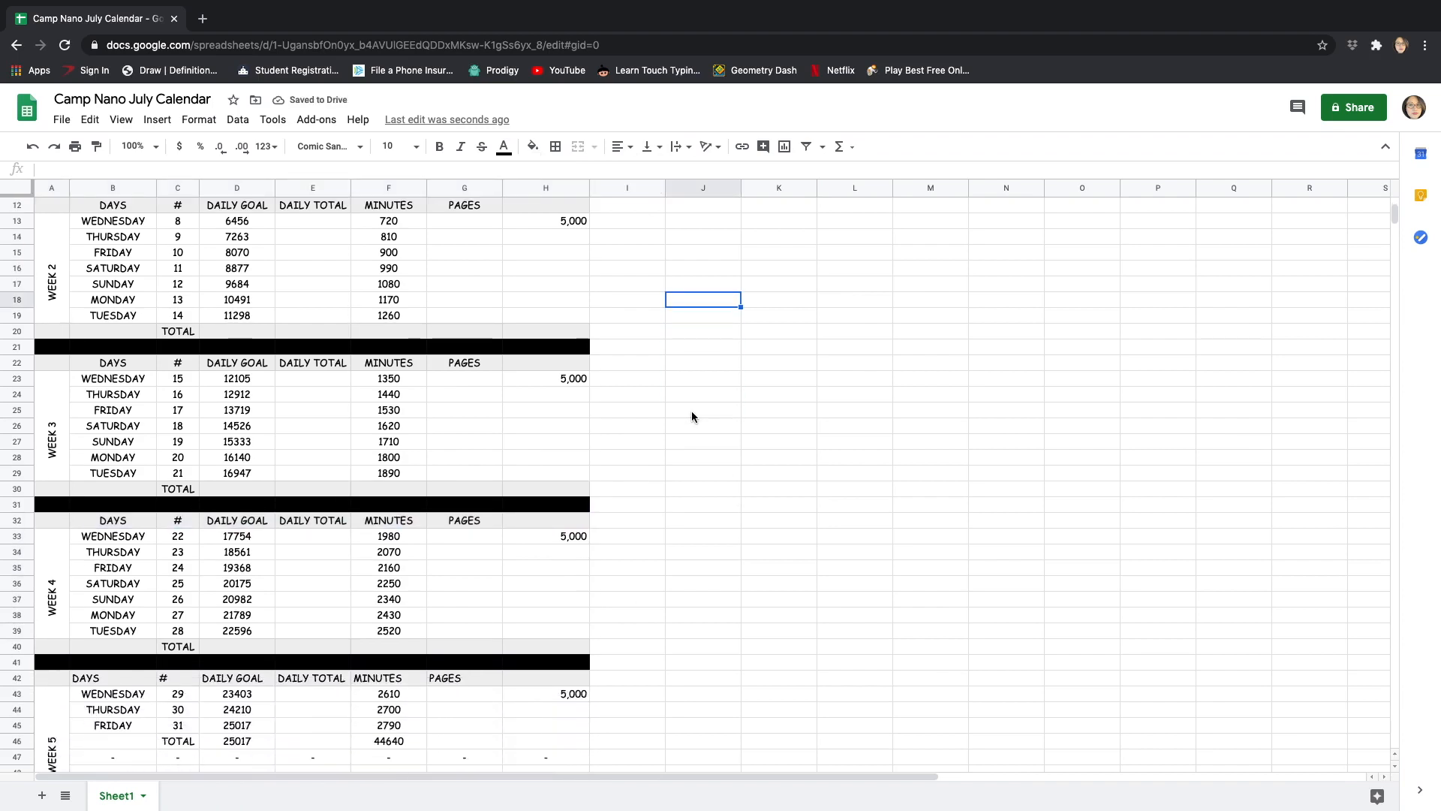
scroll(691, 411, down, 3)
scroll(691, 412, down, 1)
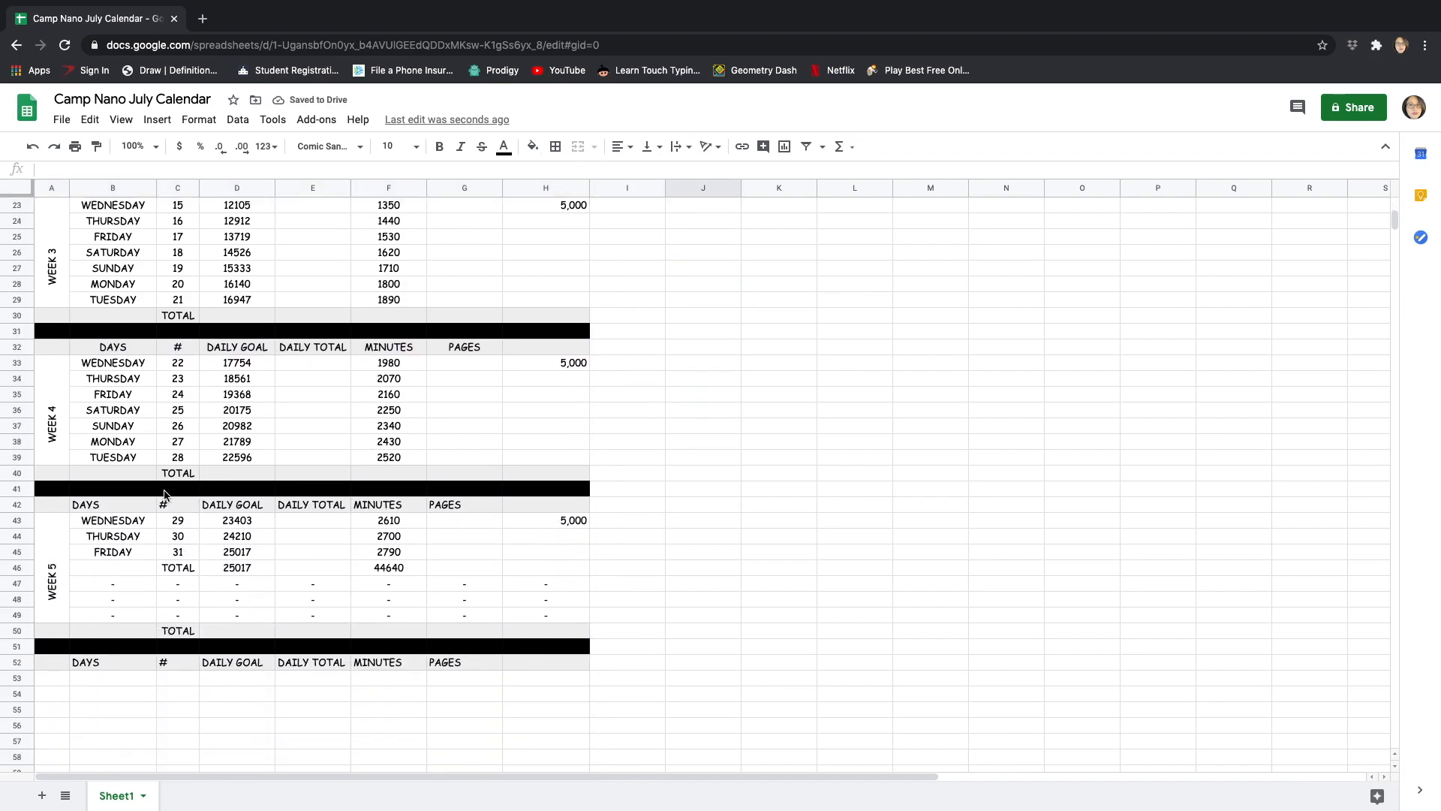
click(63, 509)
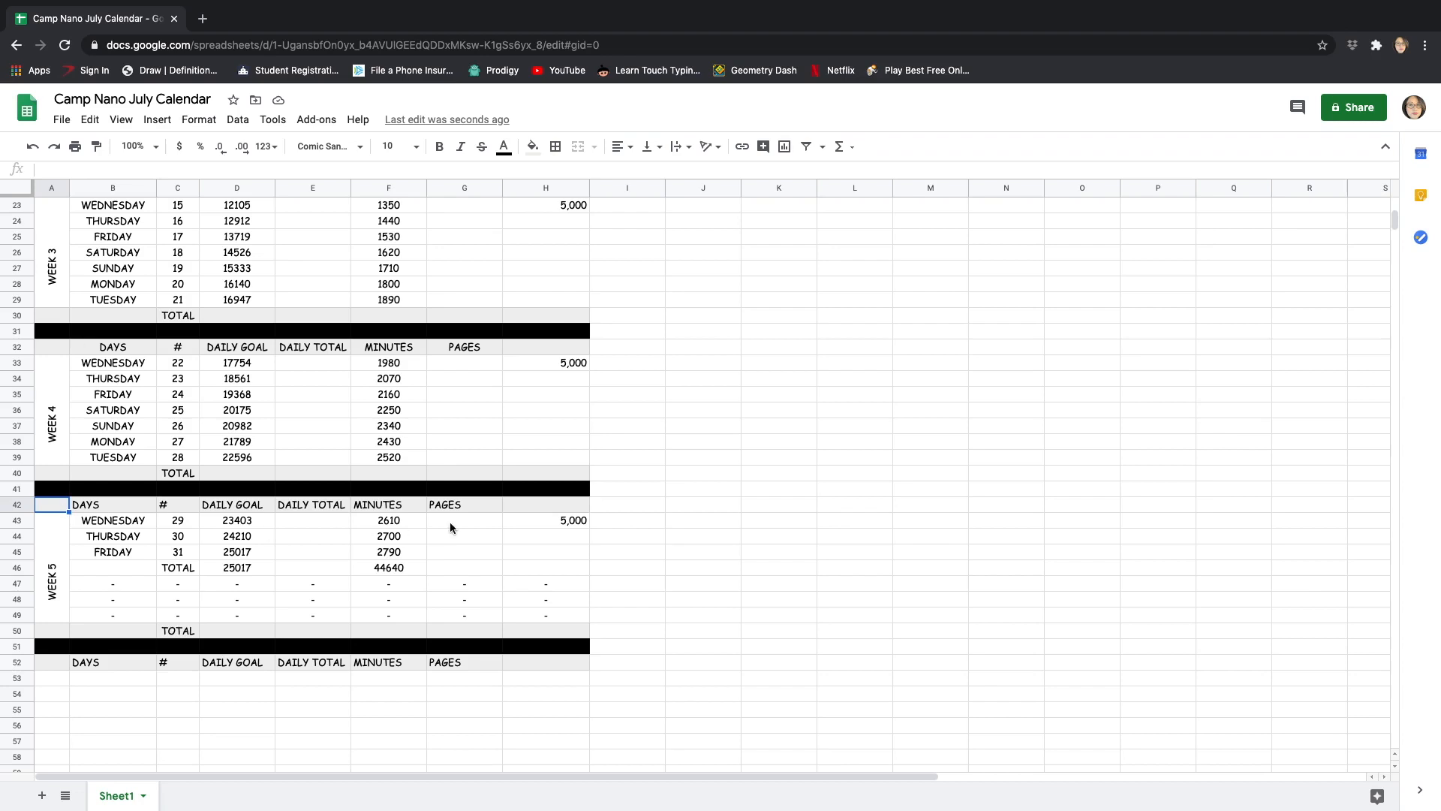
shift+click(527, 510)
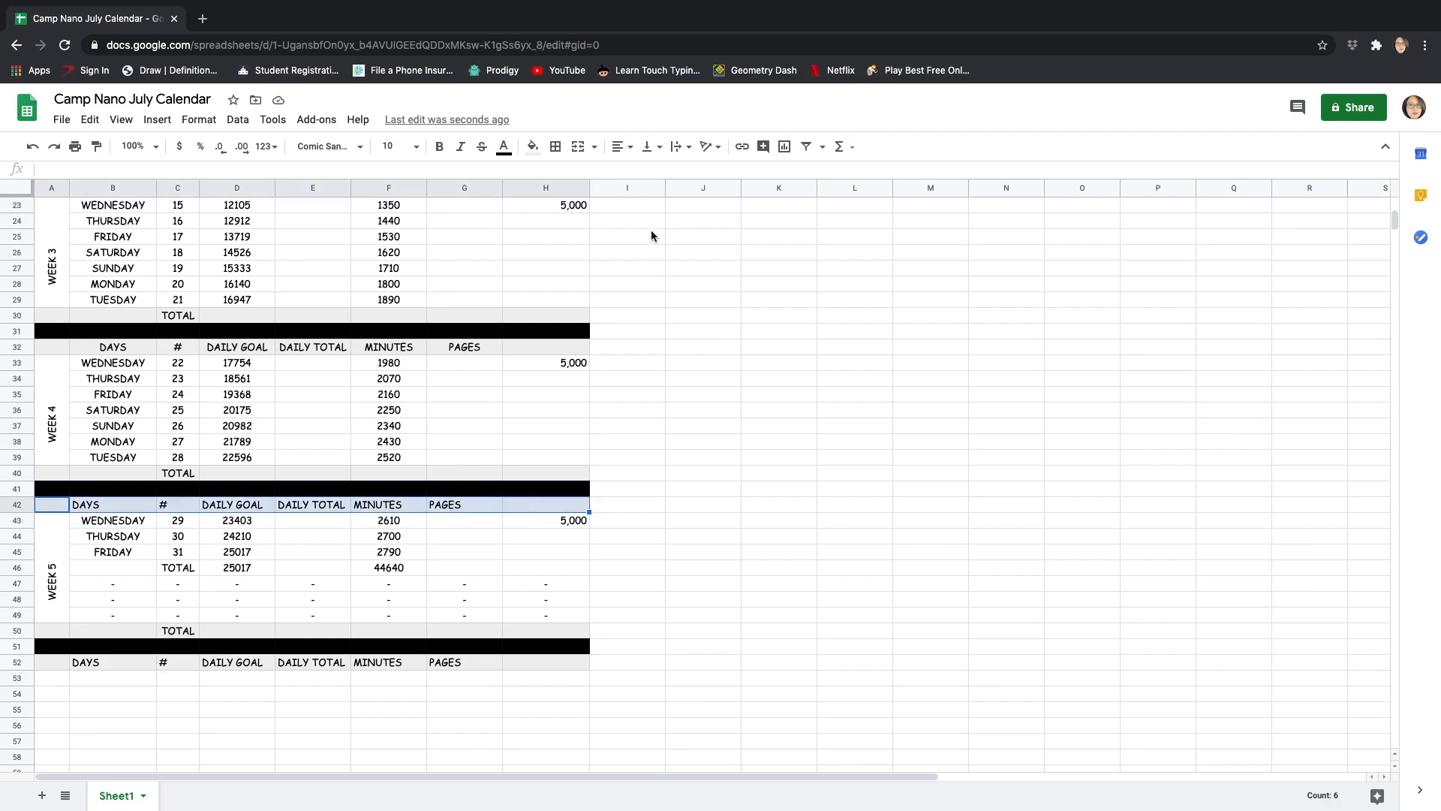
click(623, 150)
click(638, 180)
click(683, 457)
- Change the fill of the merged title cell, B1:H1, from black to a light magenta pink
scroll(679, 454, up, 10)
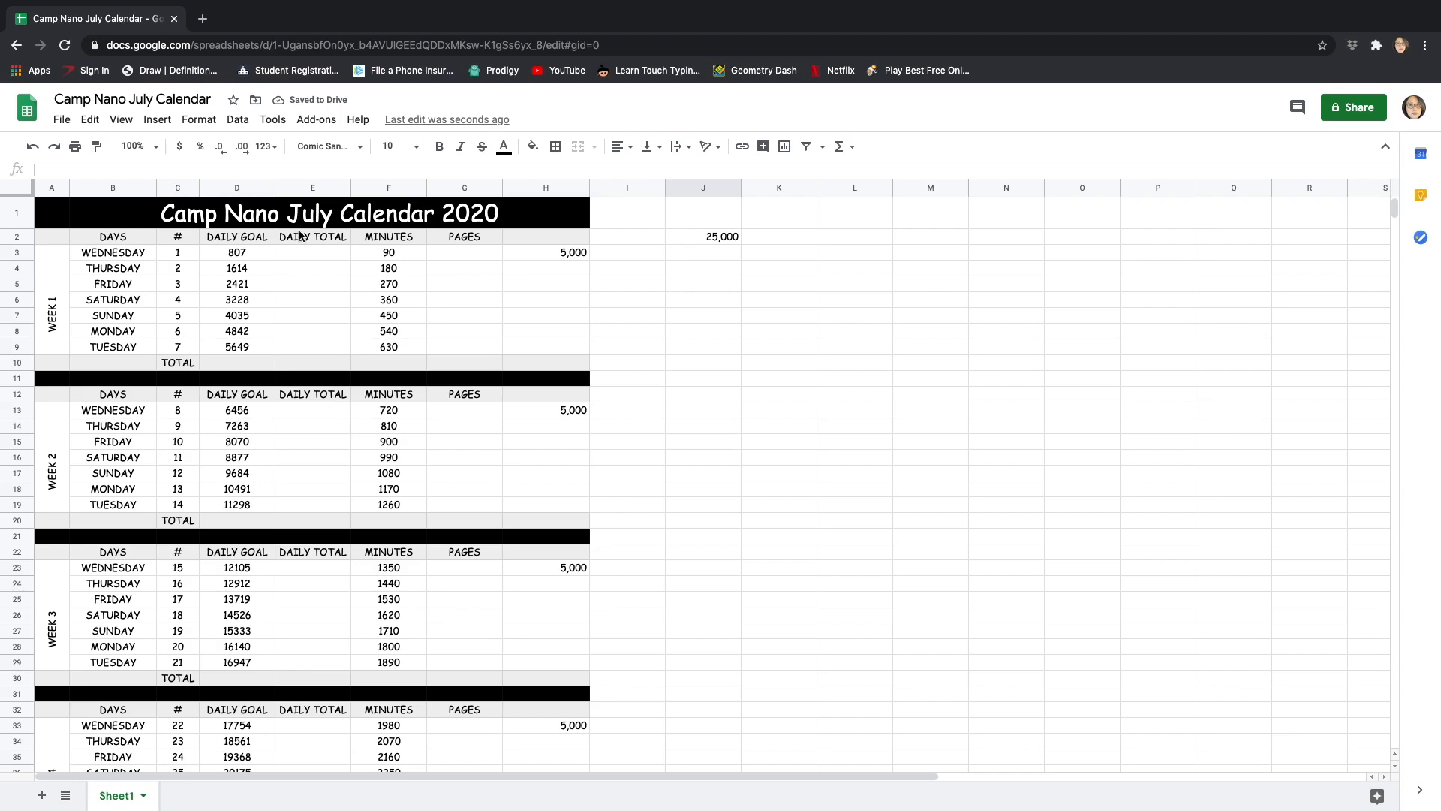
click(155, 147)
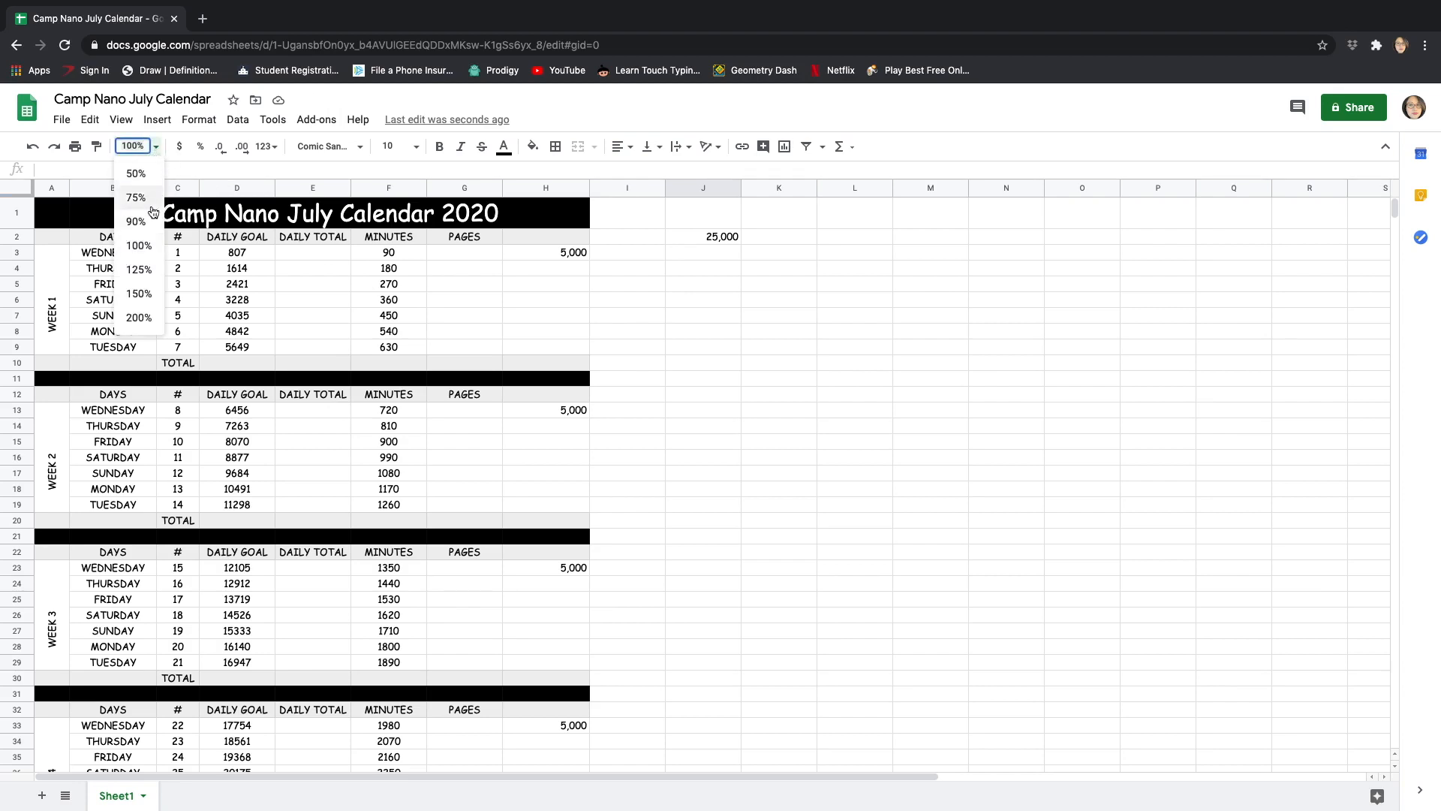
click(139, 270)
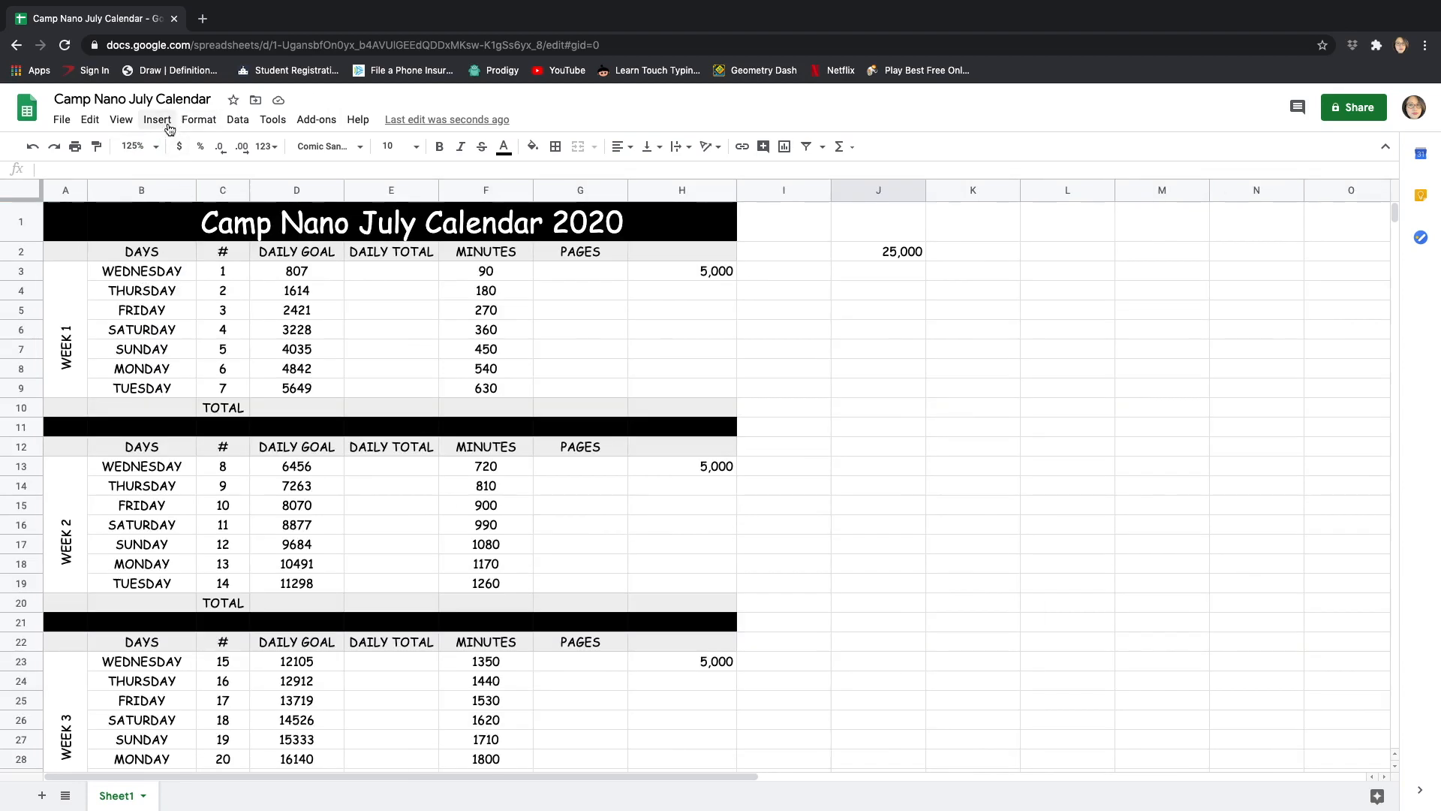
click(155, 146)
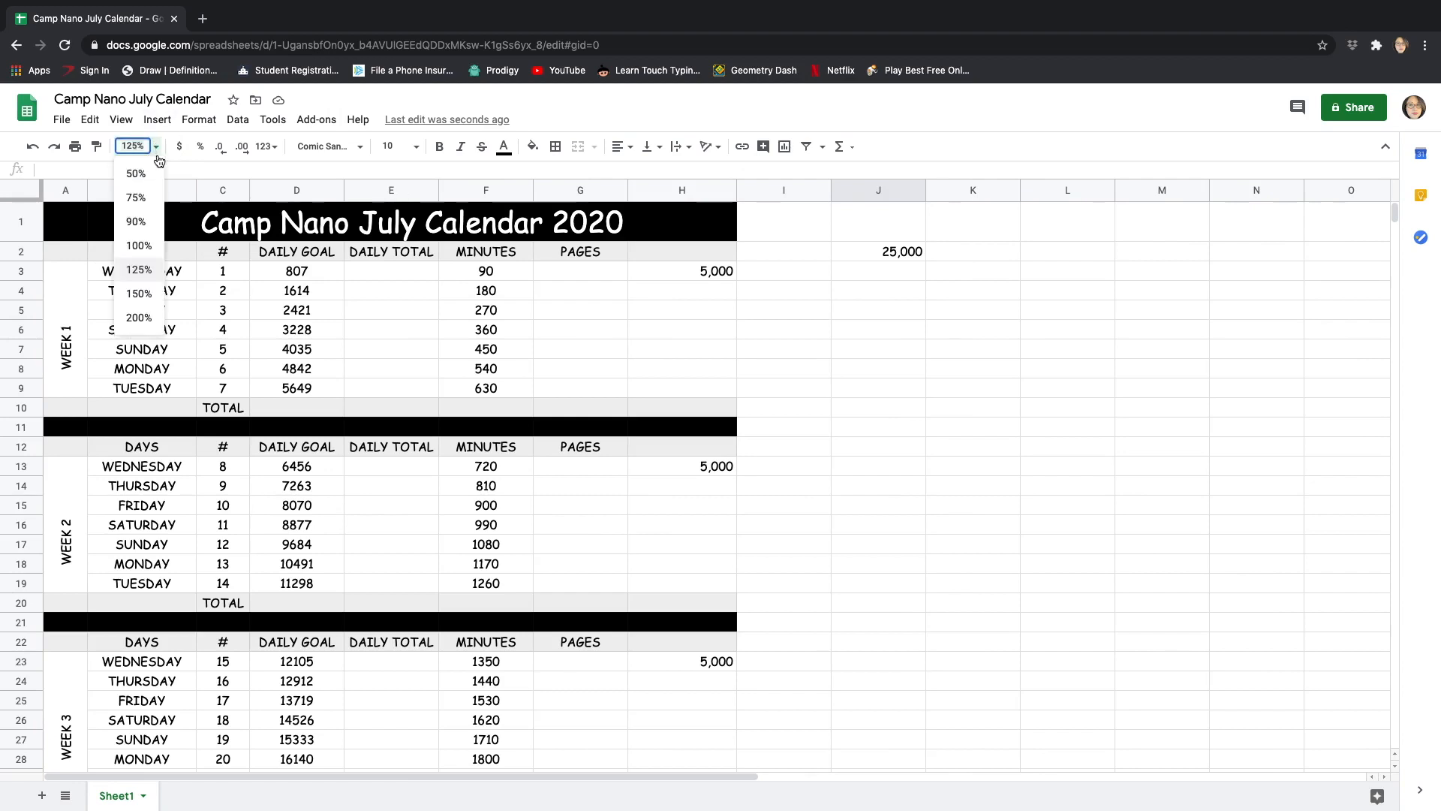
click(137, 318)
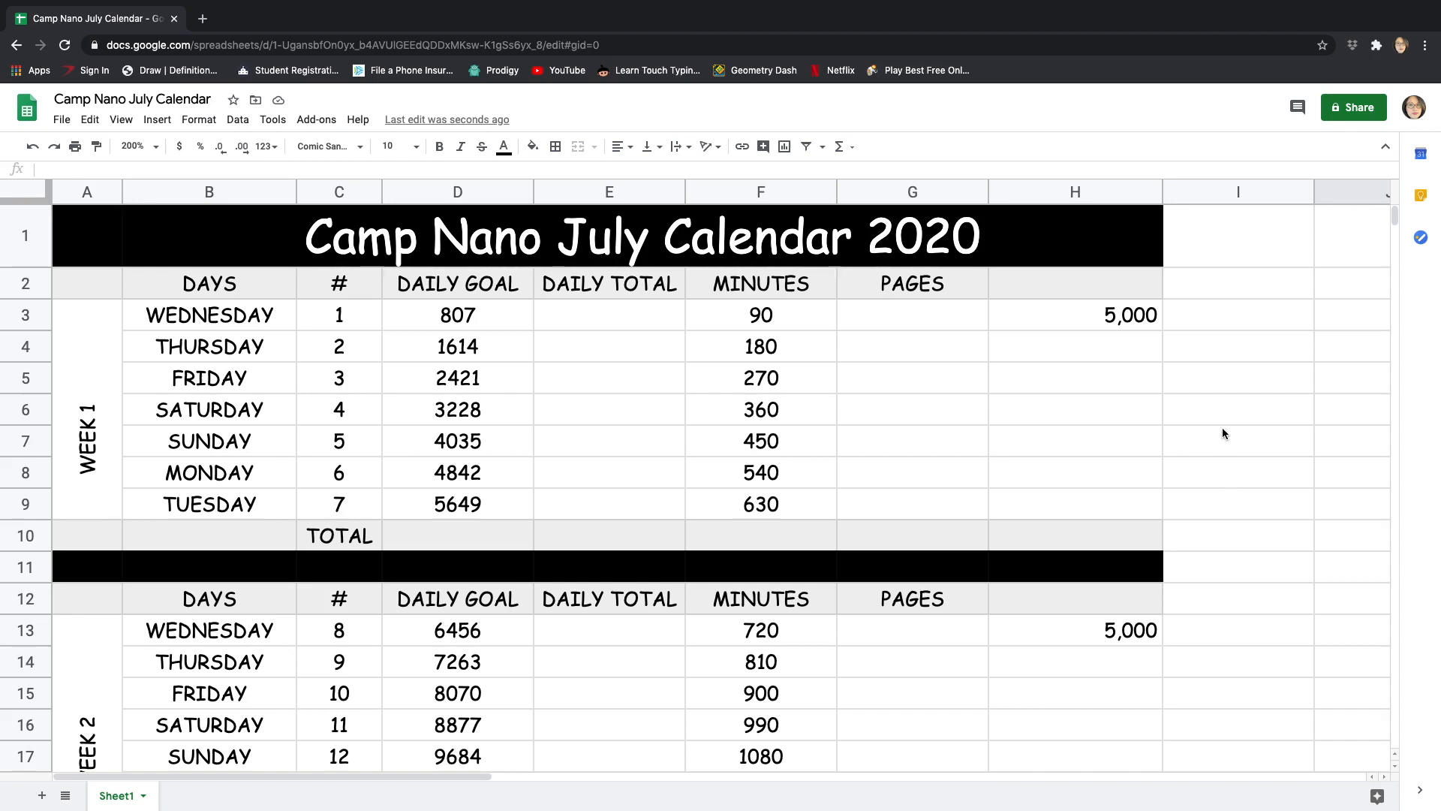
click(1069, 247)
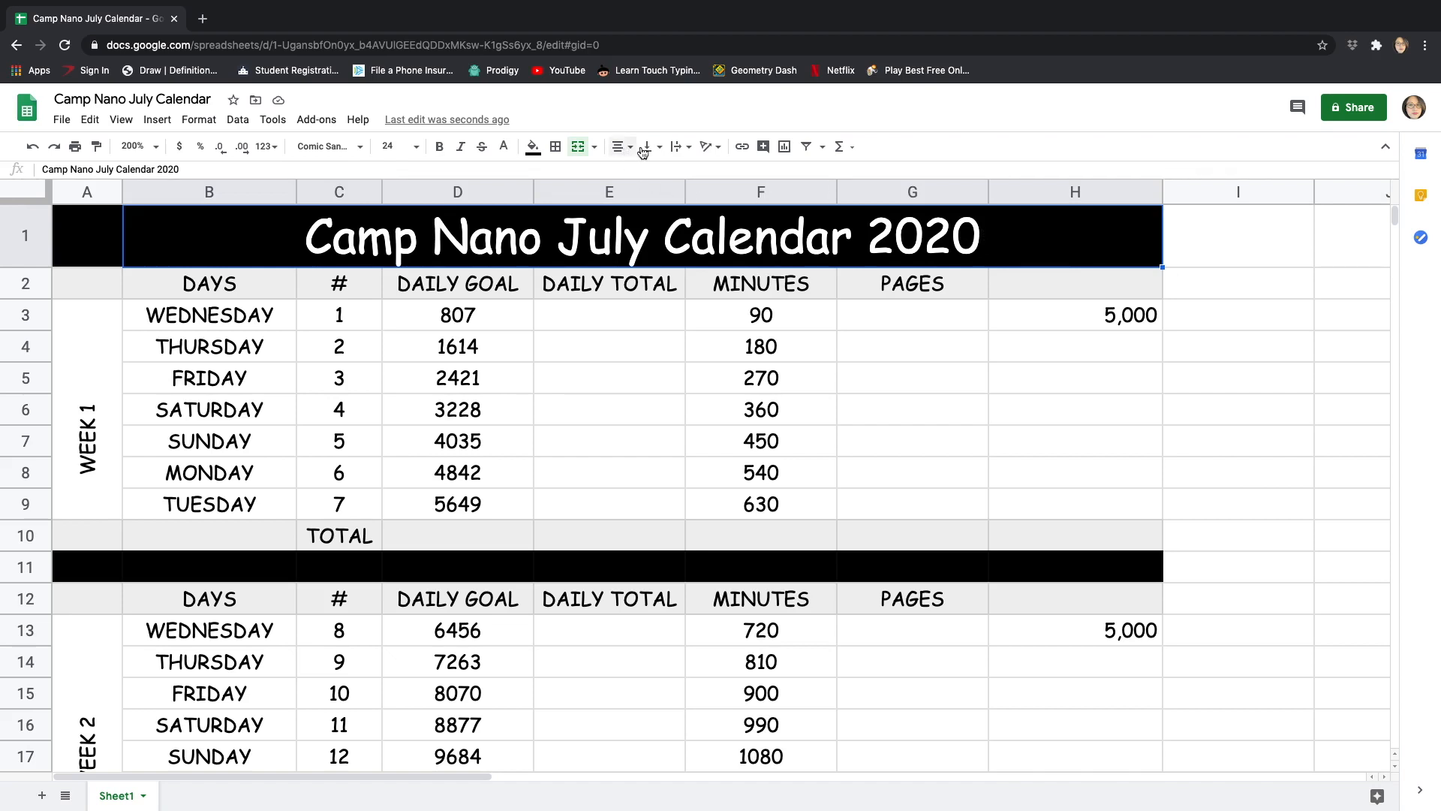
click(532, 146)
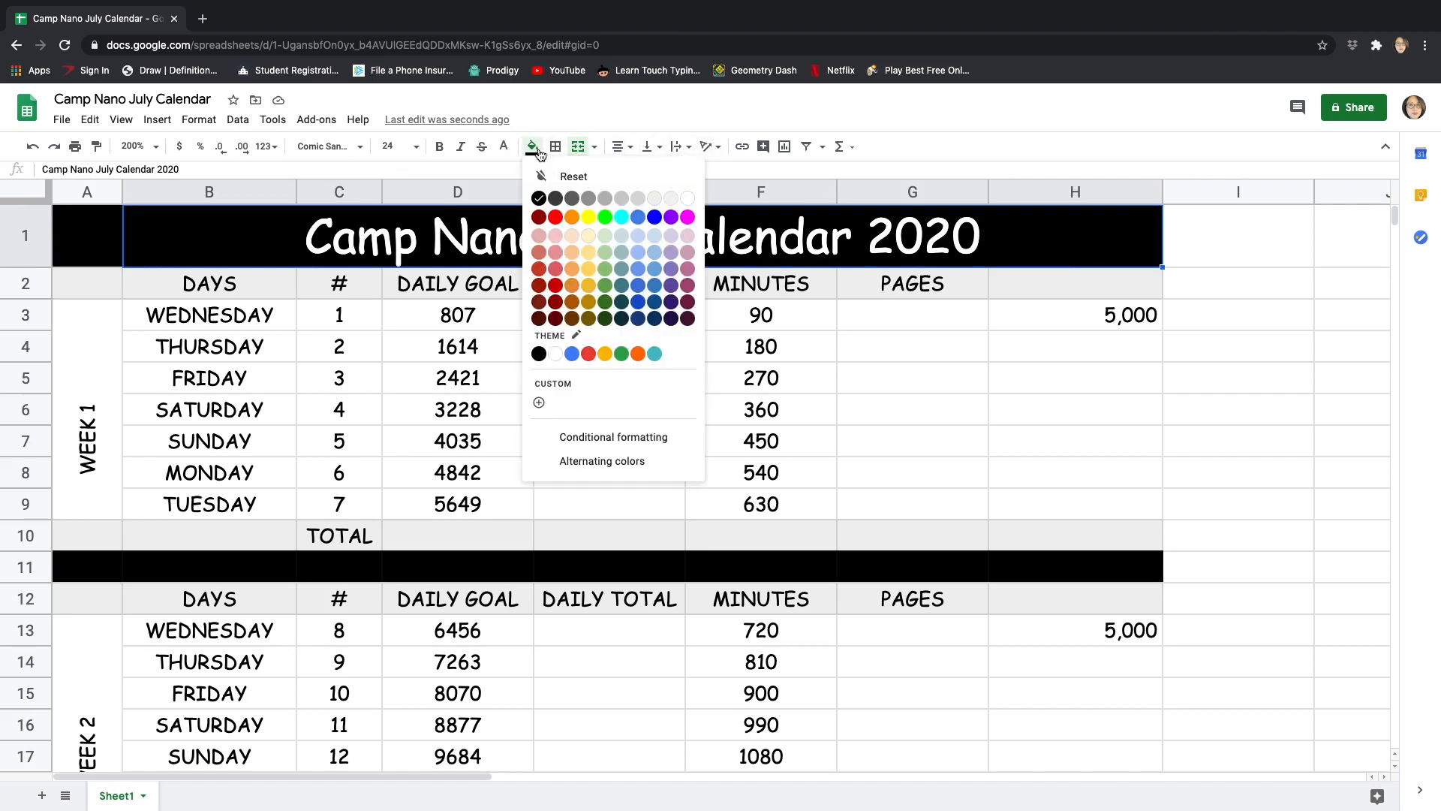
click(688, 253)
click(1224, 342)
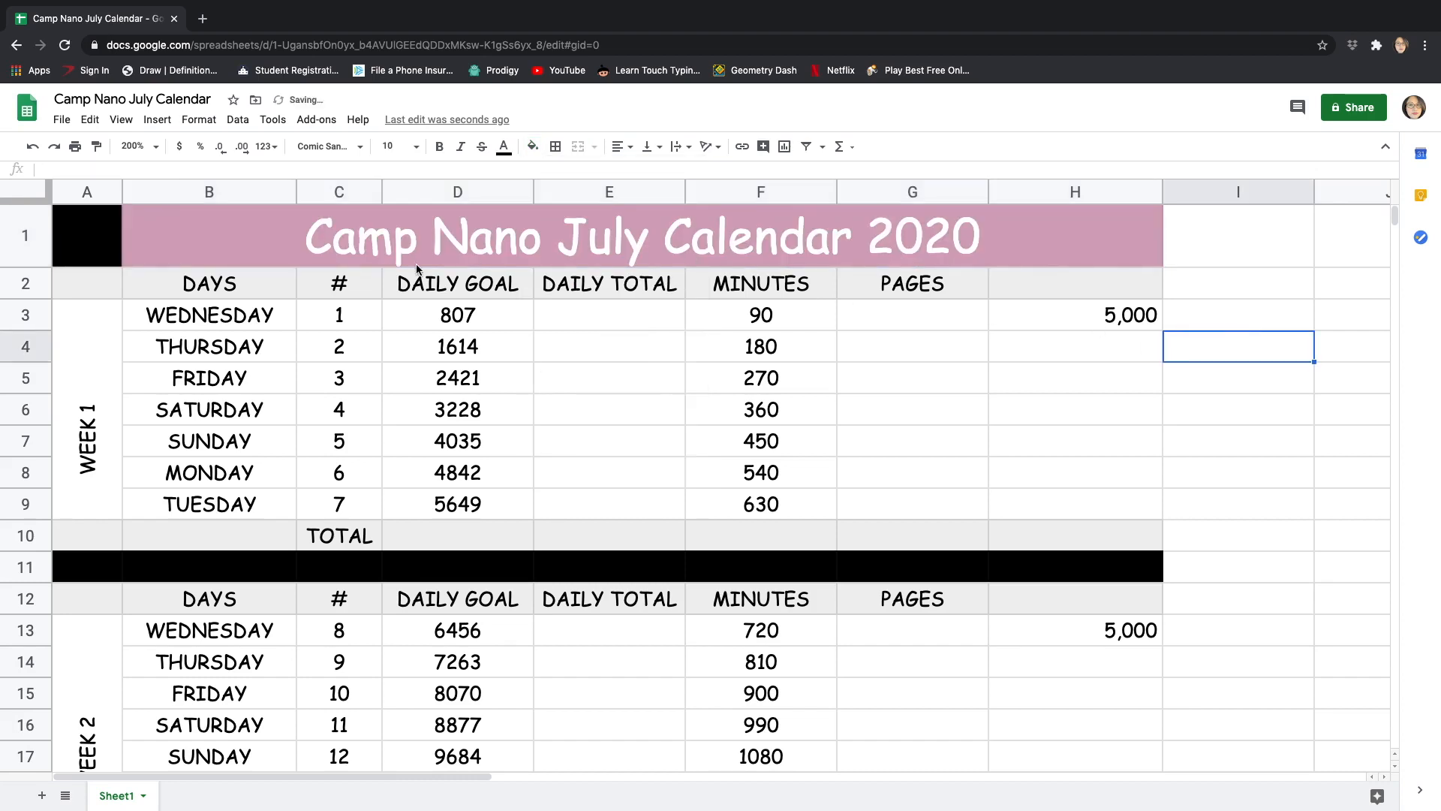
- Fill cell A1 with the same light magenta pink as the title cell beside it
click(96, 230)
click(532, 146)
click(688, 243)
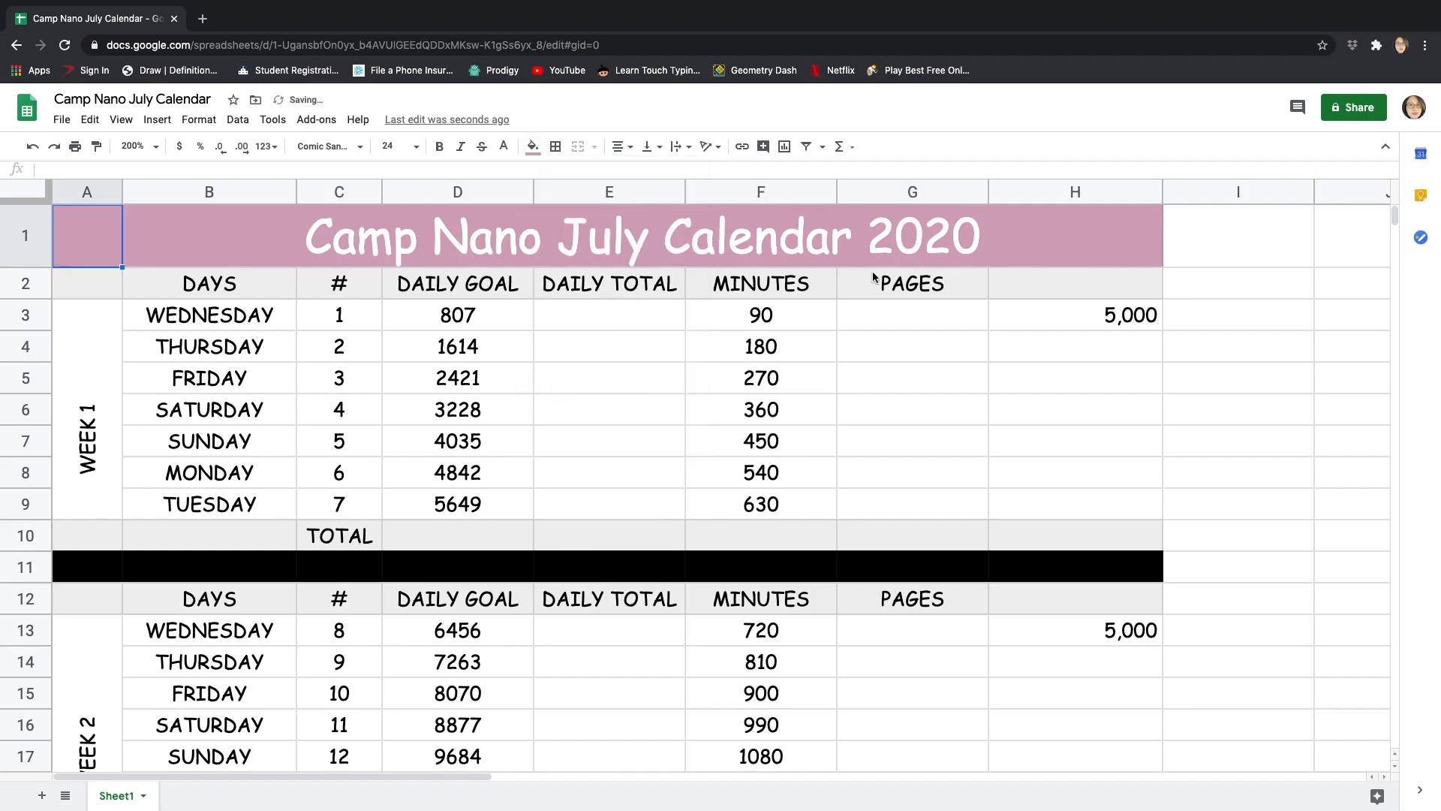
click(1218, 293)
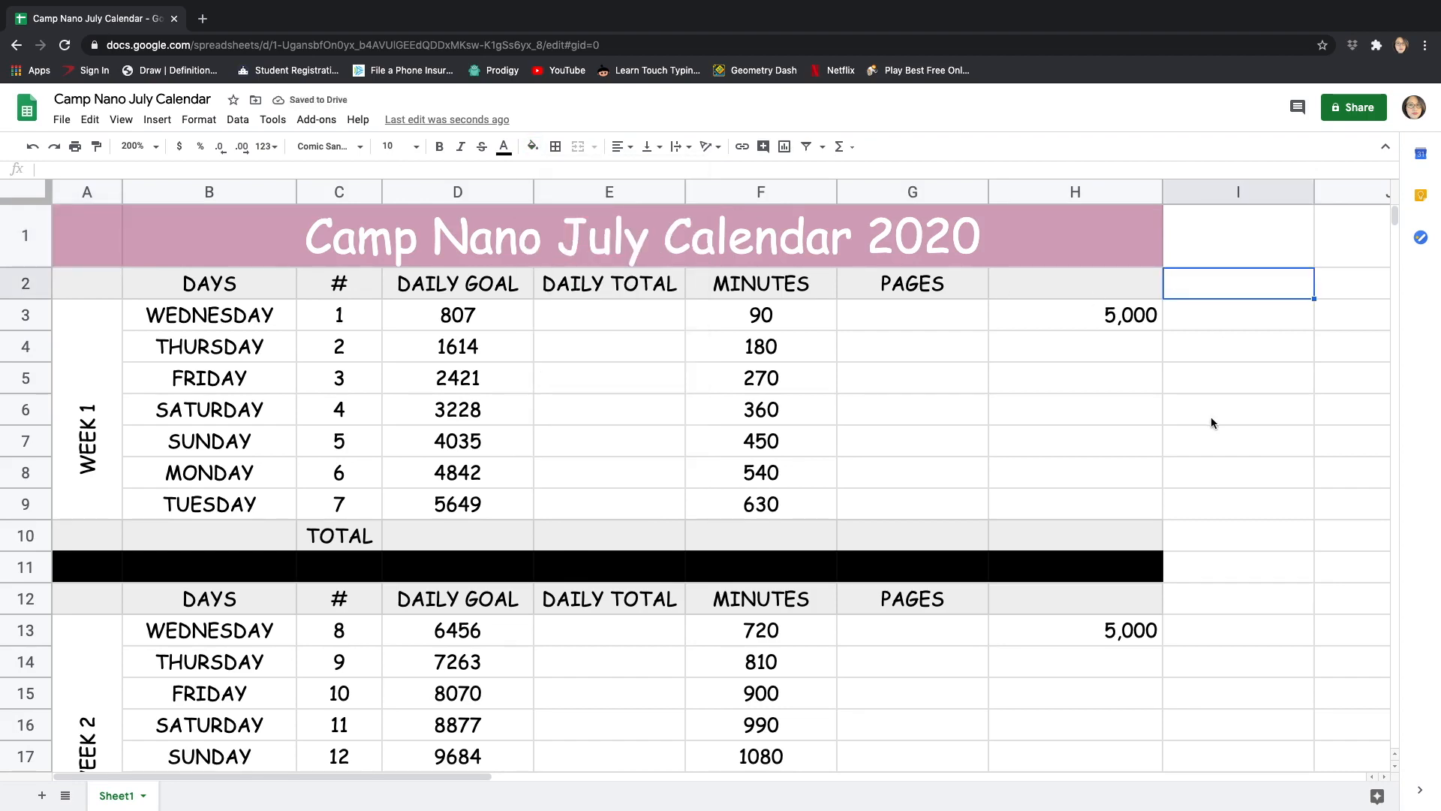
scroll(1212, 419, down, 10)
scroll(1211, 421, down, 18)
scroll(1212, 422, up, 5)
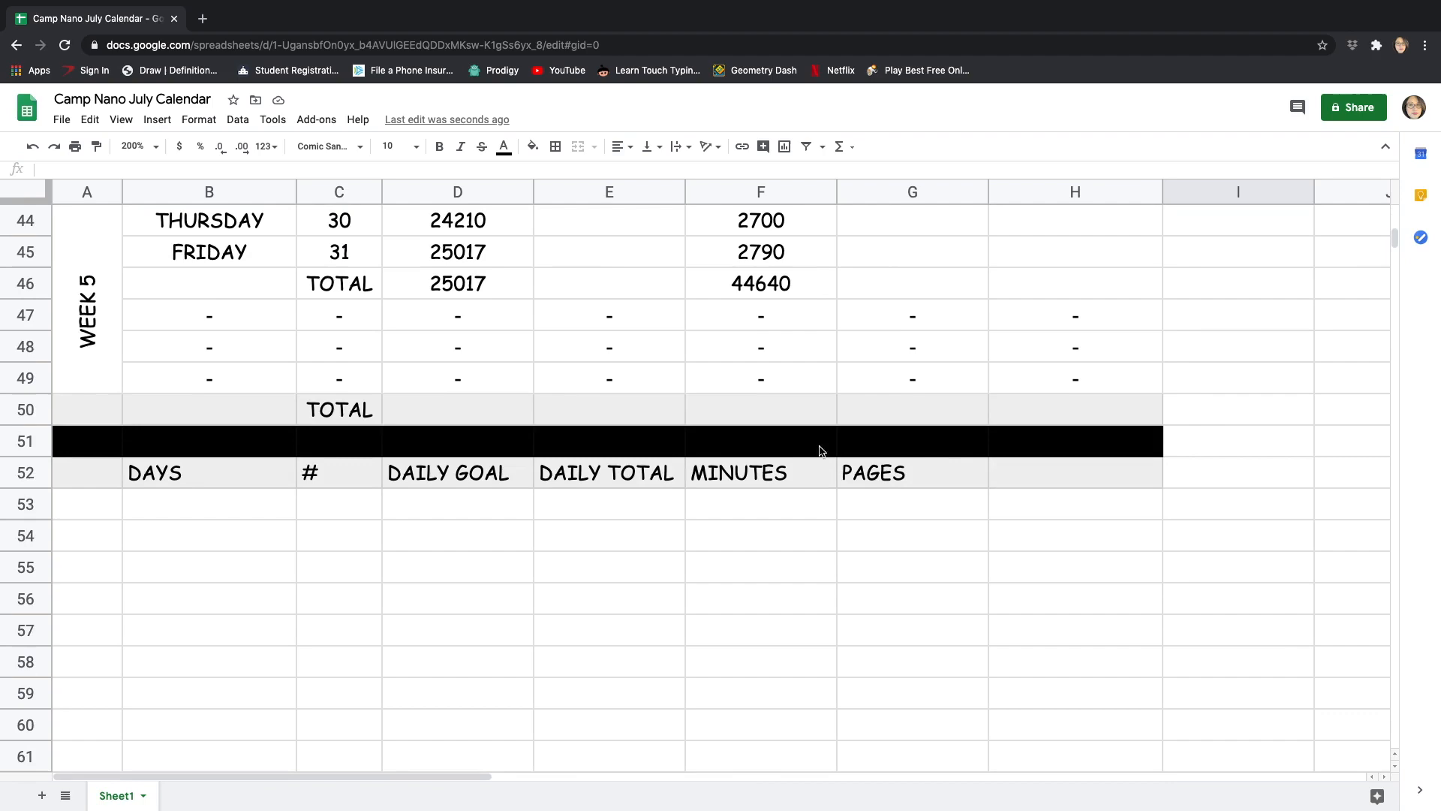
scroll(502, 289, up, 20)
scroll(453, 291, up, 2)
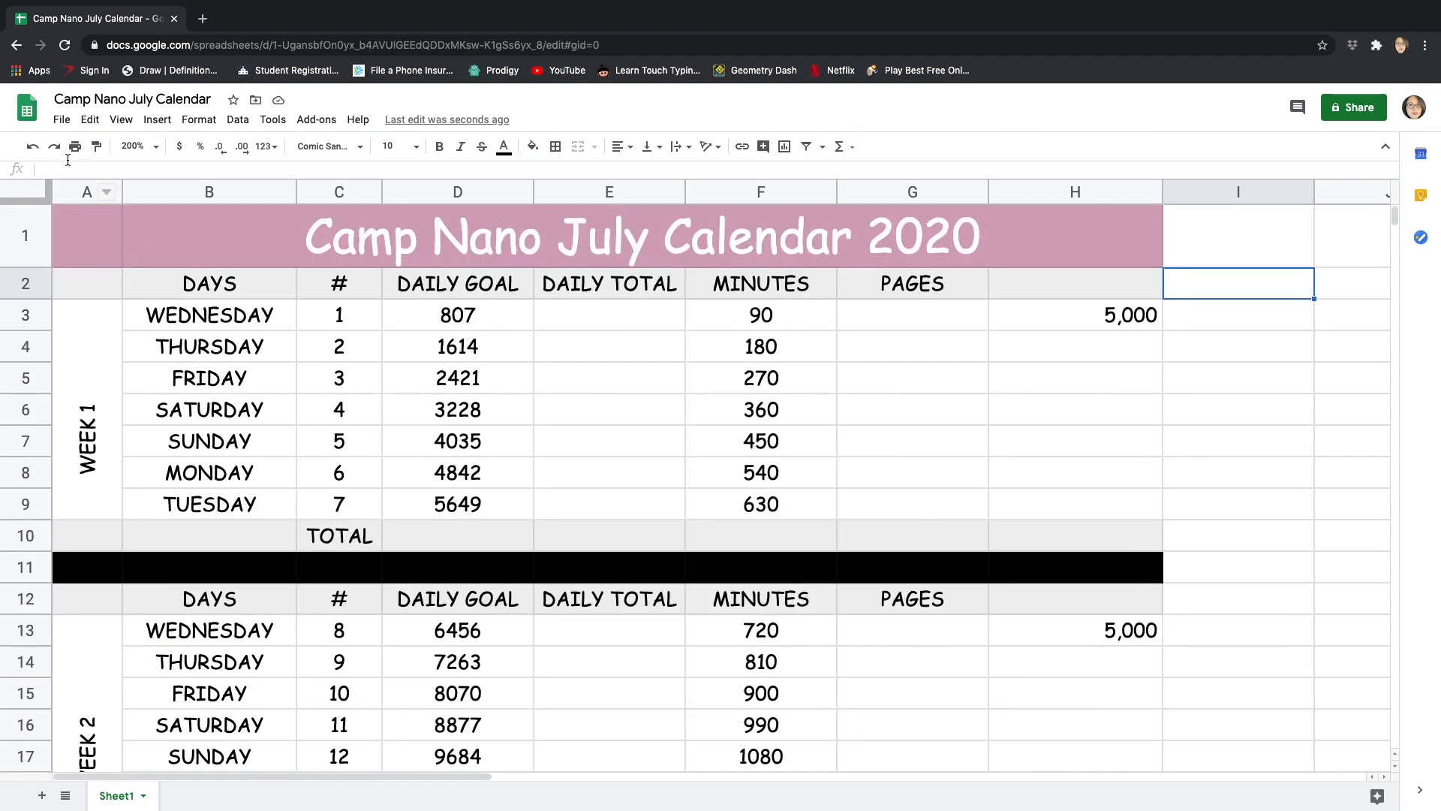
- Copy the whole calendar, A1:H52, and paste the duplicate below it starting at cell A55
click(143, 146)
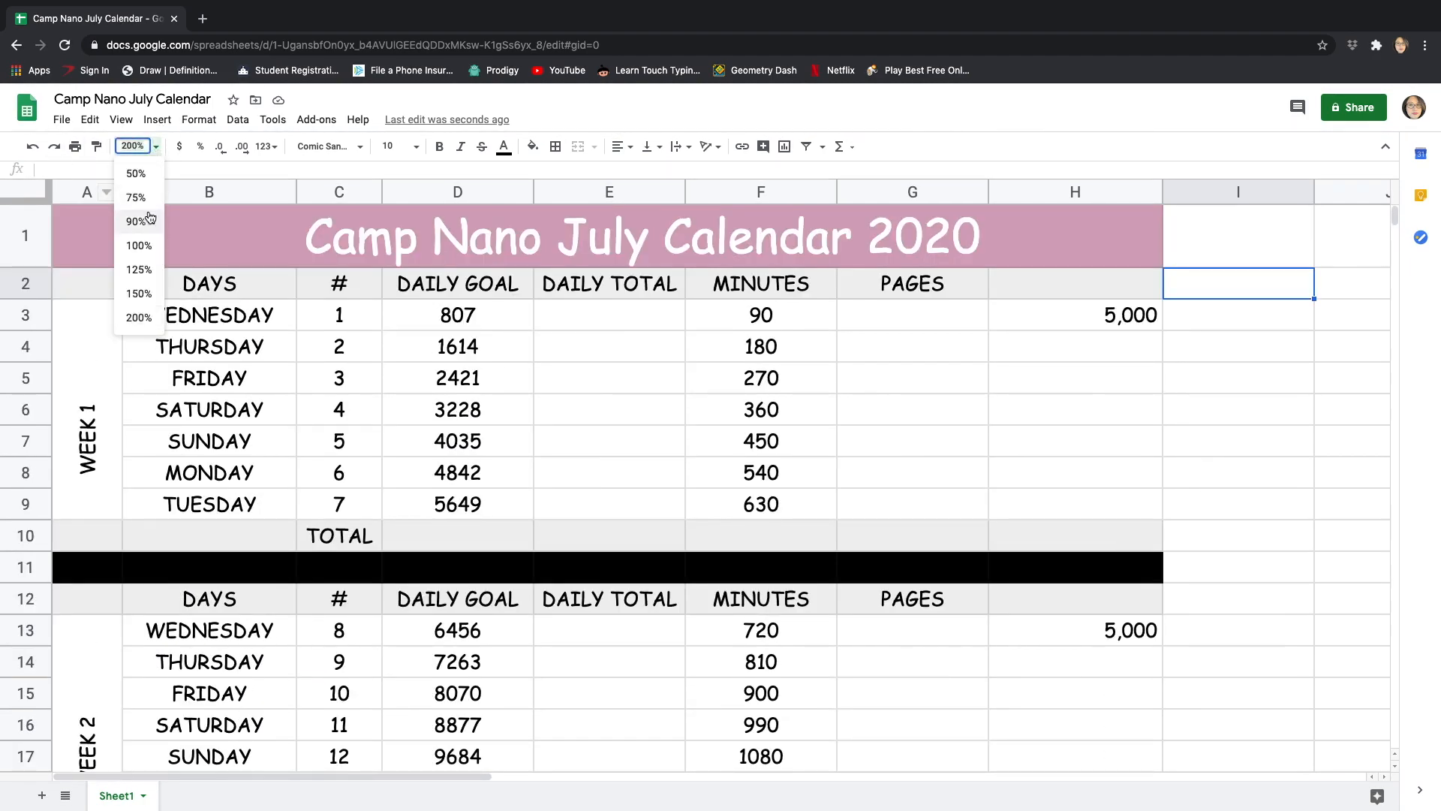
click(139, 246)
click(52, 216)
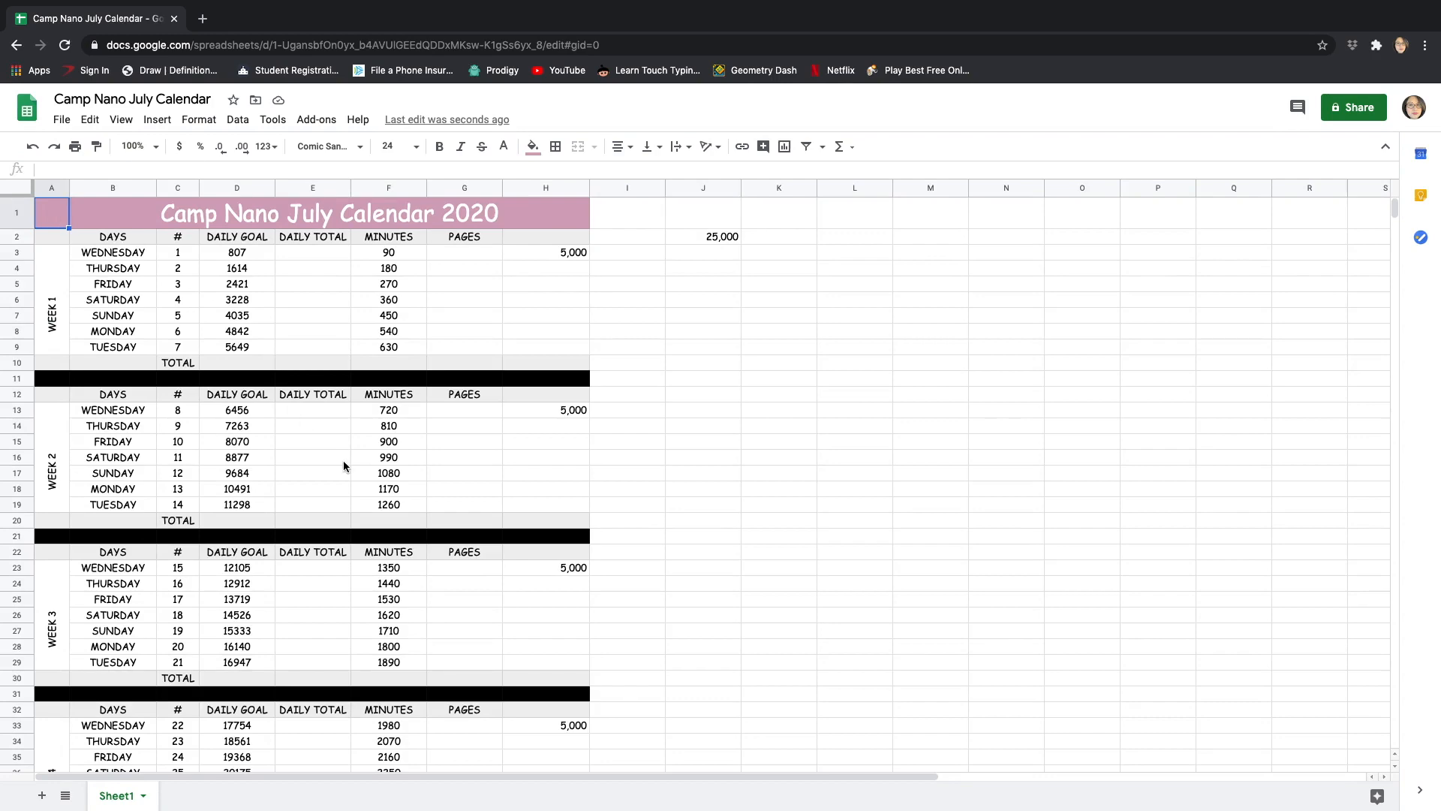
scroll(456, 545, down, 10)
scroll(456, 546, down, 3)
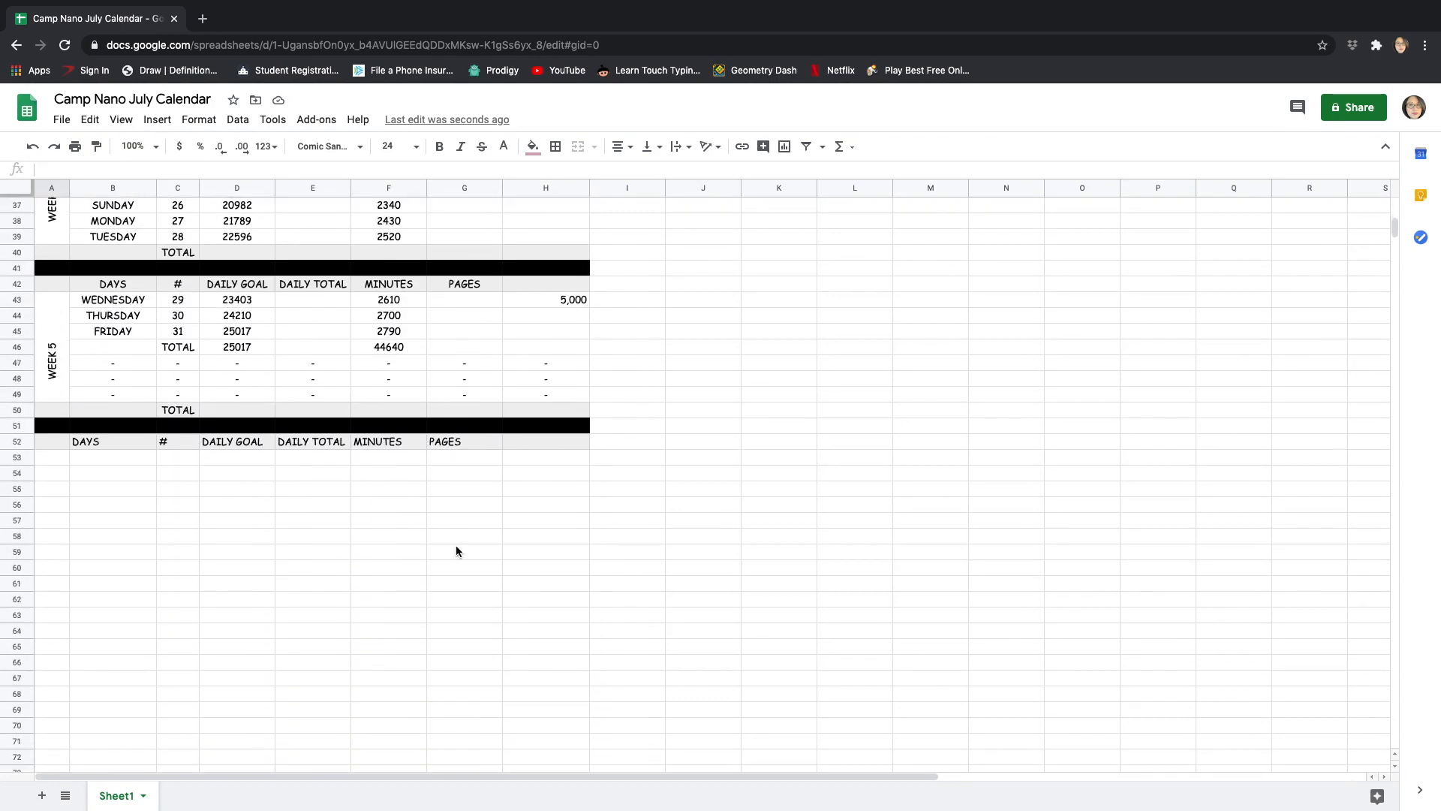
shift+click(563, 421)
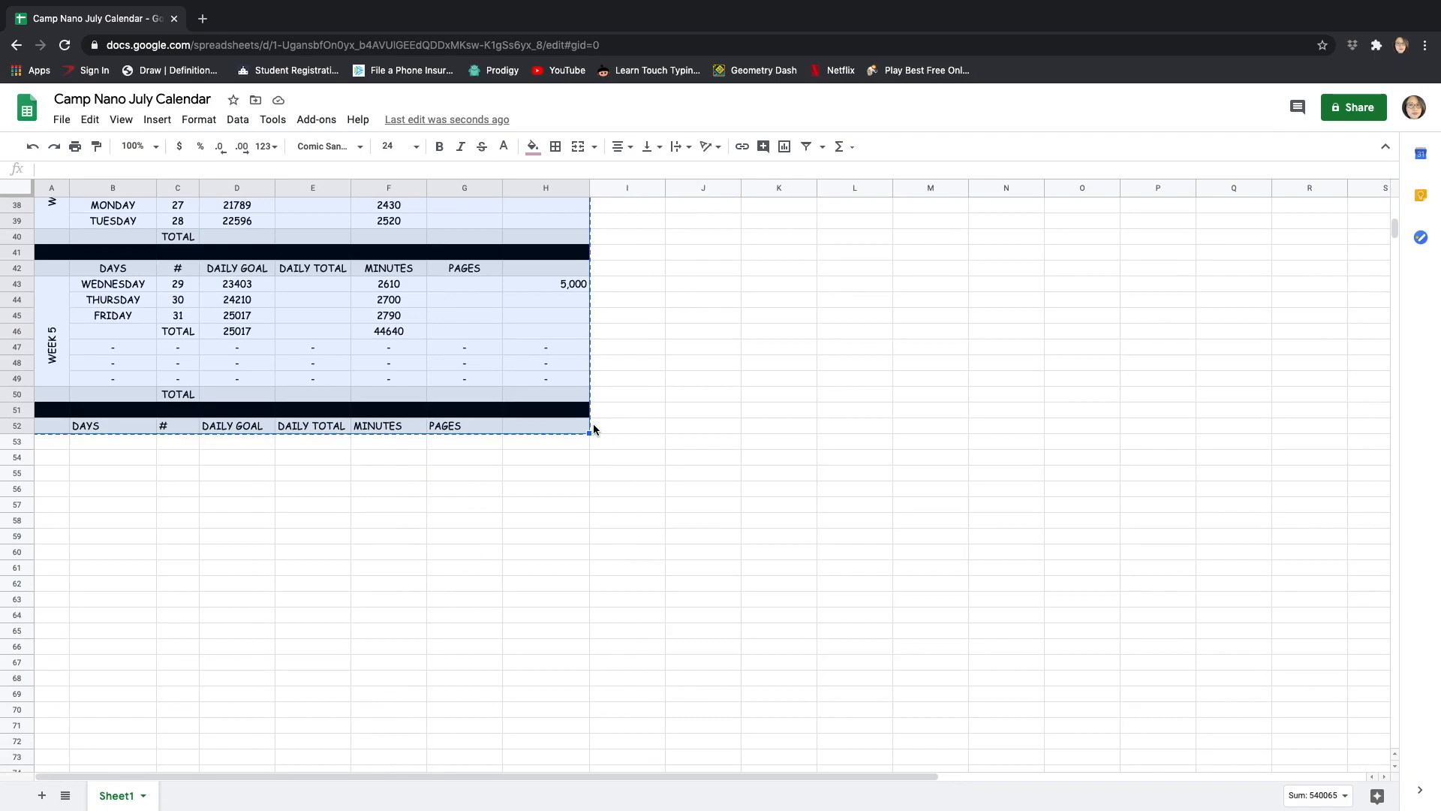
click(57, 473)
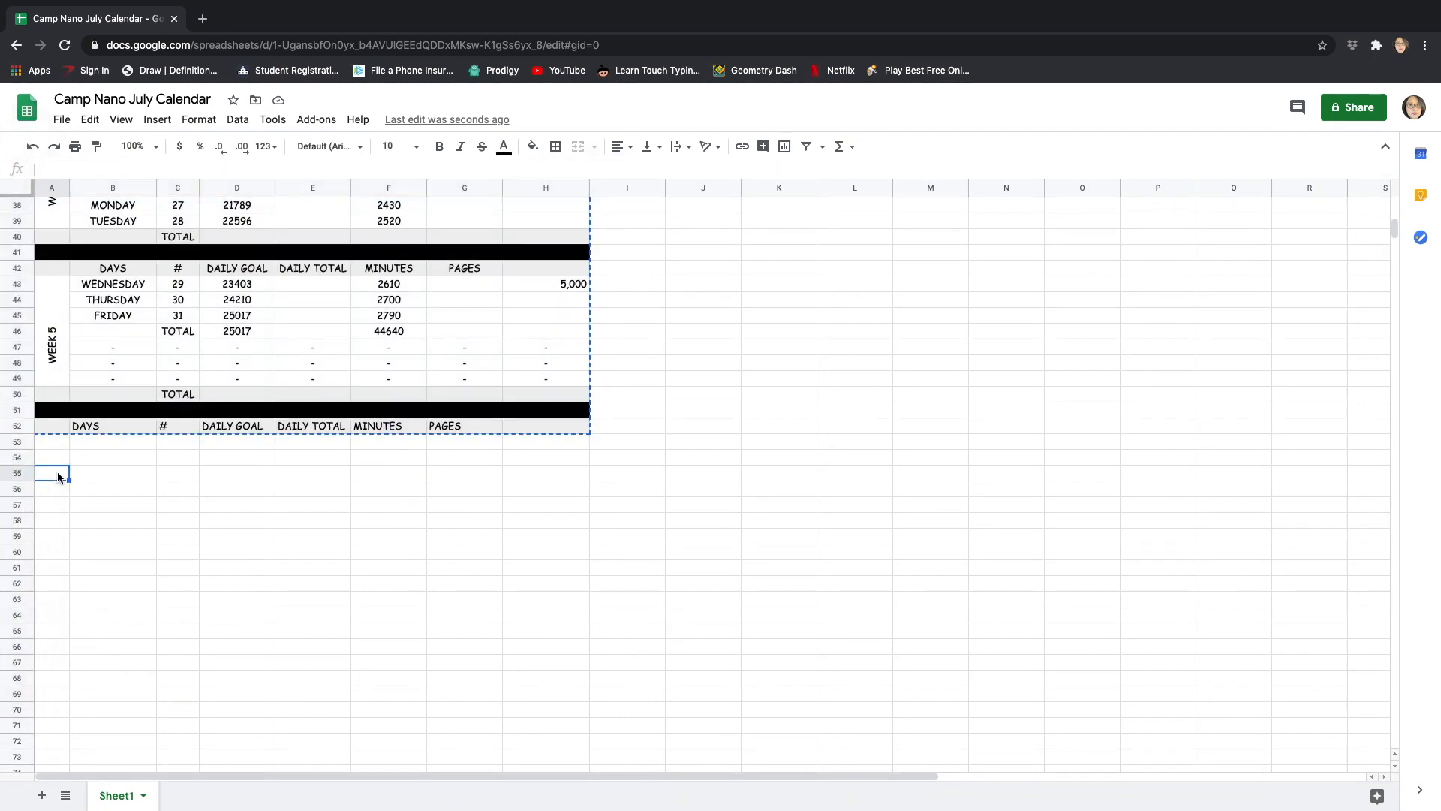
key(super+v)
click(601, 506)
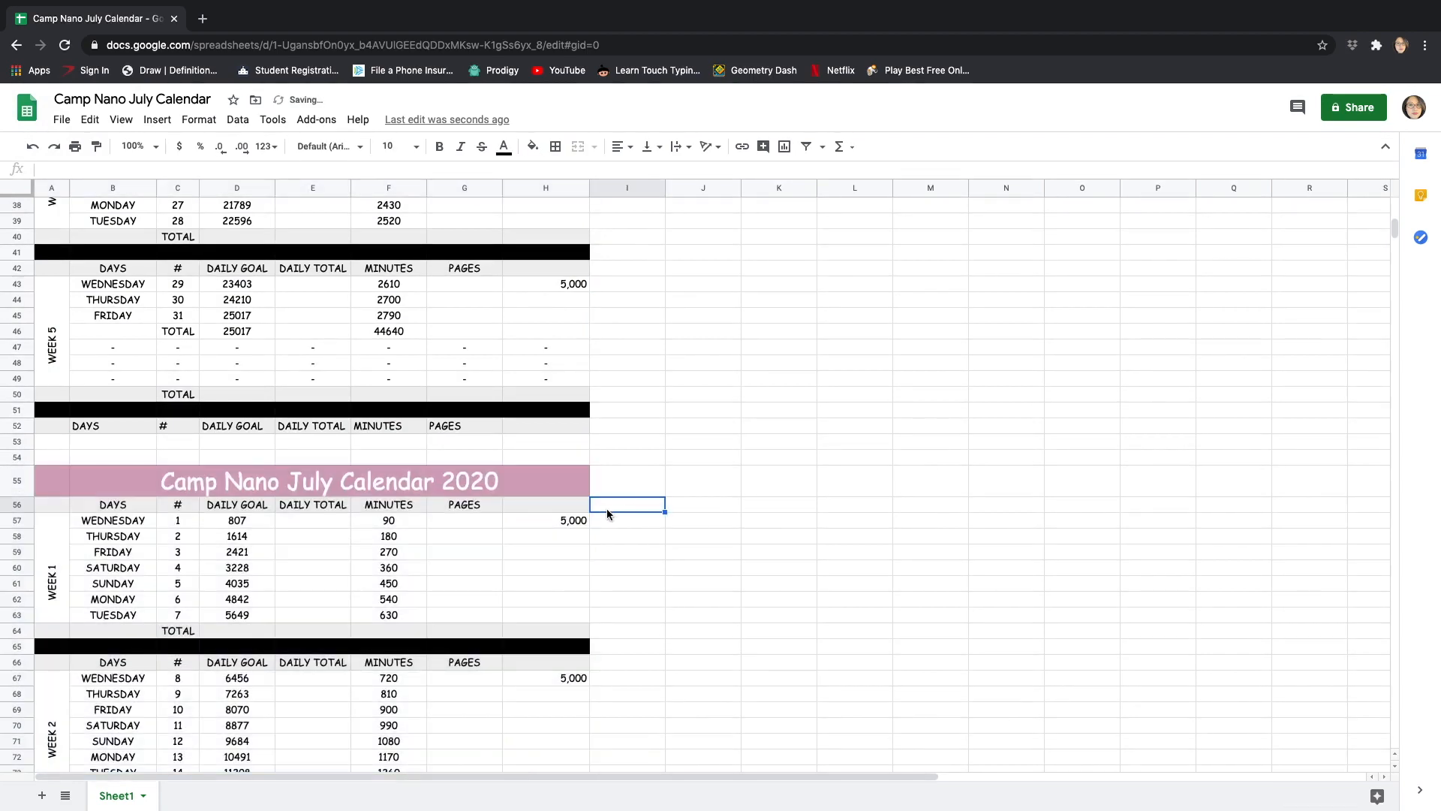
- Clear the Days column contents, B56:B106, throughout the duplicated calendar
scroll(606, 507, down, 3)
click(115, 335)
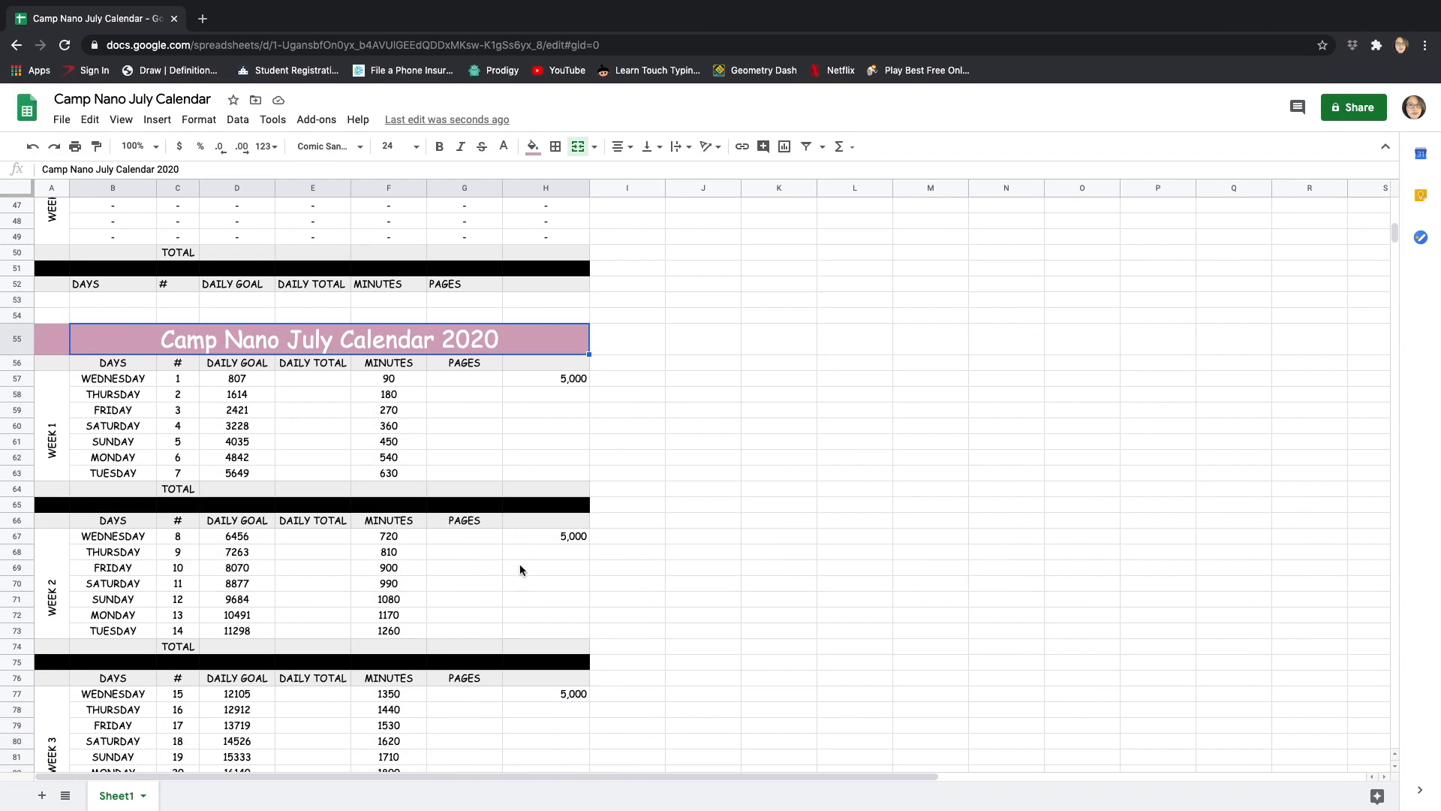
click(137, 361)
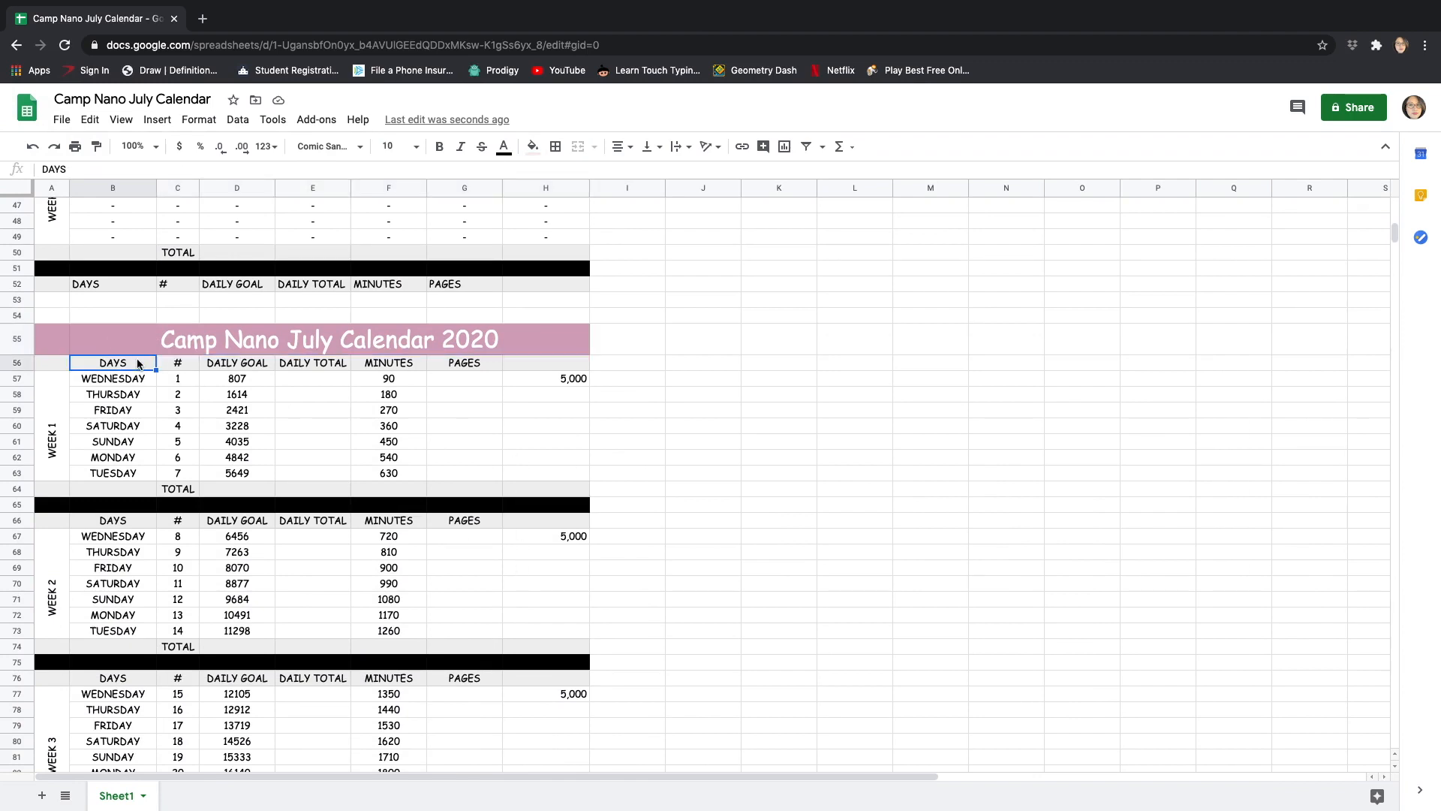
scroll(138, 376, down, 10)
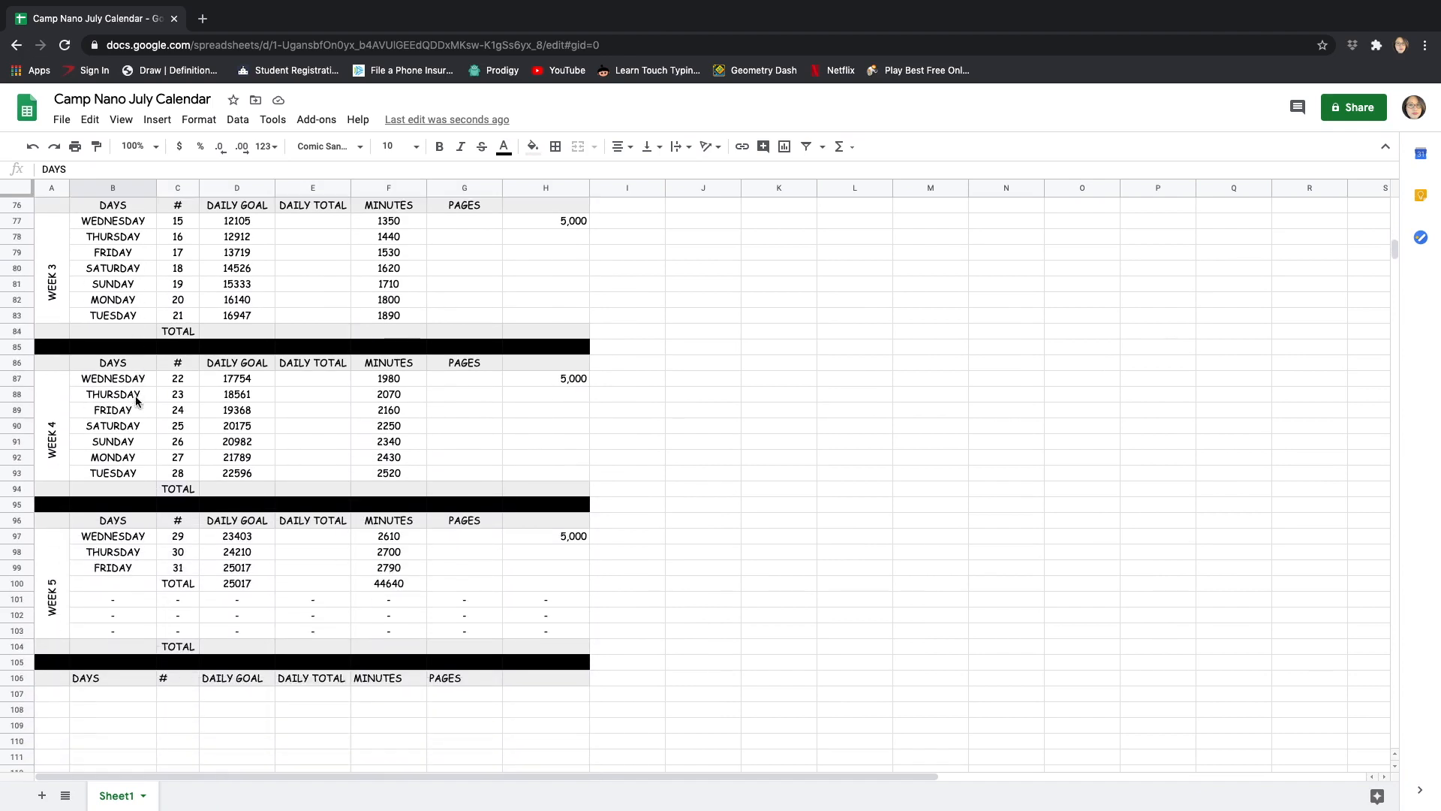
scroll(136, 398, down, 1)
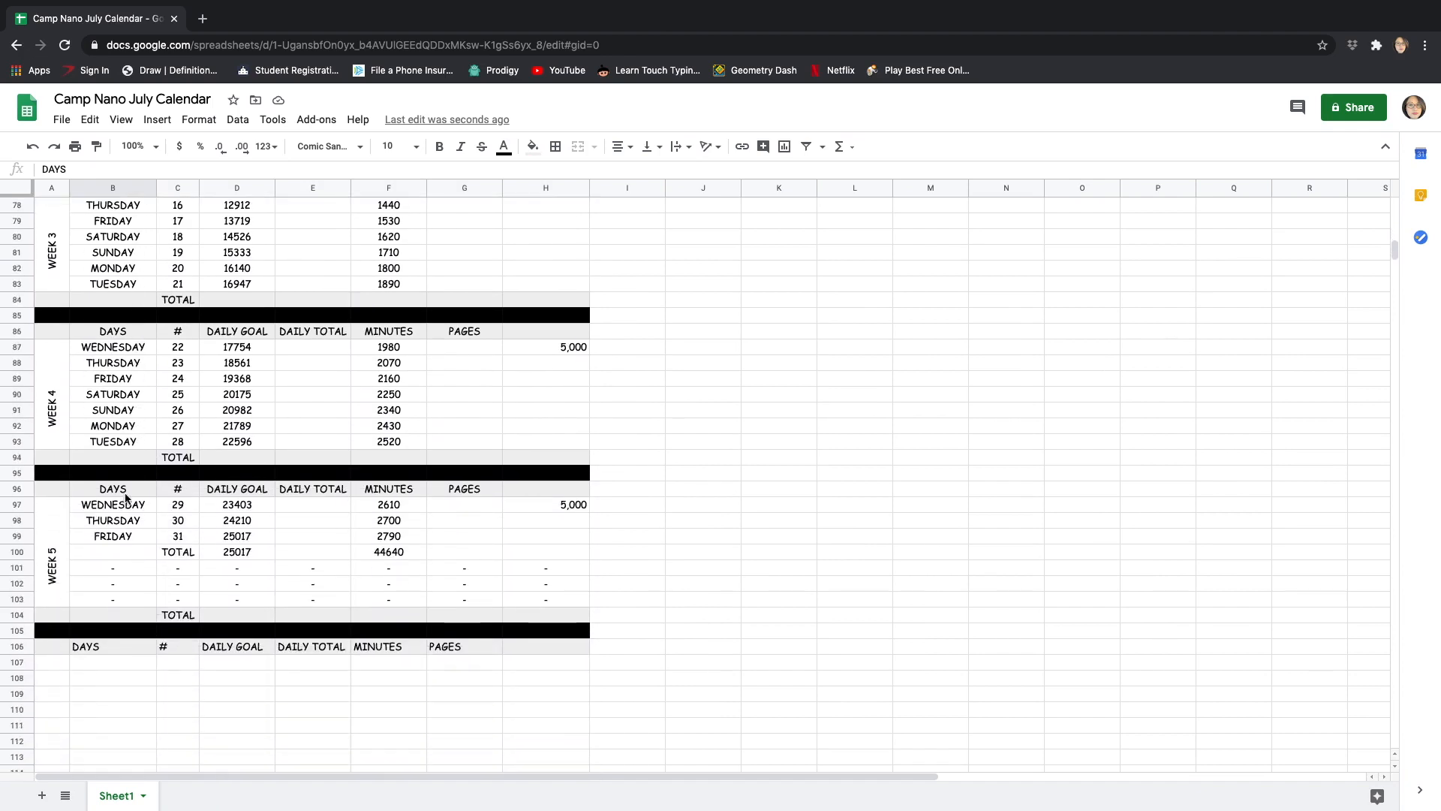
shift+click(119, 642)
key(Delete)
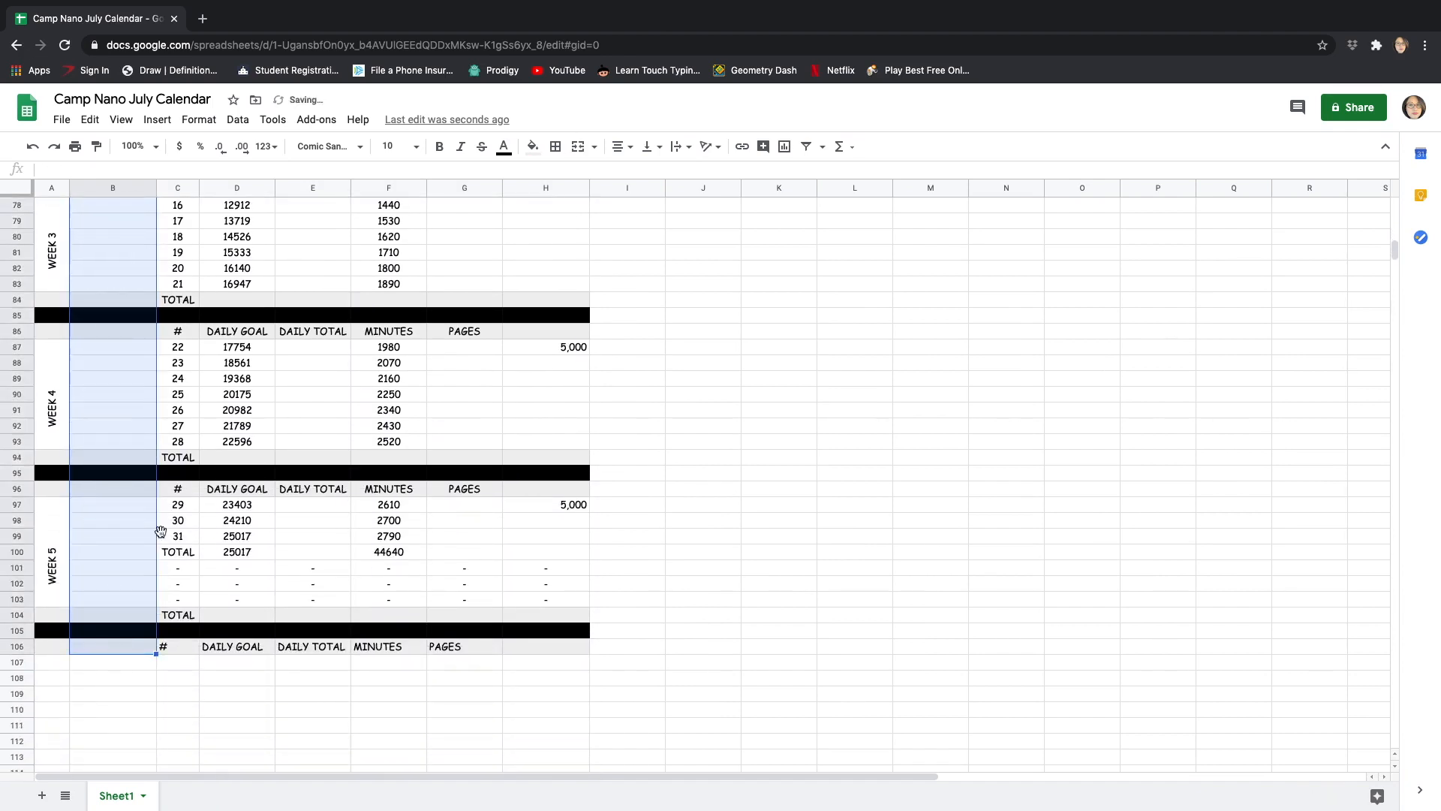
scroll(156, 552, up, 10)
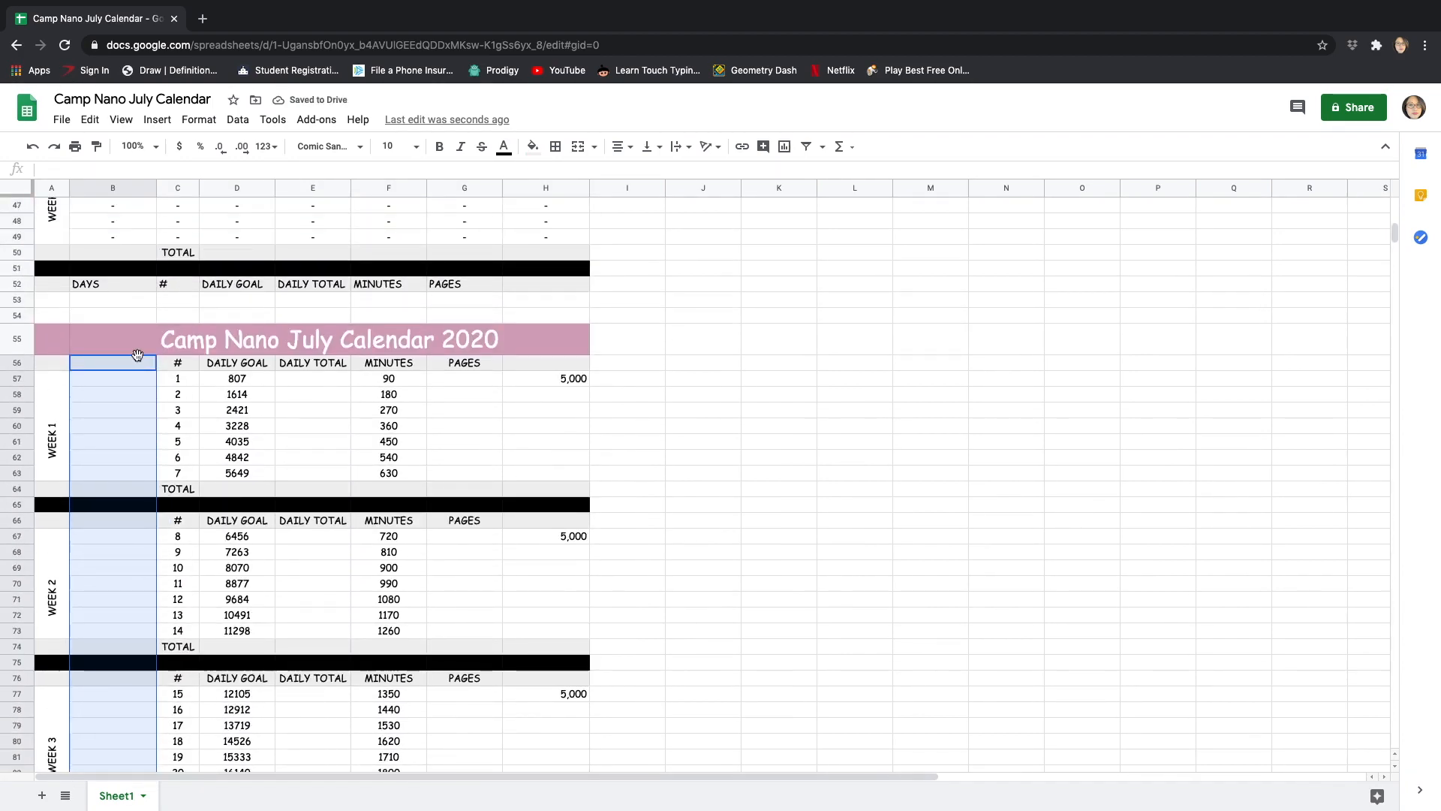
- Change the duplicate calendar's title in row 55 to "Camp Nano AUGUST Calendar 2020"
click(132, 377)
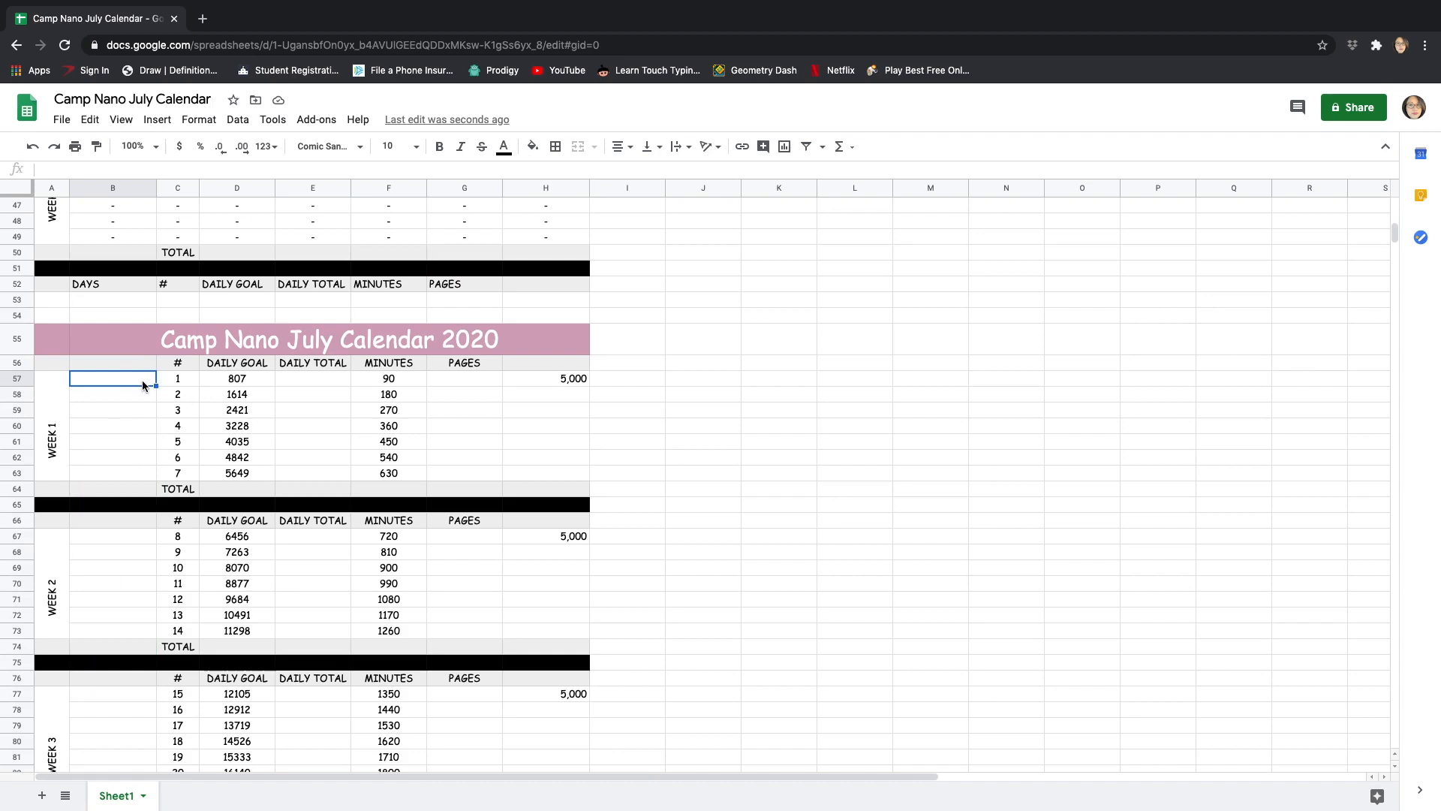
click(322, 337)
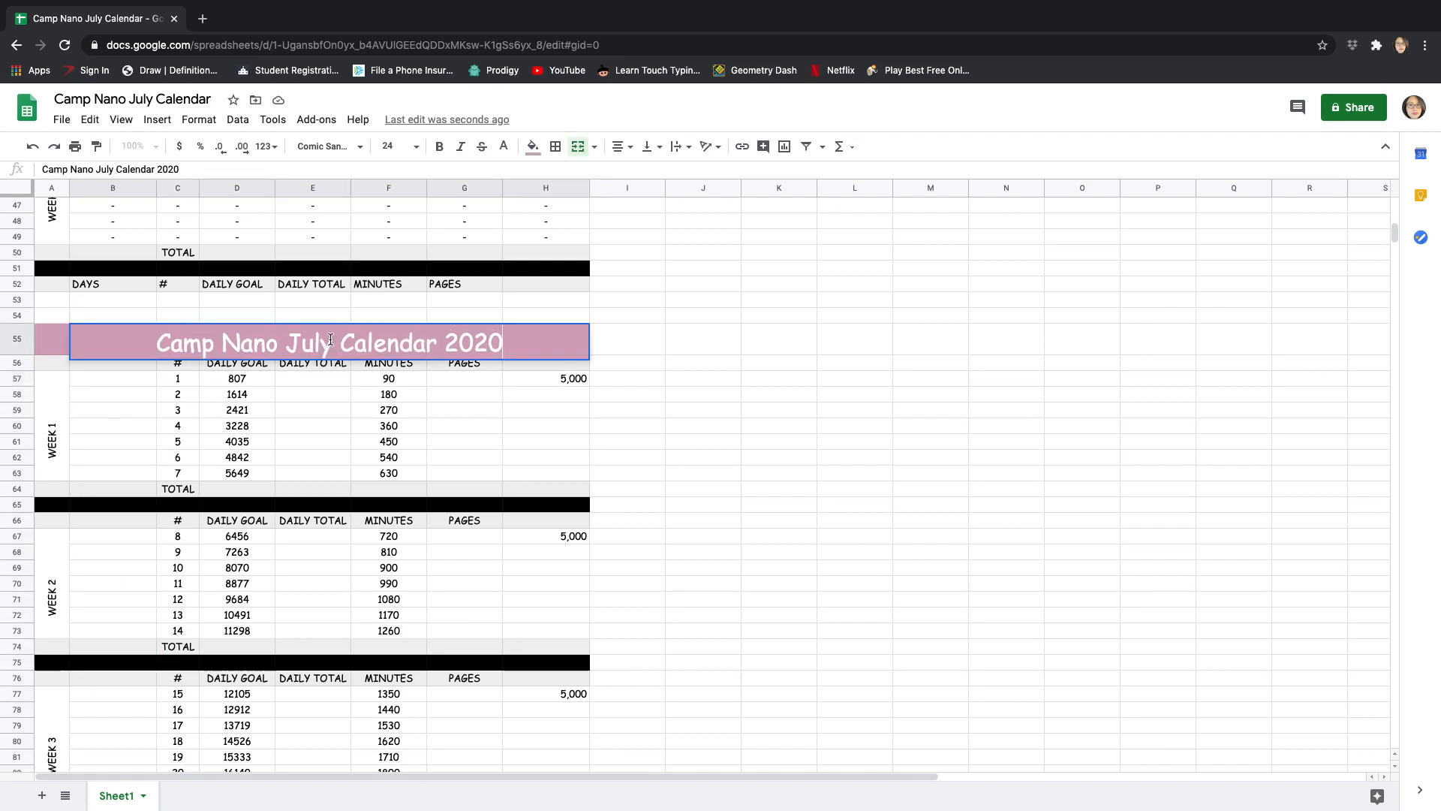
double_click(331, 339)
key(BackSpace)
key(BackSpace)
key(BackSpace)
key(BackSpace)
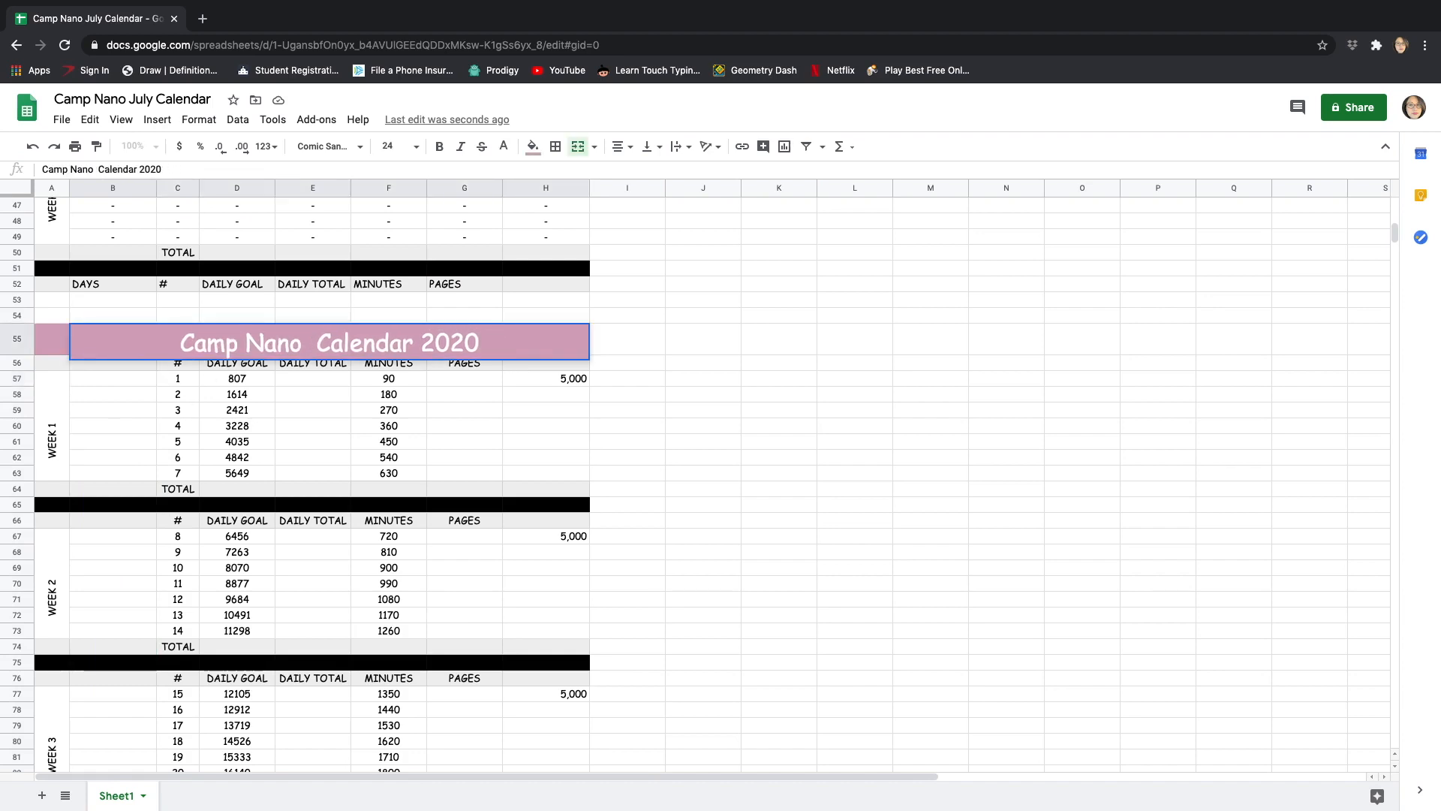
text(AUGUST)
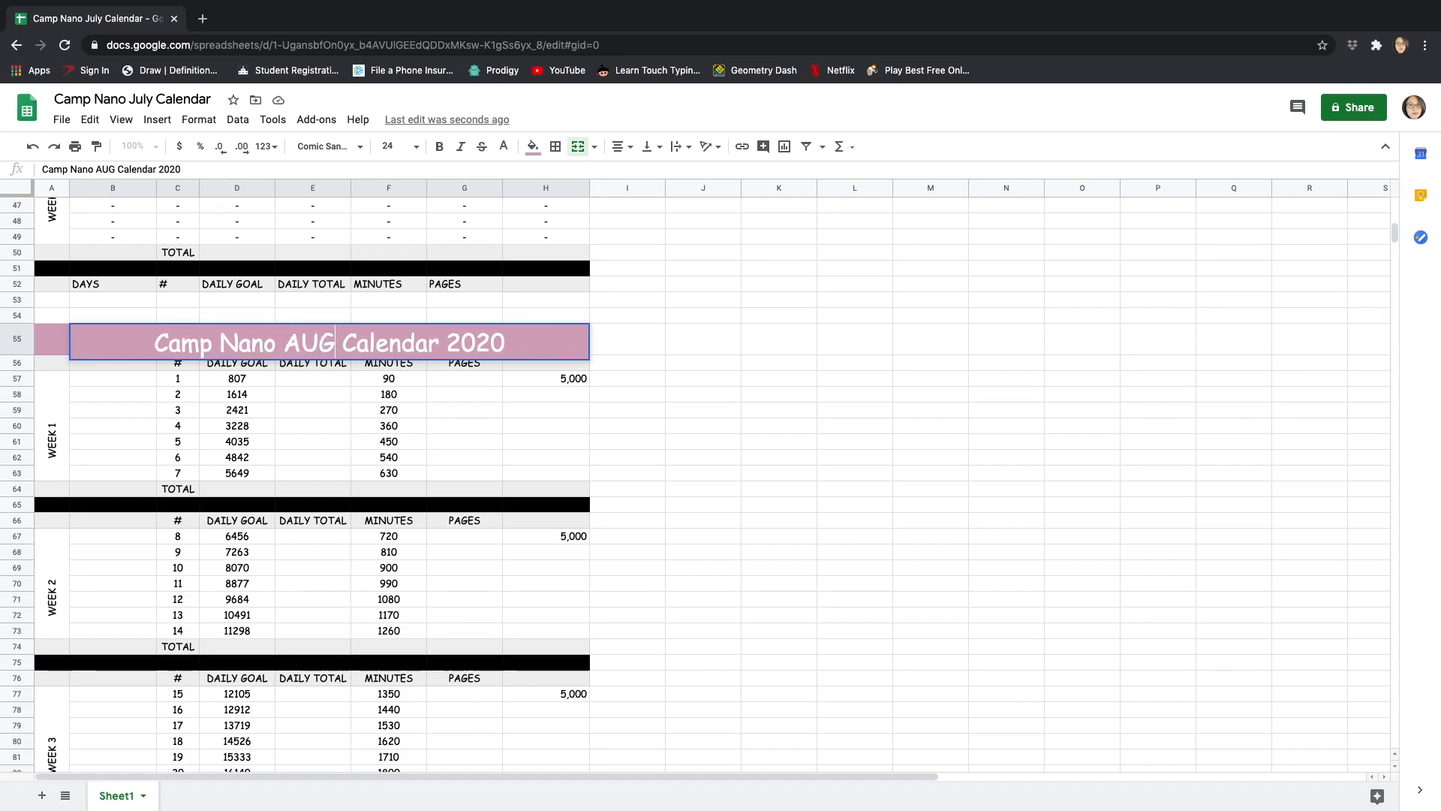
click(767, 353)
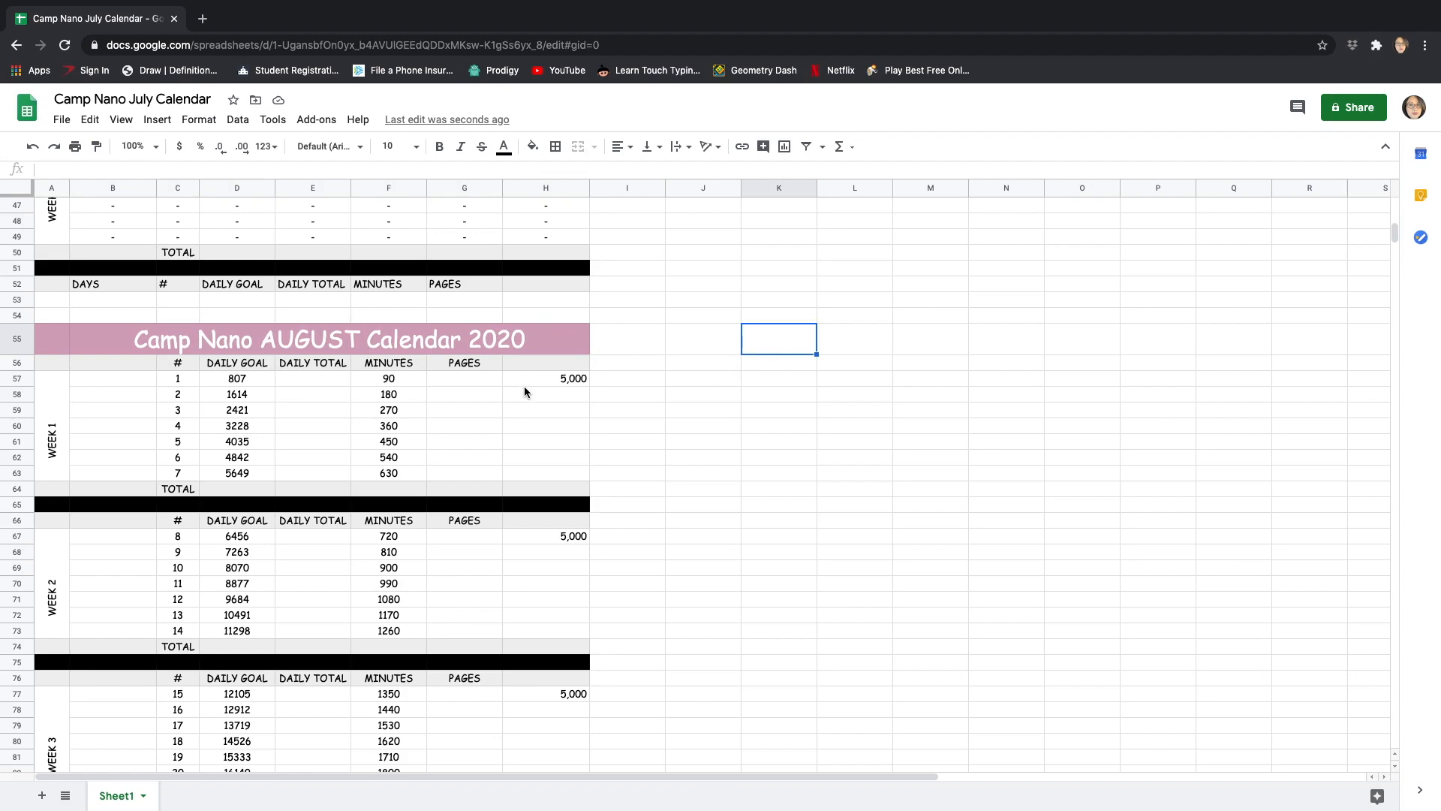
- Undo the edits to the duplicate calendar and its pasting below the July calendar
scroll(524, 389, down, 9)
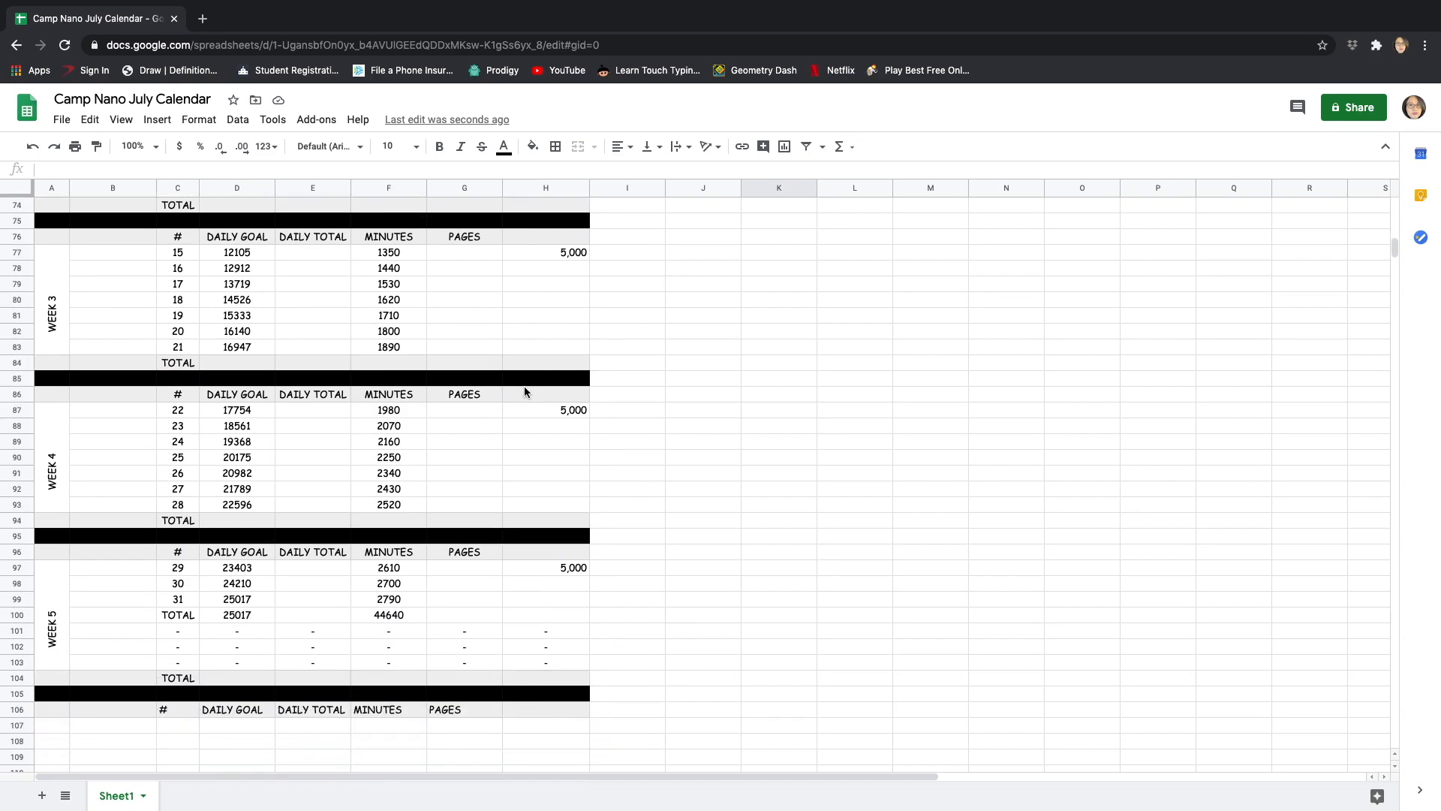
scroll(524, 389, up, 10)
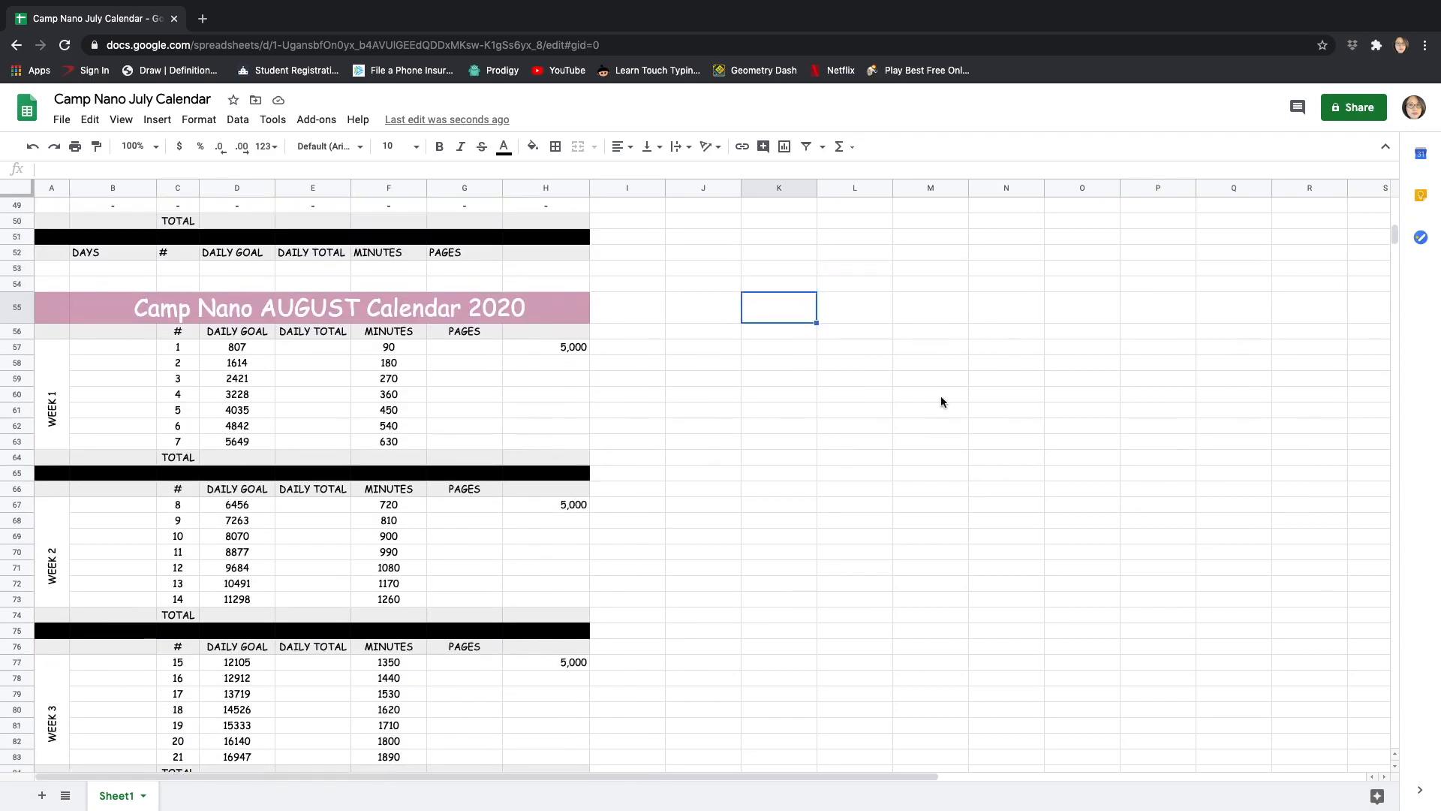
scroll(1051, 307, up, 15)
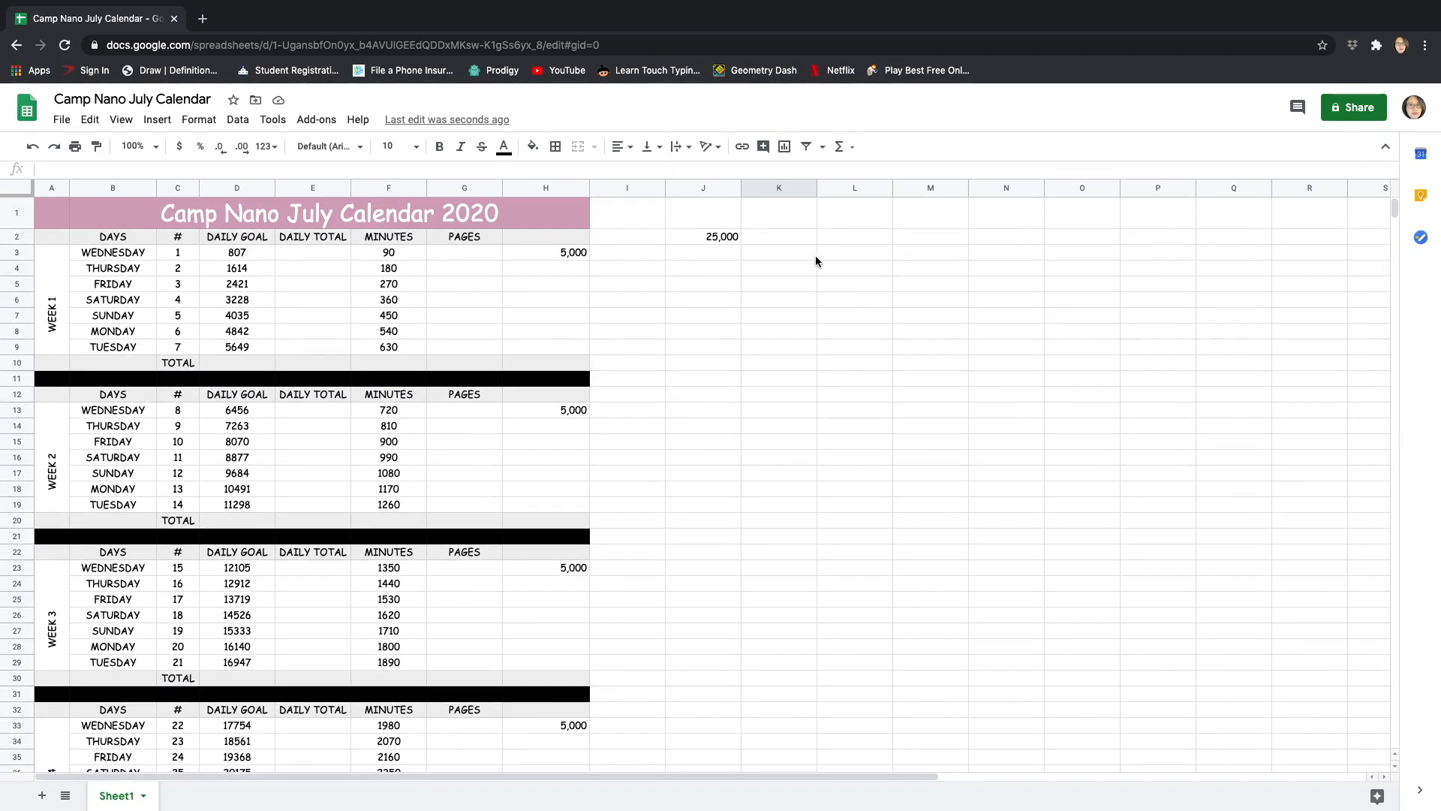
click(32, 146)
click(32, 146)
scroll(123, 558, down, 3)
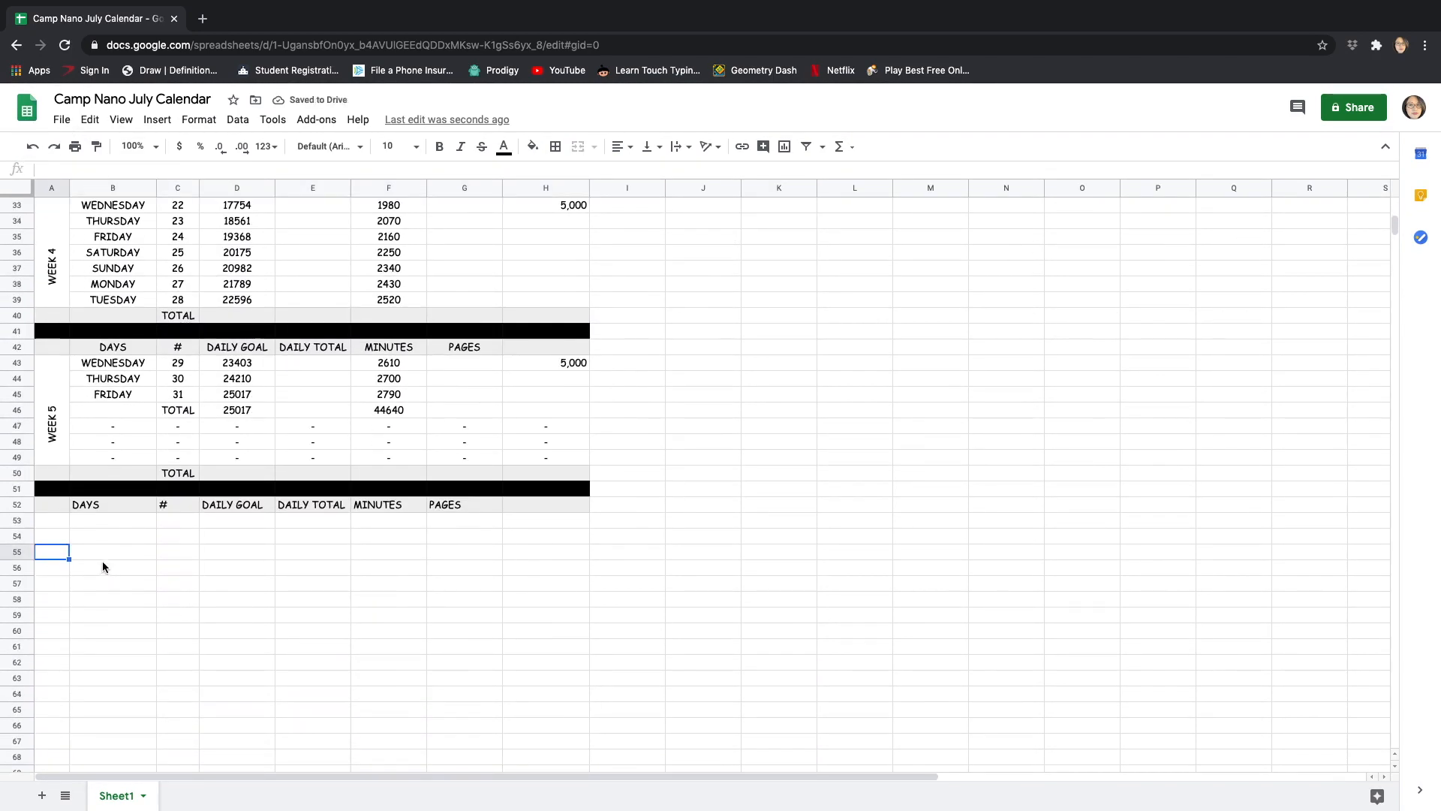
- Delete the unused rows 57 to 1014 below the July calendar
click(22, 584)
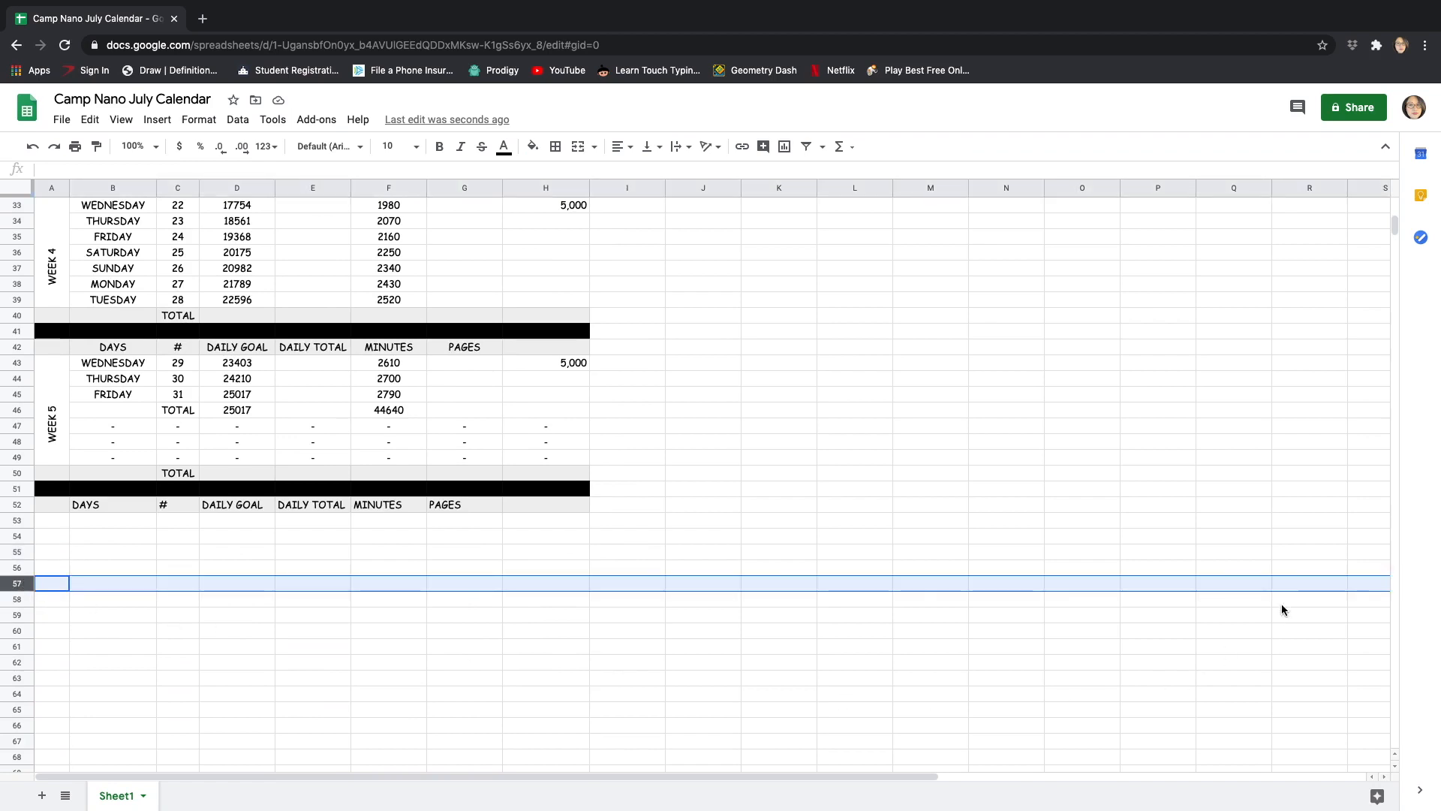
drag(1393, 226, 1370, 766)
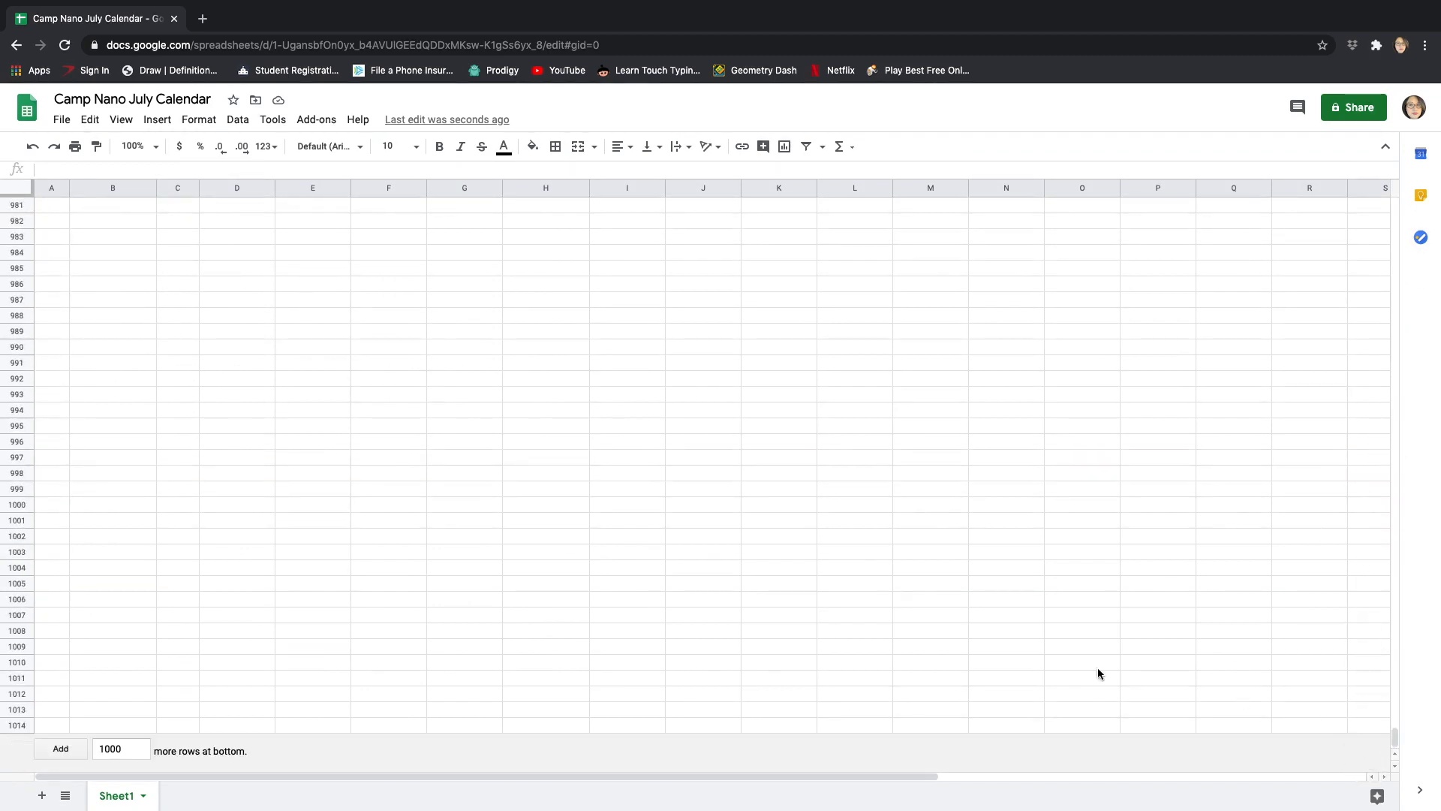
shift+click(18, 725)
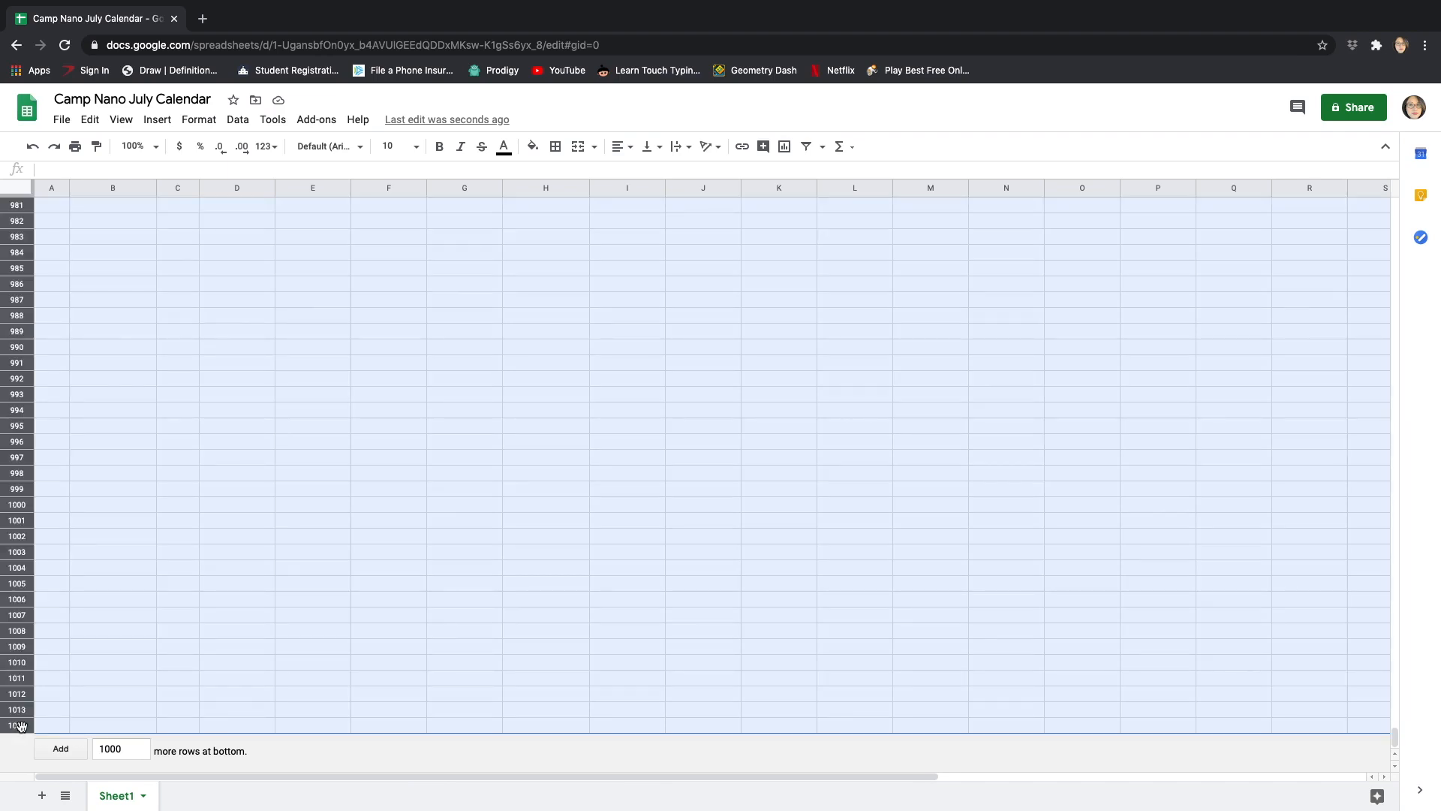
click(89, 119)
click(181, 420)
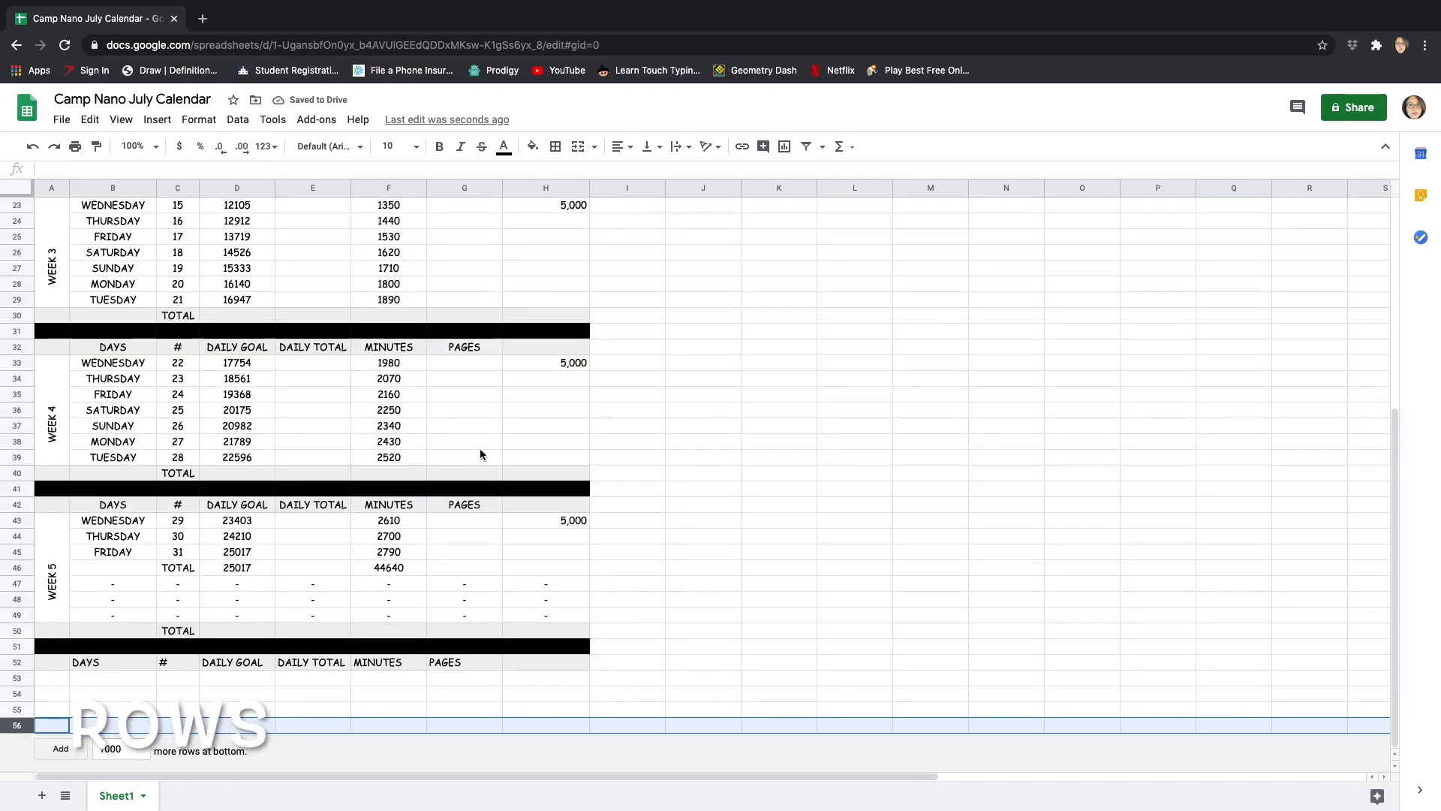
- Clear the 25,000 value from cell J2 beside the calendar
scroll(647, 231, up, 5)
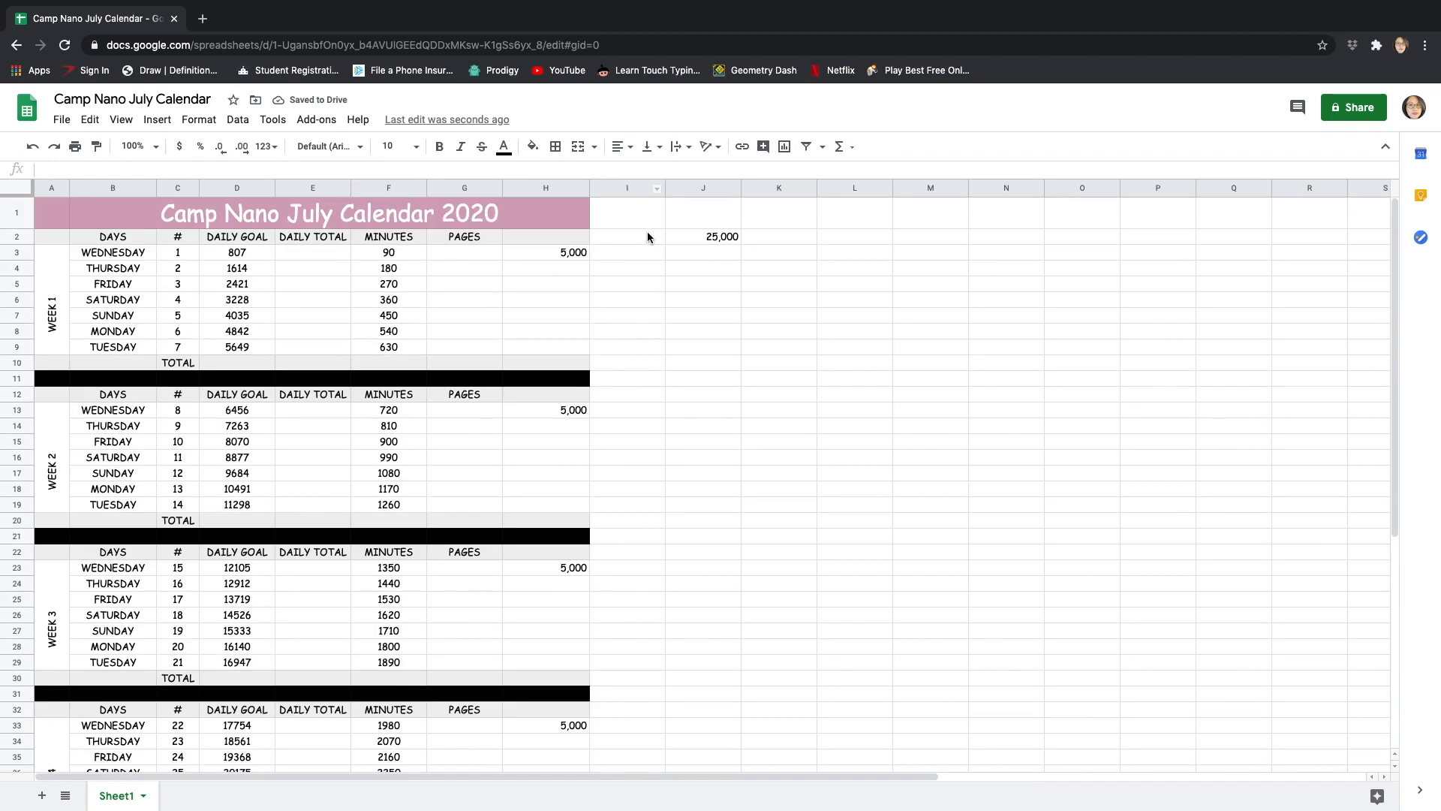
click(722, 237)
key(Delete)
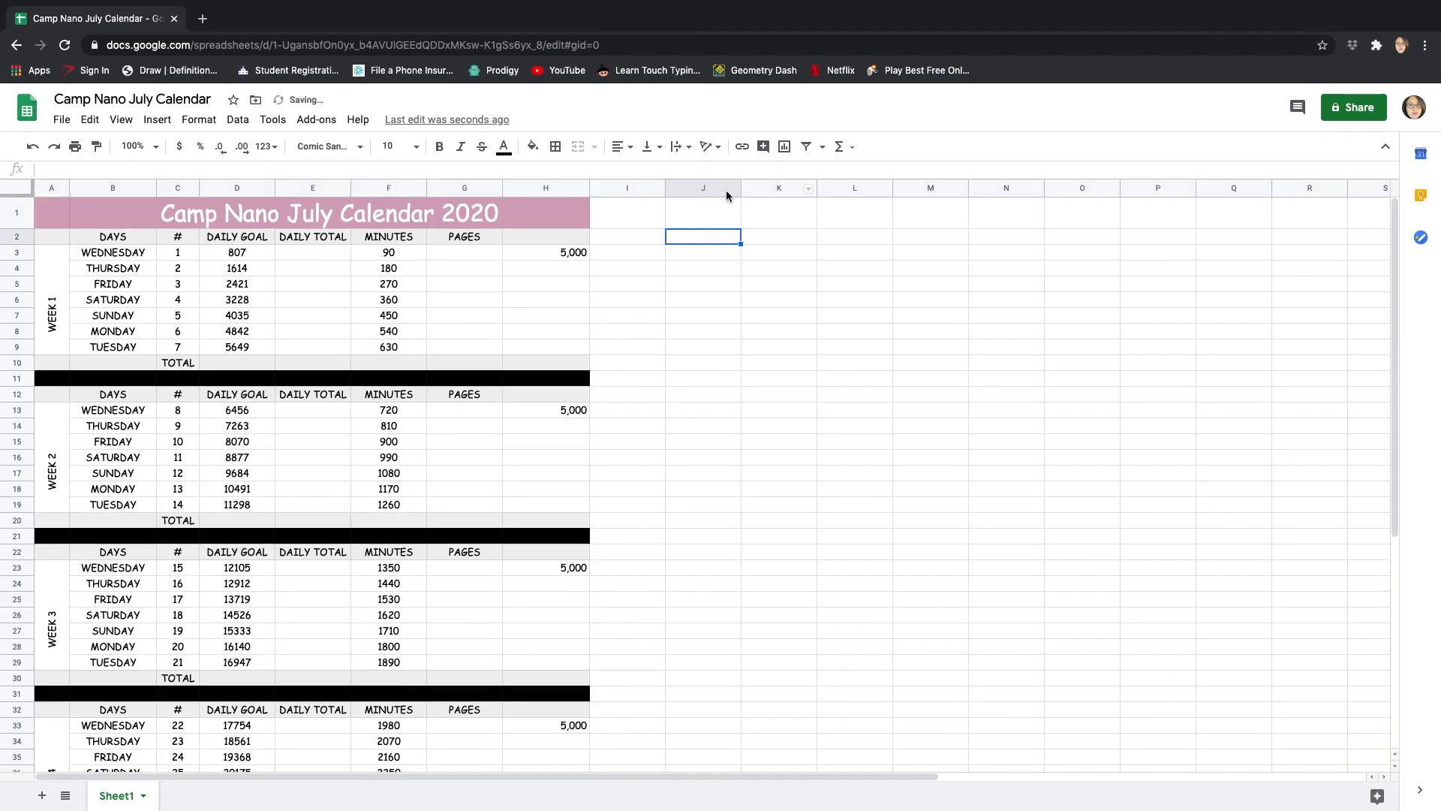
- Delete the unused columns J through AA to the right of the calendar
click(709, 189)
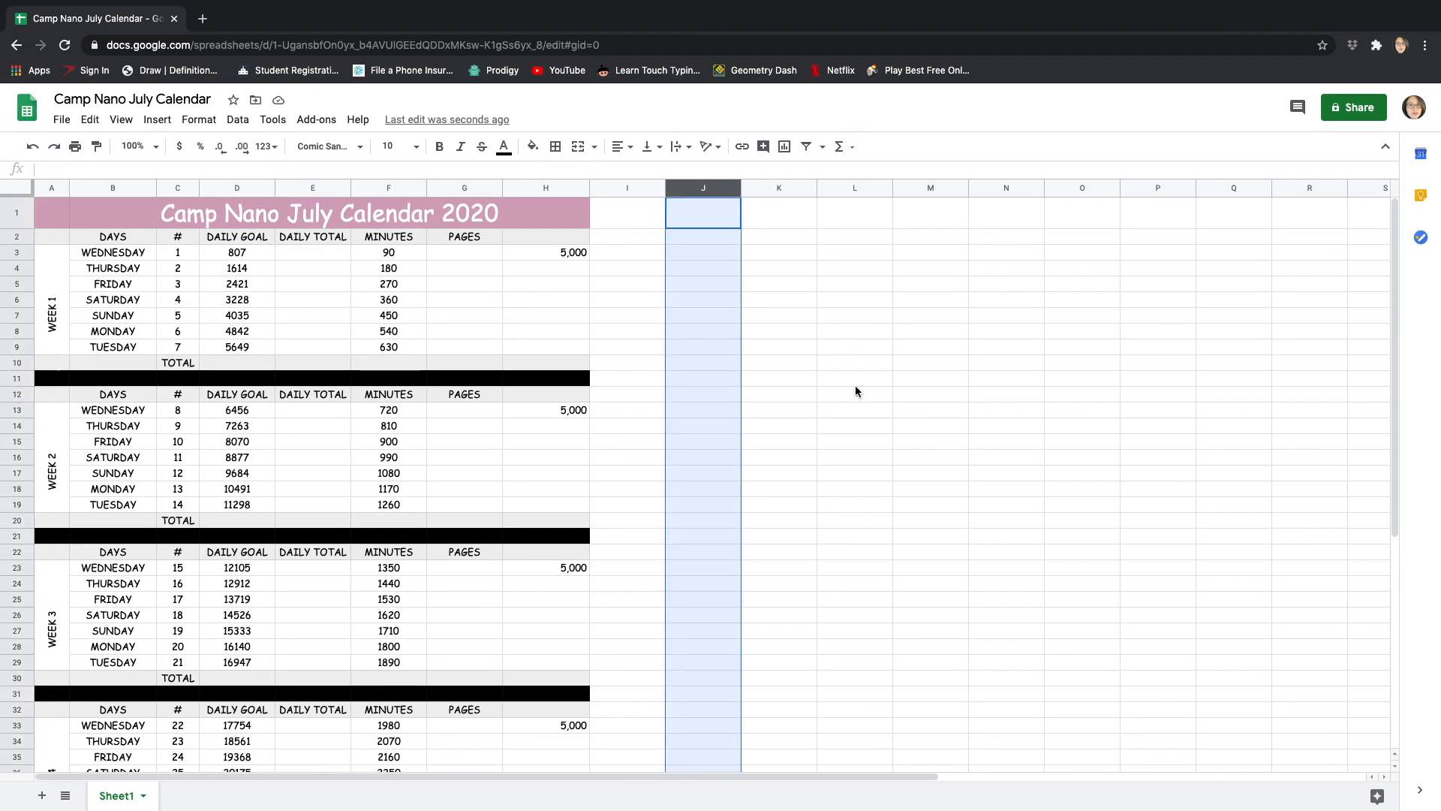
drag(799, 783, 1424, 751)
shift+click(1299, 188)
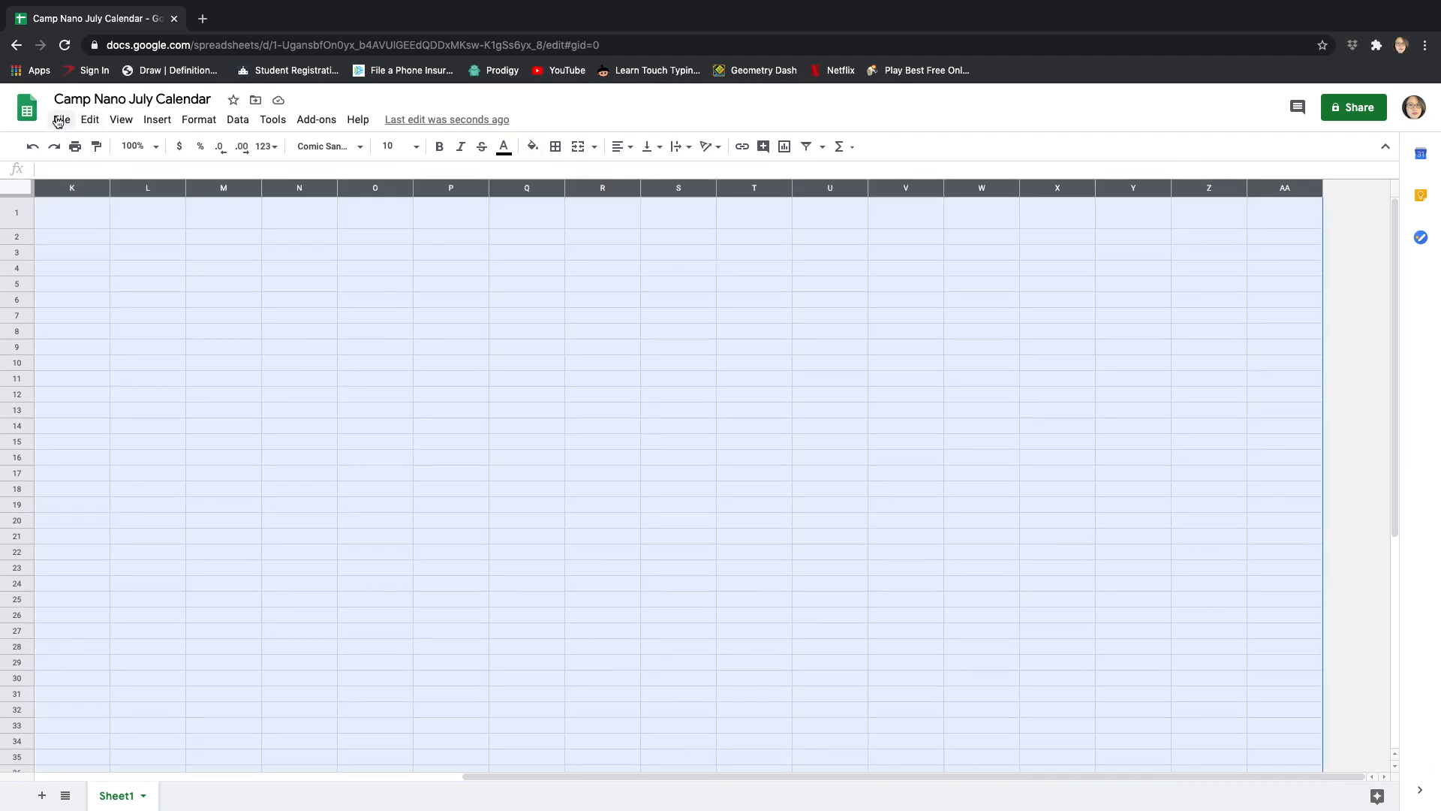
click(90, 121)
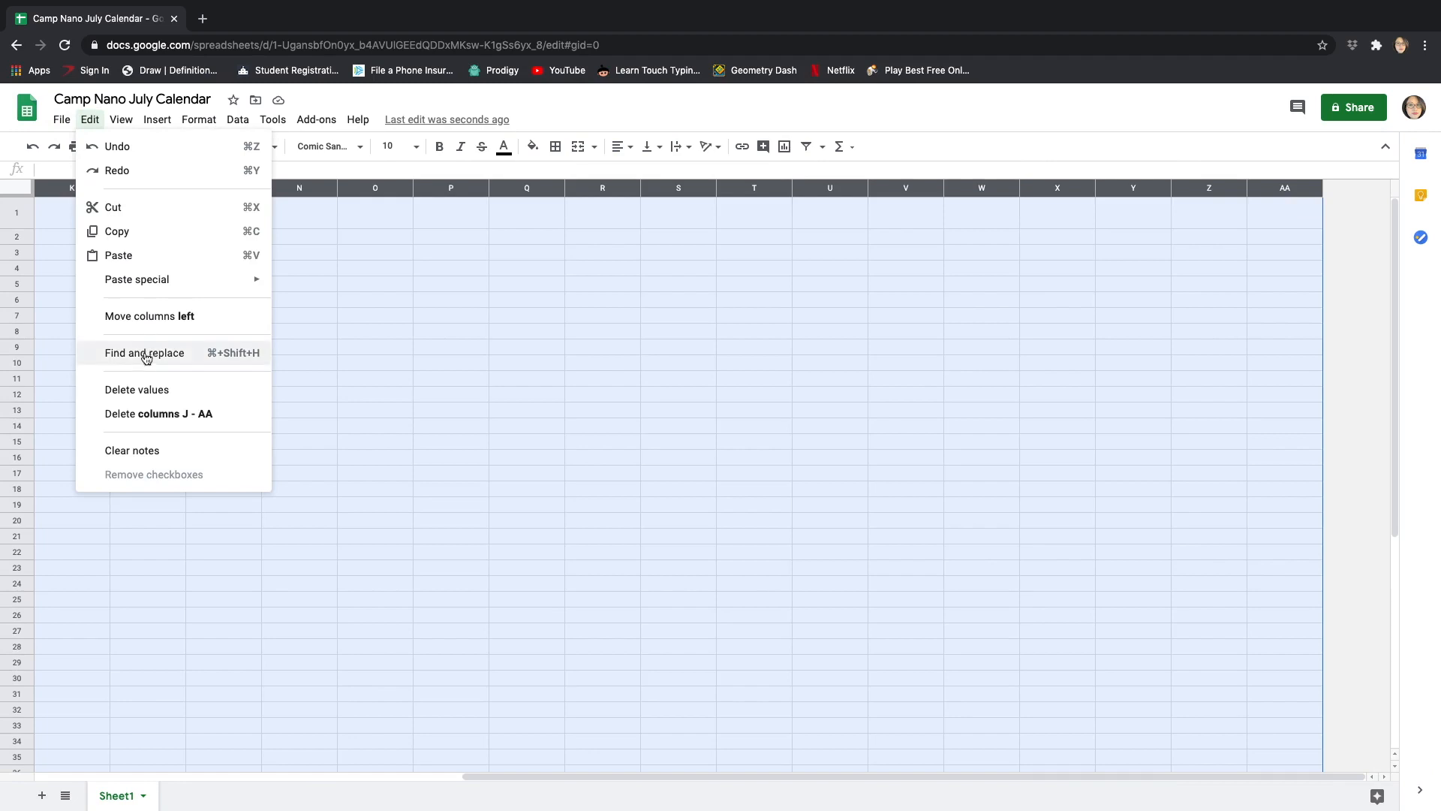
click(171, 414)
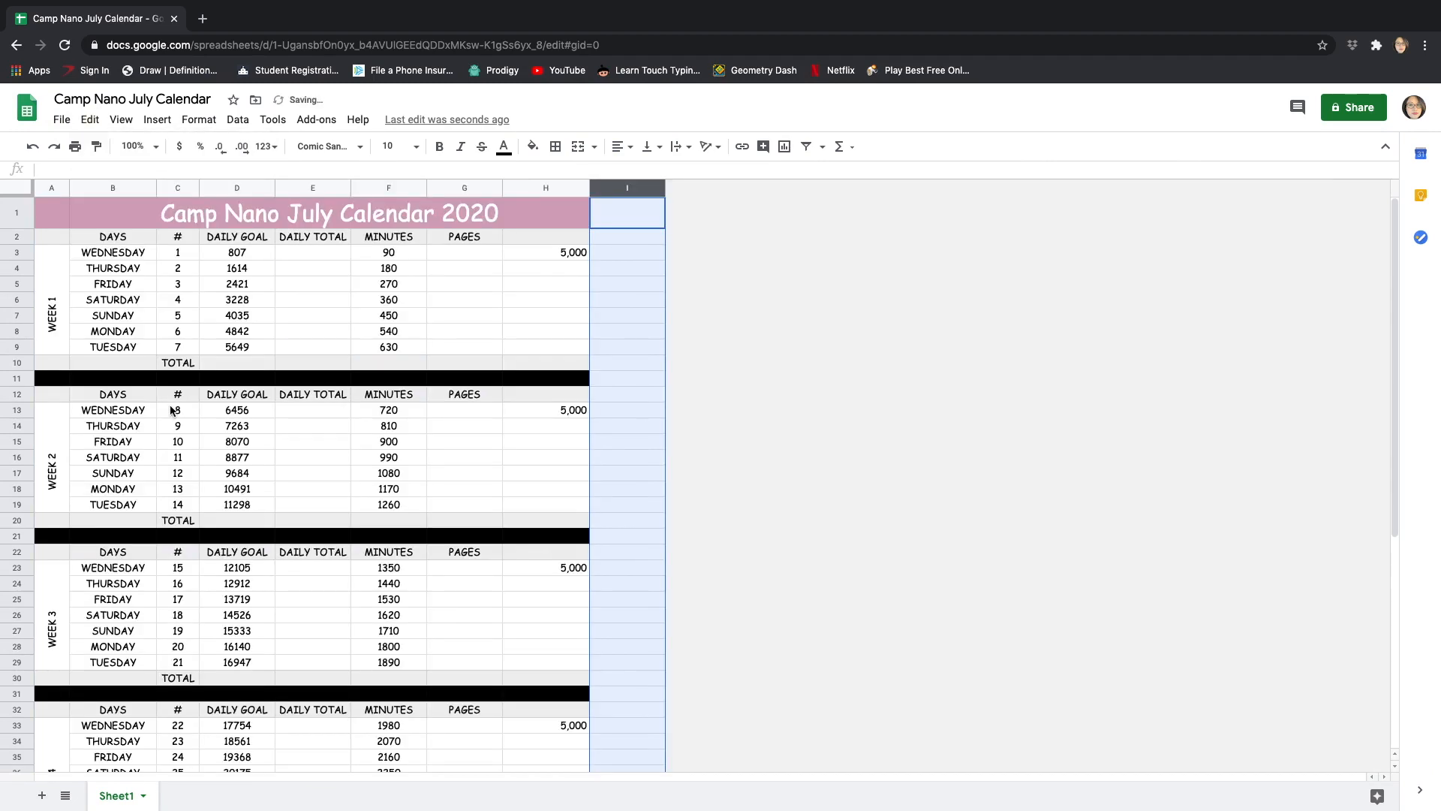
click(744, 304)
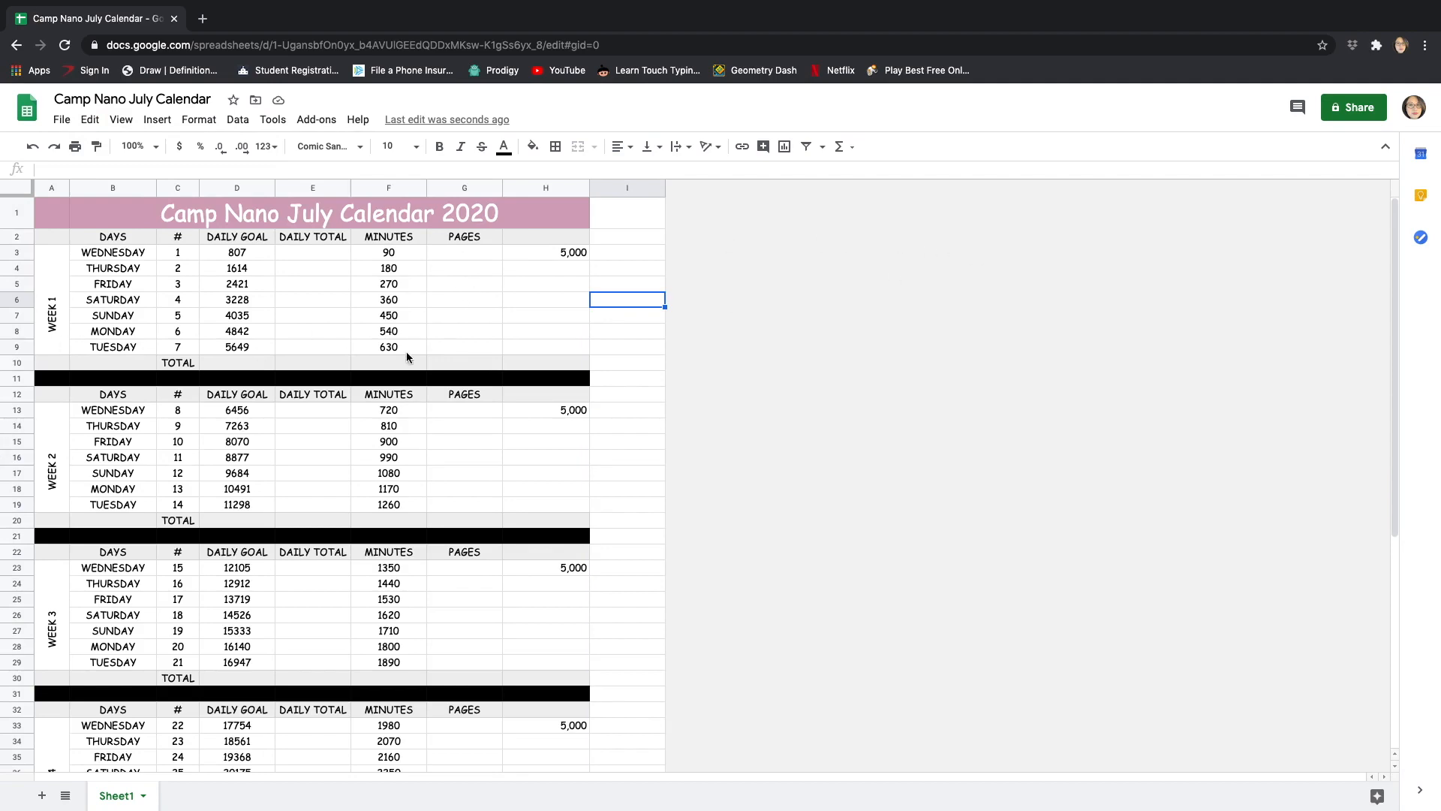
- Examine the WEEK 1 minutes in F3:F9, the functions available for totalling them, and the total cell F10
scroll(407, 357, down, 10)
scroll(407, 356, up, 15)
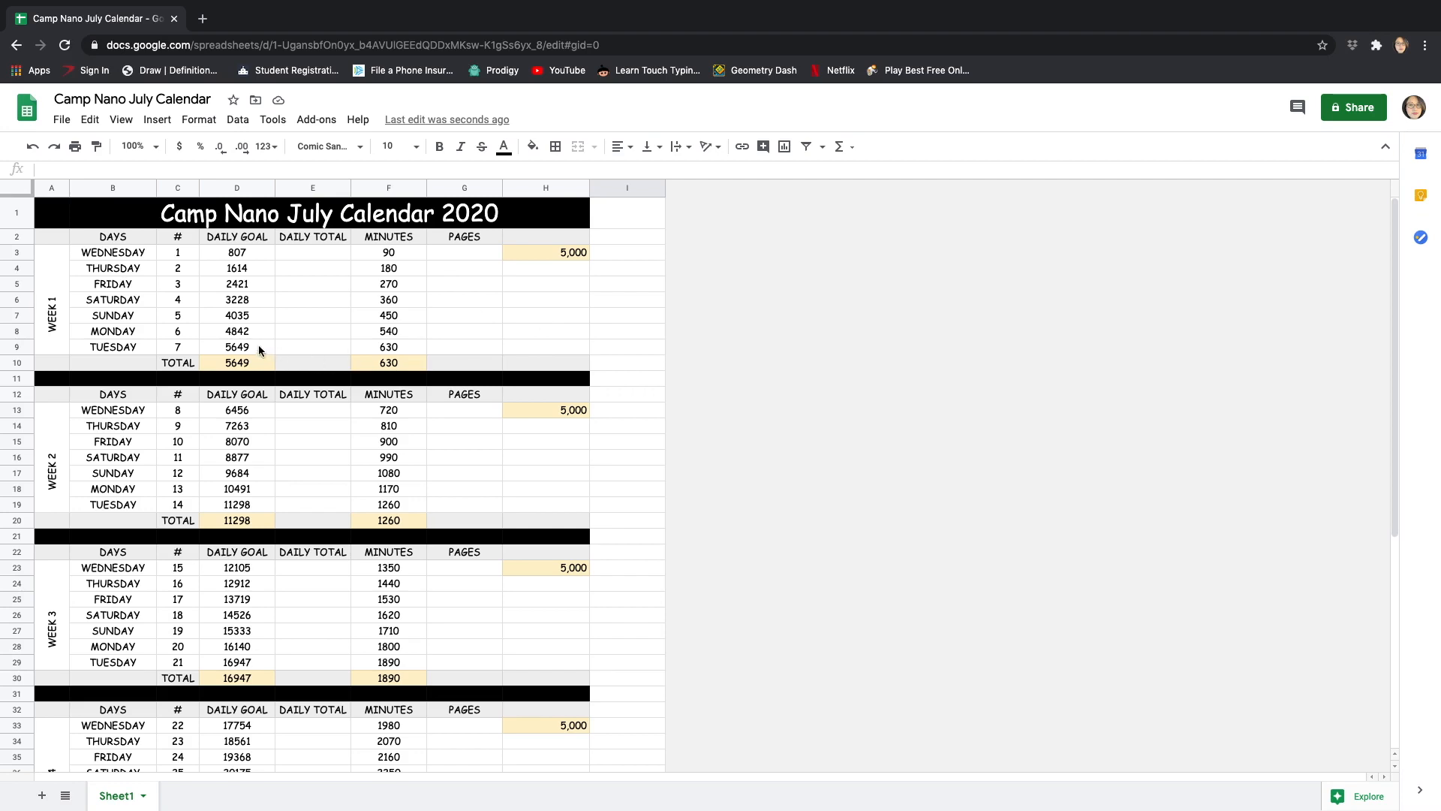
click(404, 253)
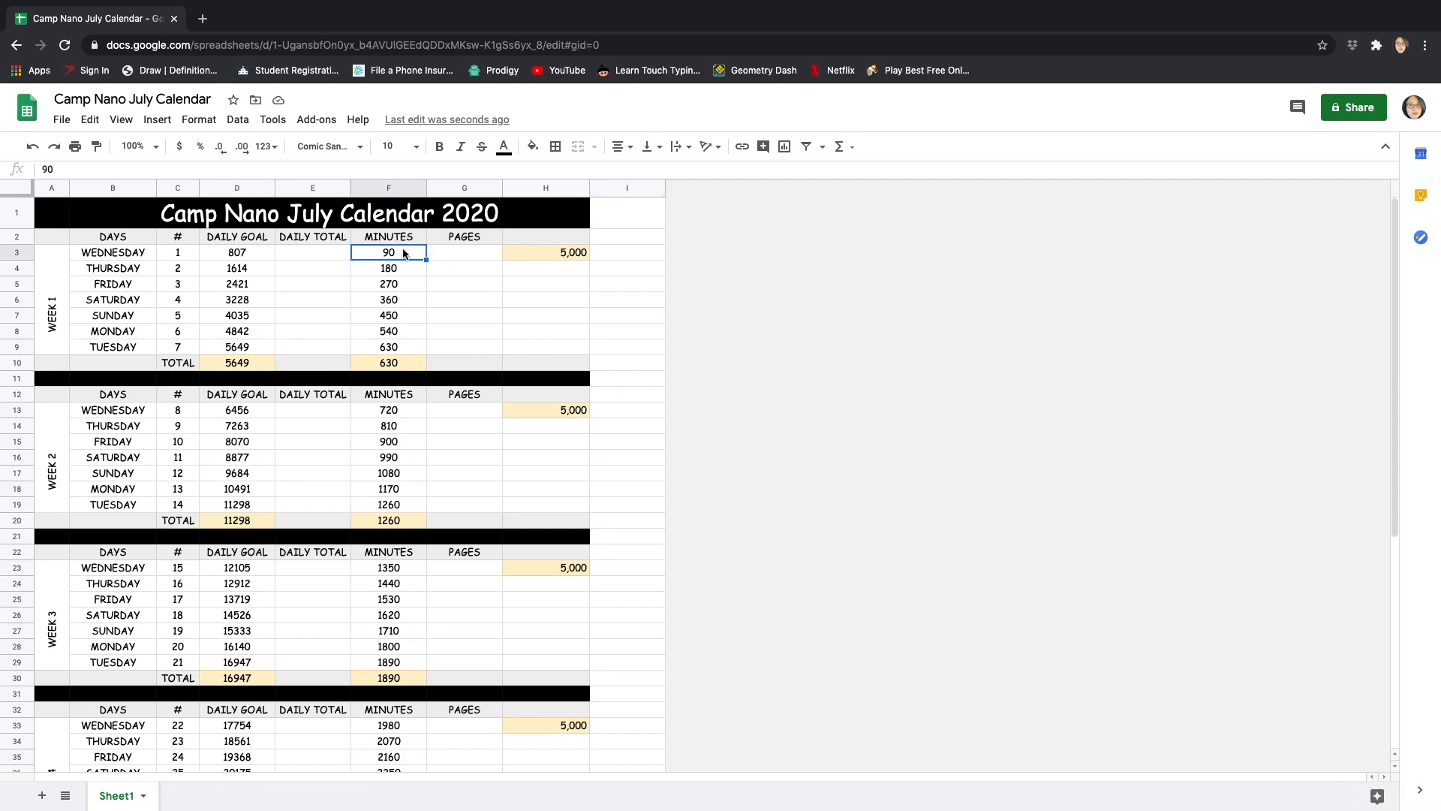
shift+click(409, 348)
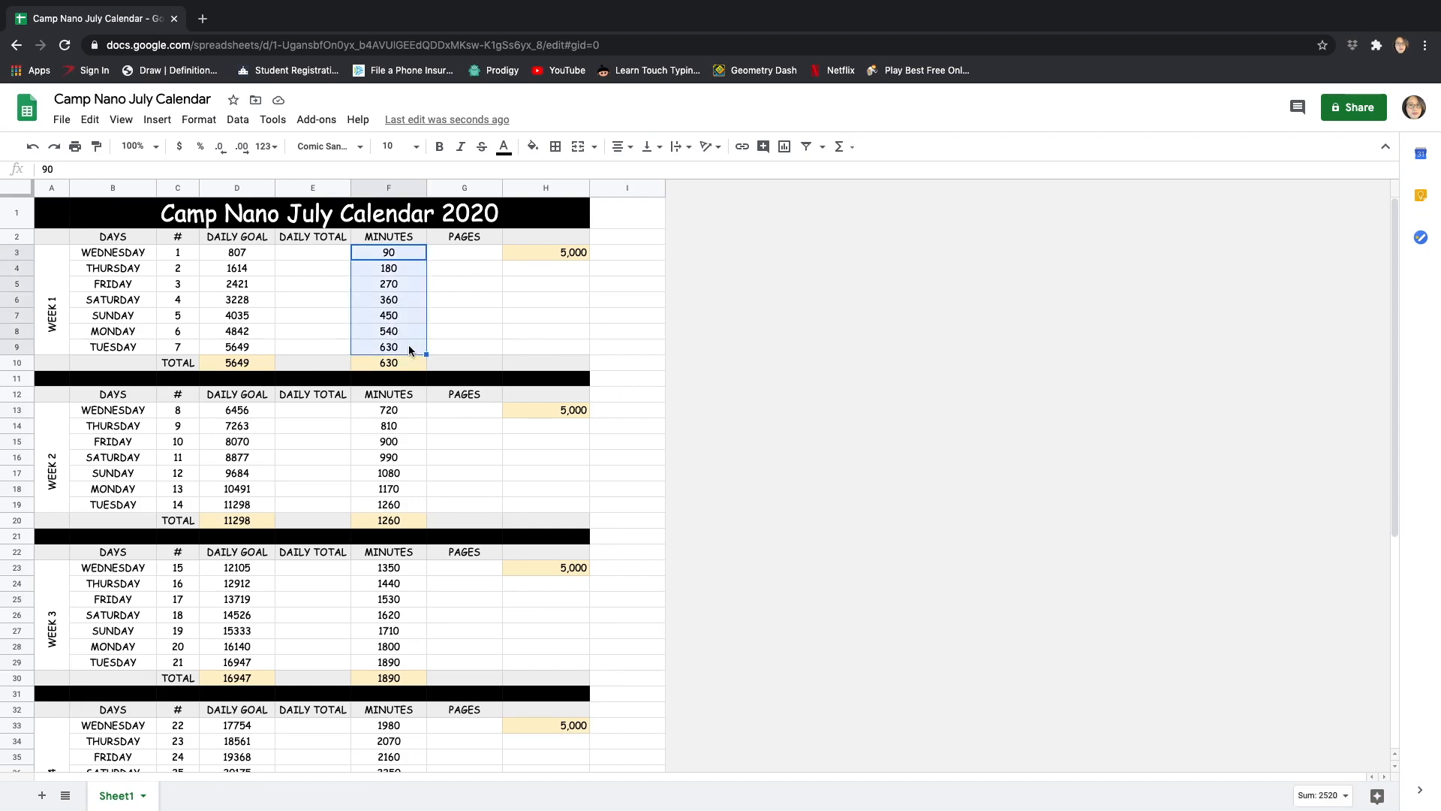
click(842, 147)
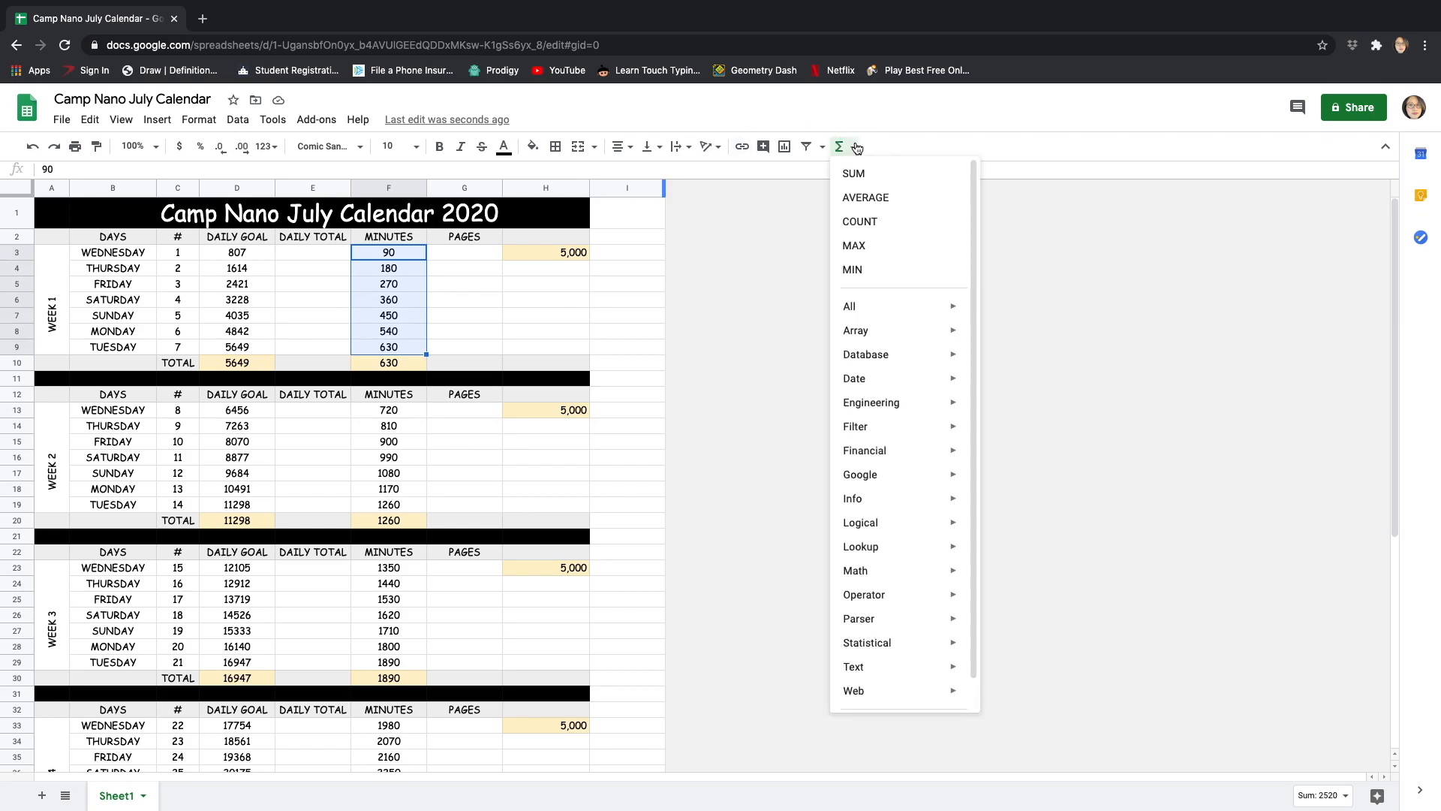
click(622, 304)
click(402, 348)
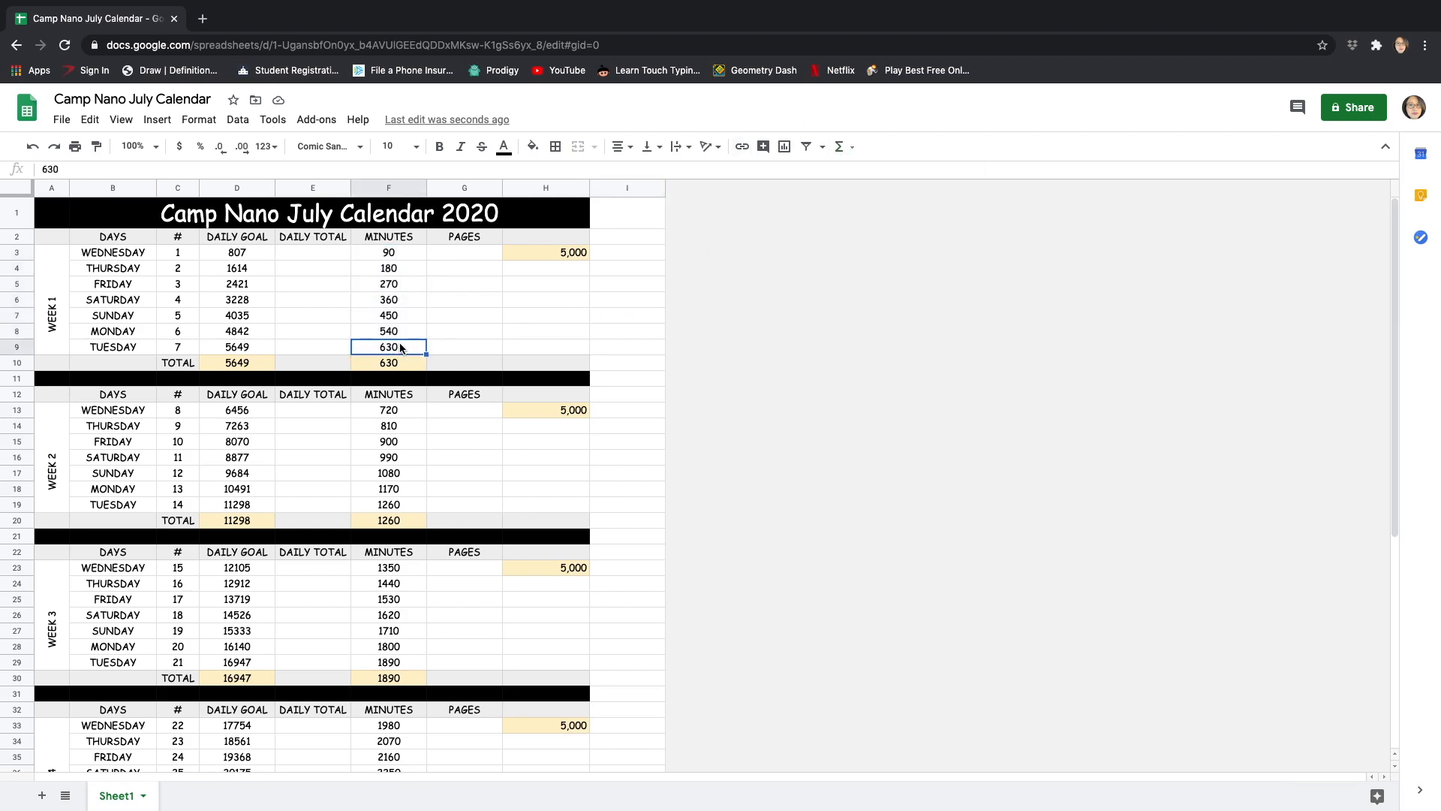
click(392, 364)
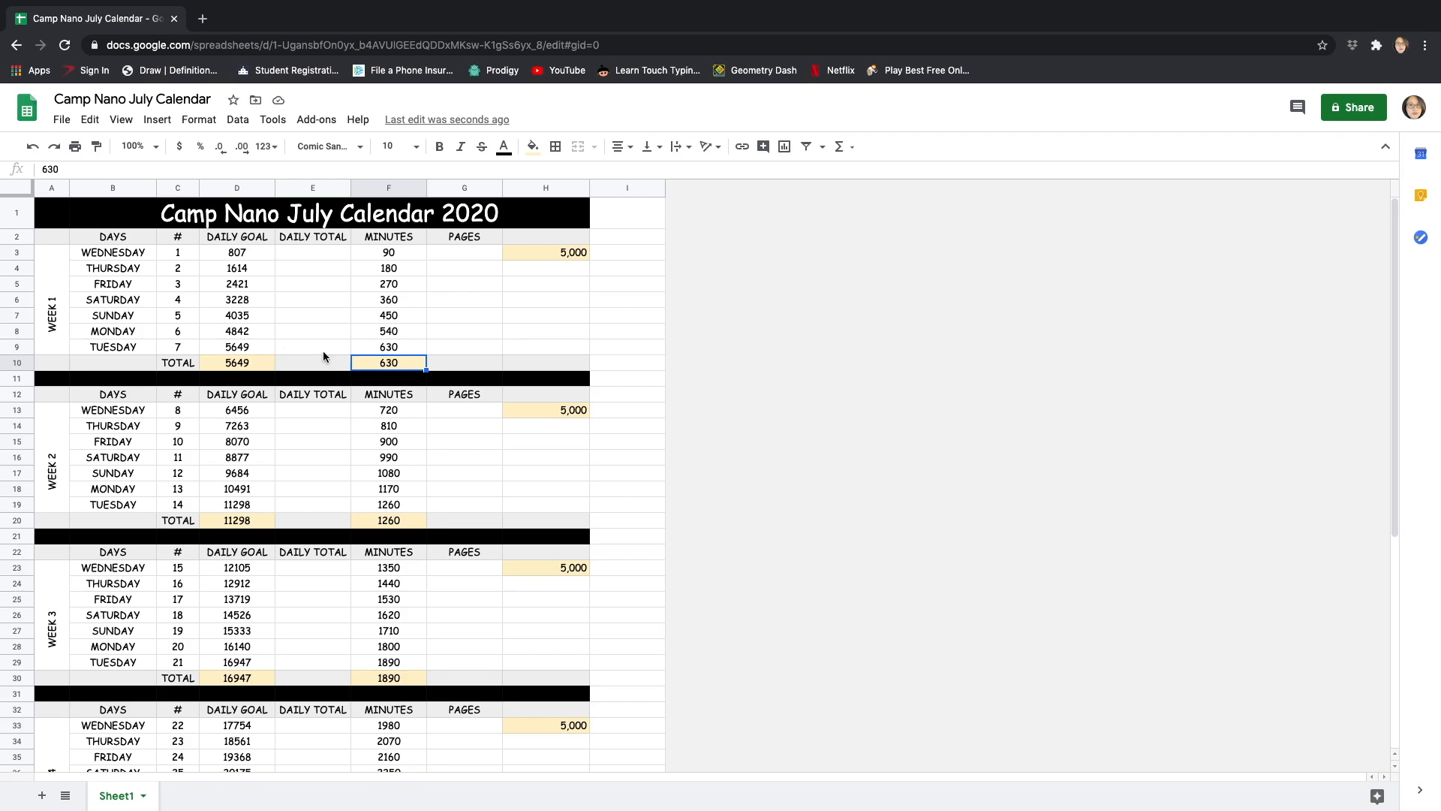
- Review the highlighted Daily Goal and Minutes totals in the TOTAL rows of all five weeks
click(255, 363)
scroll(381, 461, down, 3)
scroll(382, 462, down, 5)
scroll(382, 463, down, 2)
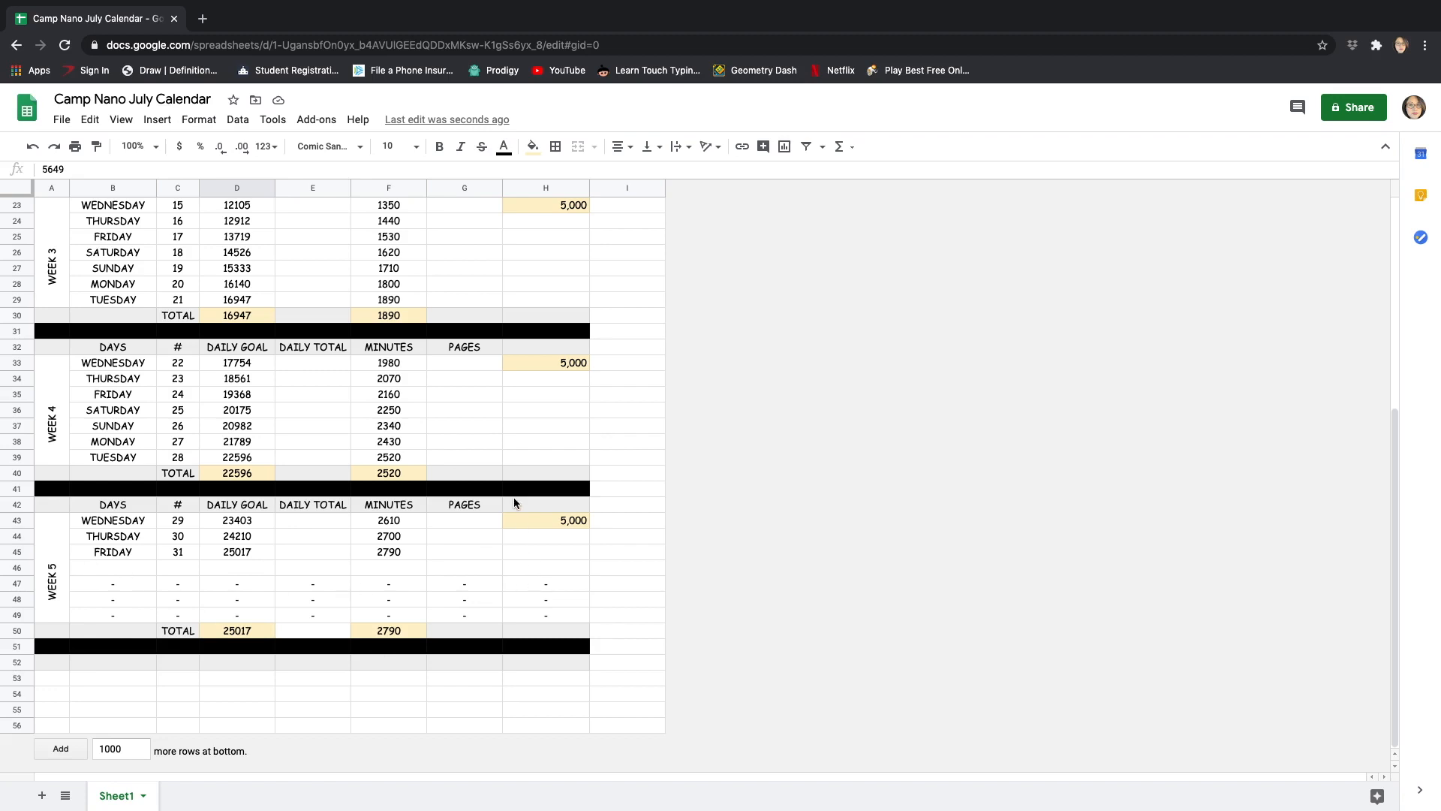
scroll(514, 497, up, 3)
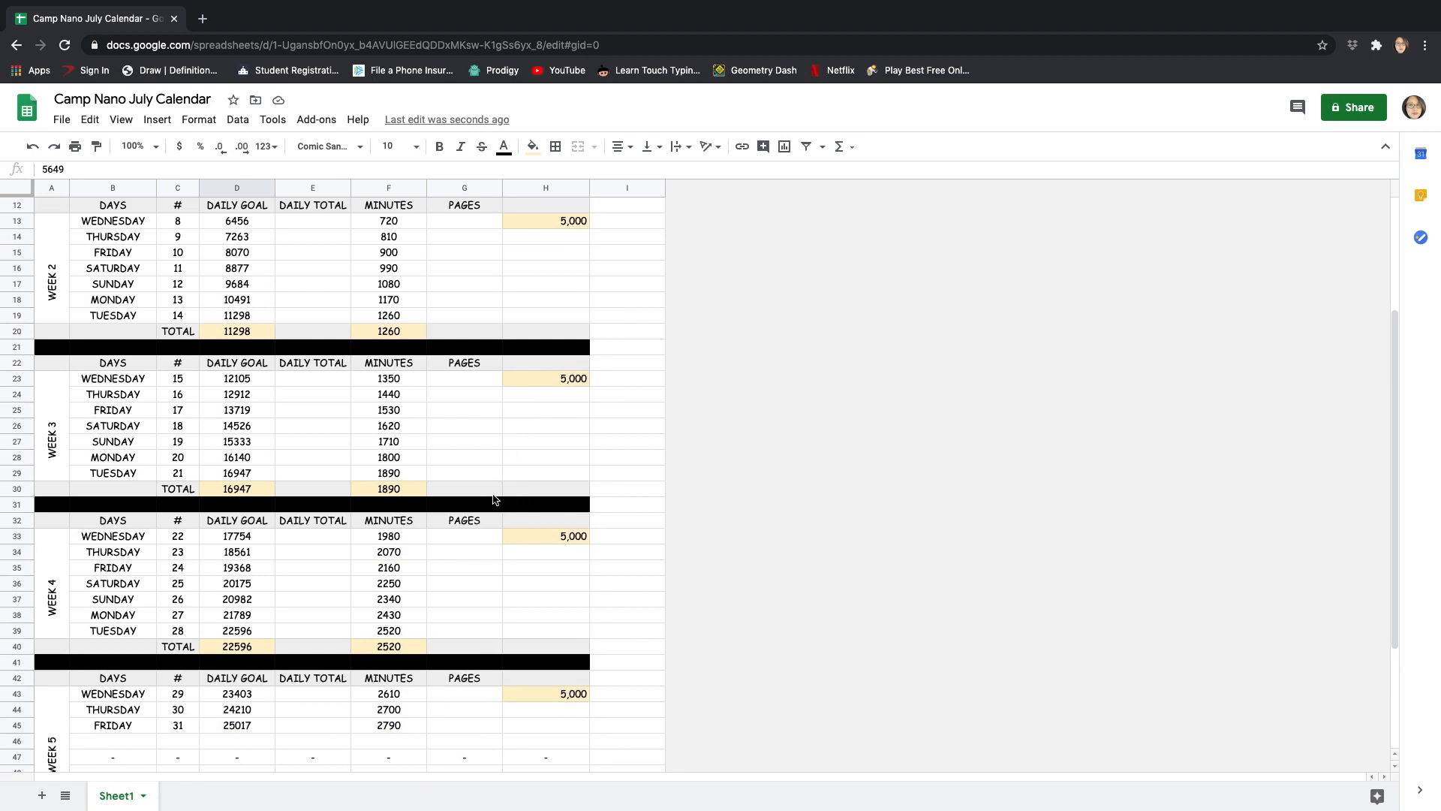
scroll(495, 499, down, 3)
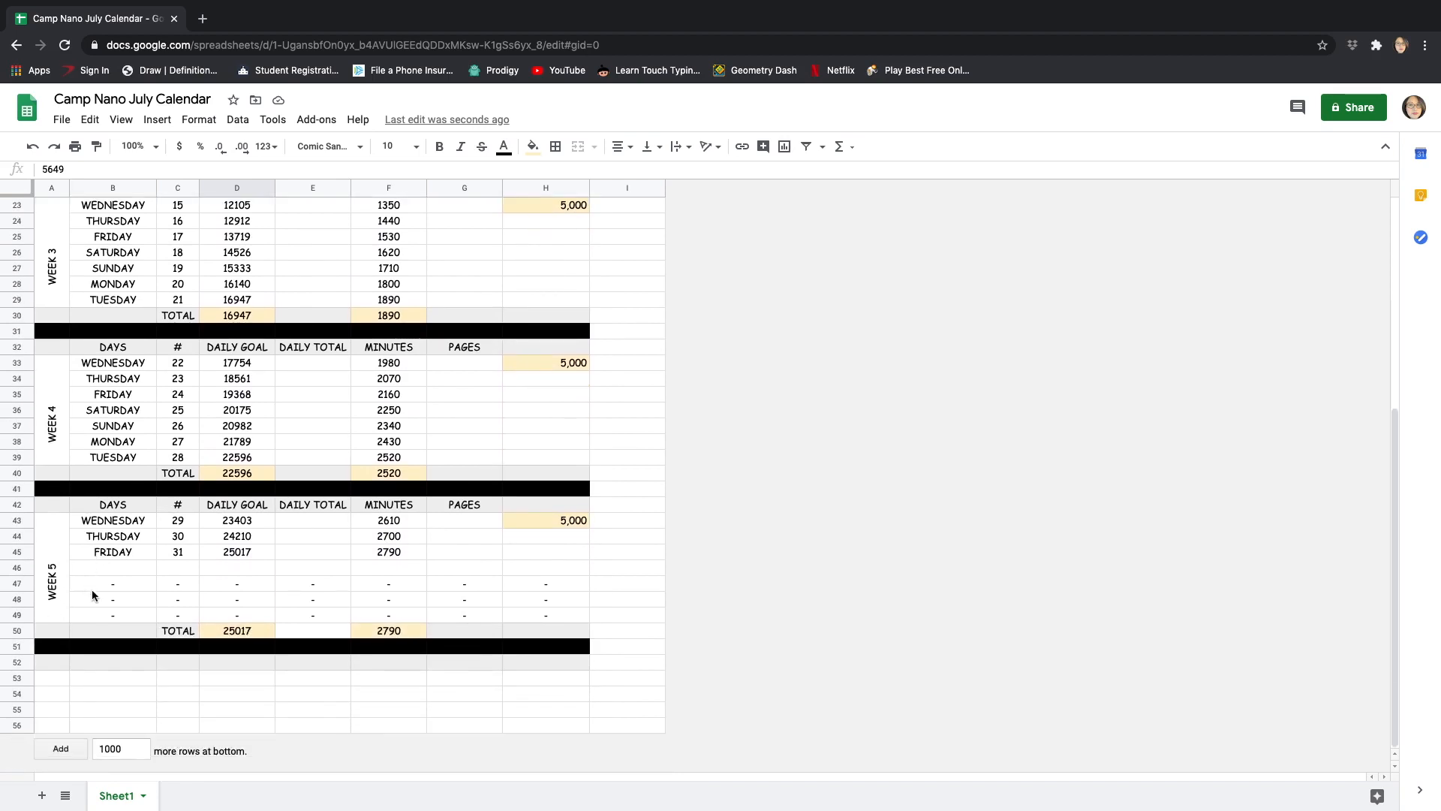
- Enter the header WEEKLY TOTAL above the weekly 5,000 values in column H for all five weeks
click(111, 582)
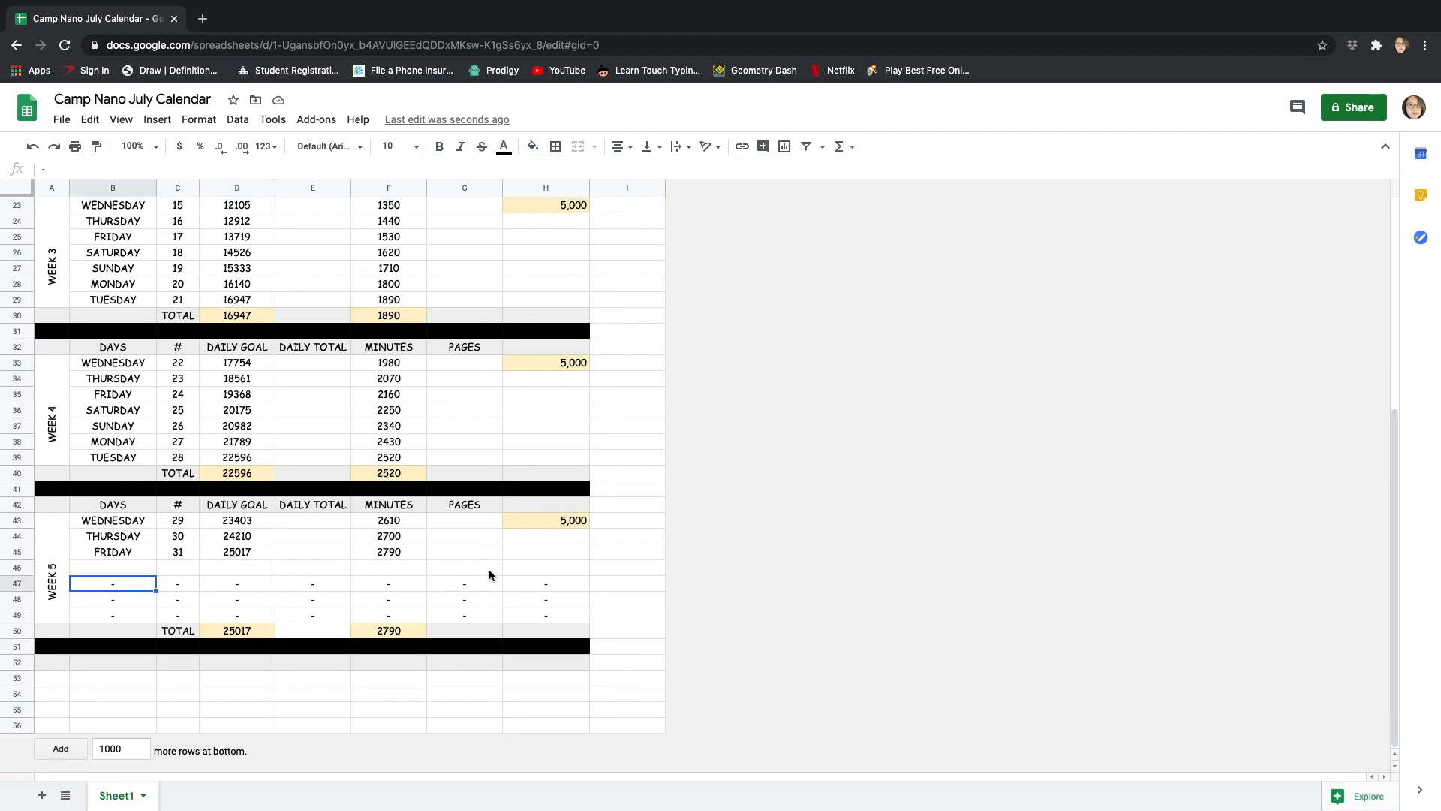
click(543, 237)
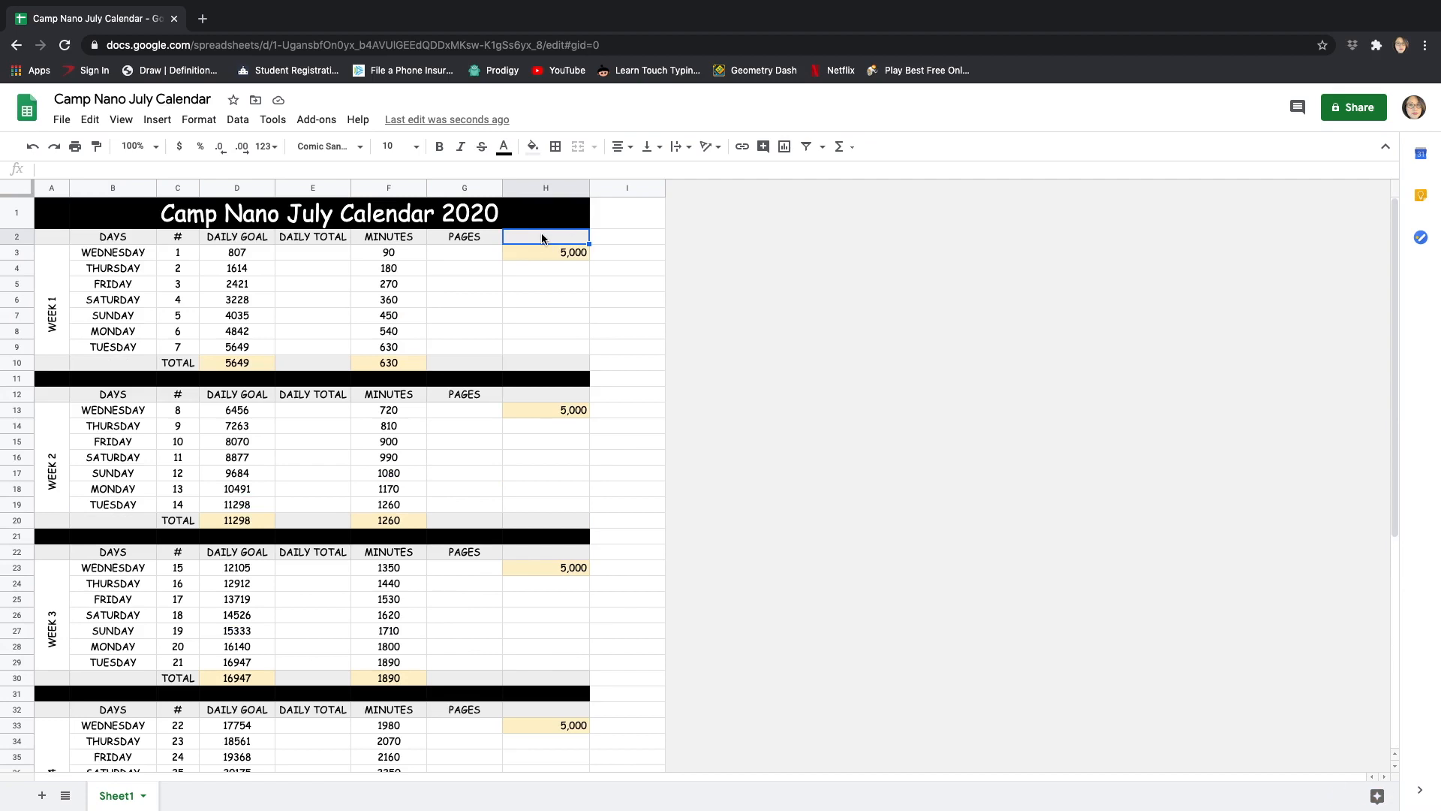
double_click(542, 235)
text(WEEKLY TOTAL)
click(623, 238)
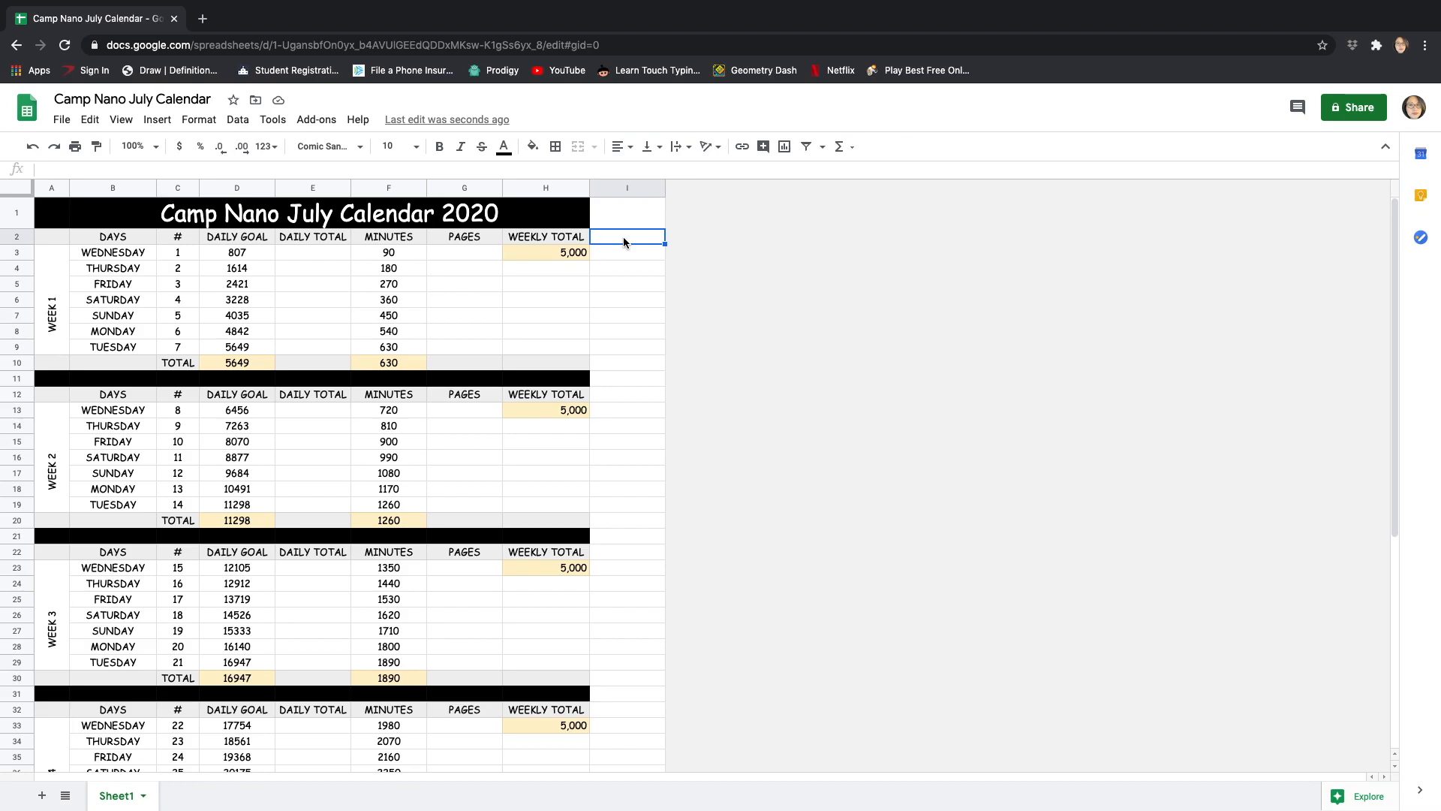
scroll(394, 296, down, 5)
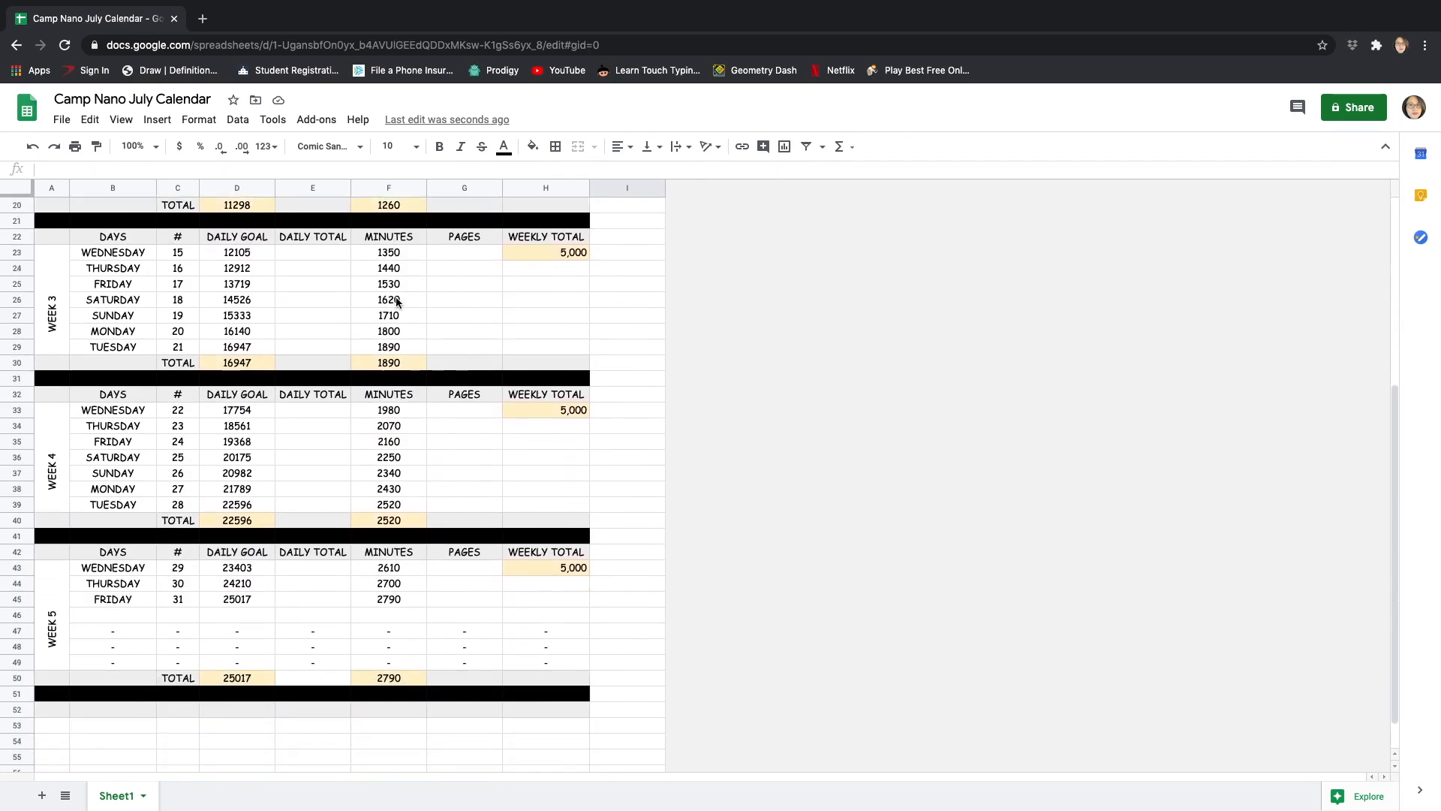
scroll(395, 296, up, 5)
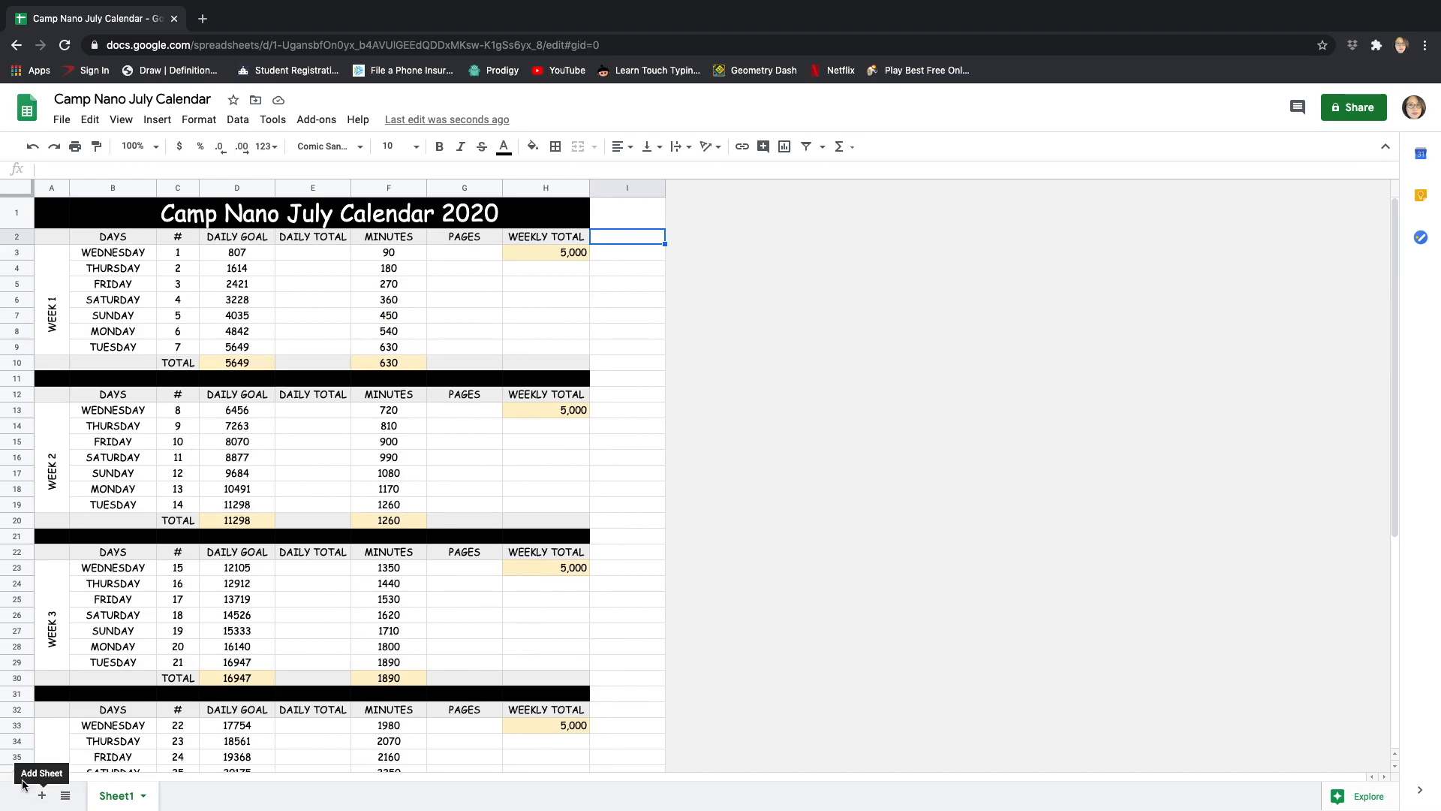
- Add a second sheet to the spreadsheet and rename the calendar sheet CAMP 2020
click(43, 797)
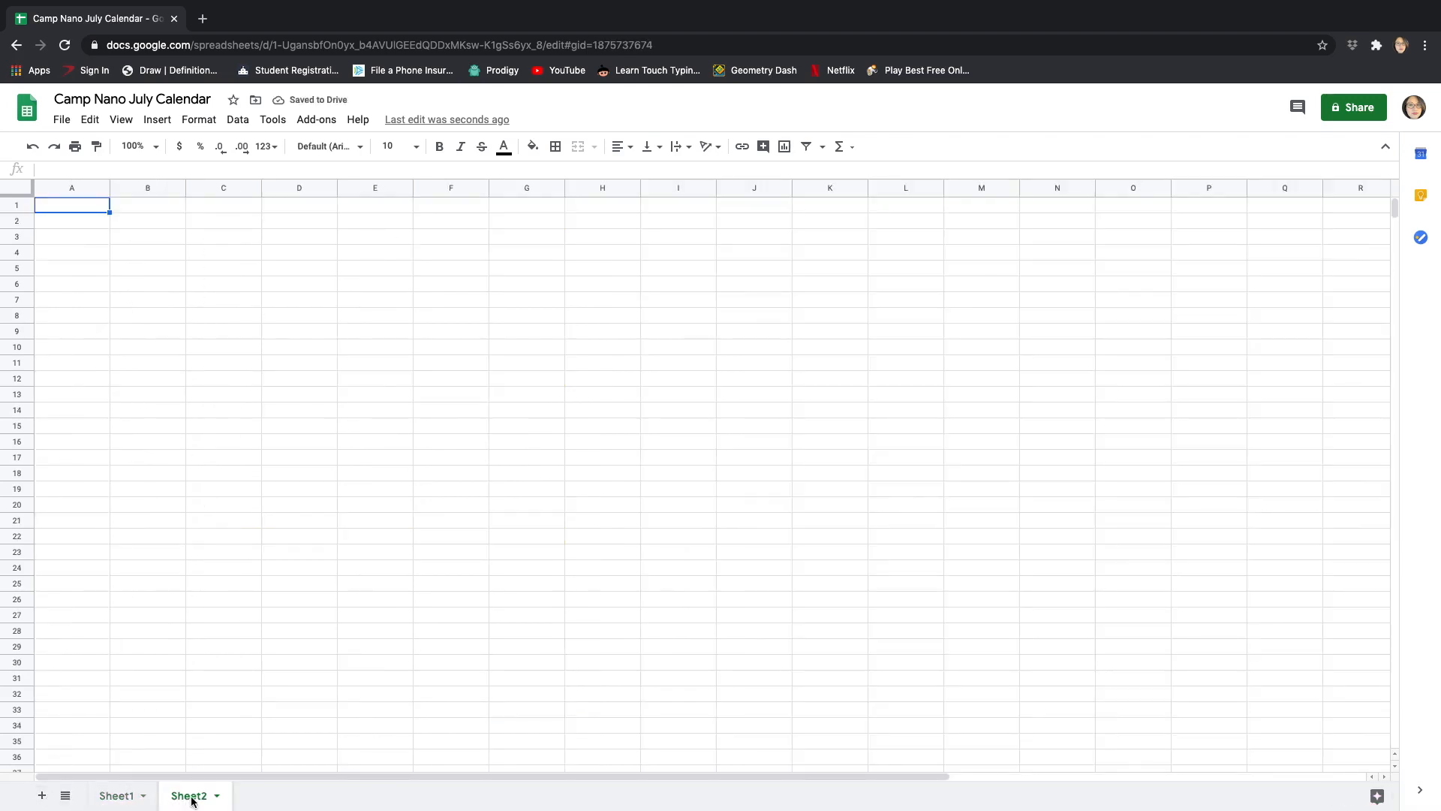
double_click(122, 797)
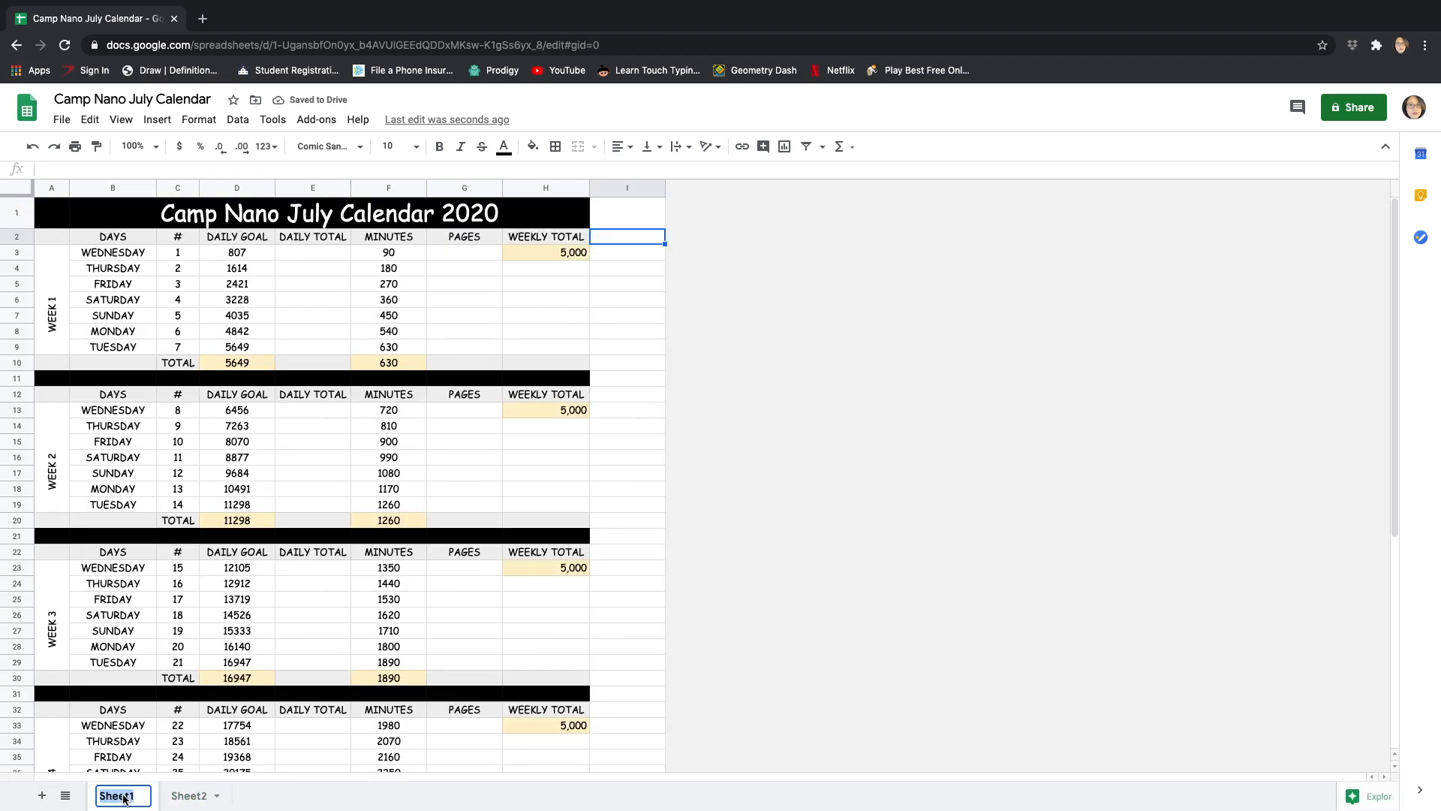
text(C)
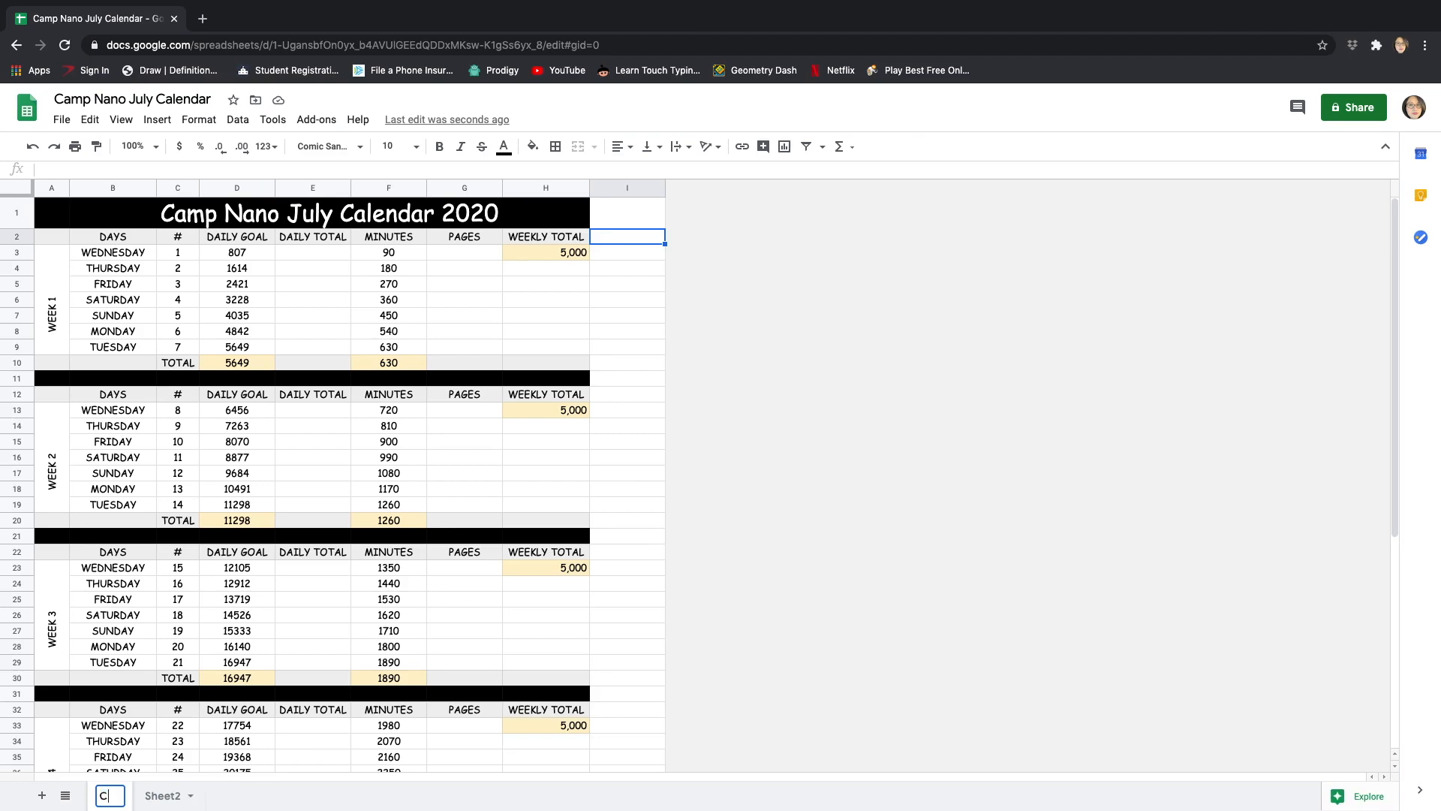
text(AMP 2020)
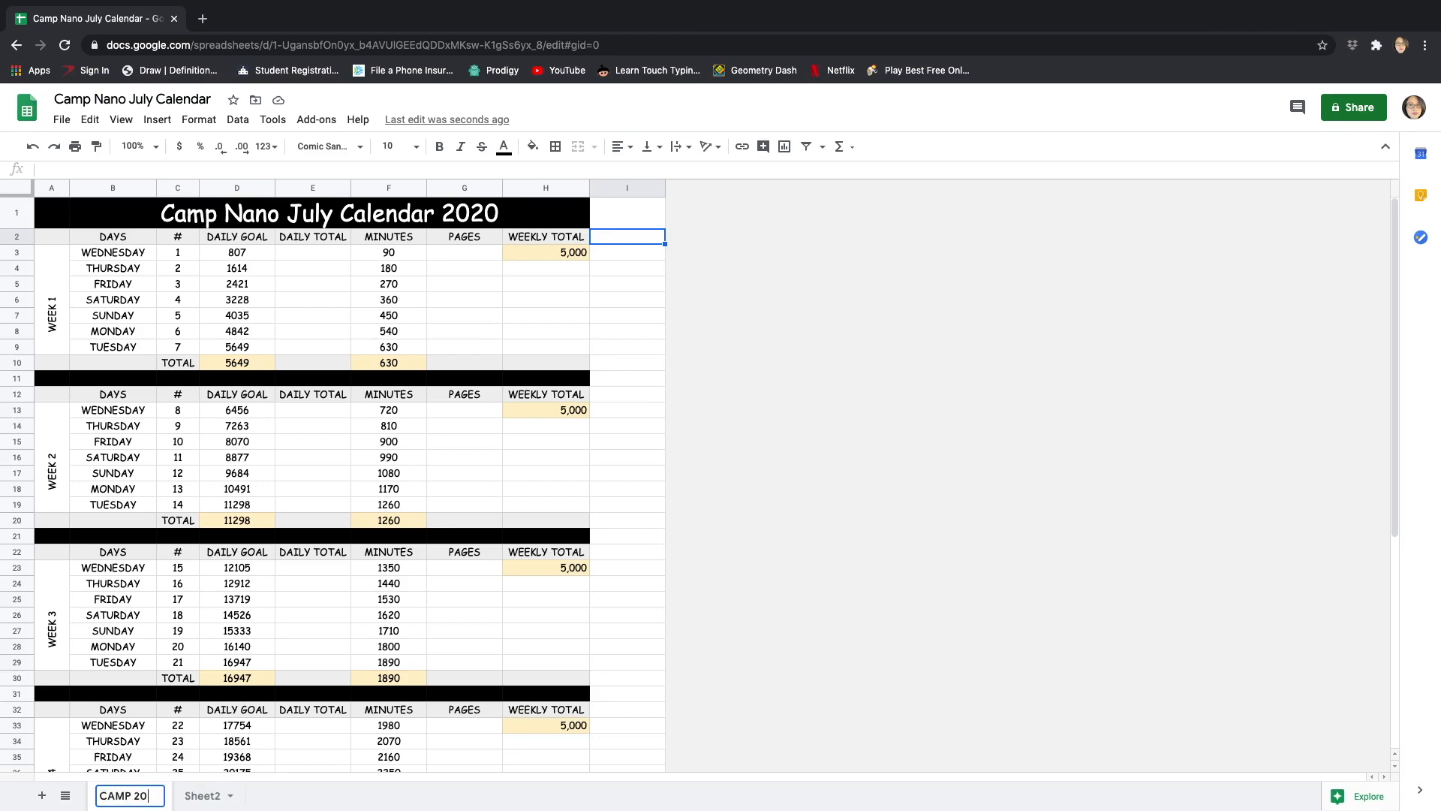
- Rename the blank second sheet STEPS
click(225, 796)
double_click(218, 799)
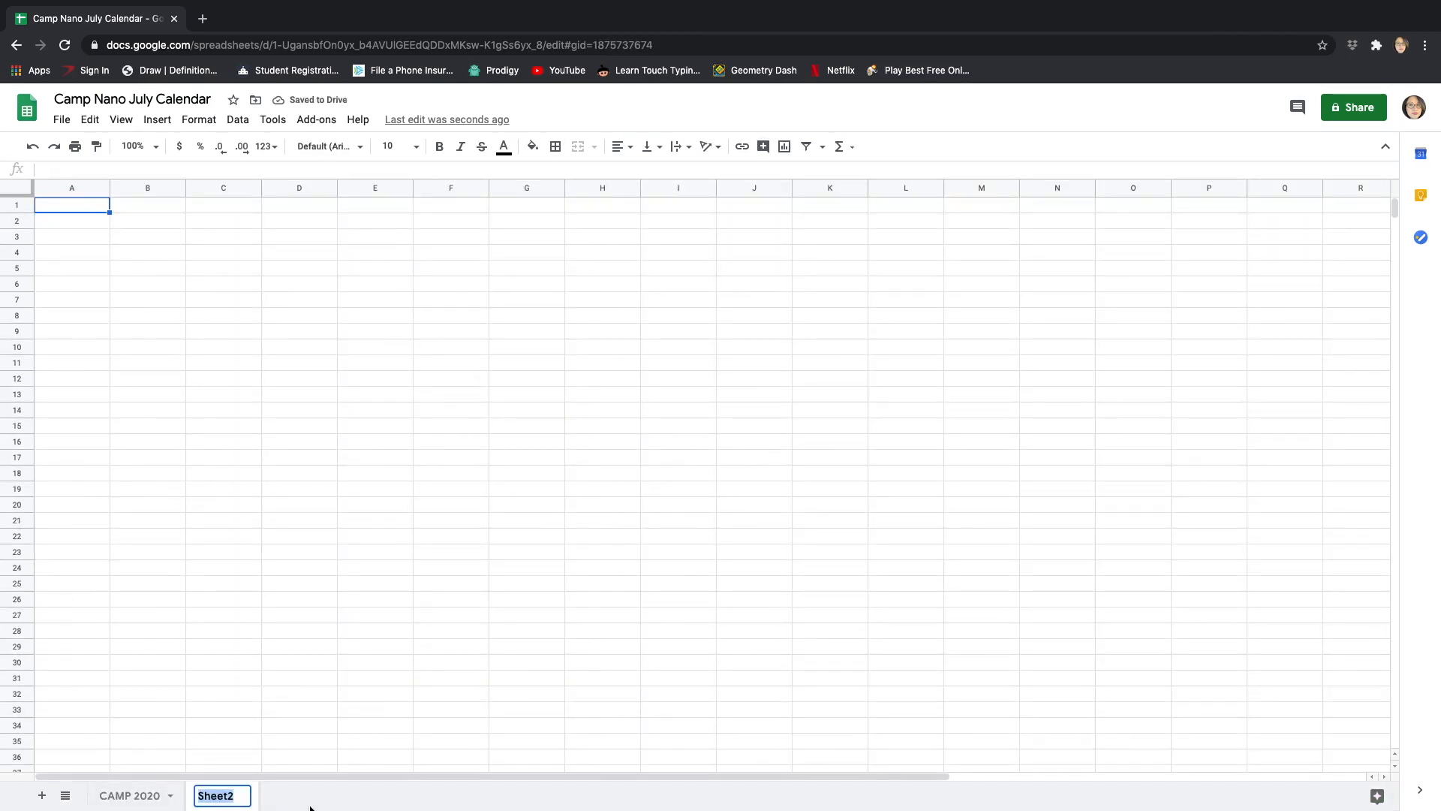
text(STEPS)
click(162, 801)
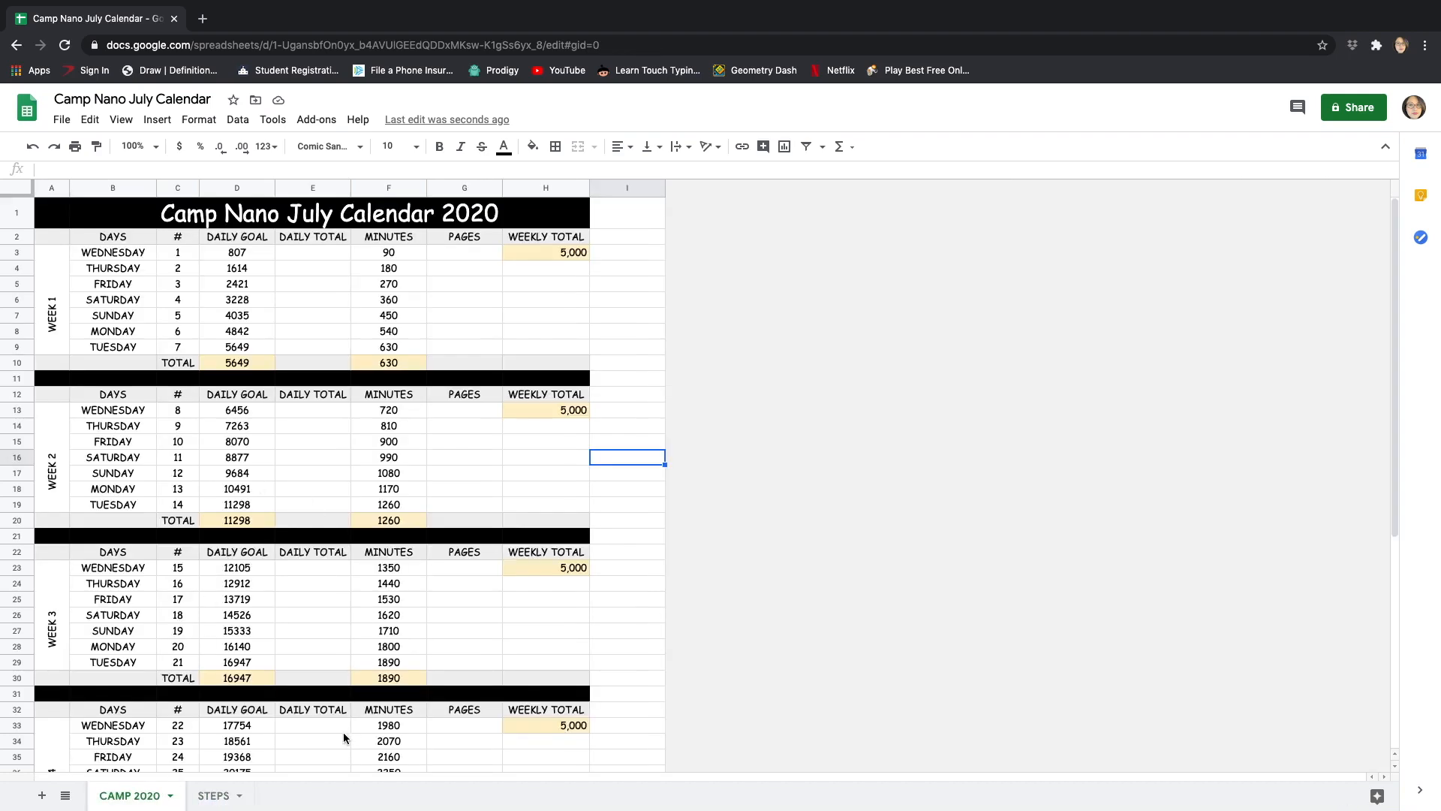
click(213, 795)
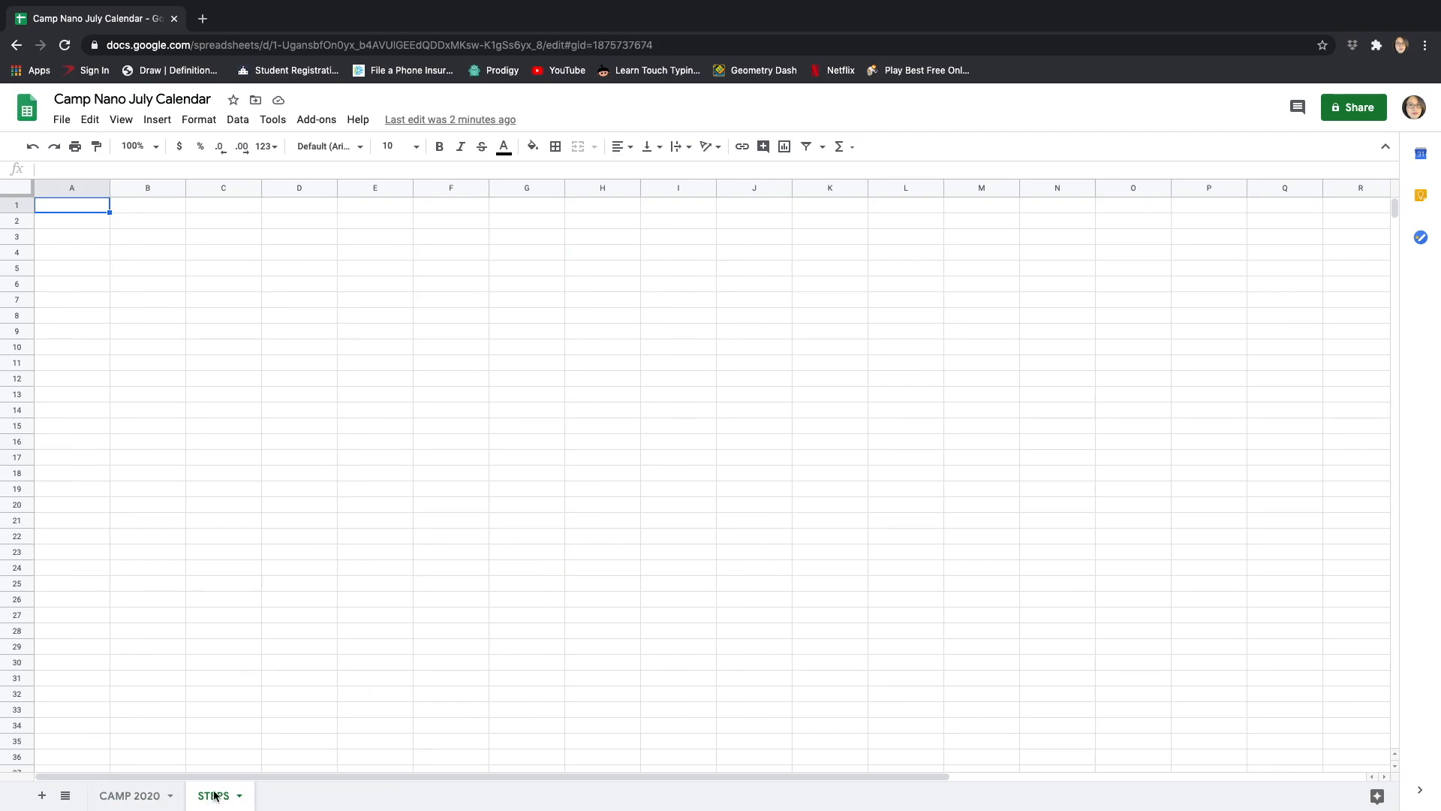
- Add a third sheet with HELLO in cell A1, and enter HI in cell A1 of the STEPS sheet
click(43, 794)
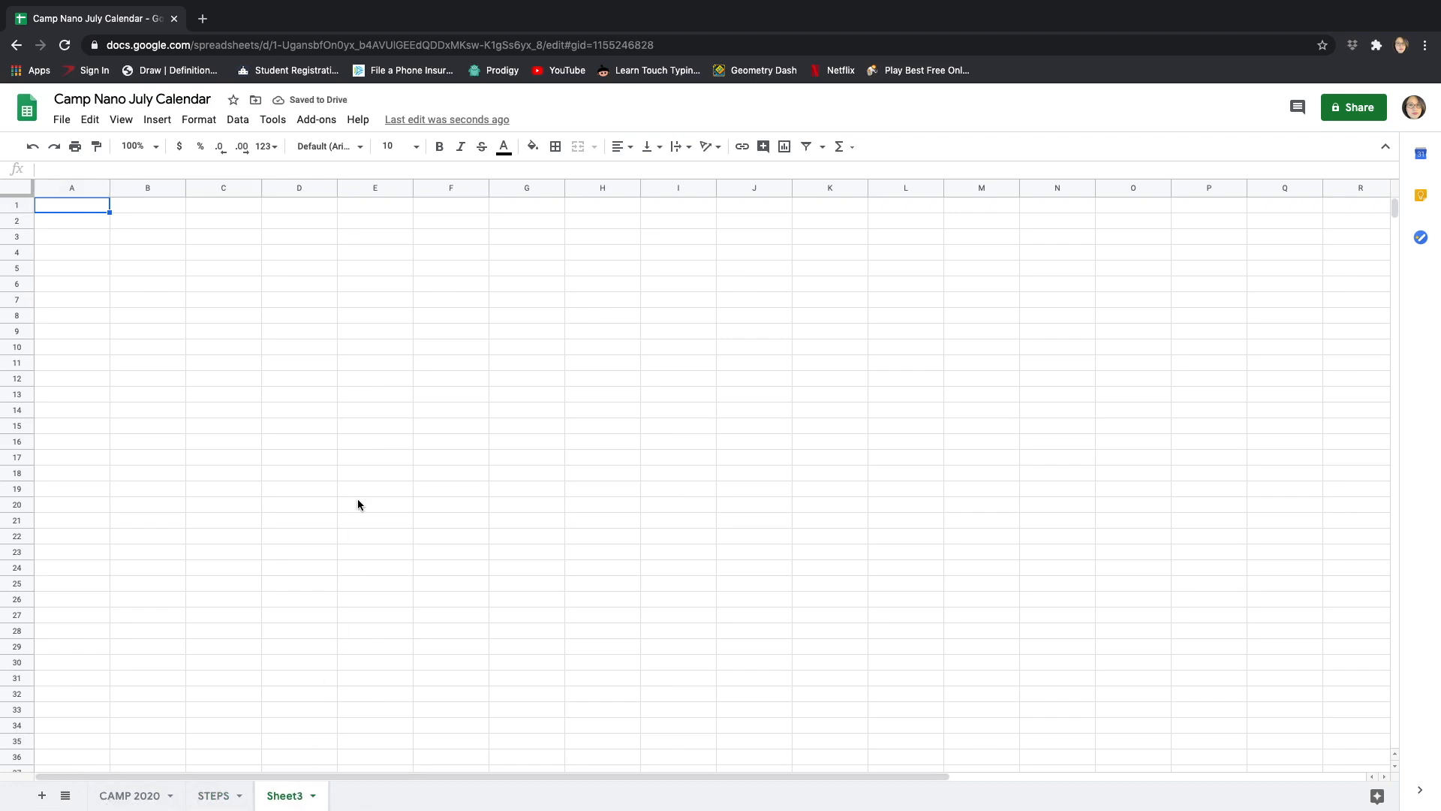
text(HELLO)
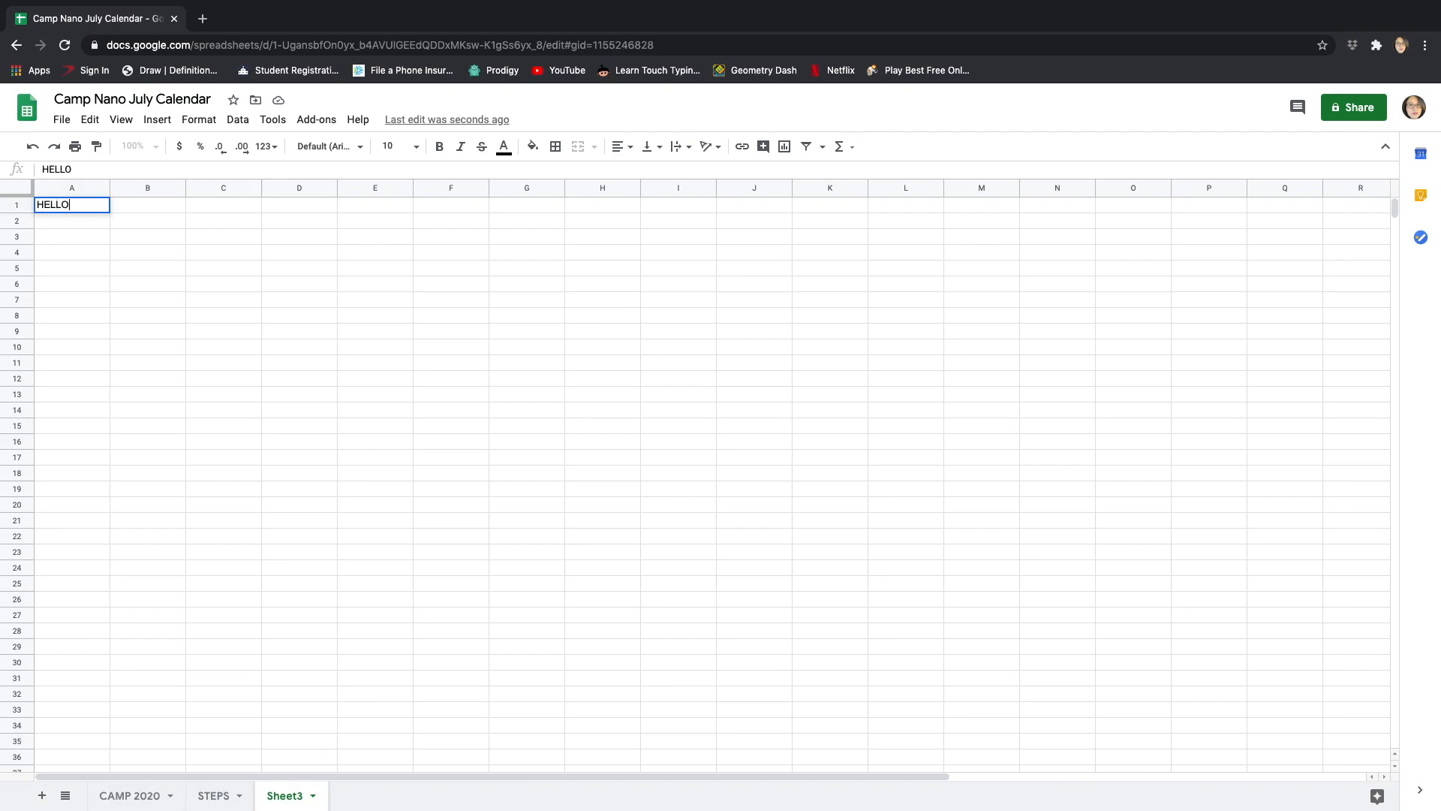
click(223, 795)
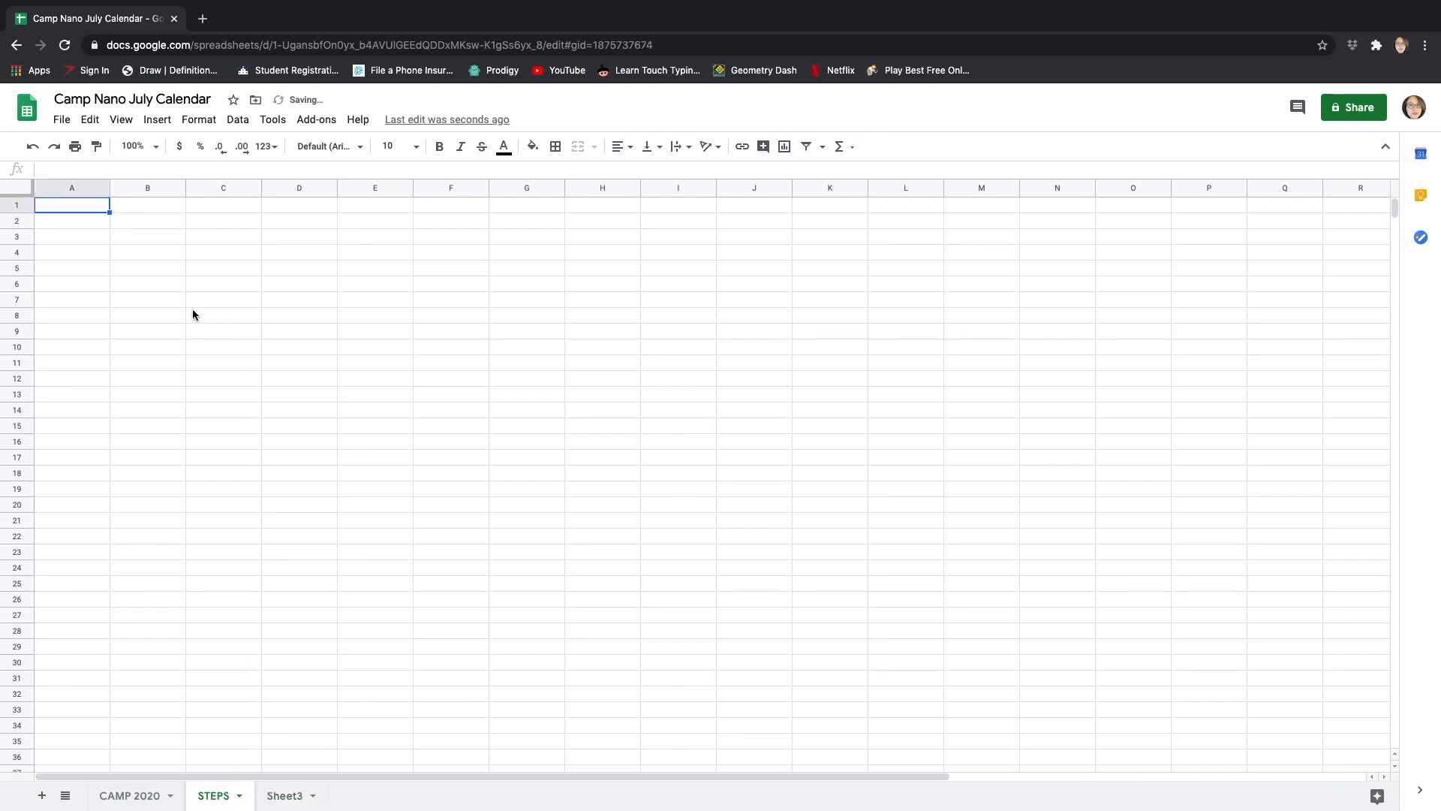
text(HI)
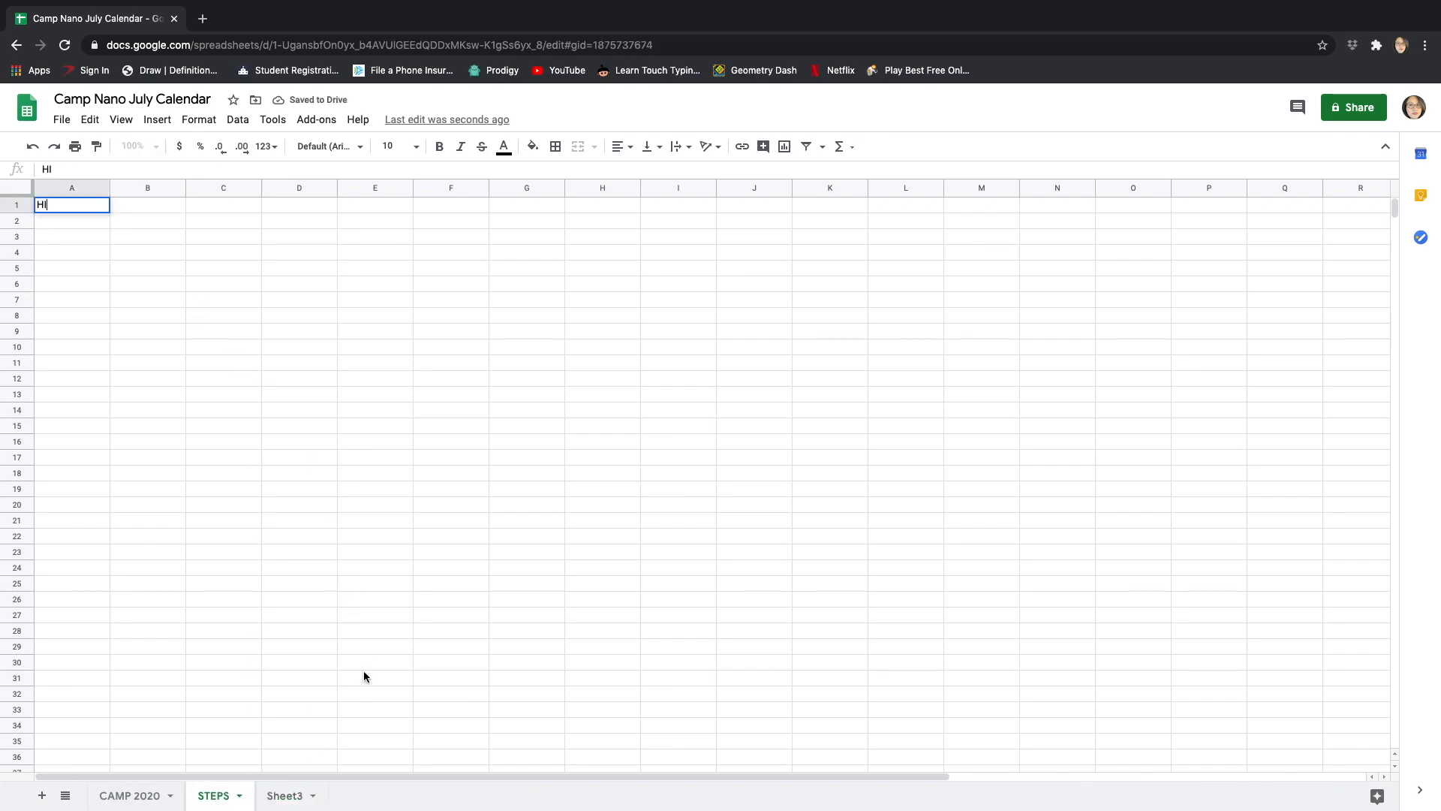
- Review the contents of the STEPS, Sheet3 and CAMP 2020 sheets, ending on the calendar
click(282, 795)
click(226, 796)
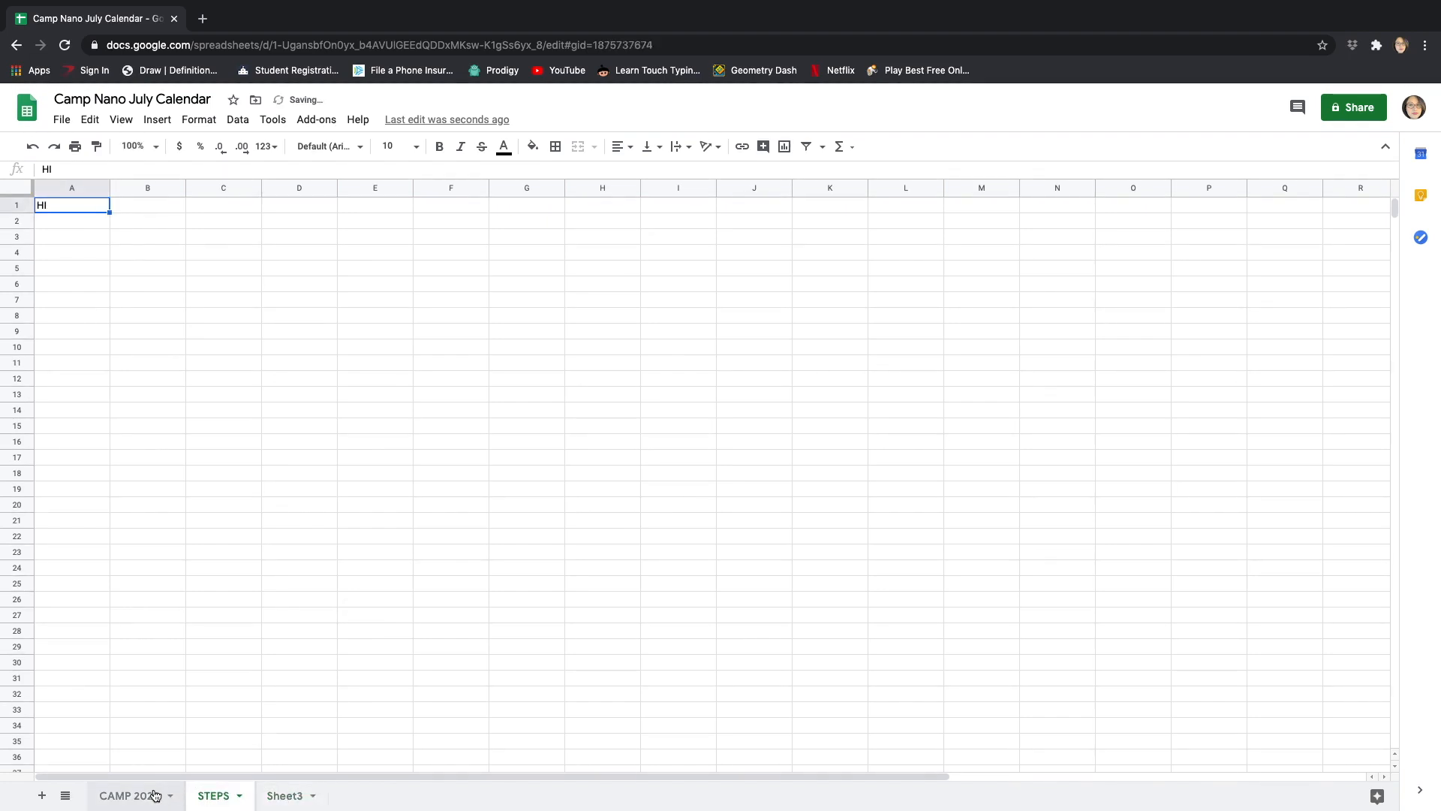
click(145, 795)
click(210, 796)
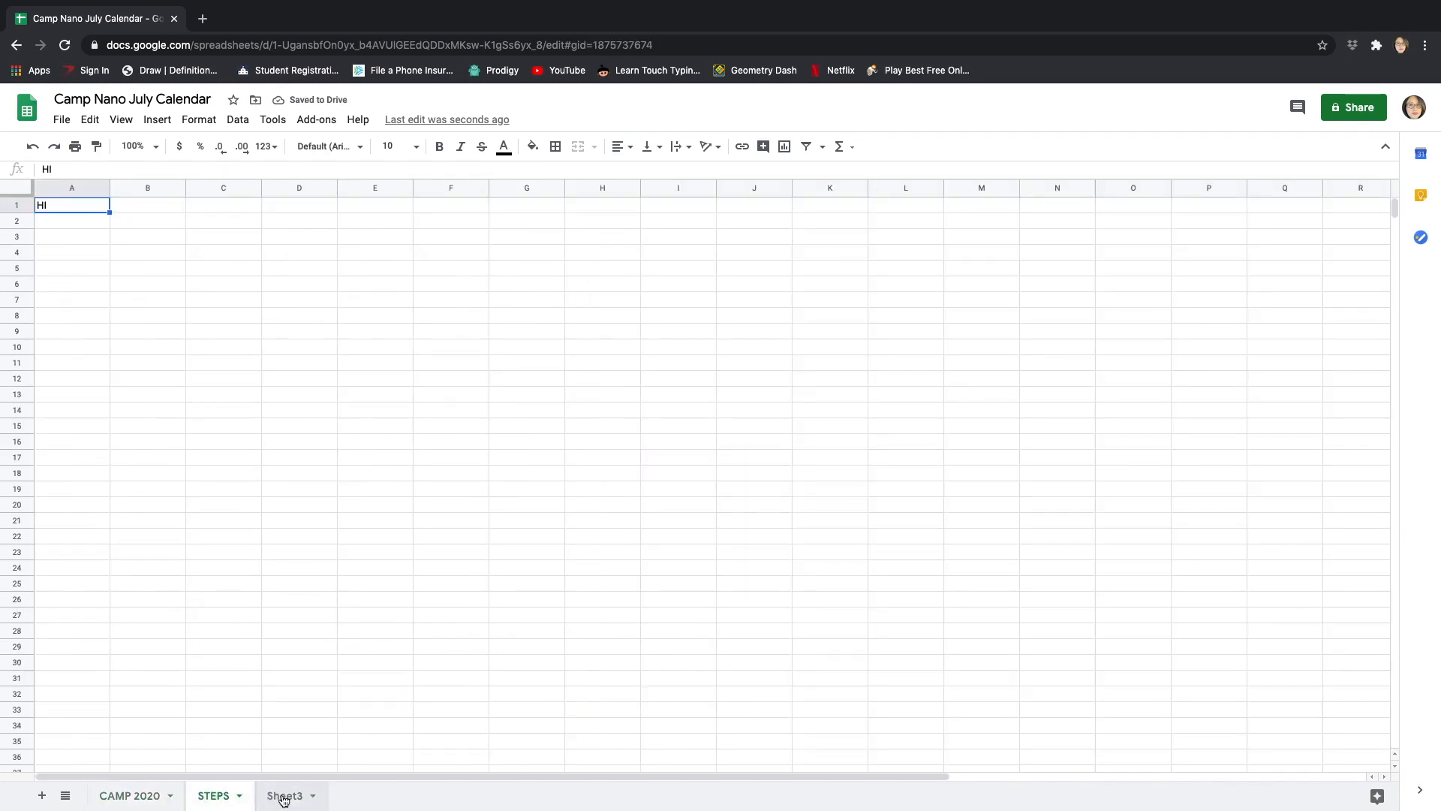
click(281, 796)
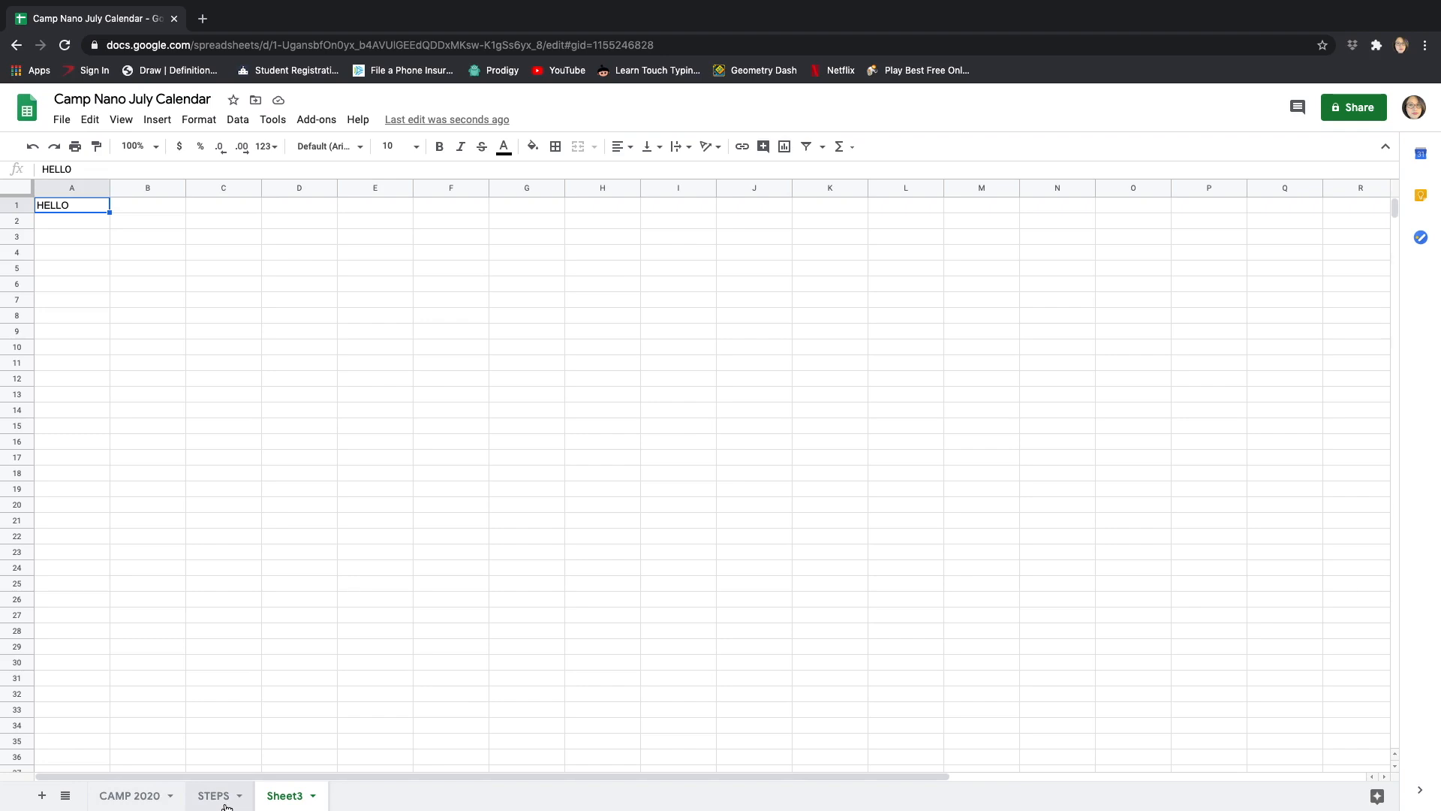
click(139, 797)
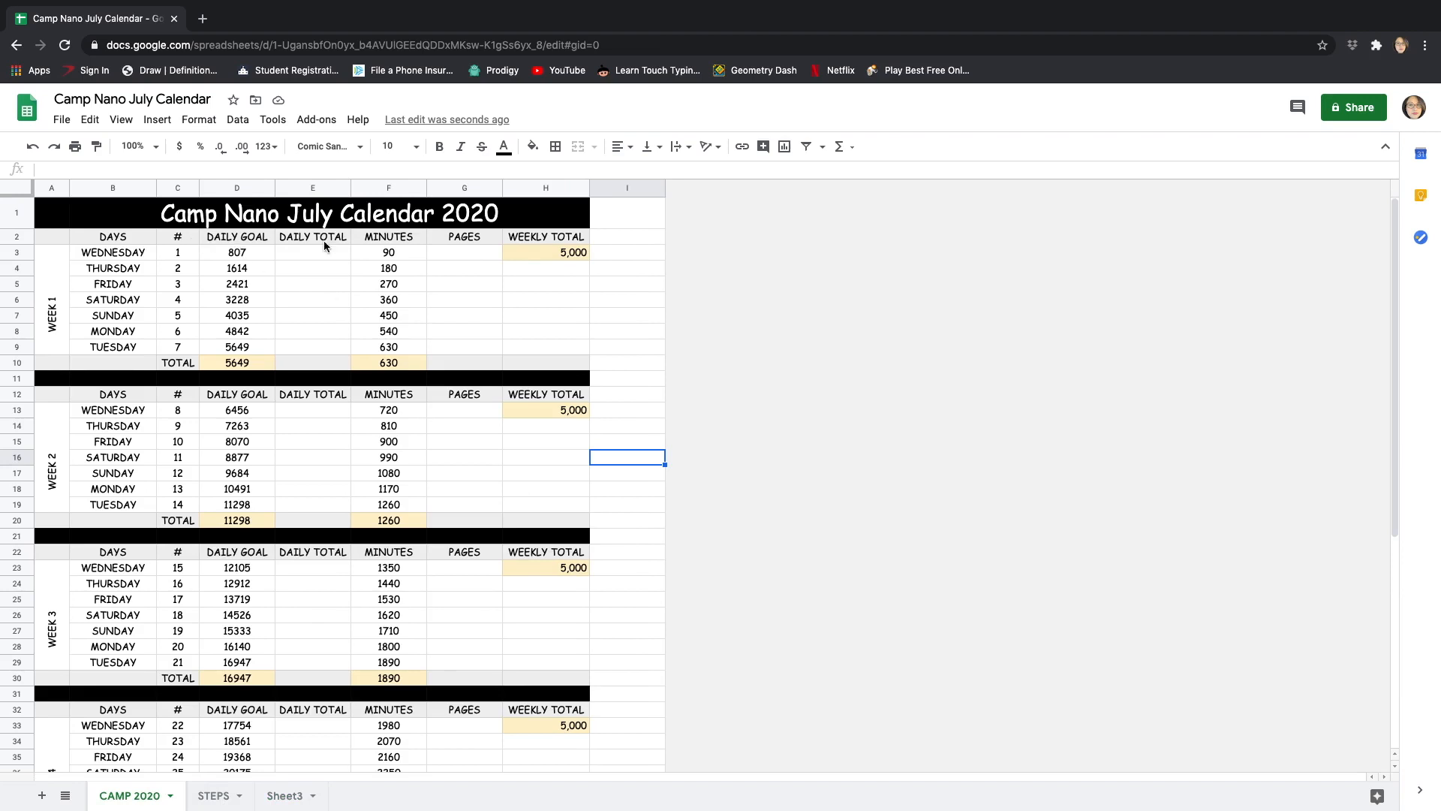
- Examine the spreadsheet's options for sharing with people and by link, and close them without sharing
click(247, 240)
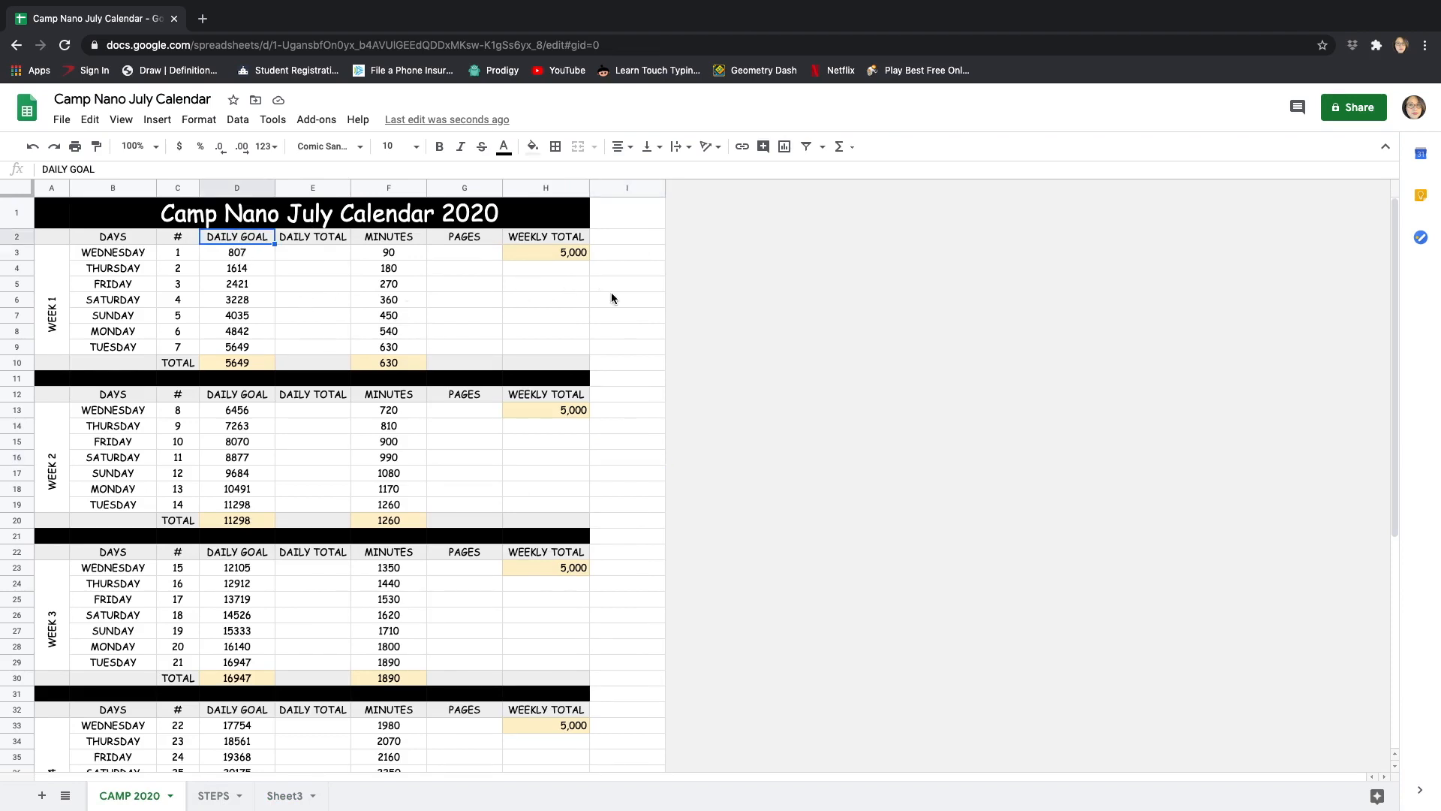
click(1368, 113)
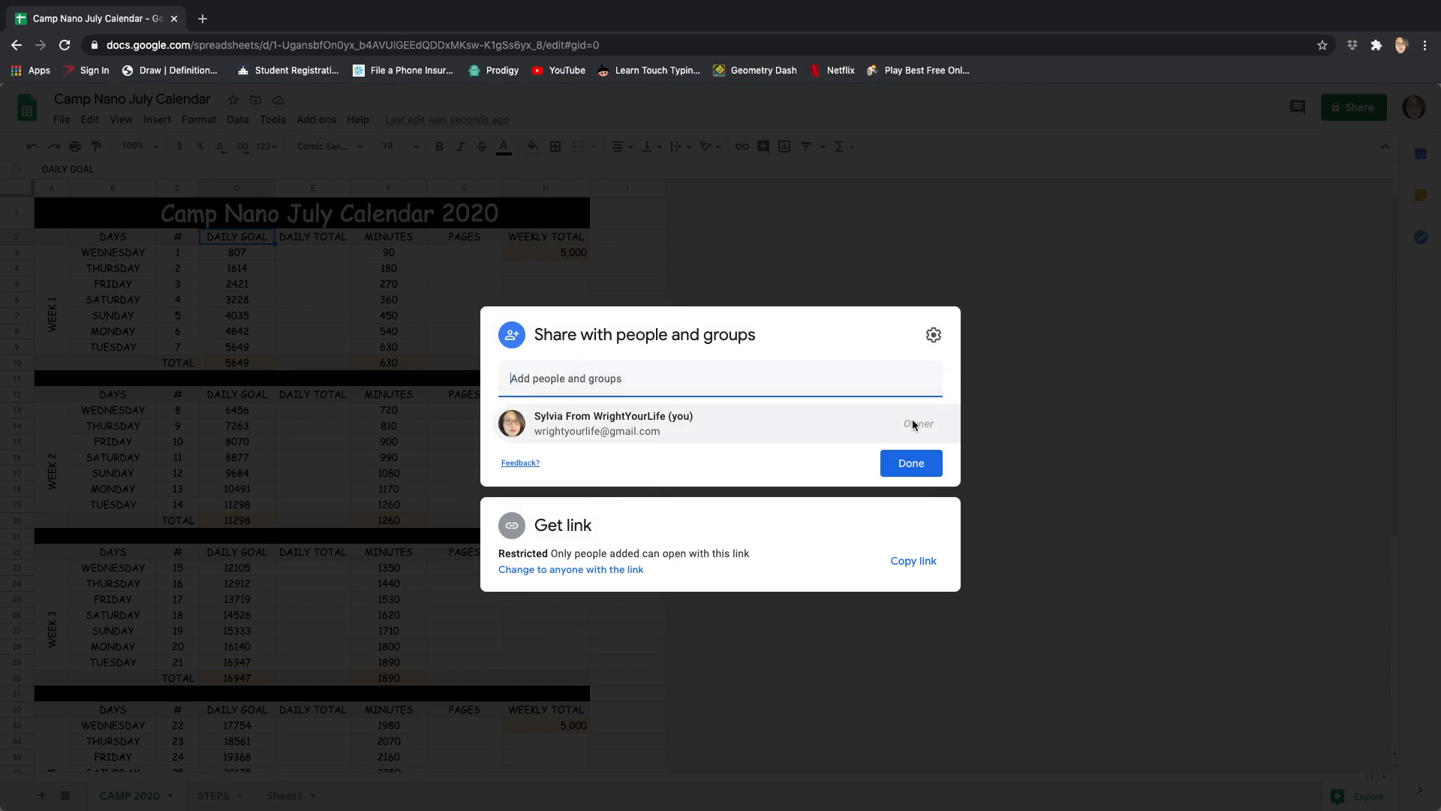
click(997, 424)
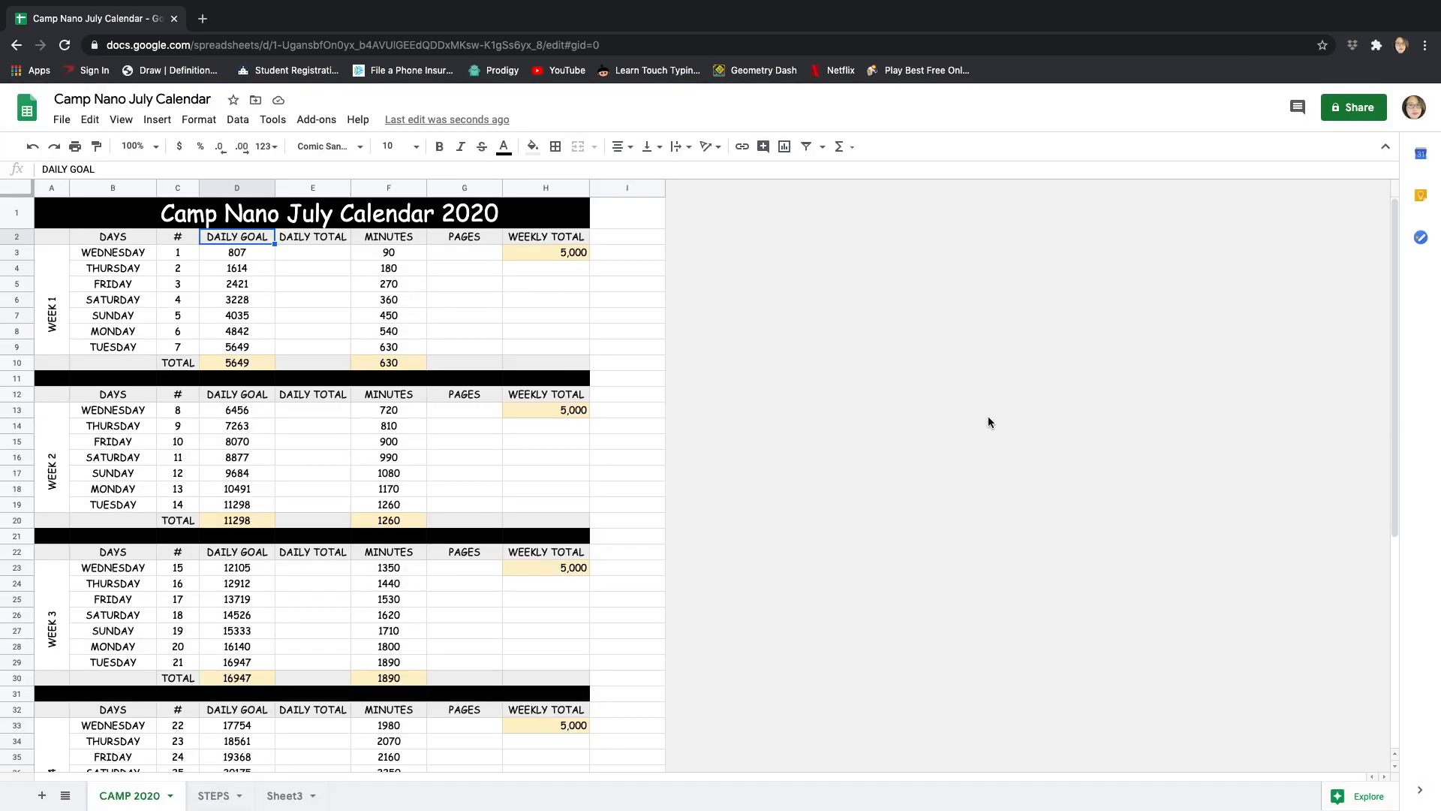